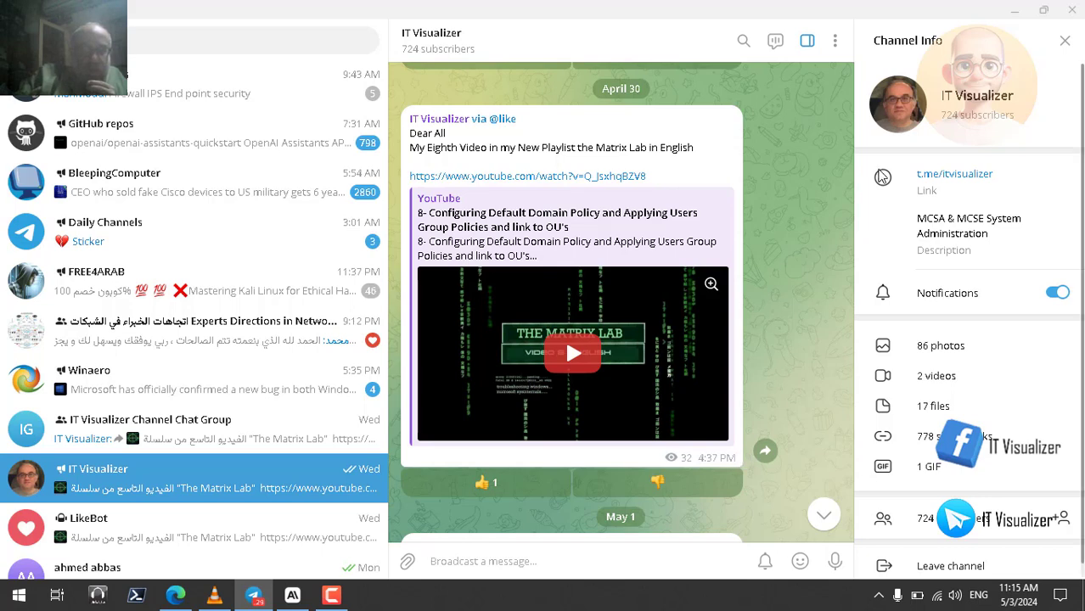
# Minimize Telegram, switch to the lab recording in VLC media player and play it in full screen
pyautogui.click(1015, 10)
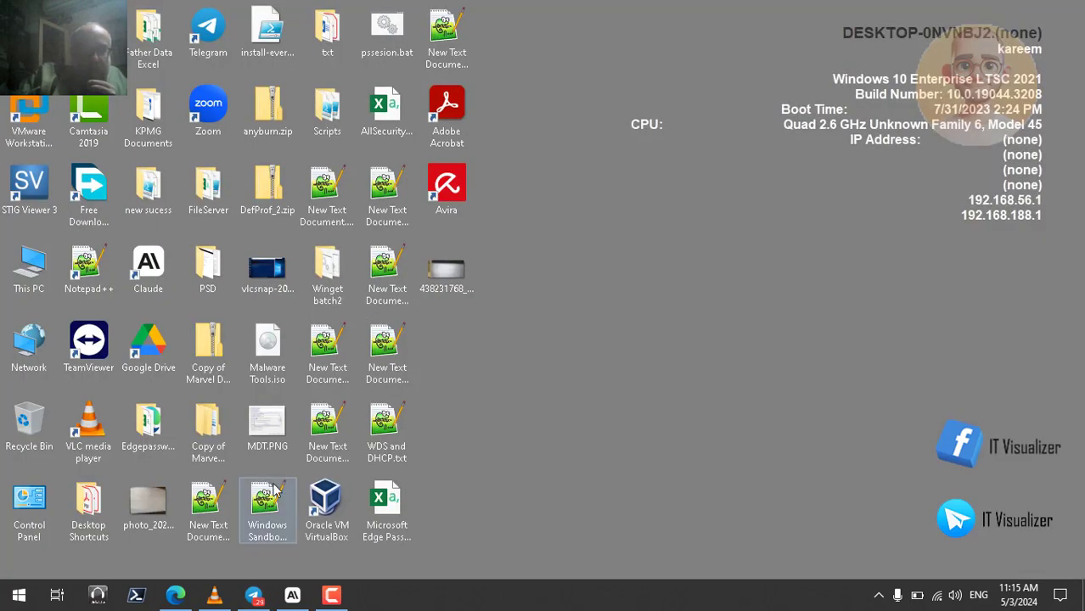
pyautogui.click(215, 595)
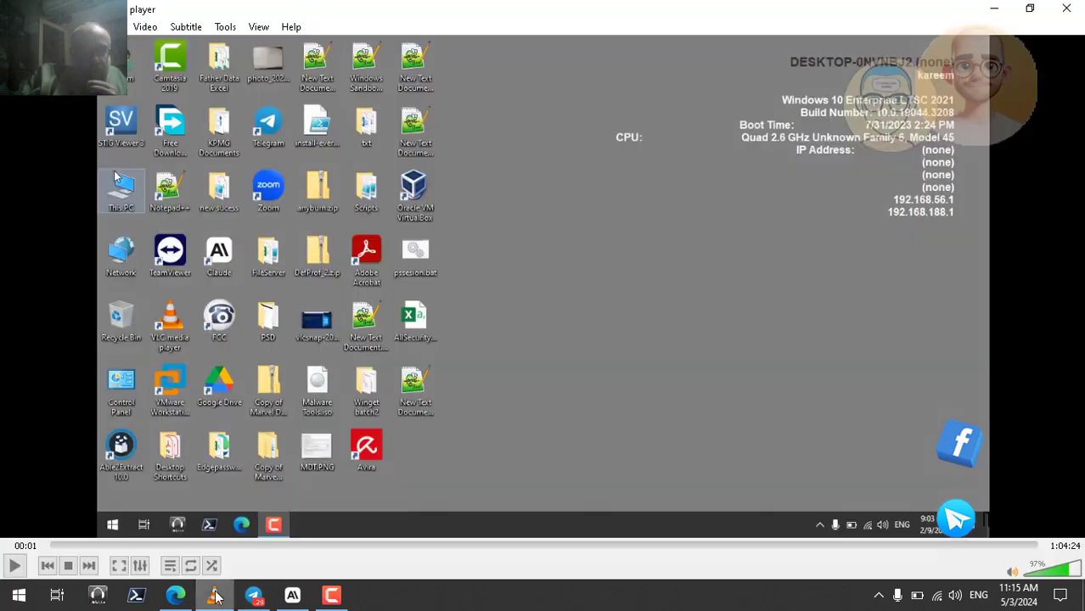
pyautogui.doubleClick(378, 307)
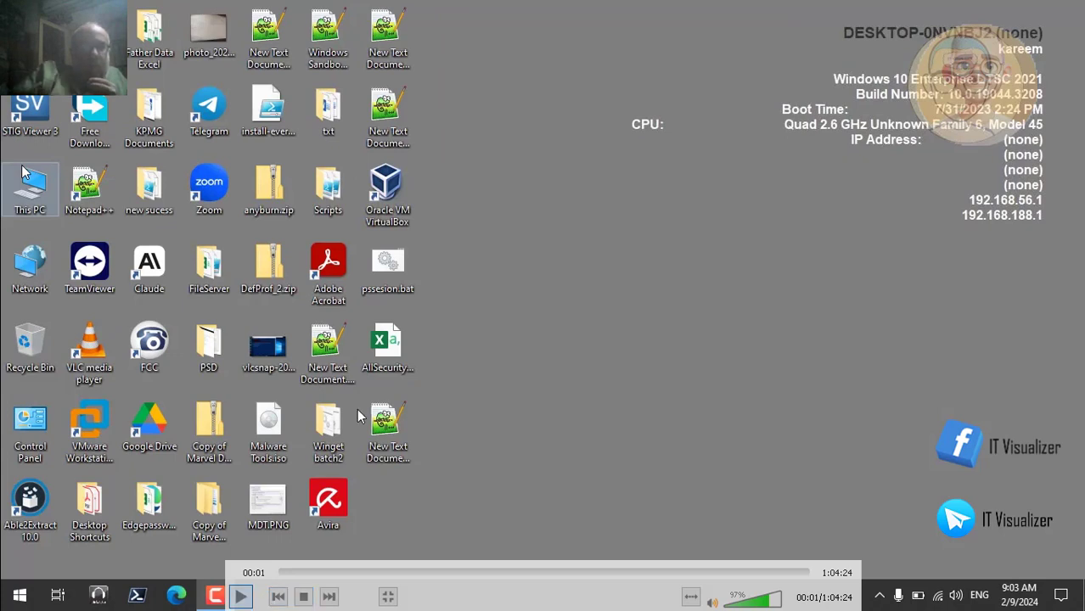
pyautogui.press('space')
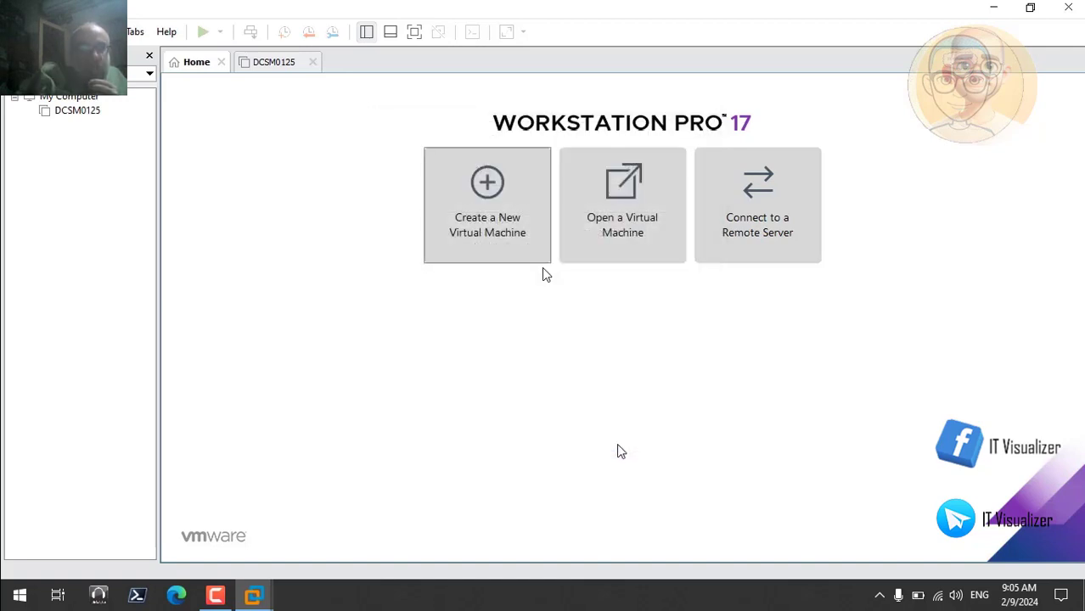
pyautogui.moveTo(508, 232)
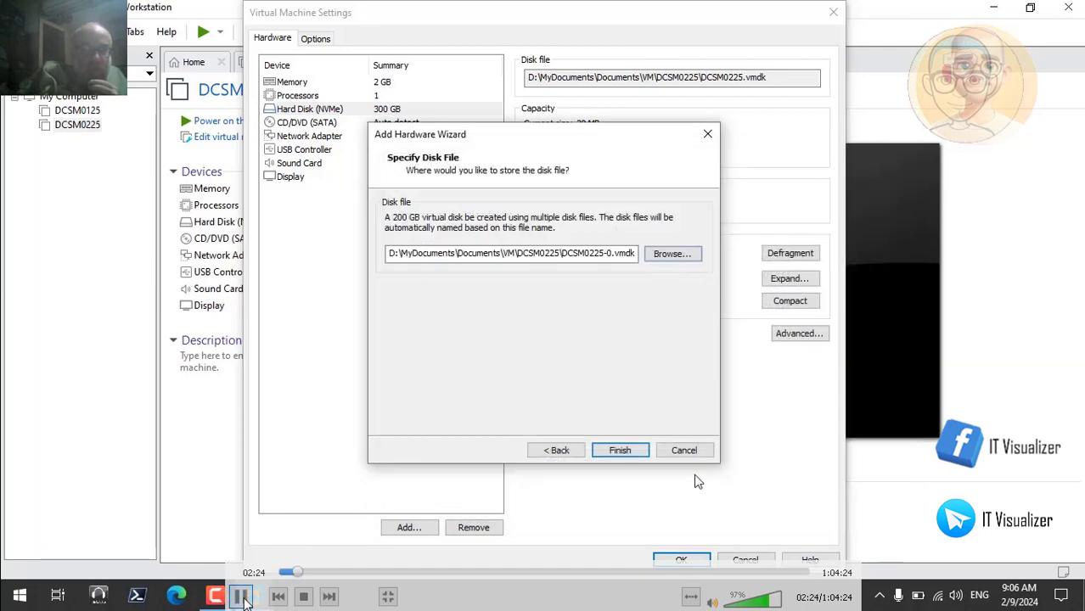
# Watch the DCSM0225 snapshot and shared folder settings in the recording, pausing at 02:24, 02:54 and 03:26, and leave full screen
pyautogui.click(242, 597)
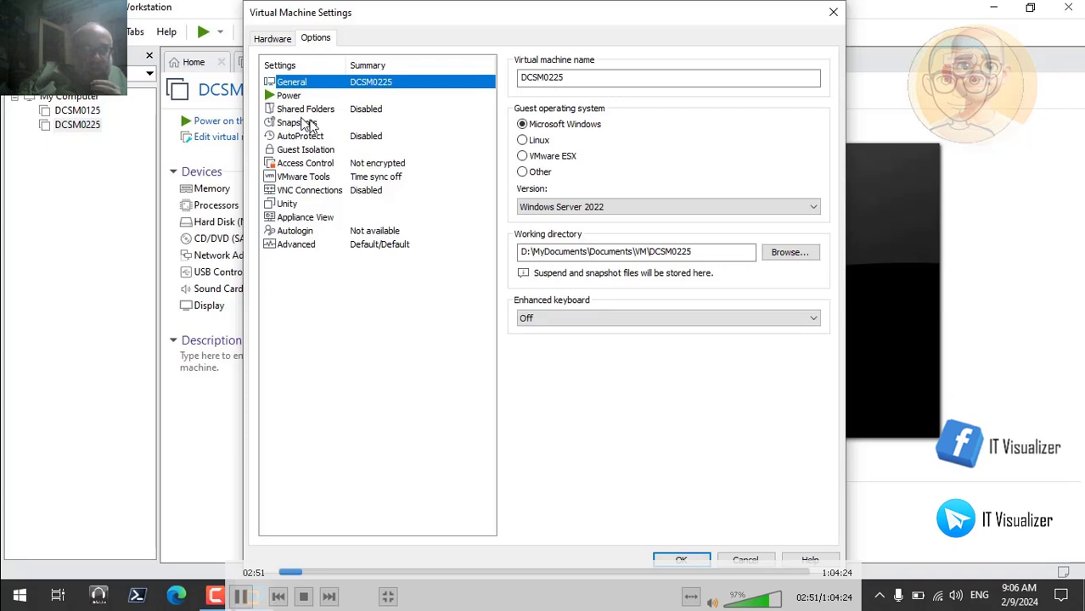
pyautogui.click(242, 597)
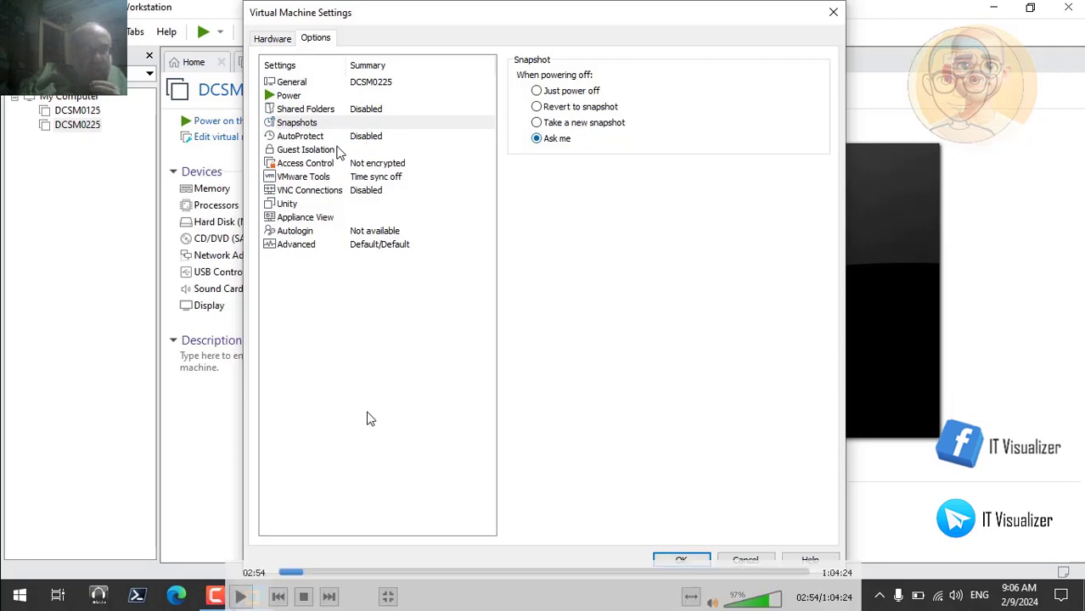
pyautogui.click(240, 598)
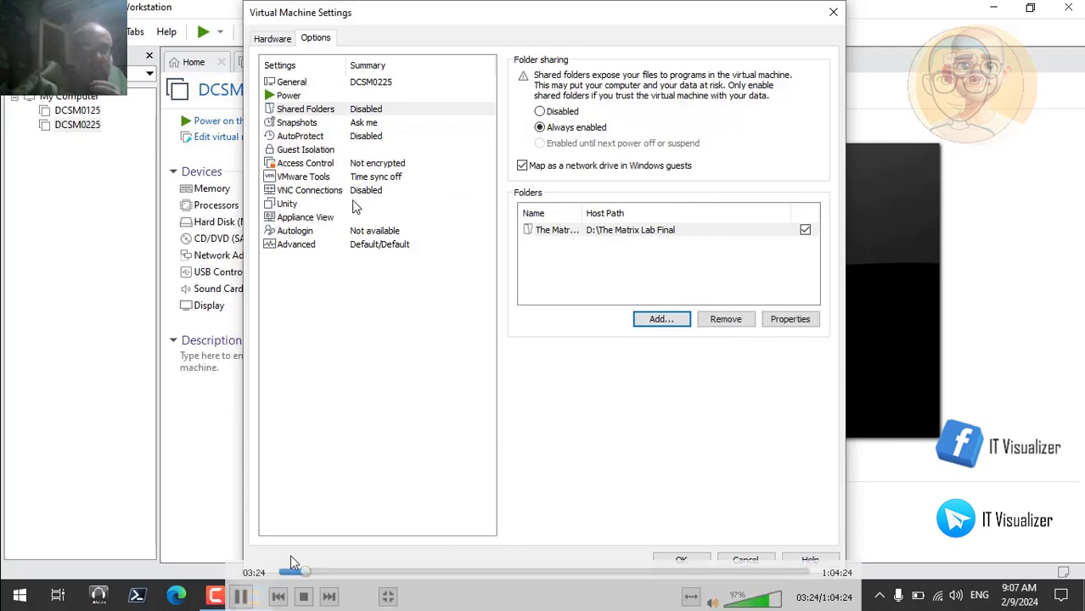
pyautogui.click(242, 598)
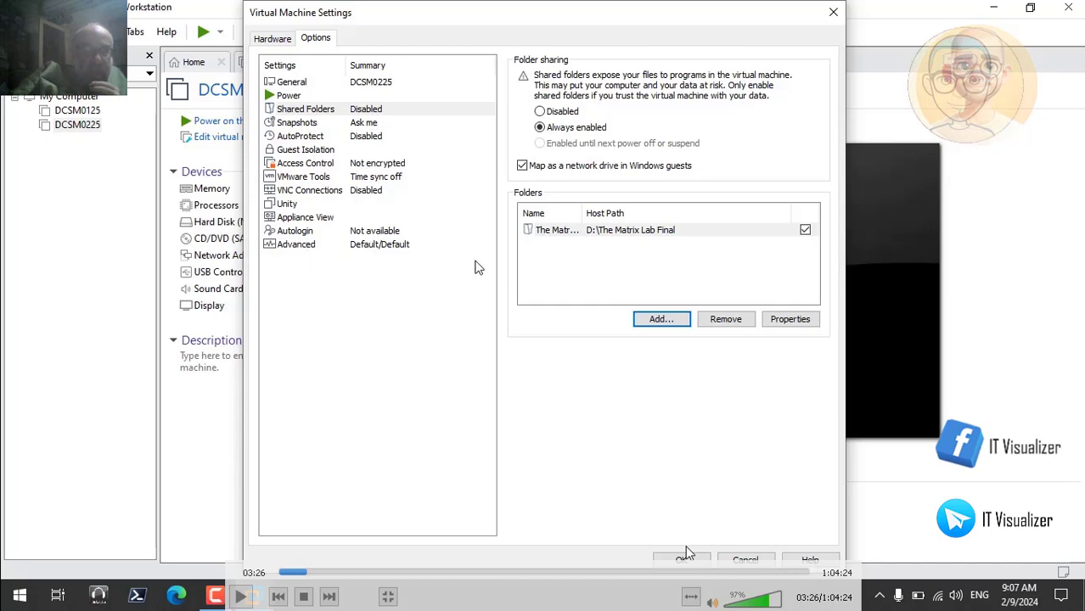
pyautogui.doubleClick(438, 262)
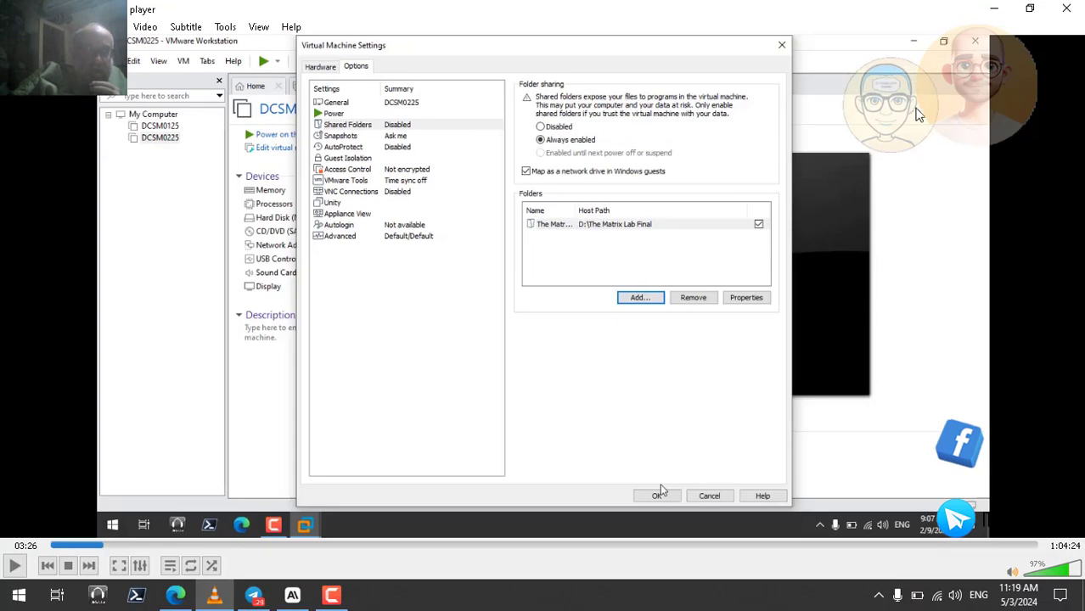
# Minimize the video player, launch VMware Workstation Pro and open the DCSM0225 virtual machine
pyautogui.click(991, 8)
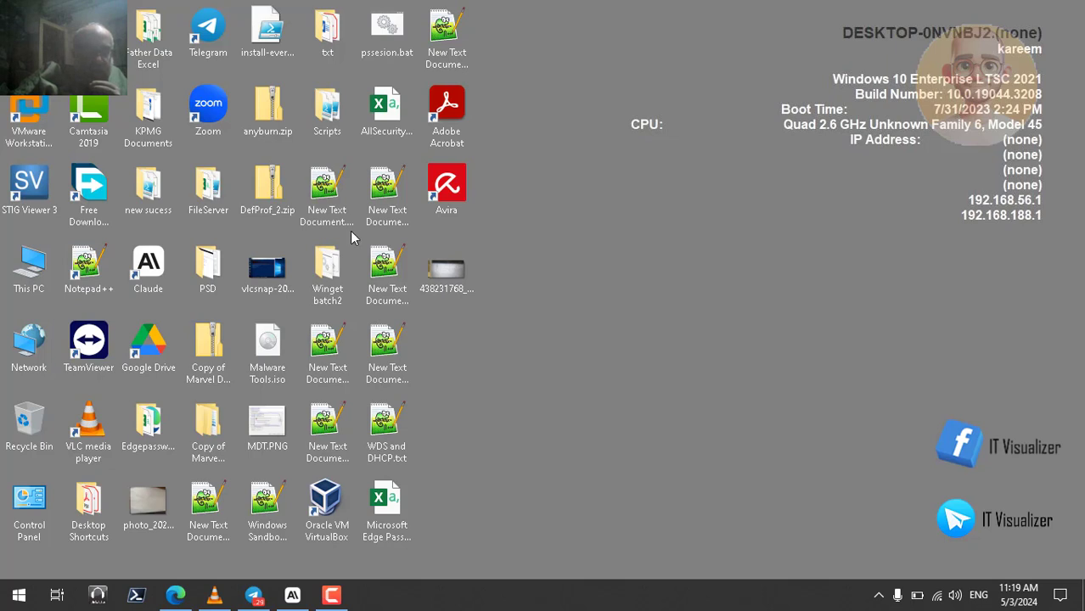
pyautogui.click(28, 107)
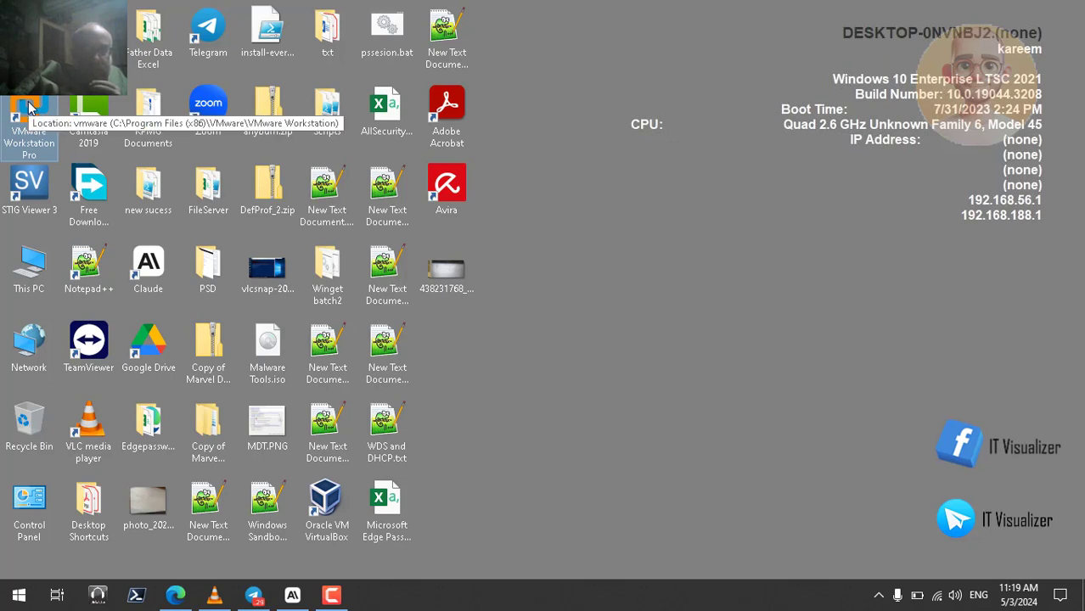
pyautogui.doubleClick(28, 107)
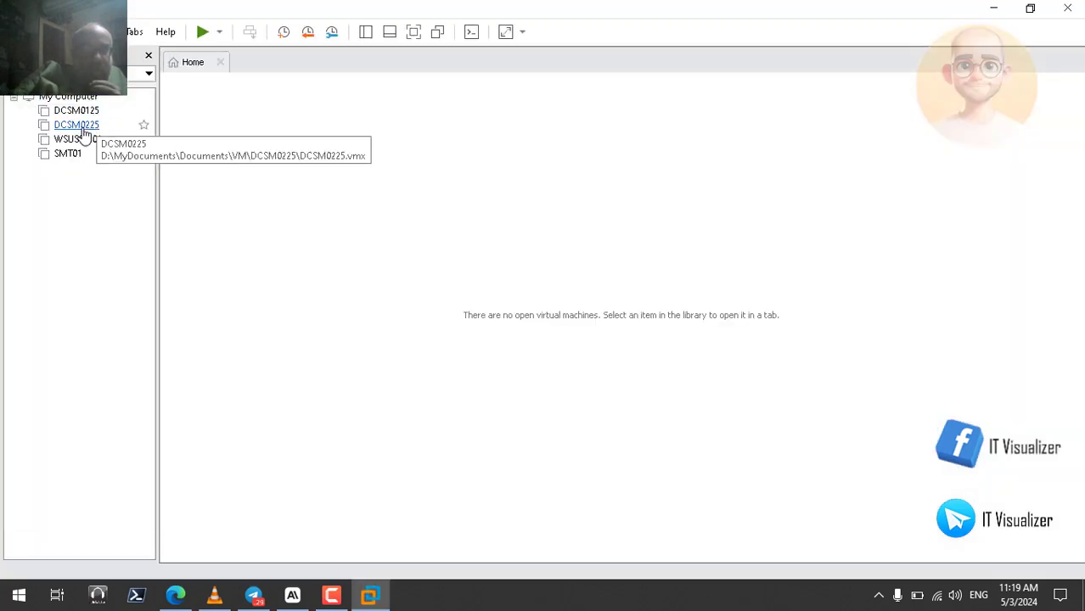
pyautogui.click(78, 126)
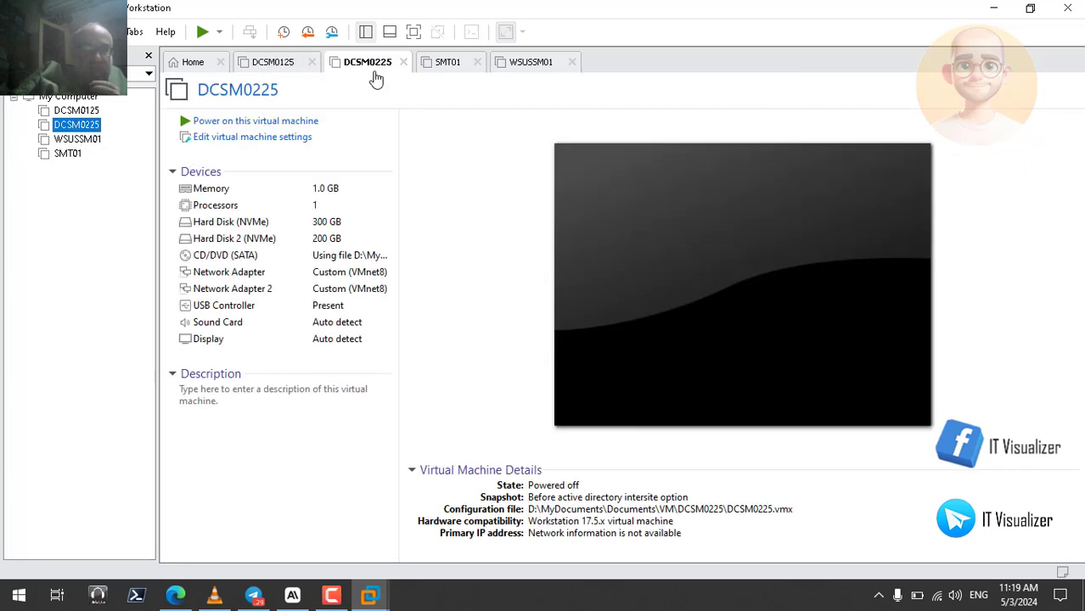
# Check the firmware type and secure boot option in DCSM0225's advanced settings, and close the settings without changes
pyautogui.click(276, 139)
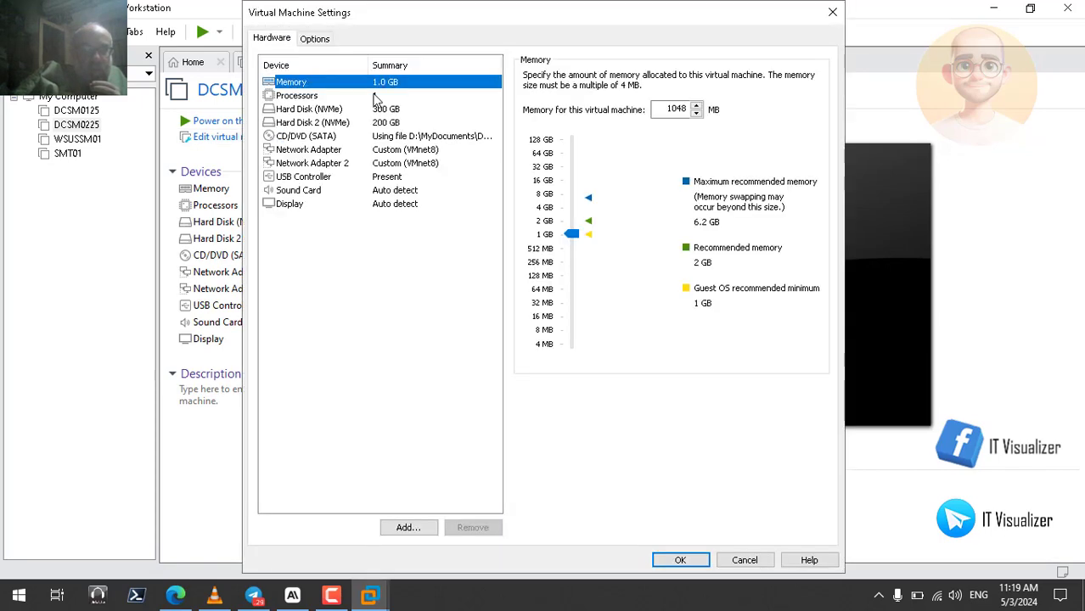
pyautogui.click(316, 39)
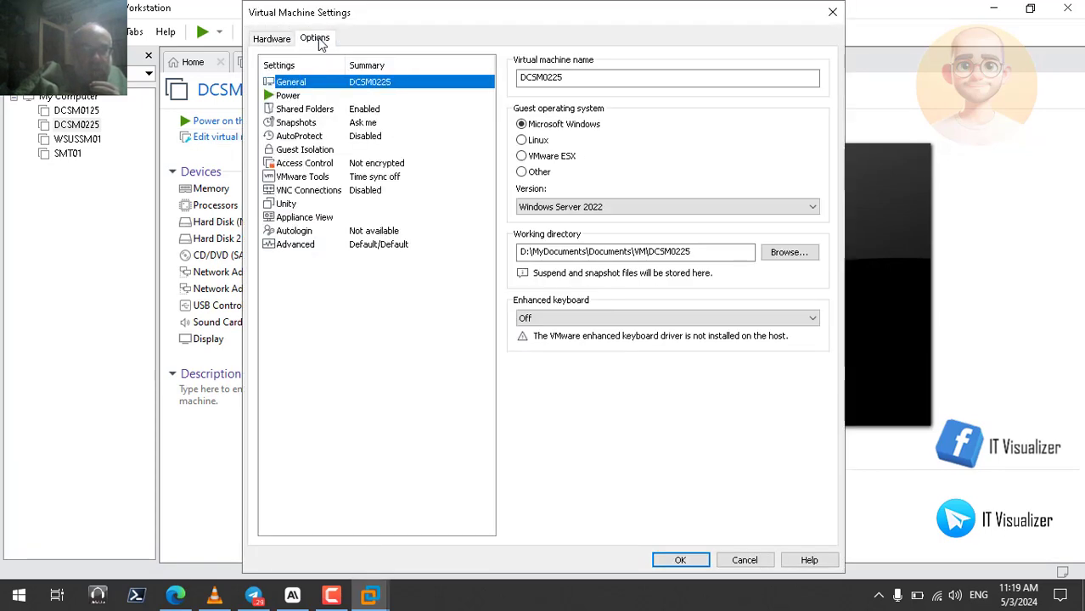
pyautogui.click(315, 244)
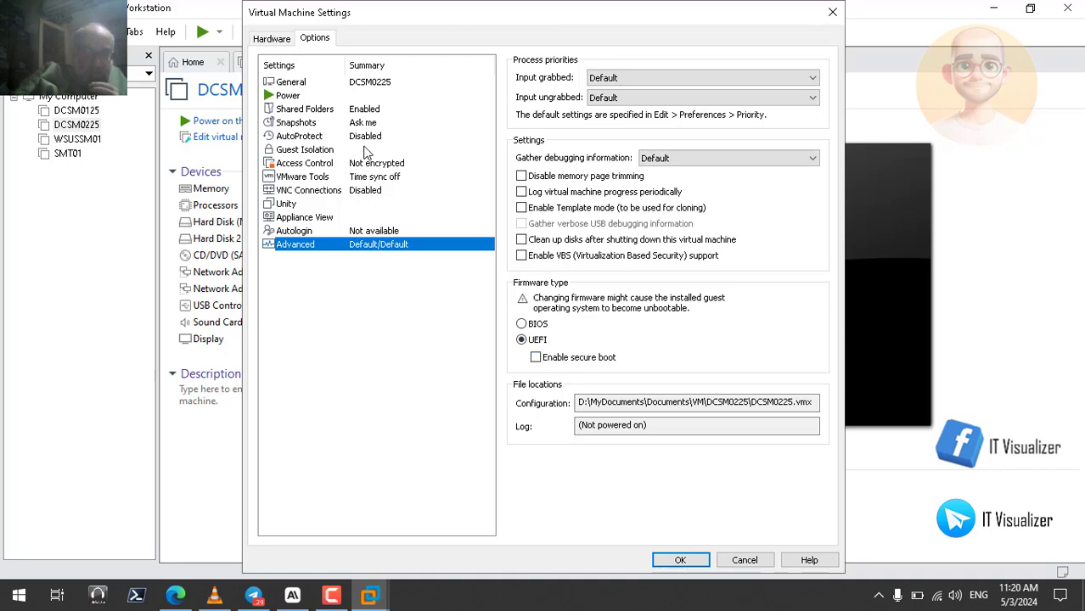
pyautogui.click(742, 562)
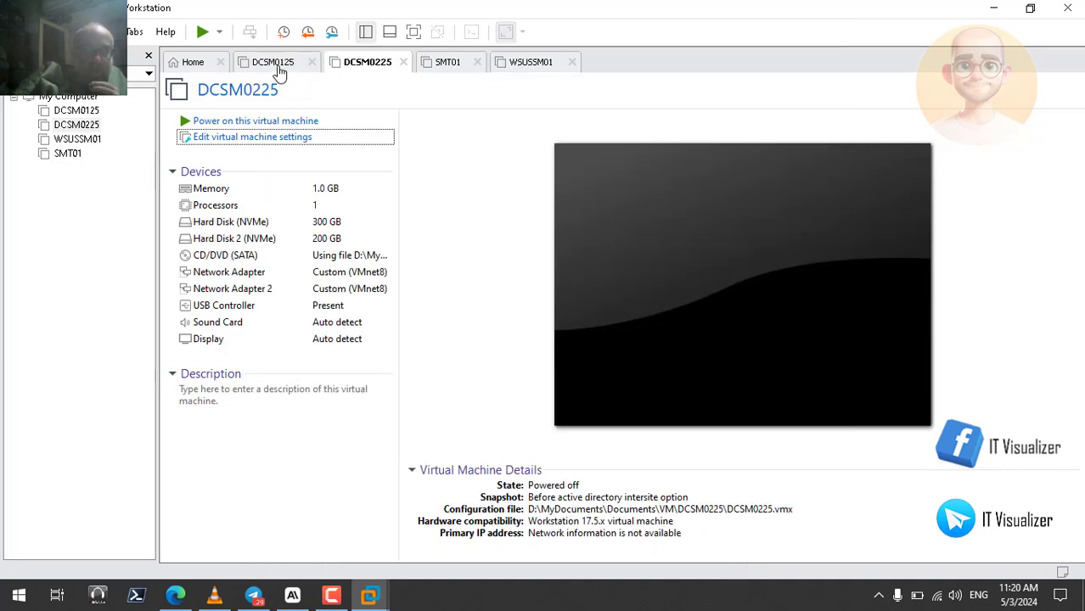
# Check the firmware type and secure boot option in DCSM0125's advanced settings, and close the settings without changes
pyautogui.click(277, 67)
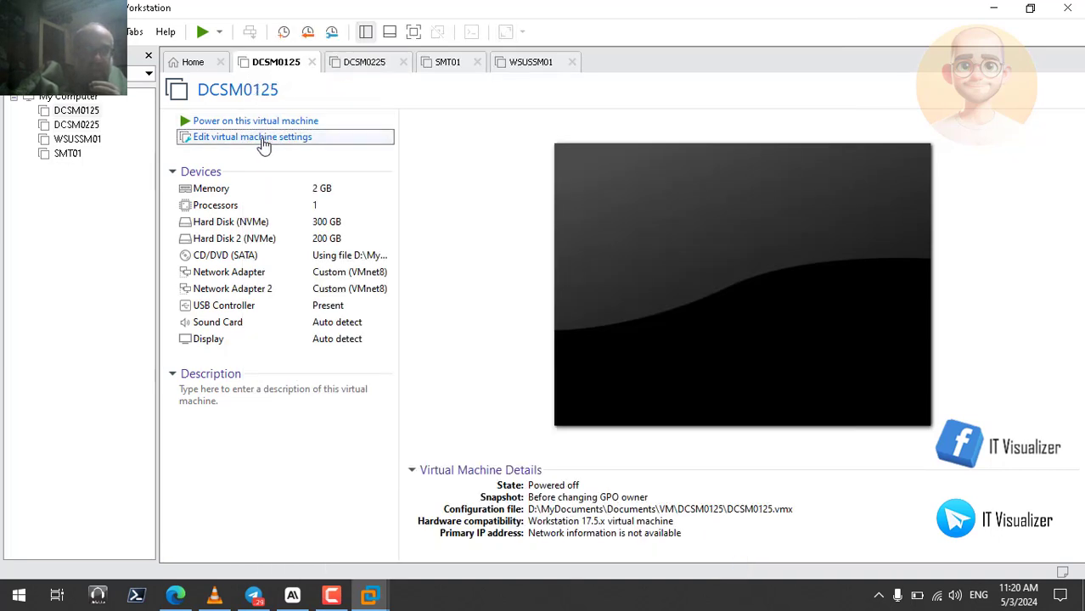
pyautogui.click(264, 138)
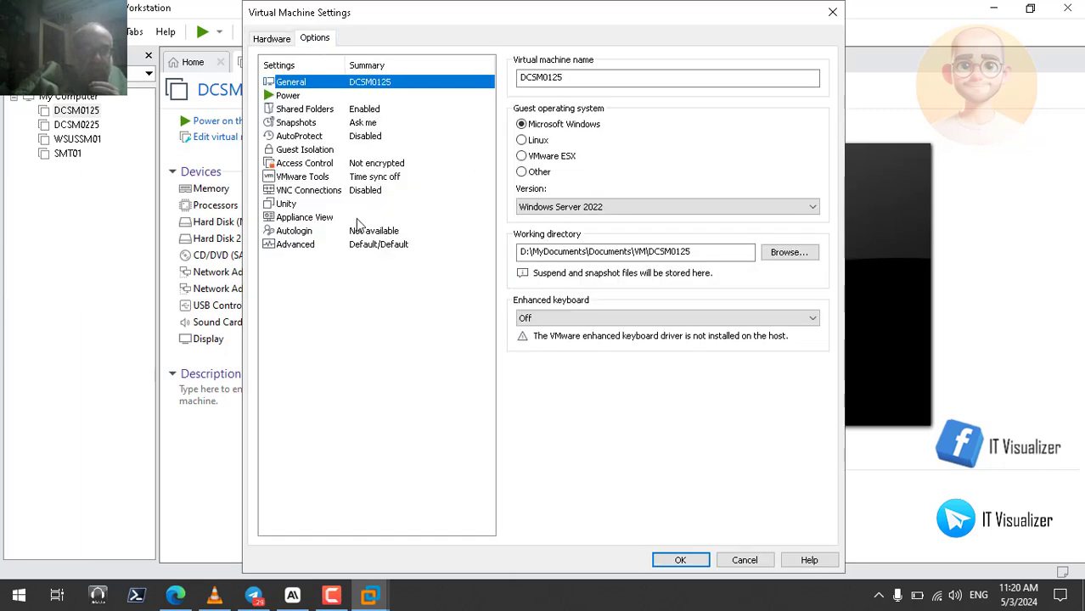
pyautogui.click(312, 246)
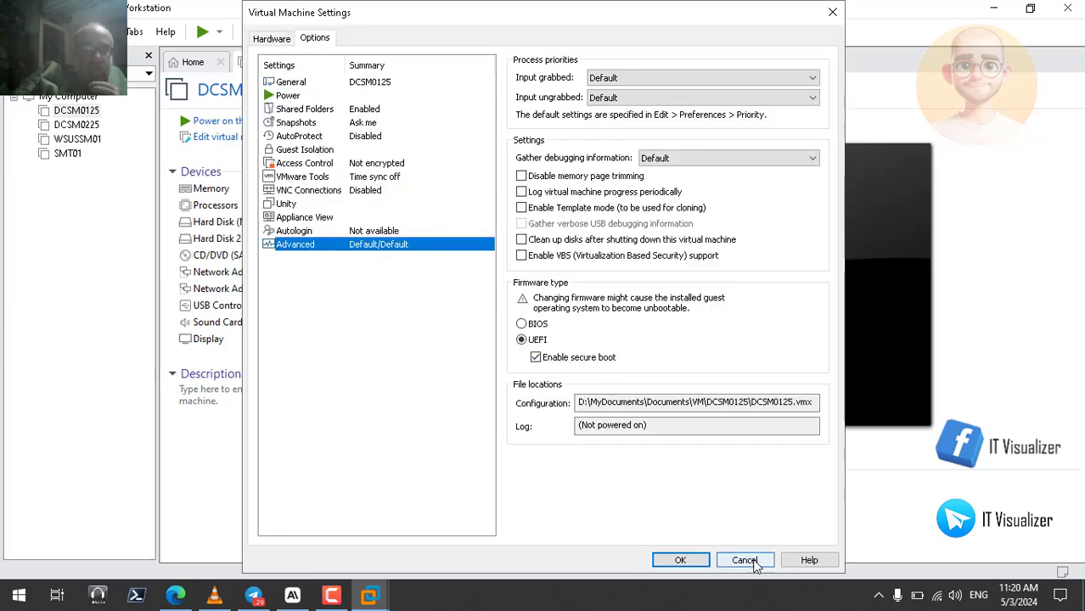
pyautogui.click(745, 560)
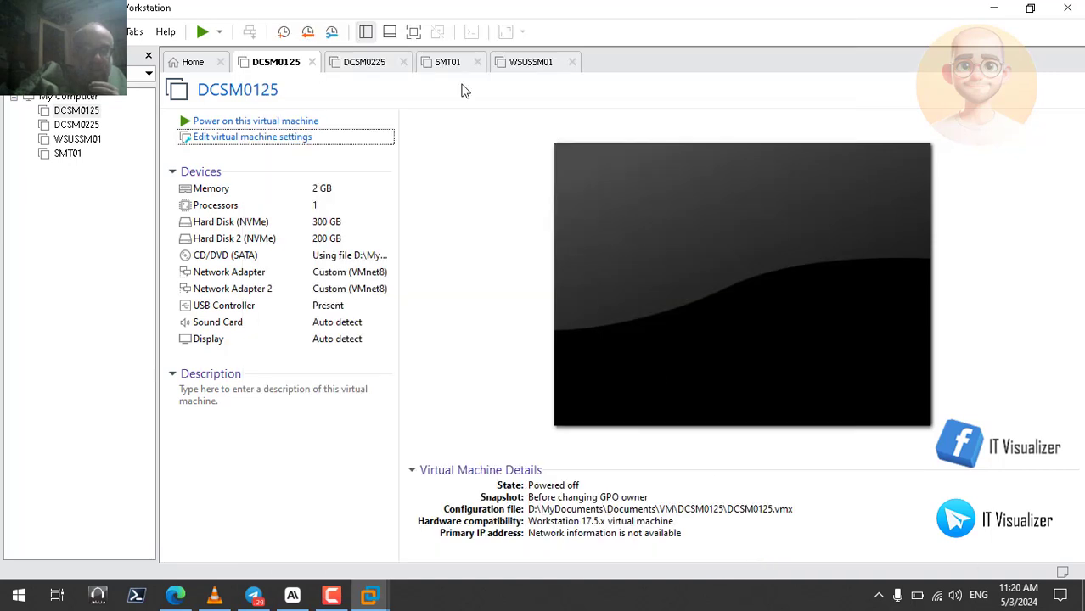
# Check the firmware type and secure boot option in WSUSSM01's advanced settings, and close the settings without changes
pyautogui.click(522, 62)
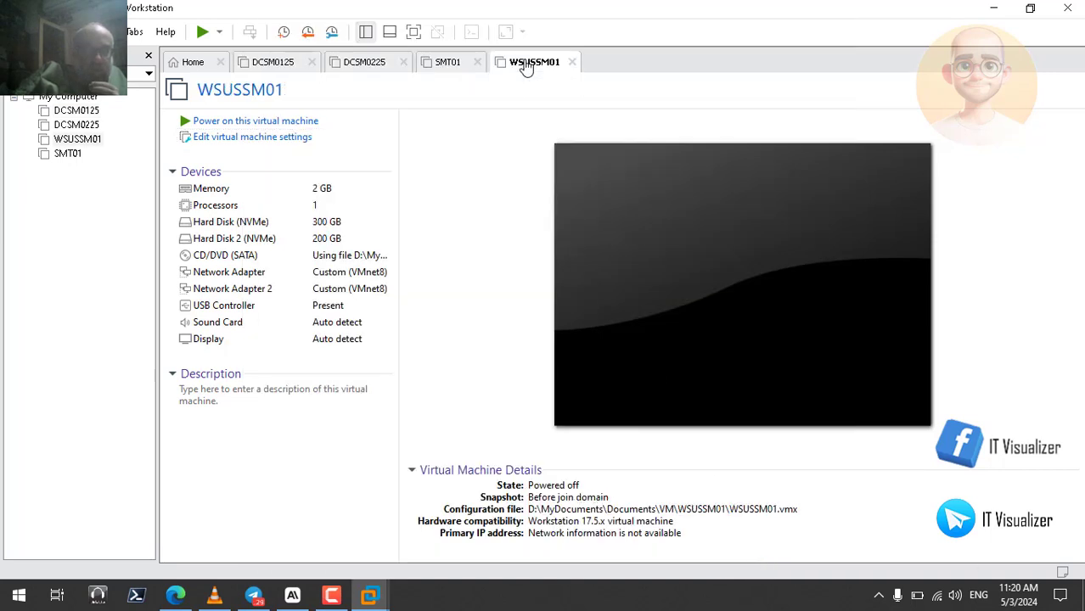
pyautogui.click(256, 142)
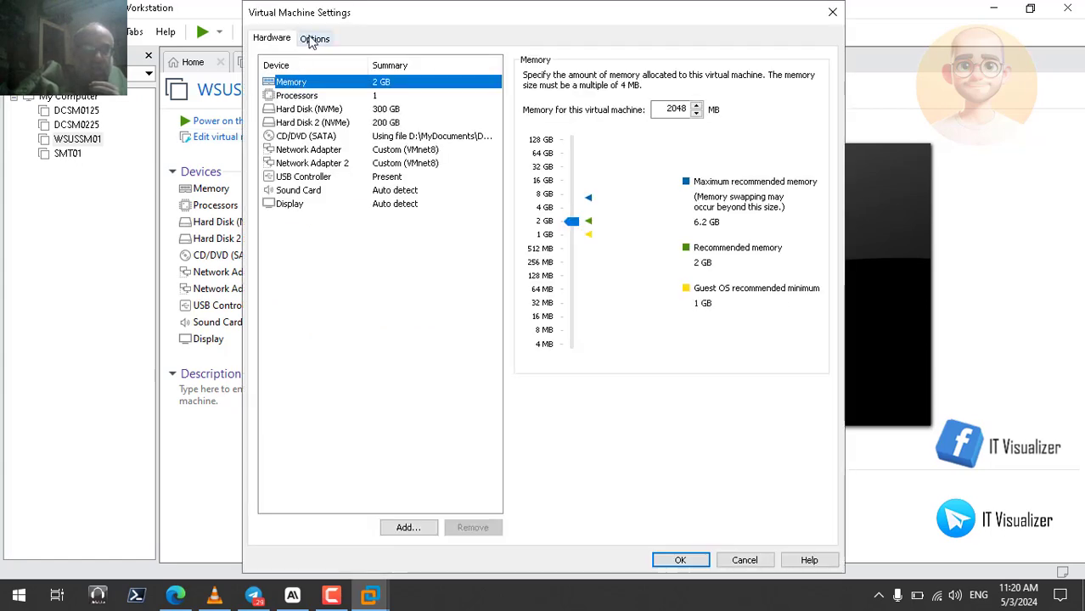
pyautogui.click(313, 39)
pyautogui.click(302, 245)
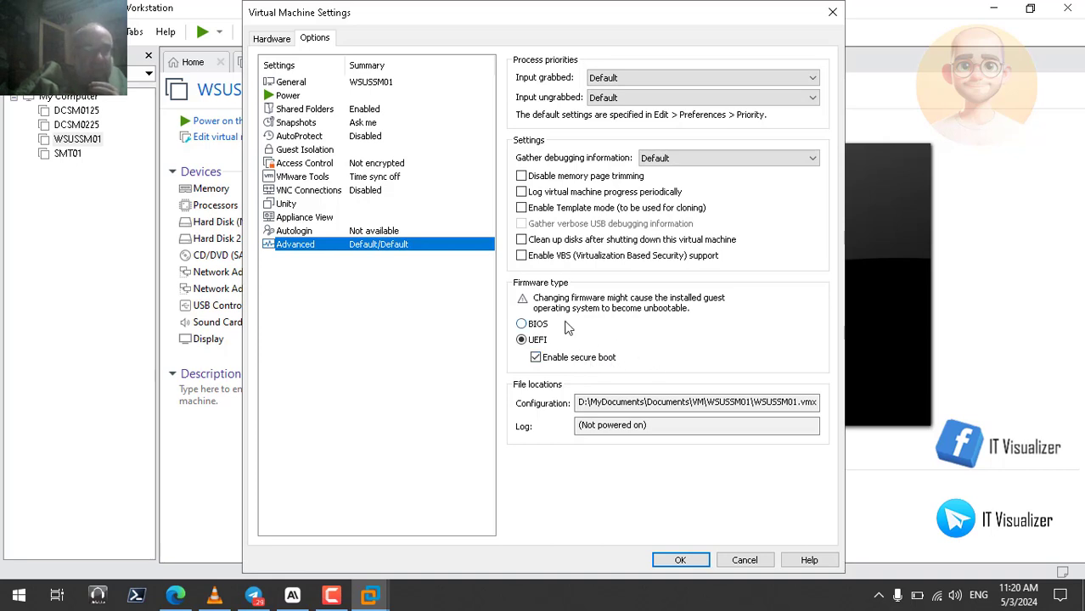
pyautogui.click(745, 560)
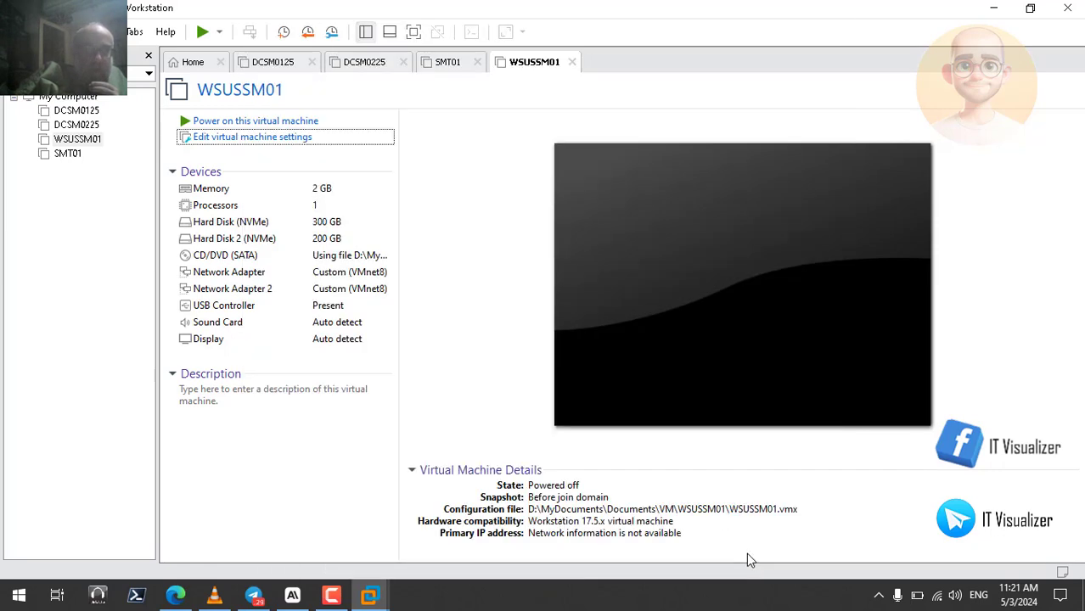
# Close VMware Workstation, resume the recording in VLC media player, pause it at 03:52 and leave full screen
pyautogui.click(1074, 8)
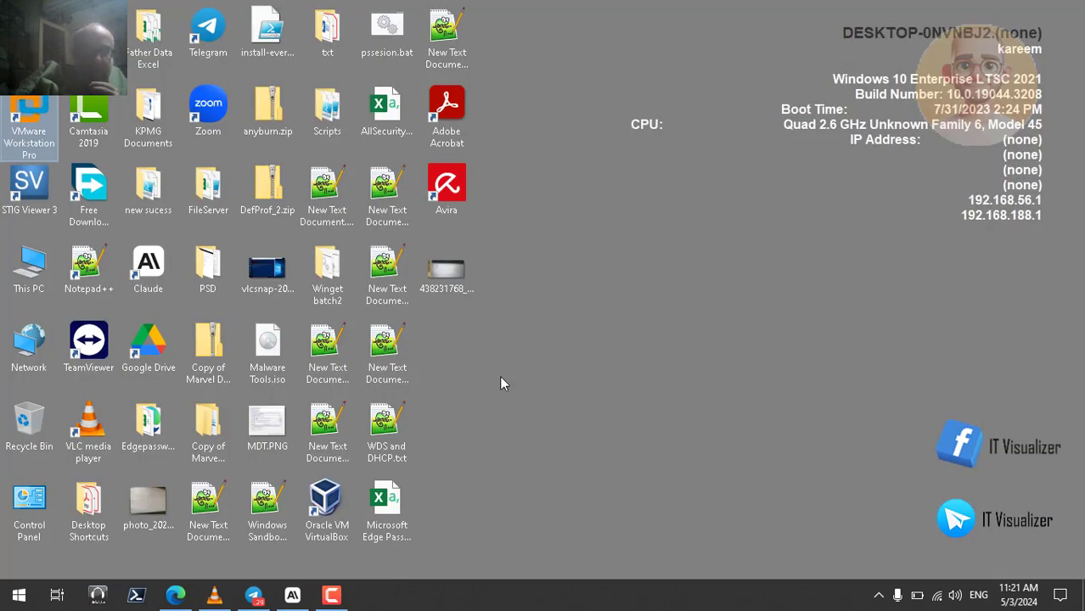
pyautogui.click(214, 596)
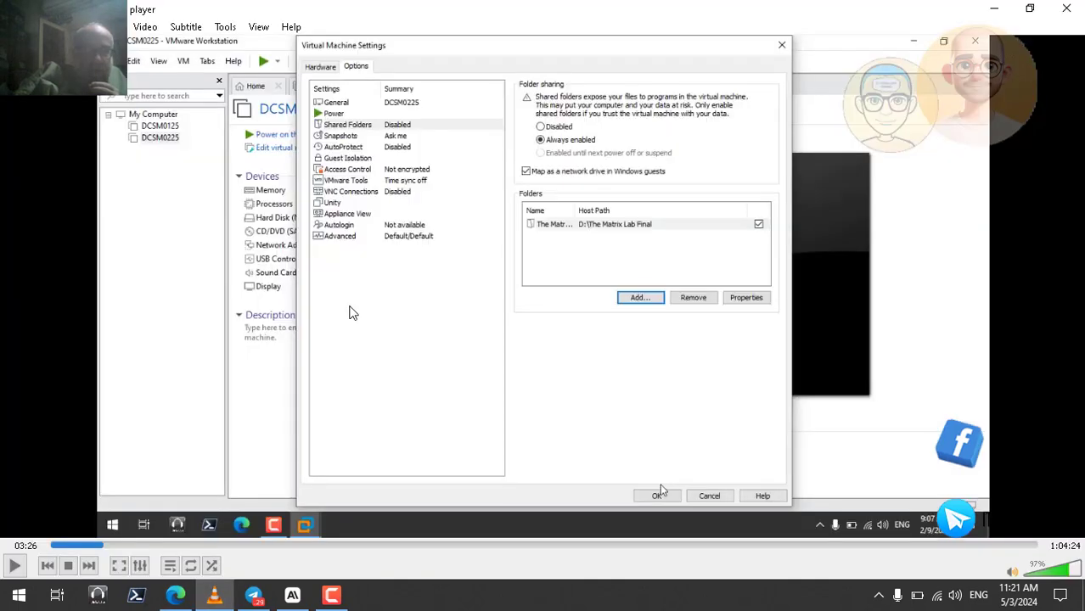
pyautogui.press('space')
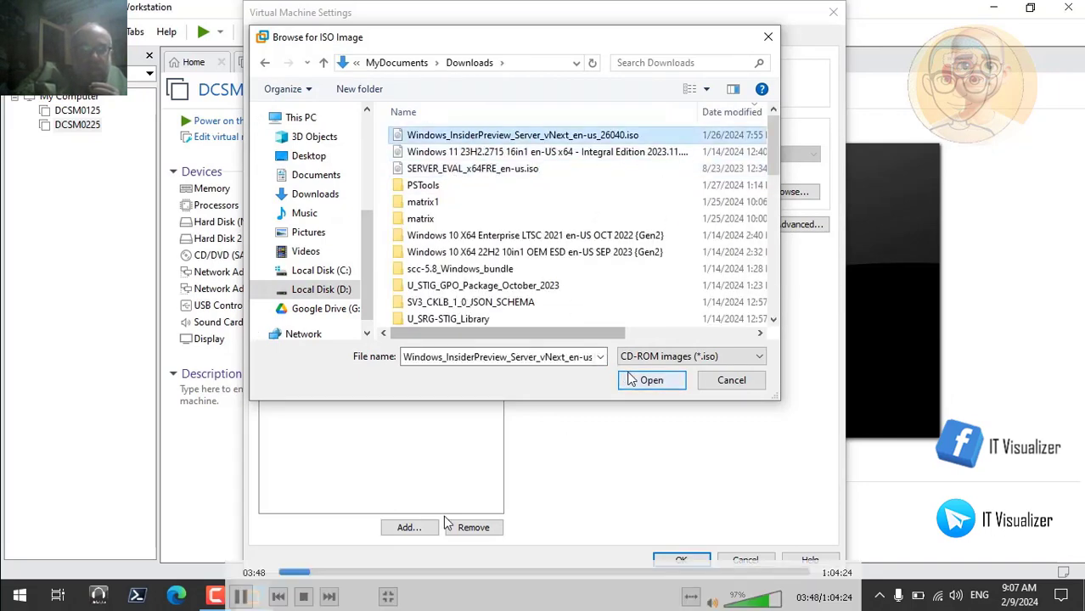
pyautogui.click(242, 597)
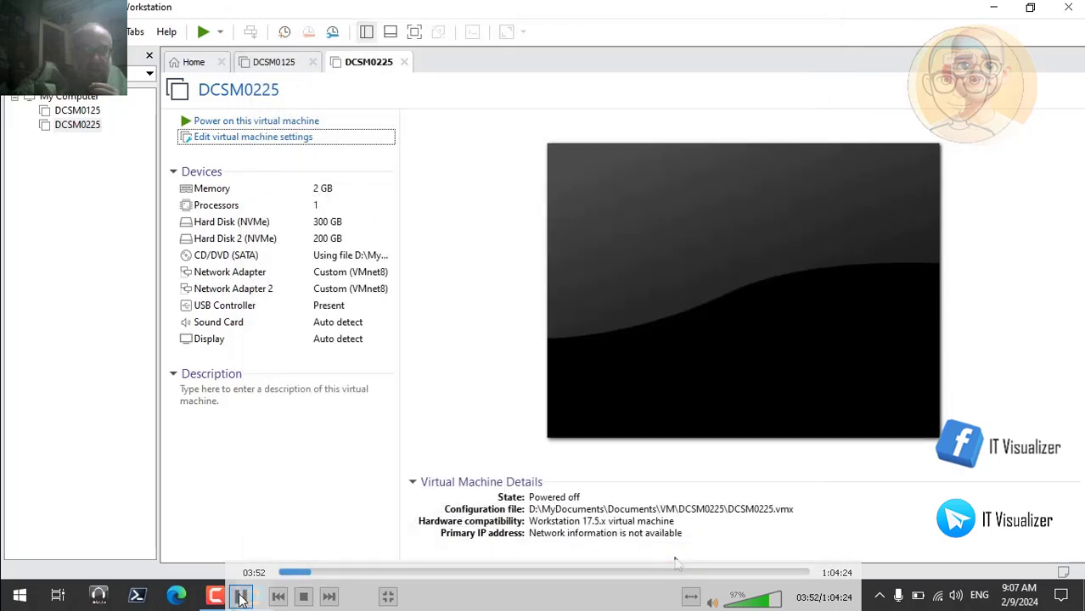
pyautogui.doubleClick(327, 437)
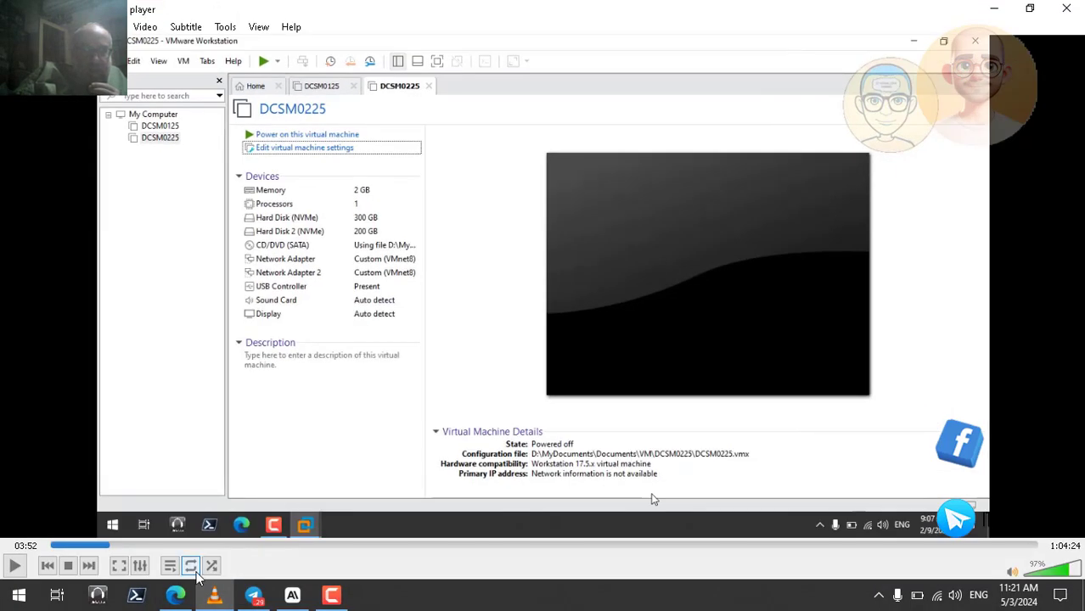
# Switch to ChatGPT in Microsoft Edge and ask "when the windows server vnext 2025 final realase edition will be published?"
pyautogui.click(175, 596)
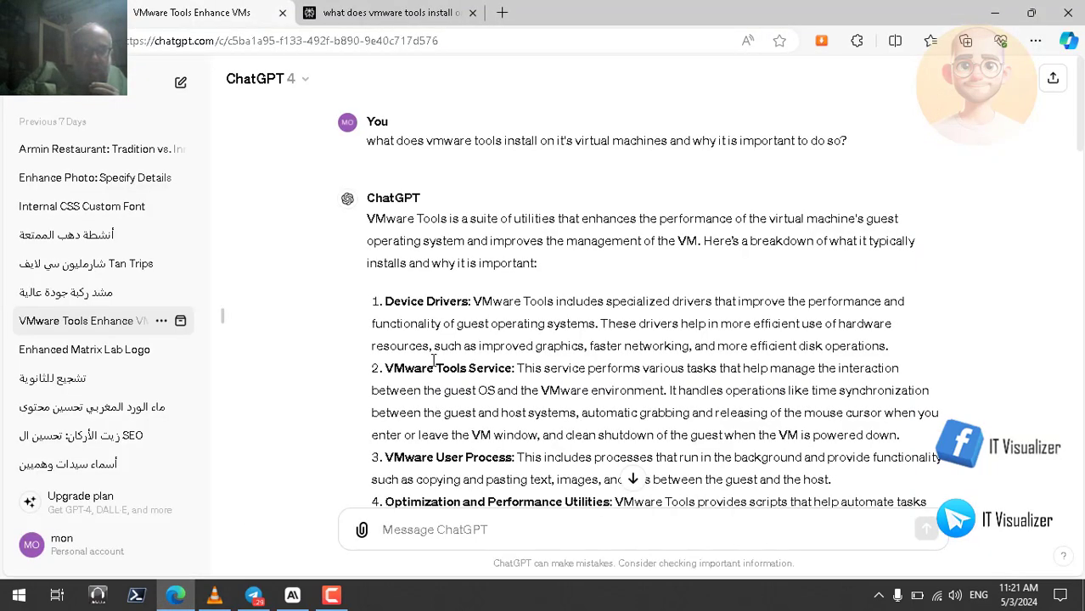
pyautogui.click(505, 540)
pyautogui.write('w')
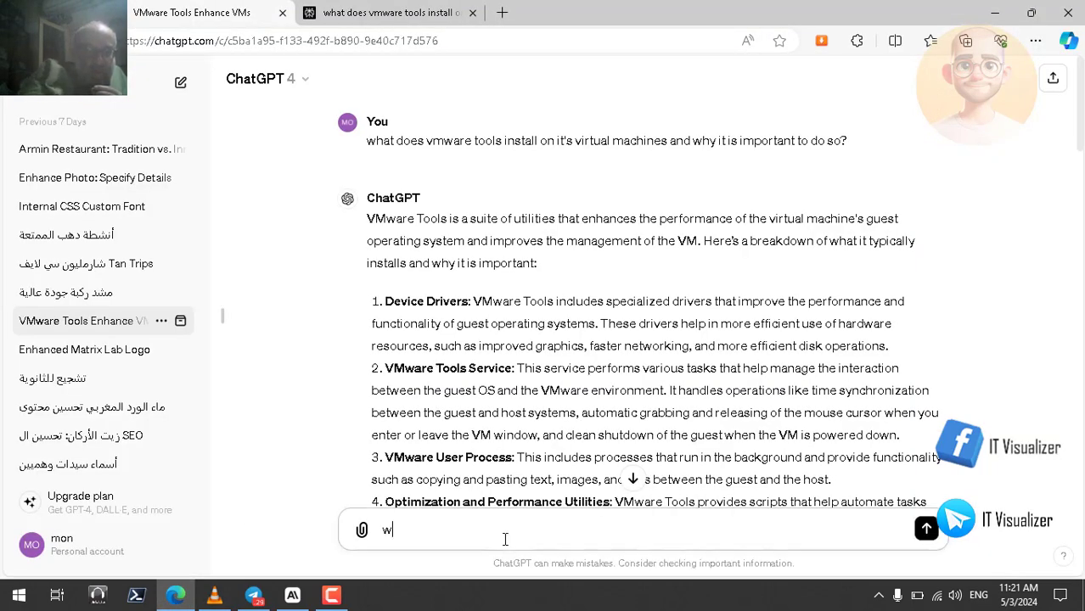
pyautogui.write('hen th')
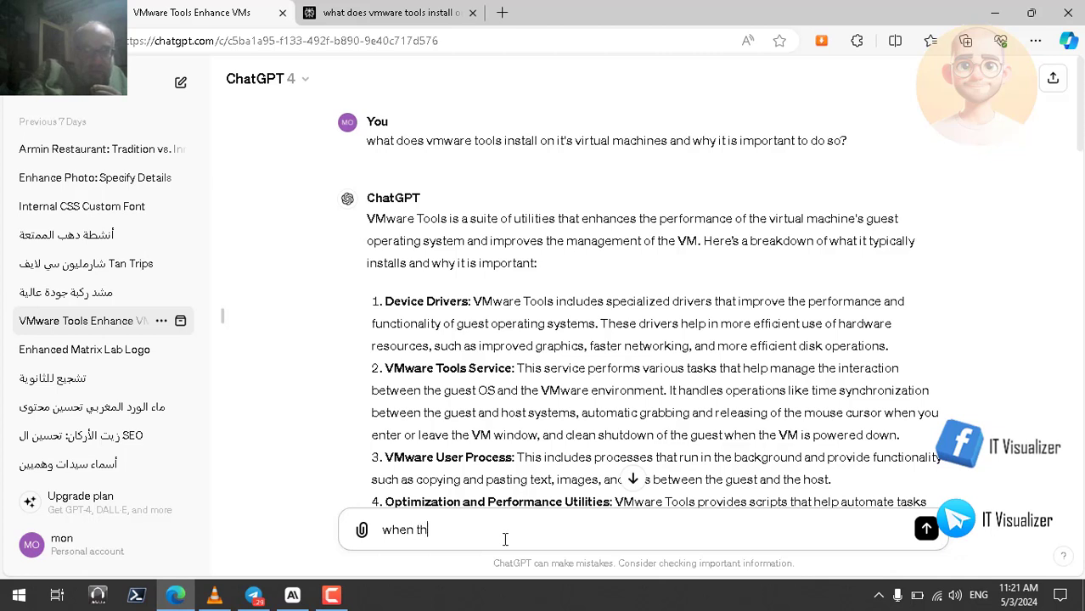
pyautogui.write('e win')
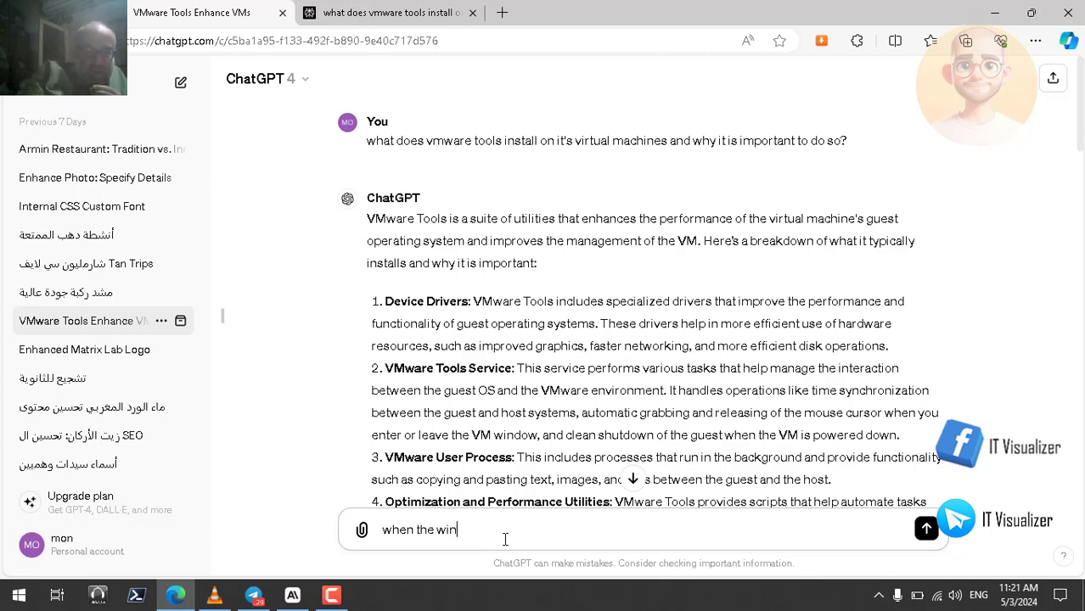
pyautogui.write('dows server vnext')
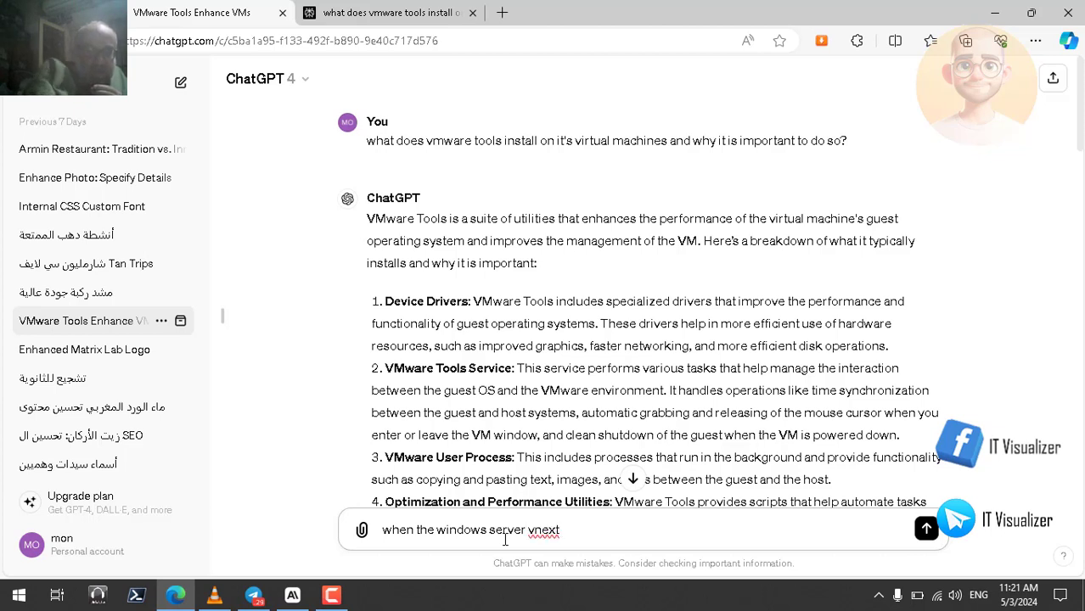
pyautogui.write('25 ')
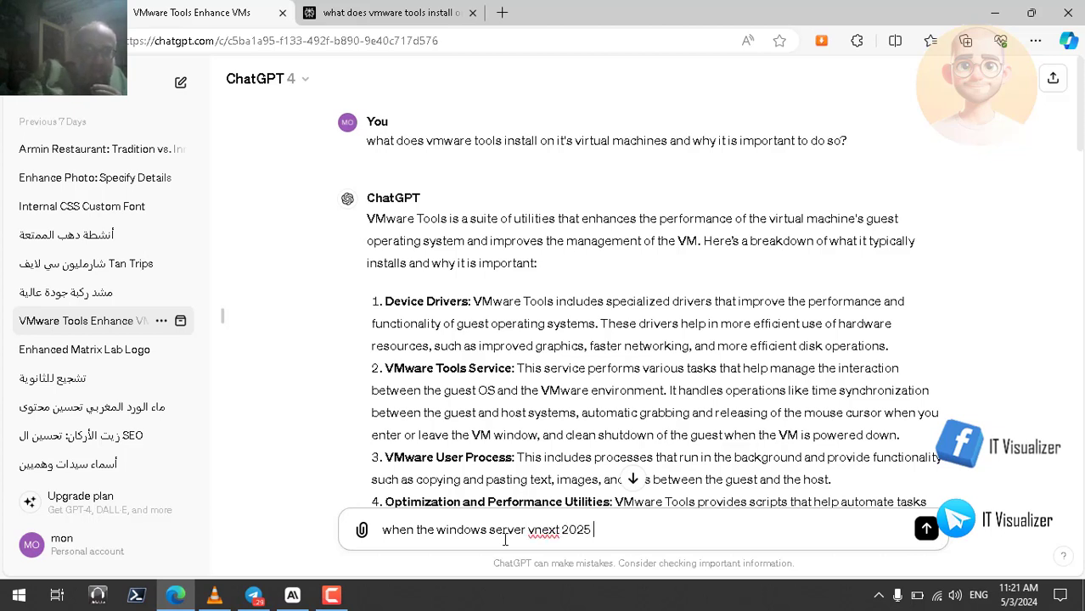
pyautogui.write('fin')
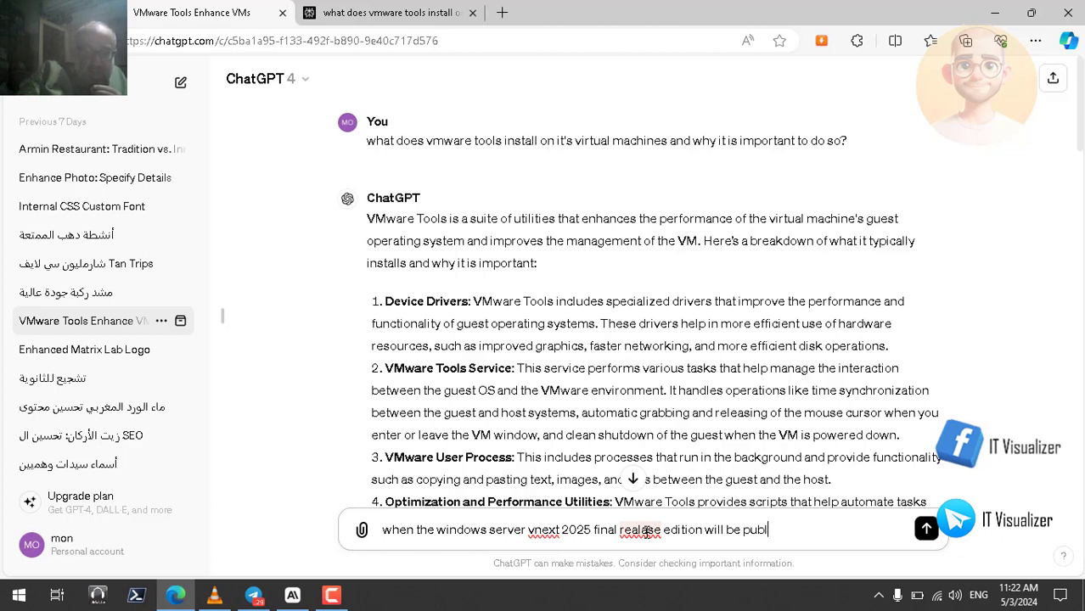
pyautogui.write('isheds')
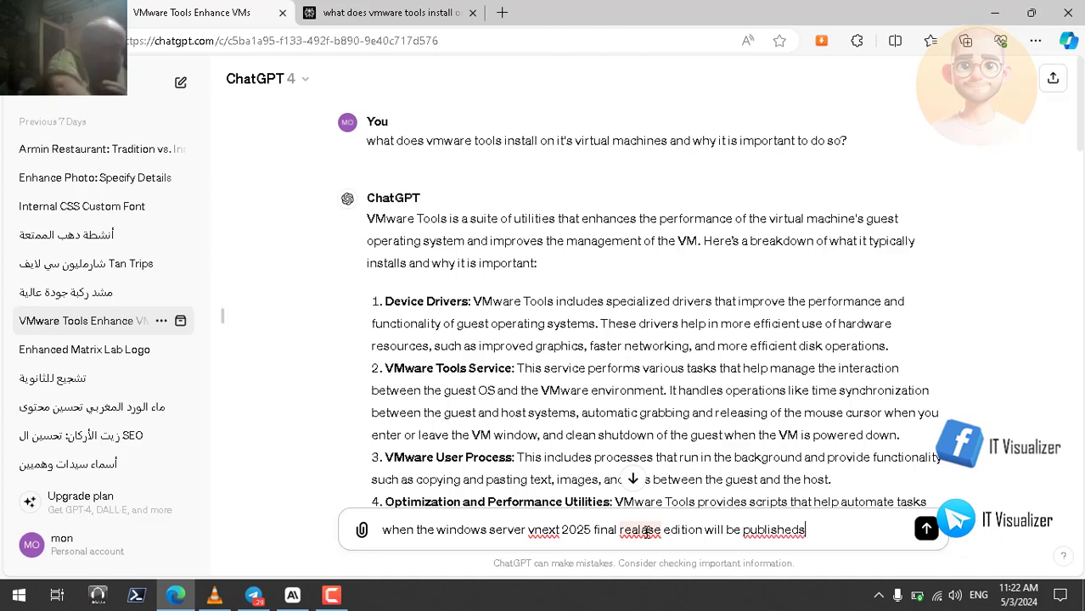
pyautogui.press('BackSpace')
pyautogui.press('BackSpace')
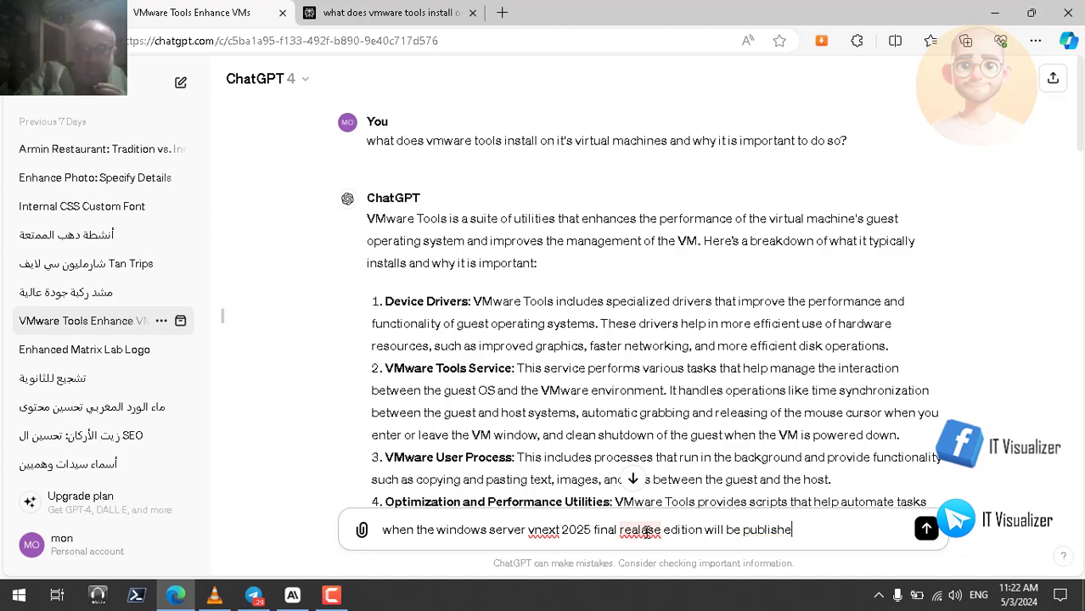
pyautogui.write('d')
pyautogui.press('Return')
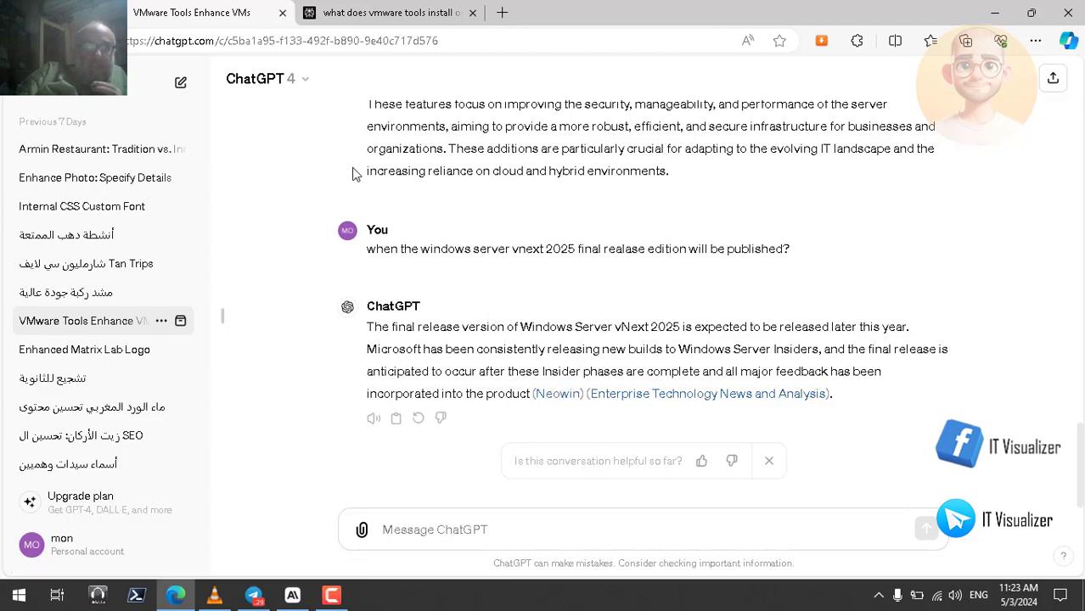
# Copy the Windows Server vNext 2025 release question from the ChatGPT conversation and submit it as a follow-up in Perplexity
pyautogui.click(379, 14)
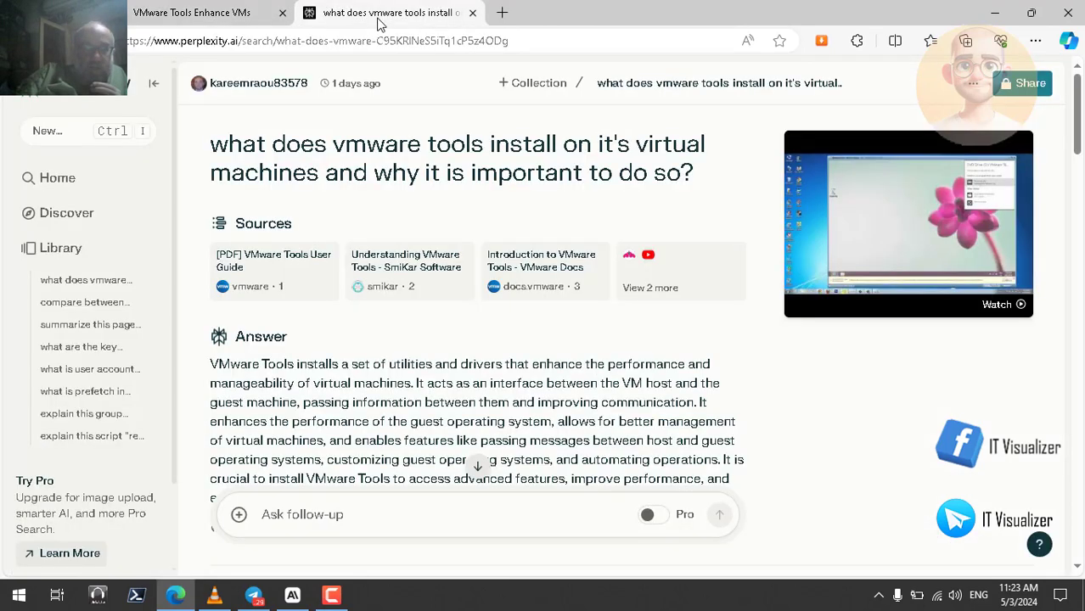
pyautogui.click(220, 12)
pyautogui.tripleClick(506, 250)
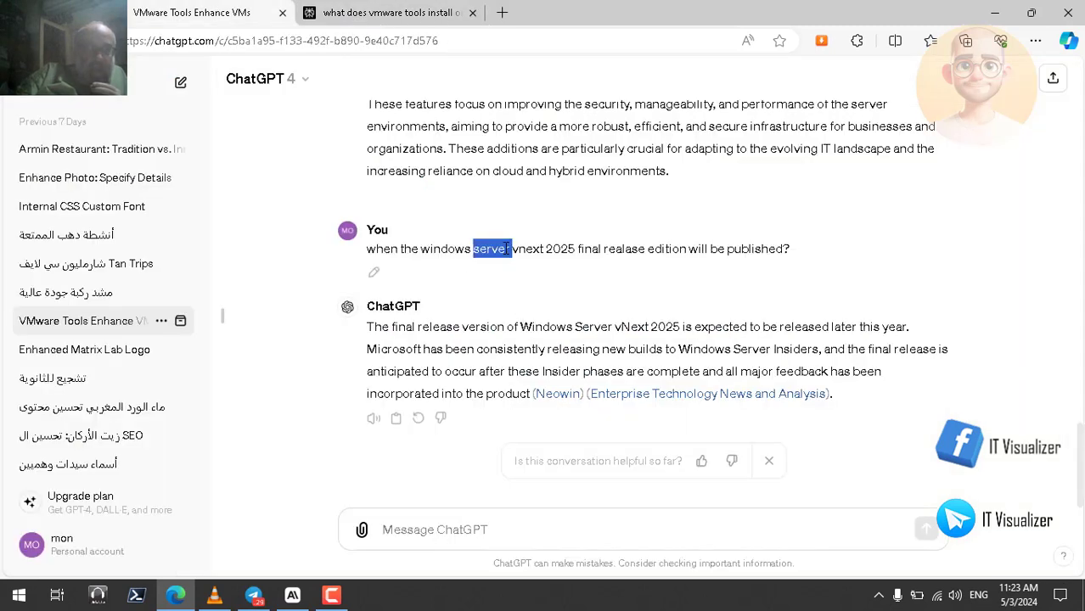
pyautogui.click(535, 195)
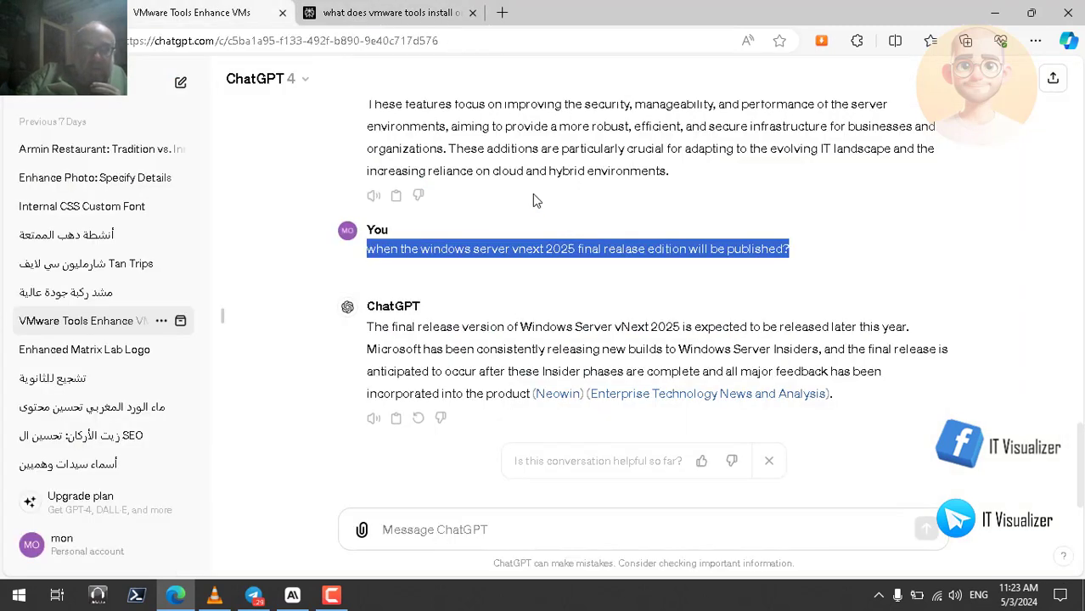
pyautogui.click(377, 15)
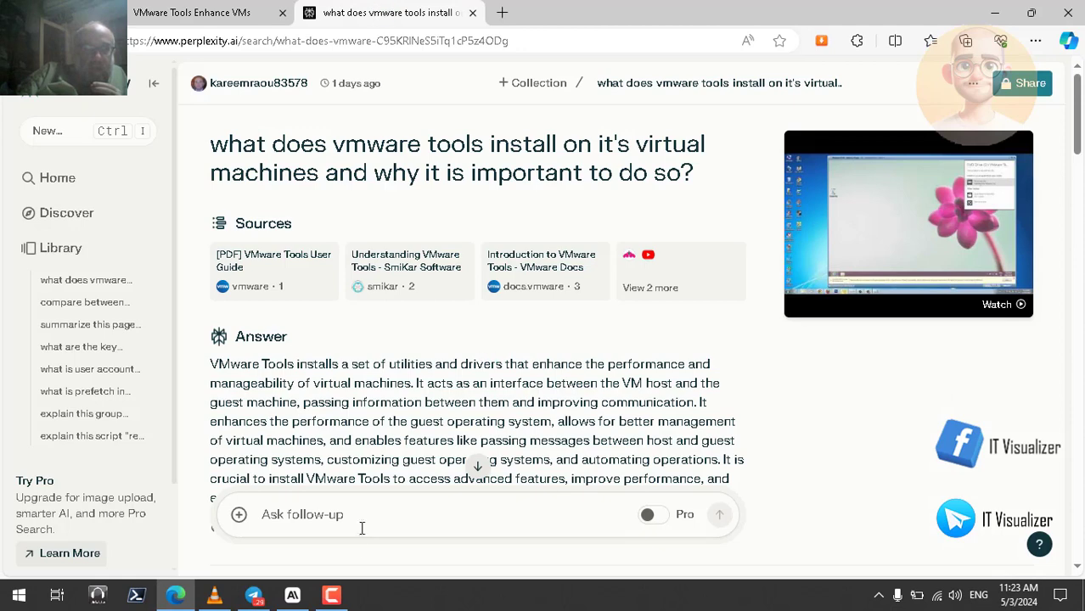
pyautogui.click(326, 520)
pyautogui.hotkey('ctrl', 'v')
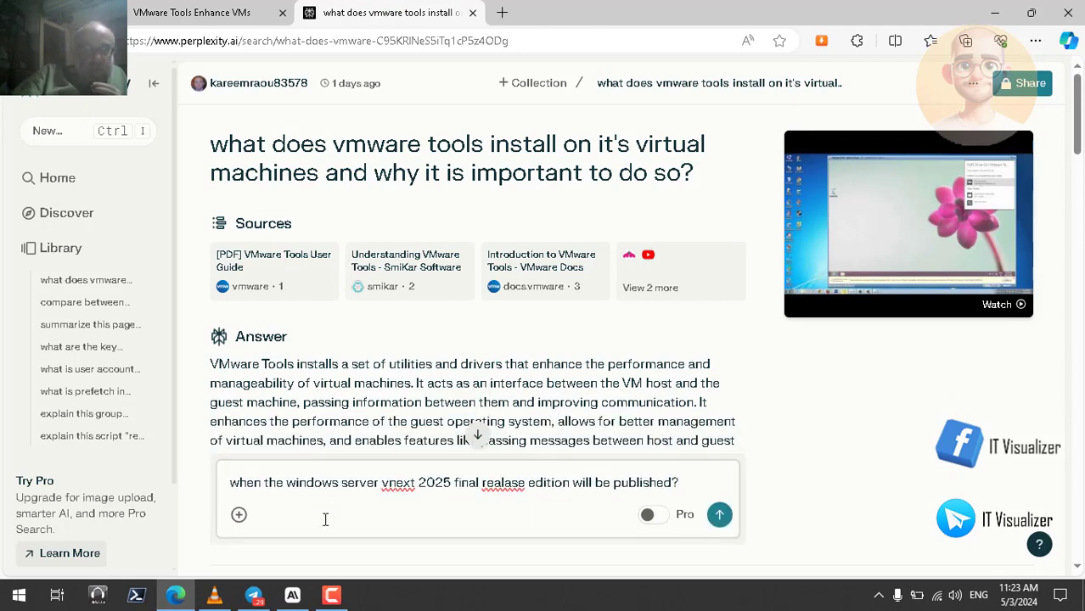
pyautogui.click(719, 516)
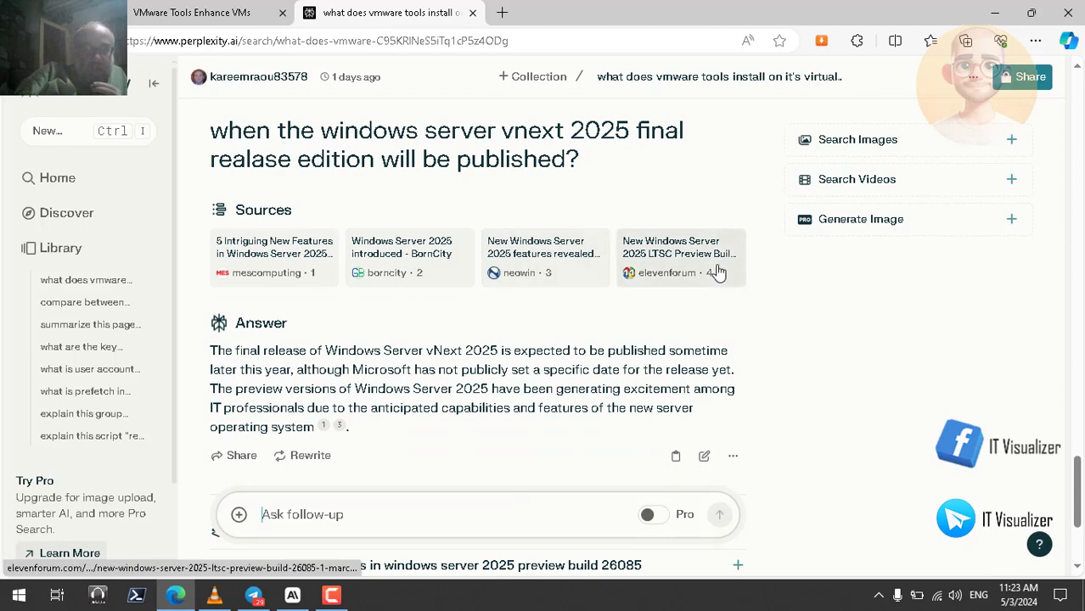
pyautogui.click(1069, 44)
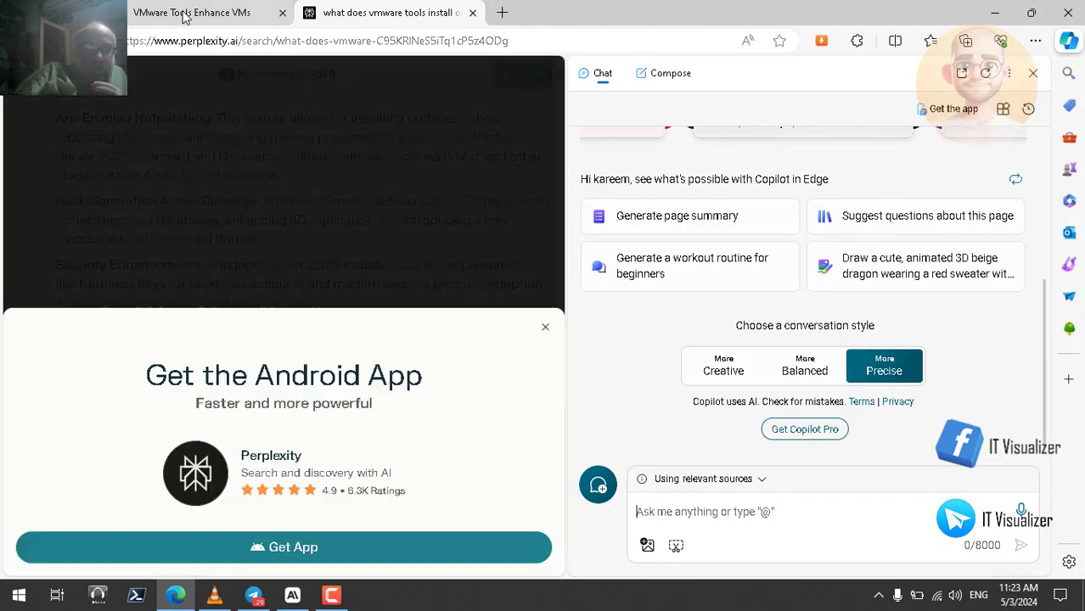
pyautogui.click(183, 14)
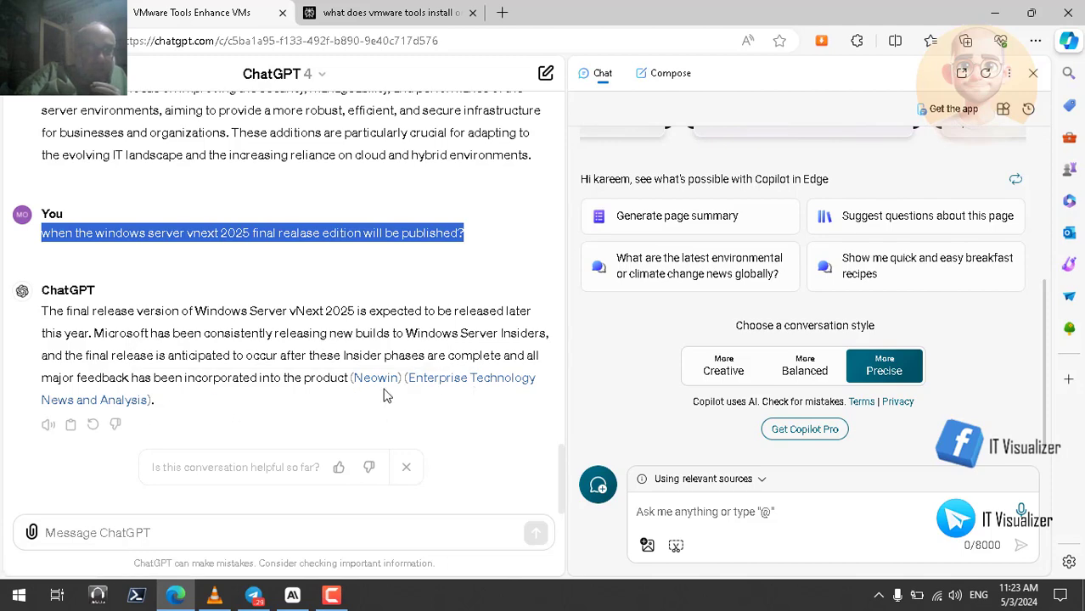
pyautogui.click(1067, 48)
pyautogui.click(382, 17)
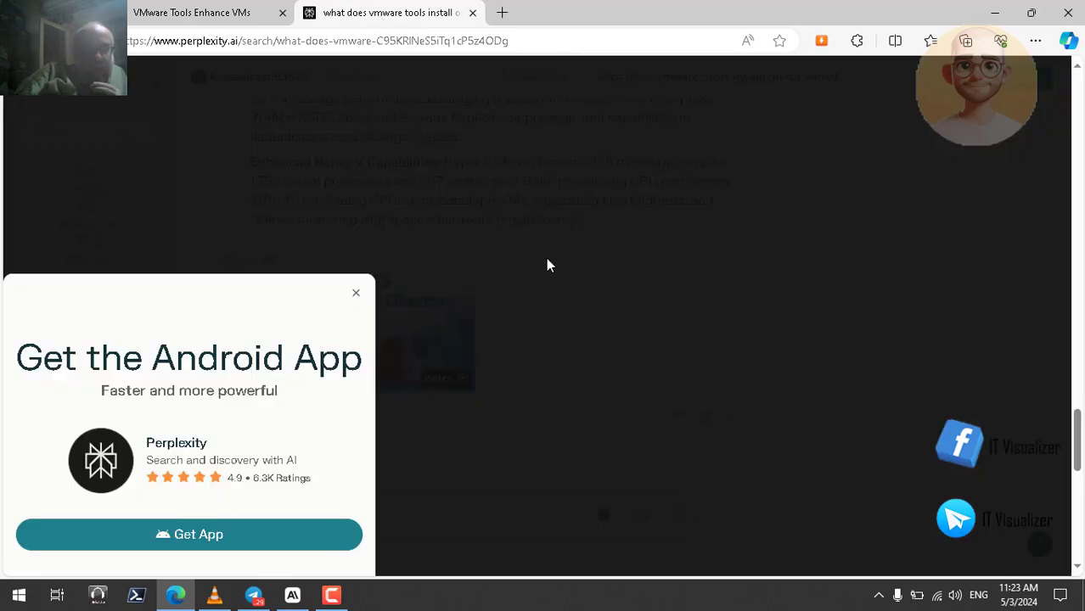
pyautogui.click(548, 261)
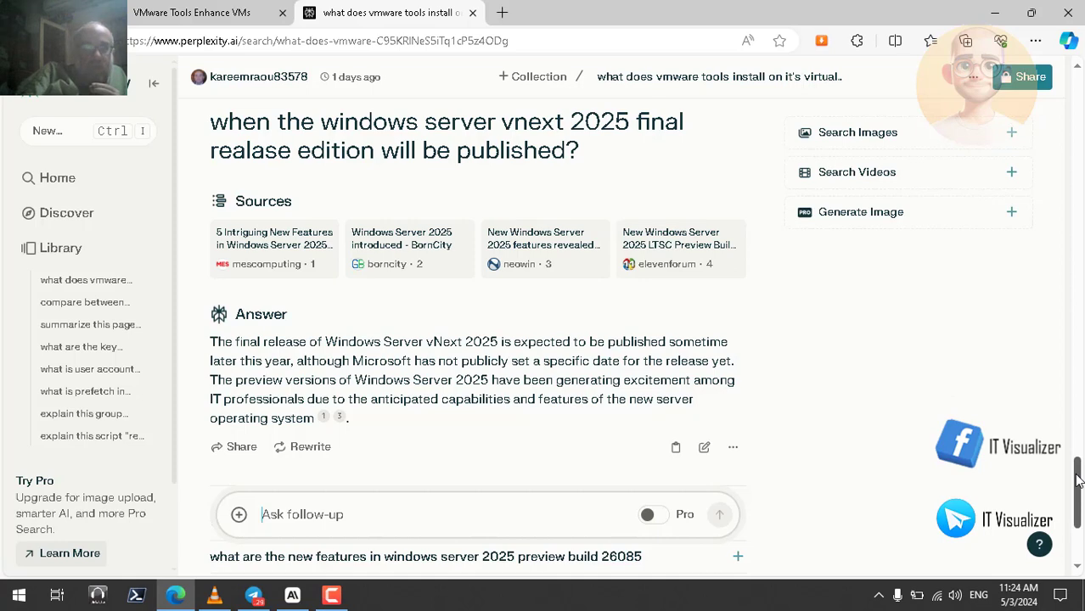
# Search images and videos in Perplexity for the Windows Server vNext 2025 release question
pyautogui.moveTo(1078, 480)
pyautogui.mouseDown()
pyautogui.moveTo(1079, 502)
pyautogui.moveTo(1081, 472)
pyautogui.mouseUp()
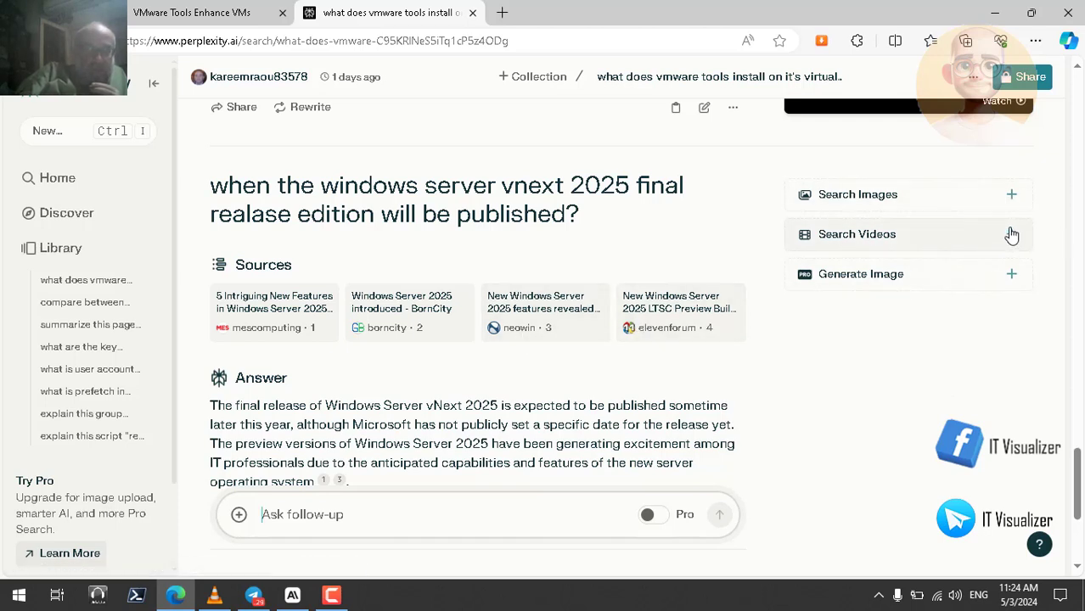
pyautogui.click(1013, 200)
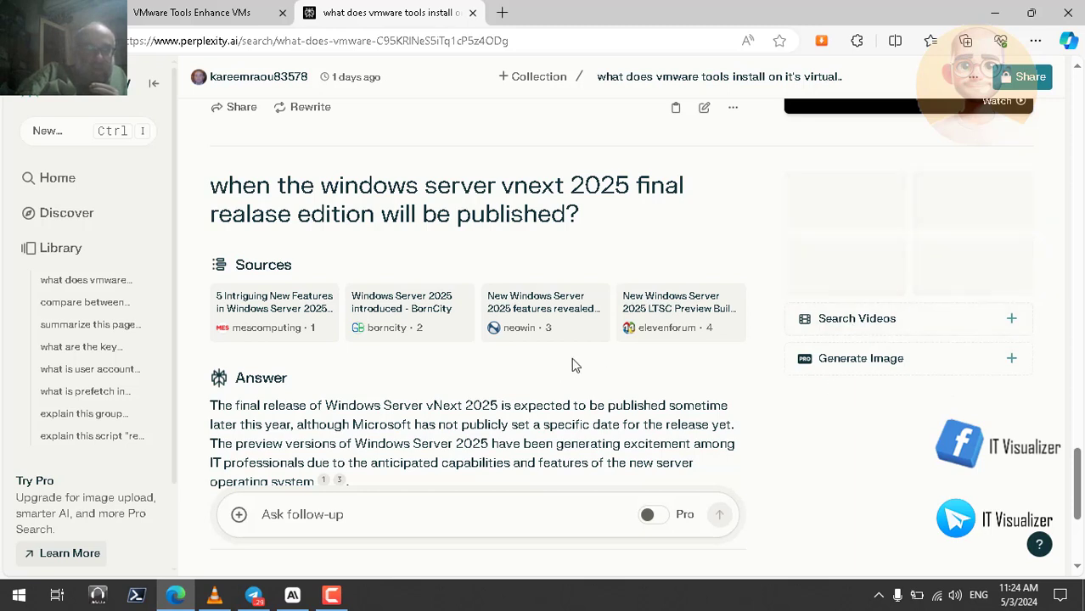
pyautogui.click(1012, 323)
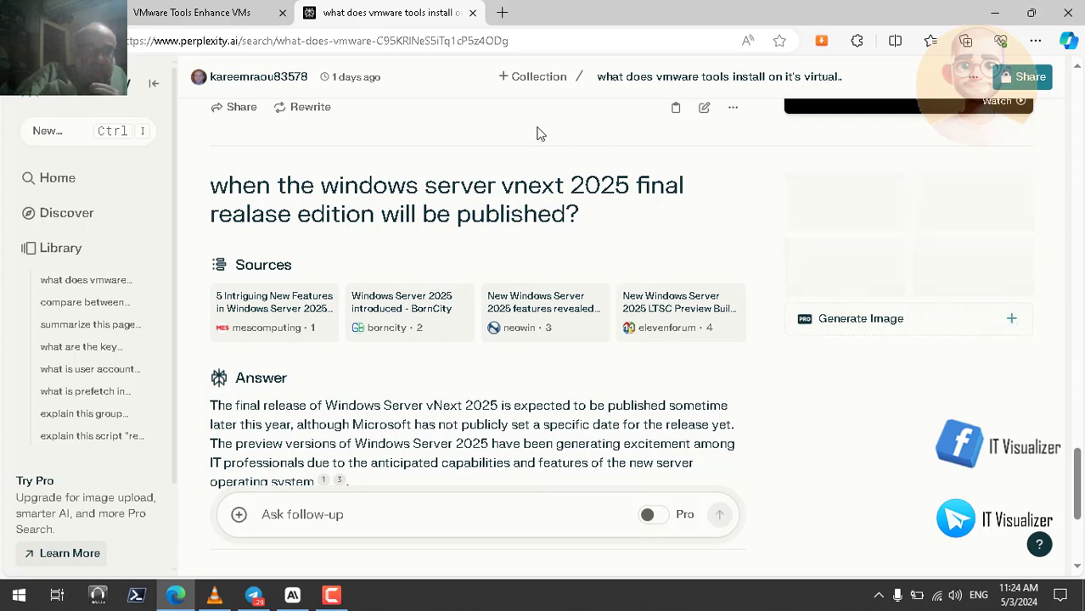
# Return to the start of the ChatGPT conversation, minimize the browser, and resume the recording full screen in VLC media player
pyautogui.click(238, 19)
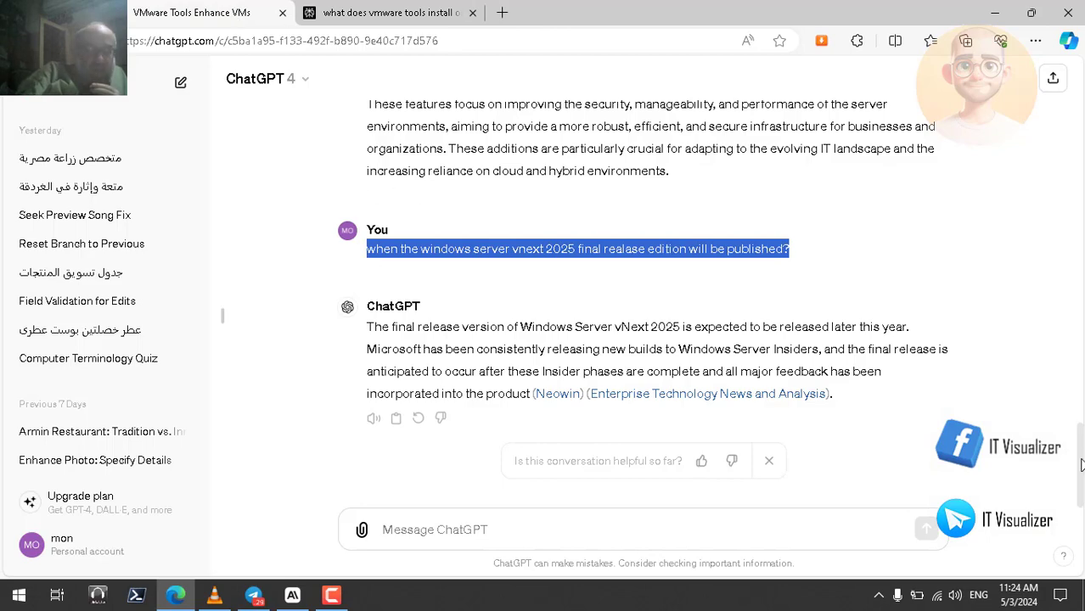
pyautogui.moveTo(1083, 464); pyautogui.dragTo(1083, 95)
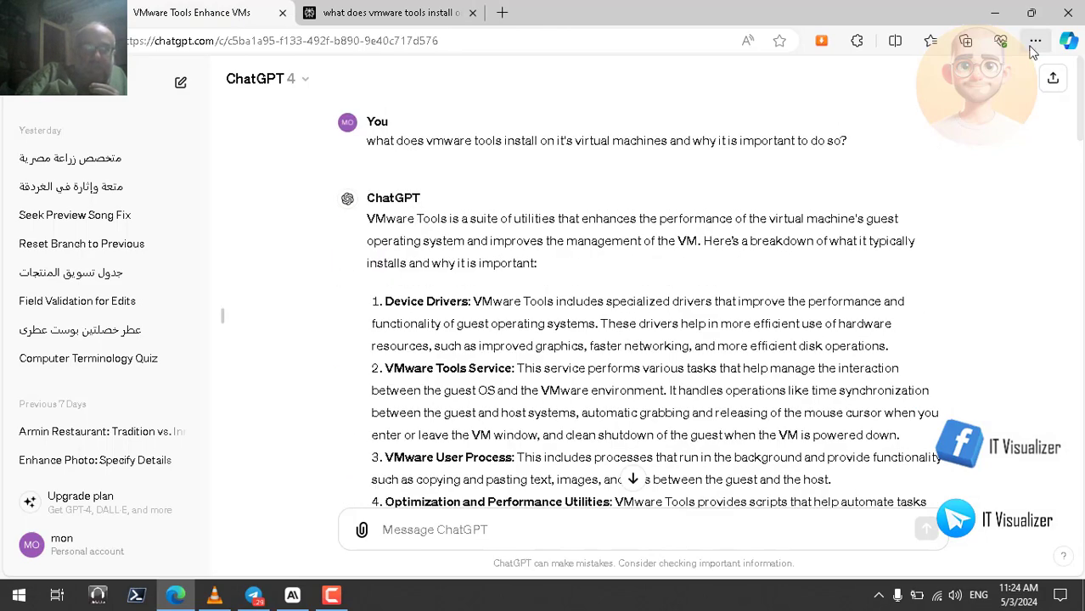
pyautogui.click(995, 13)
pyautogui.doubleClick(446, 198)
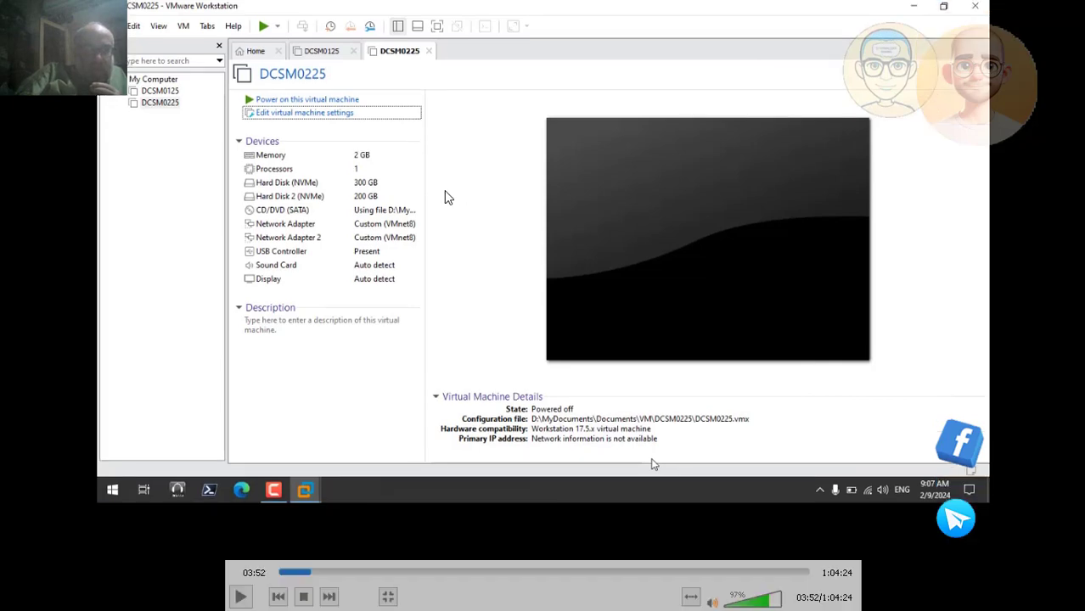
pyautogui.click(241, 596)
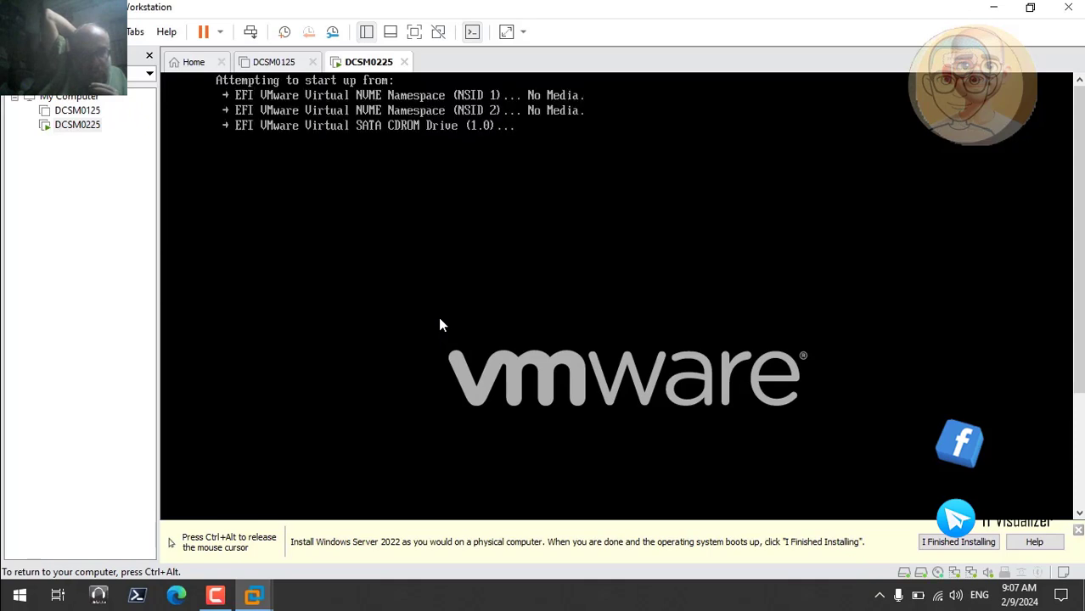
# Boot DCSM0225 from the virtual CD drive, release input from the virtual machine, and hide the Windows Server installation hint
pyautogui.press('Return')
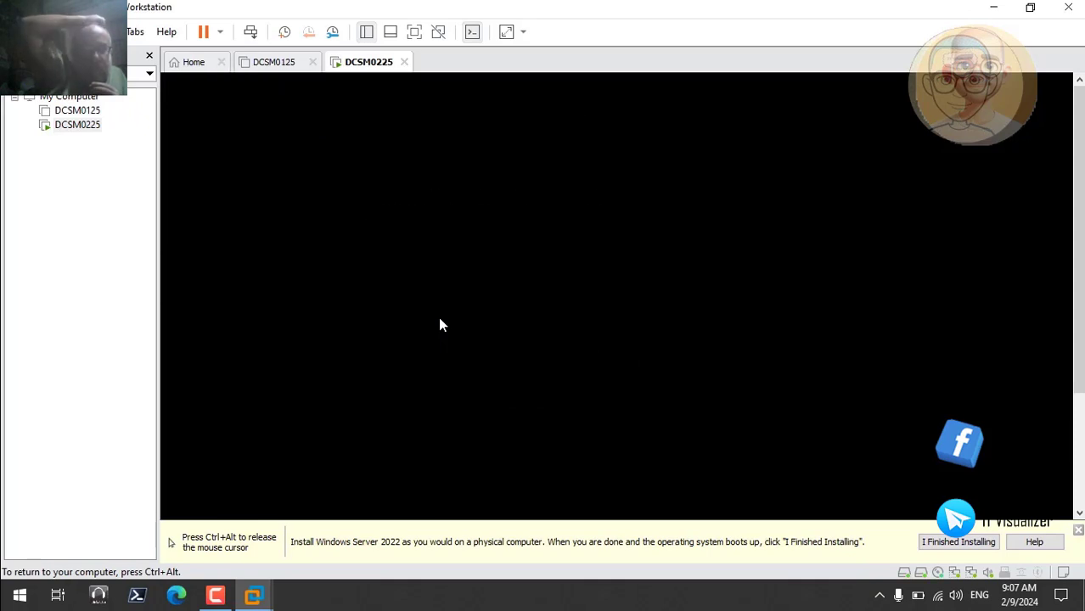
pyautogui.press('Return')
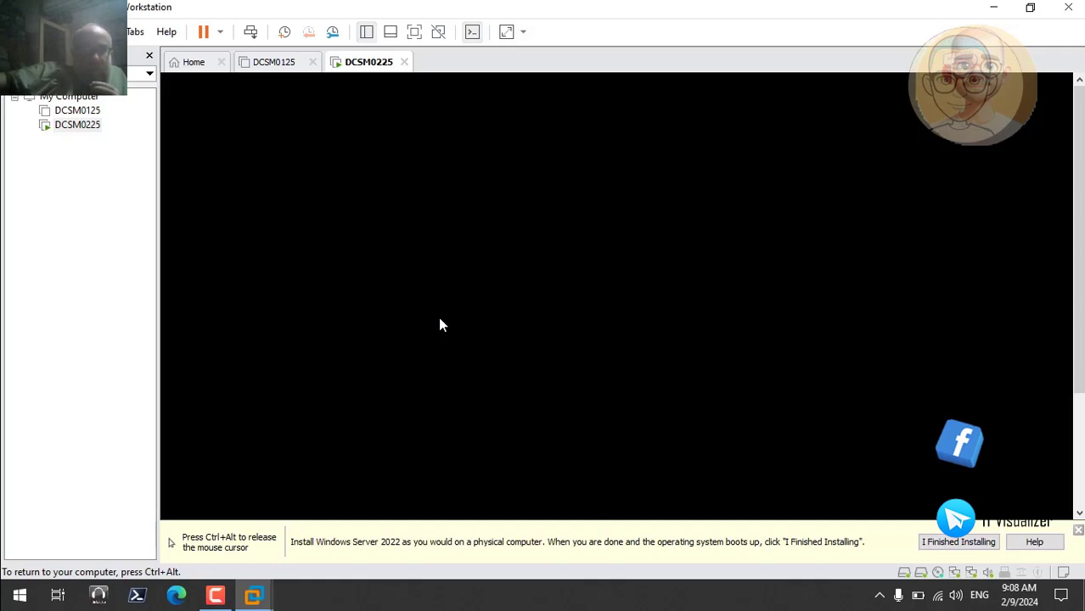
pyautogui.hotkey('ctrl', 'alt')
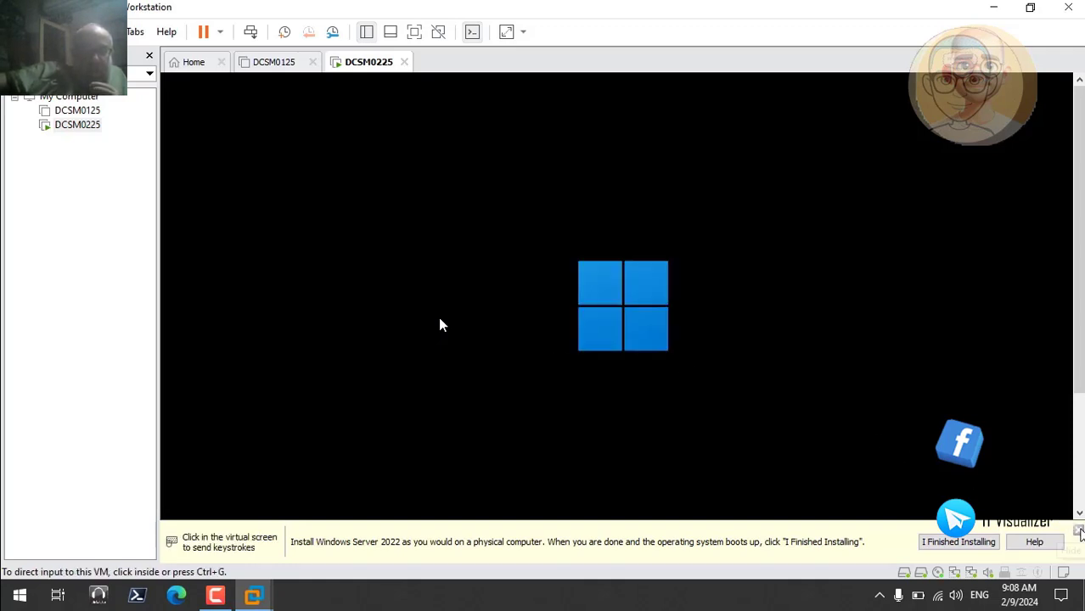
pyautogui.click(1079, 532)
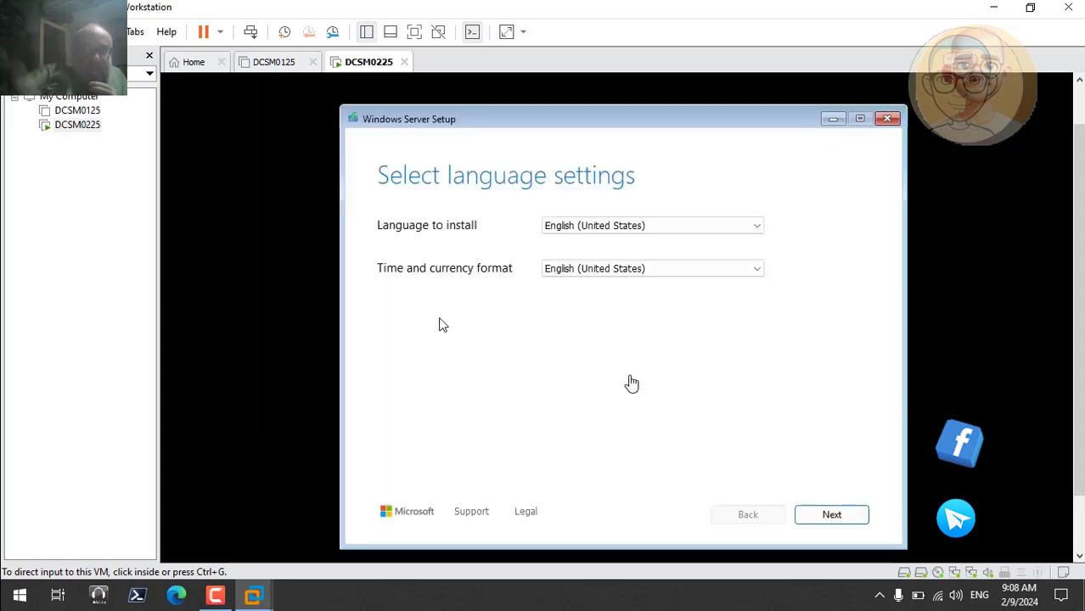
# Accept English (United States) language and US keyboard settings in Windows Server Setup, and agree to delete everything for Install Windows Server
pyautogui.click(638, 378)
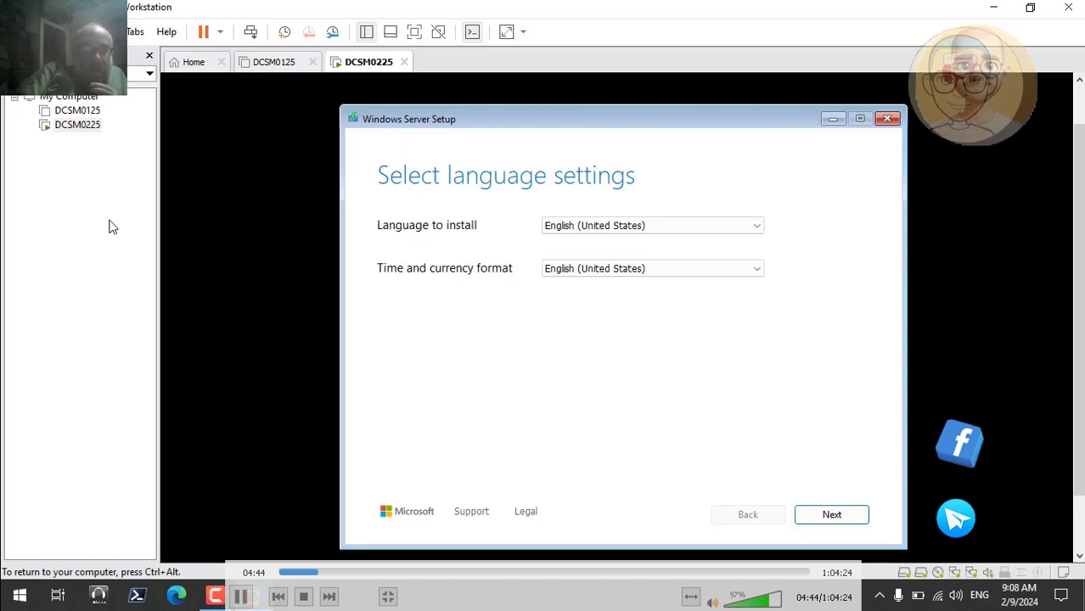
pyautogui.click(829, 514)
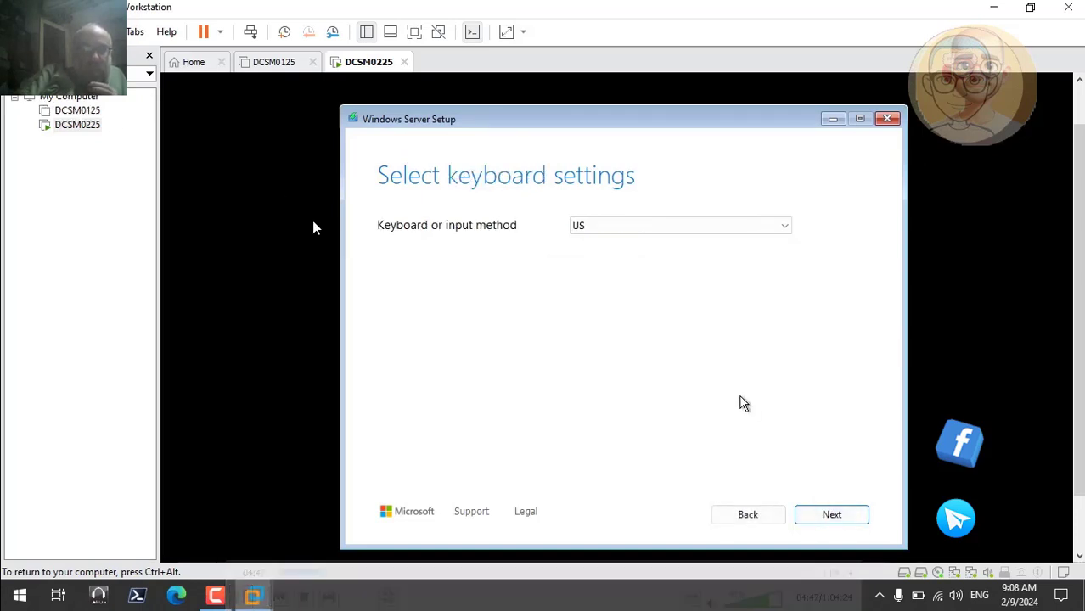
pyautogui.click(822, 514)
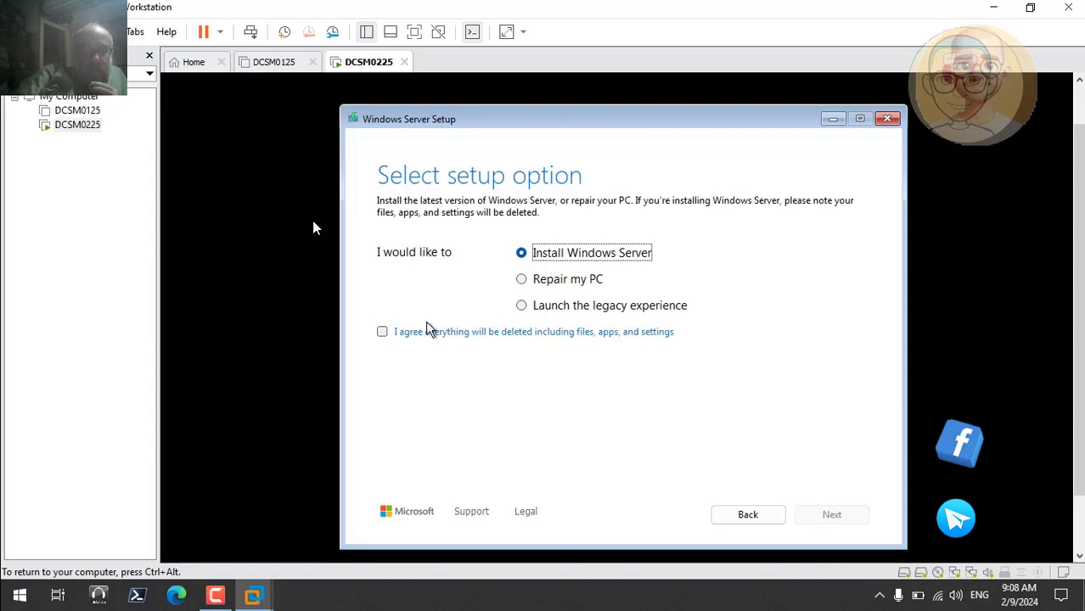
pyautogui.click(384, 332)
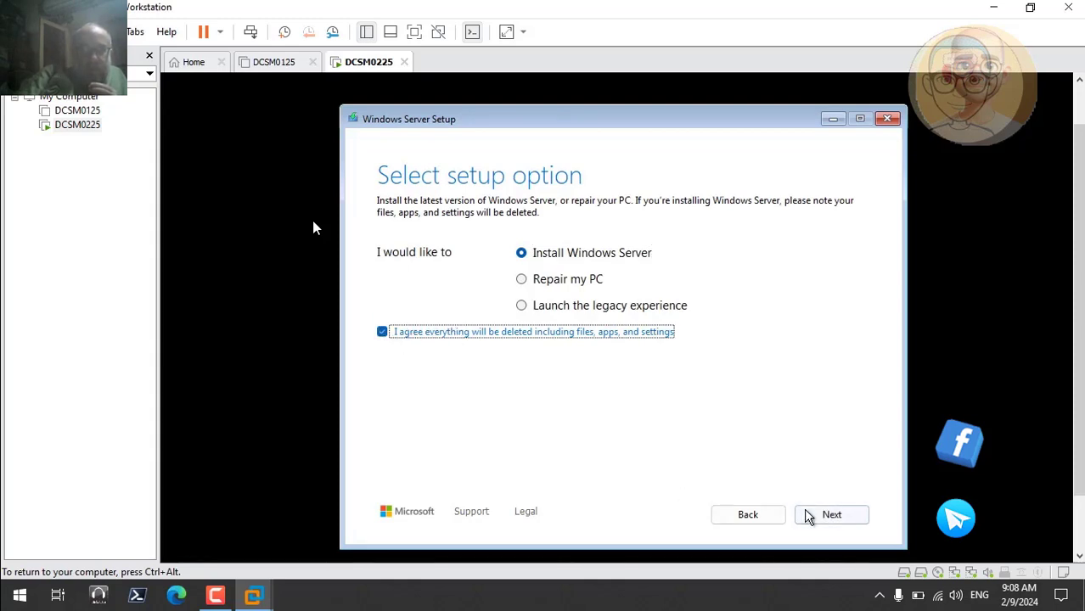
# Continue Windows Server Setup without a product key and choose the Windows Server 2025 Datacenter (Desktop Experience) image
pyautogui.click(831, 515)
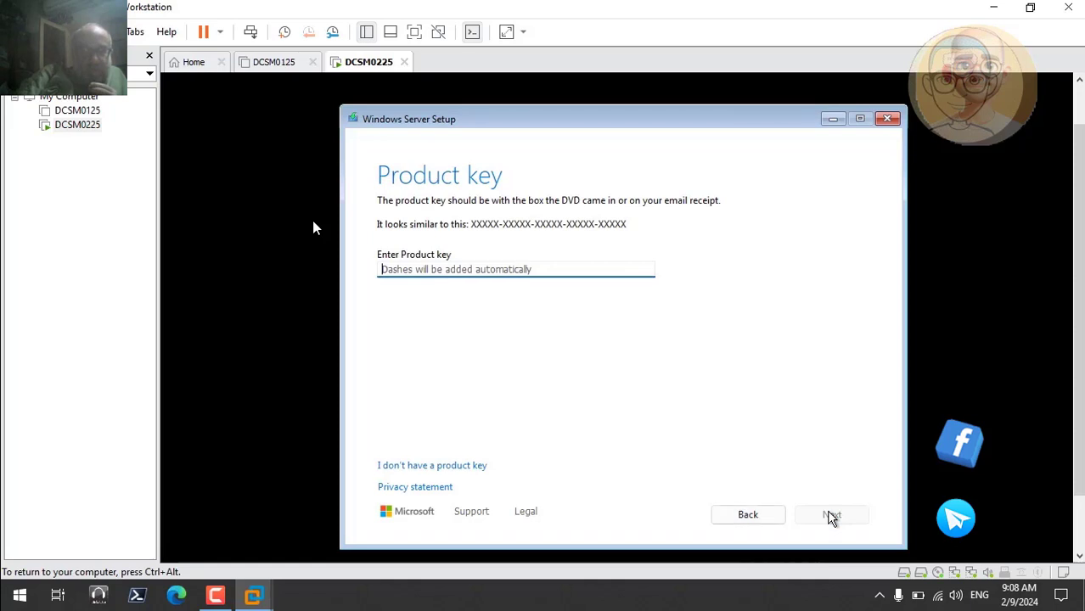
pyautogui.click(442, 466)
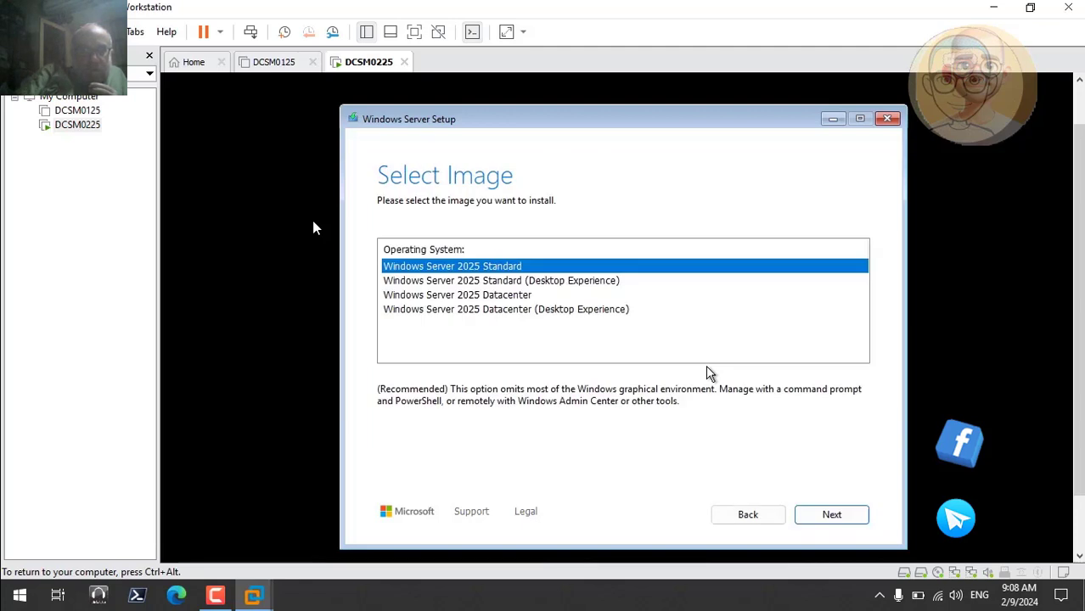
pyautogui.click(556, 310)
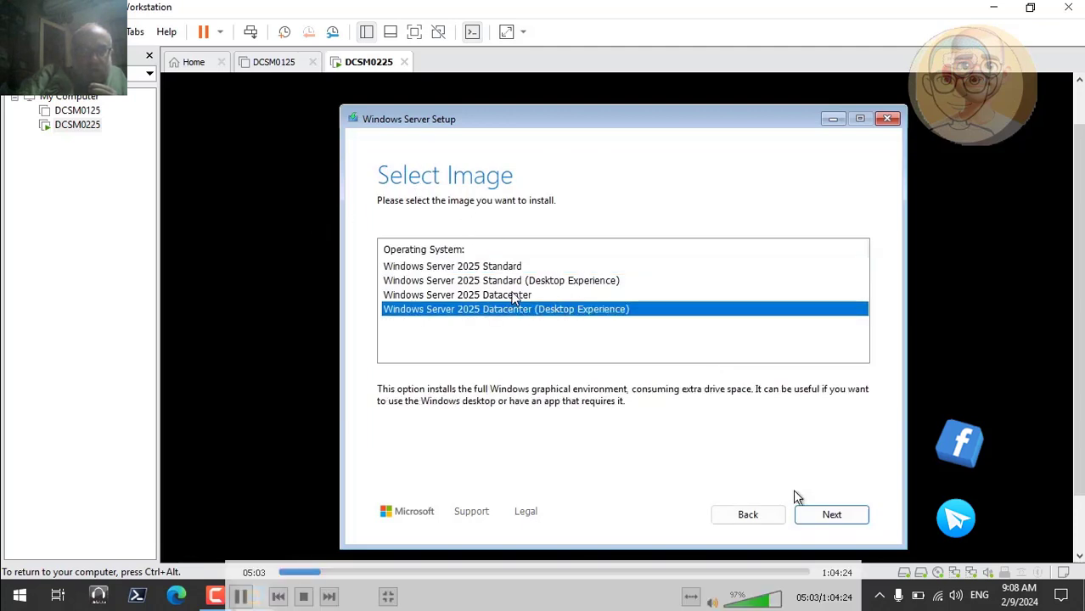
pyautogui.click(831, 515)
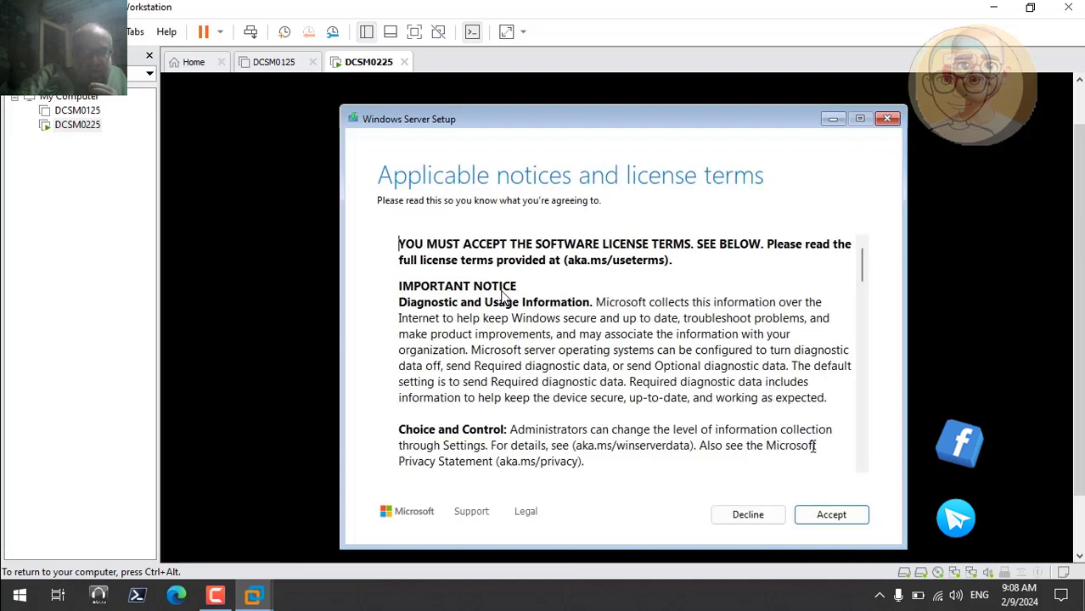
# Accept the license terms and start installing Windows Server on the unallocated space of Disk 0
pyautogui.click(832, 516)
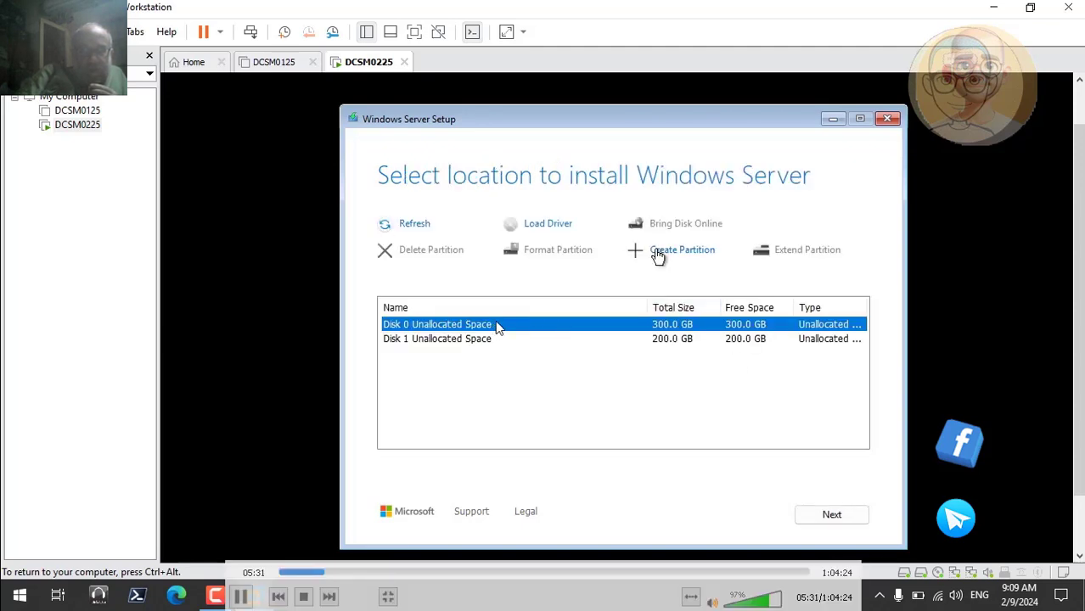
pyautogui.click(829, 517)
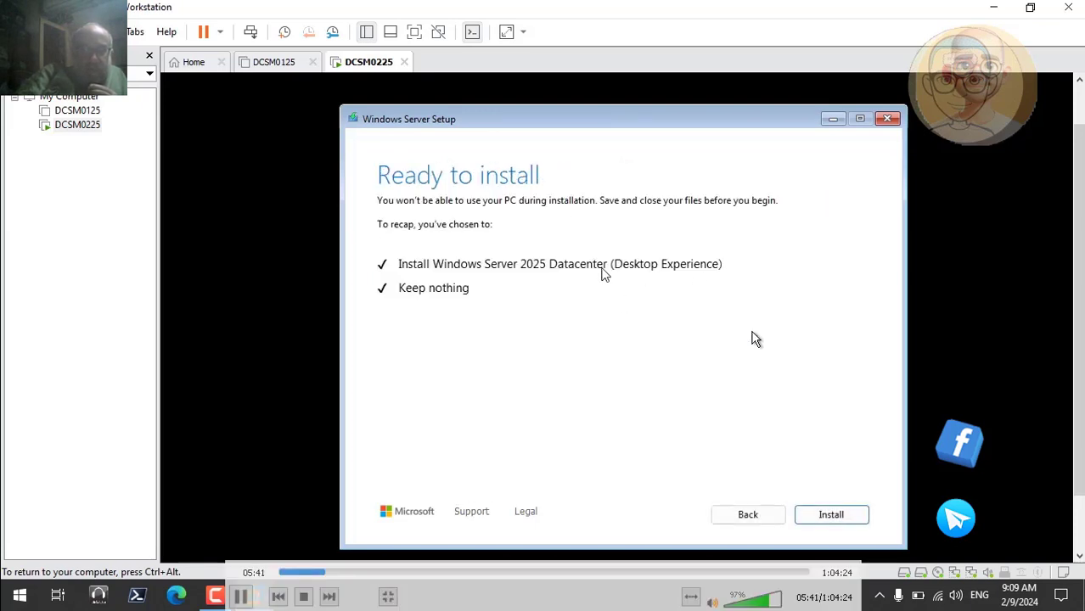
pyautogui.click(832, 515)
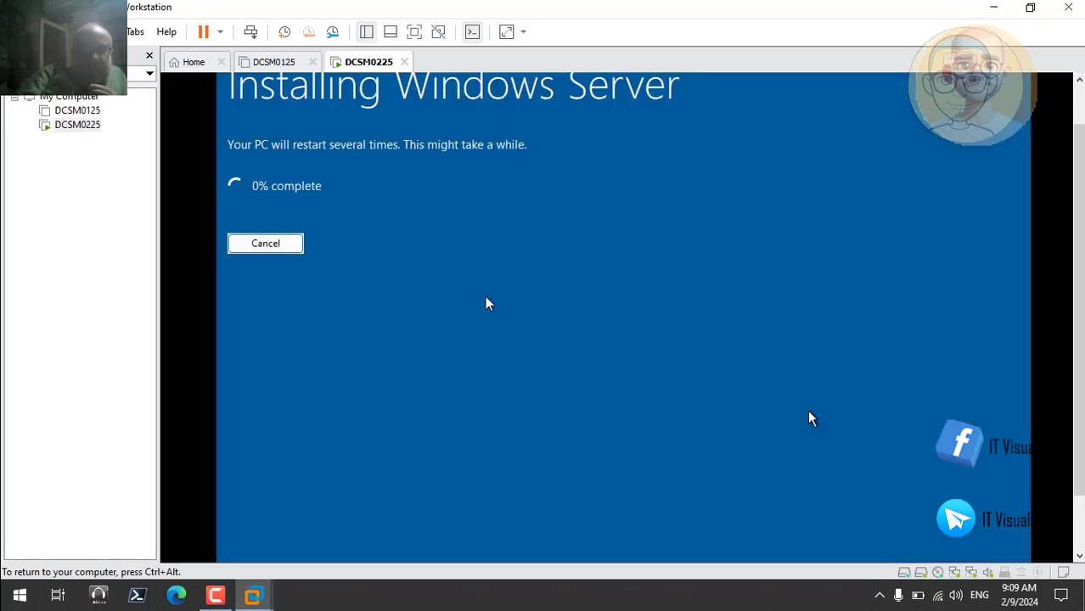
pyautogui.moveTo(594, 259)
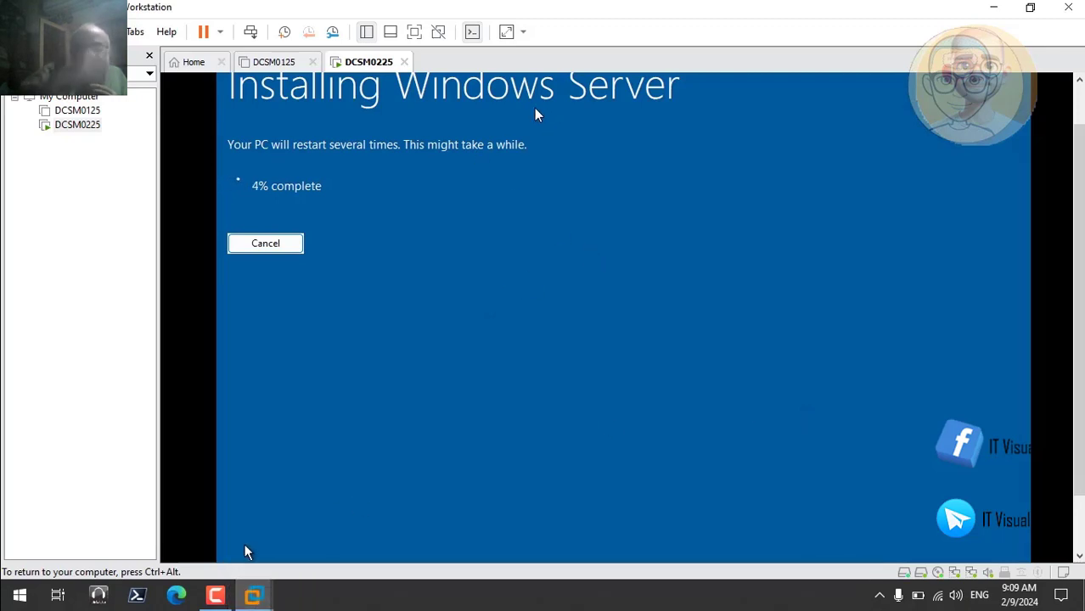
pyautogui.click(219, 596)
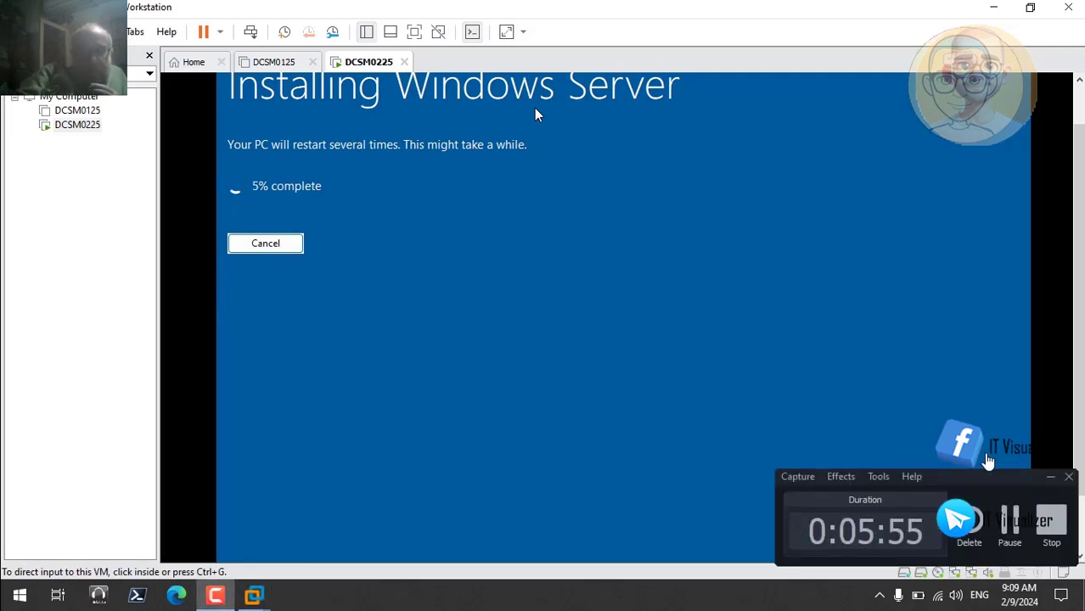
pyautogui.click(1011, 519)
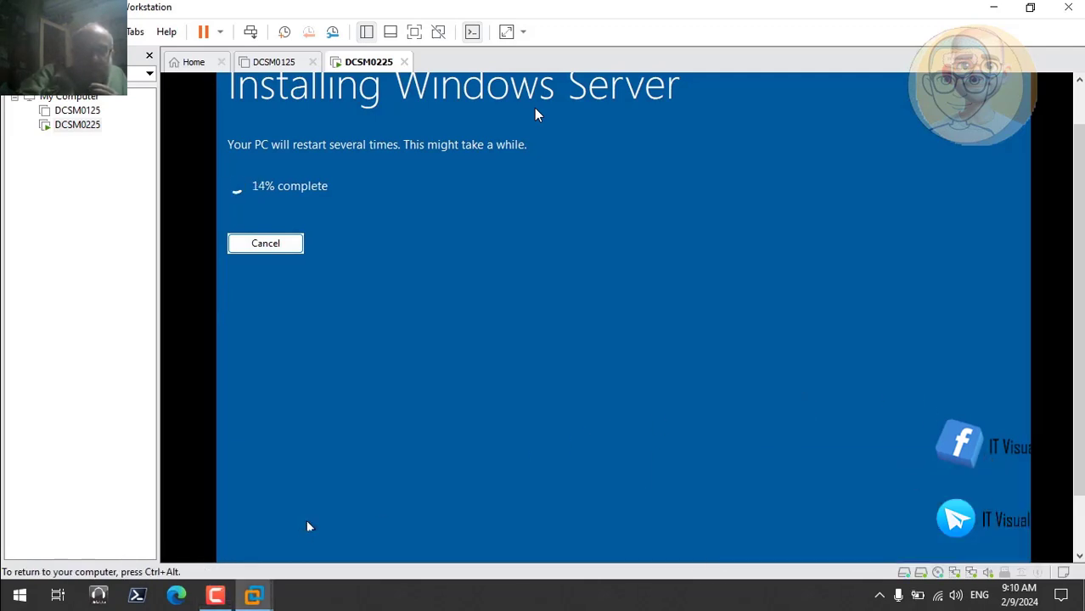
pyautogui.click(216, 596)
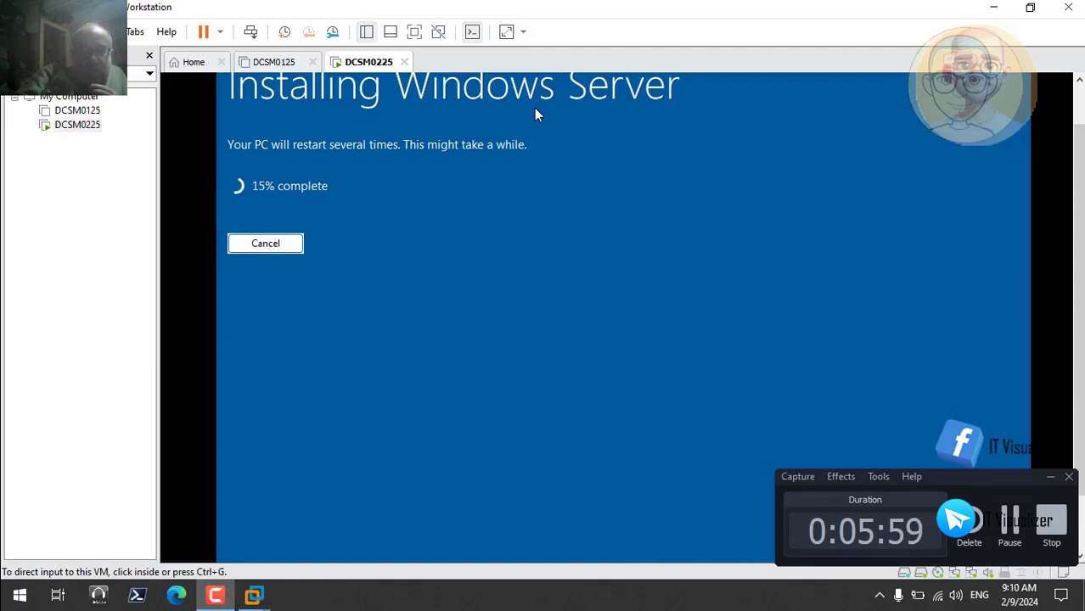
pyautogui.click(1008, 517)
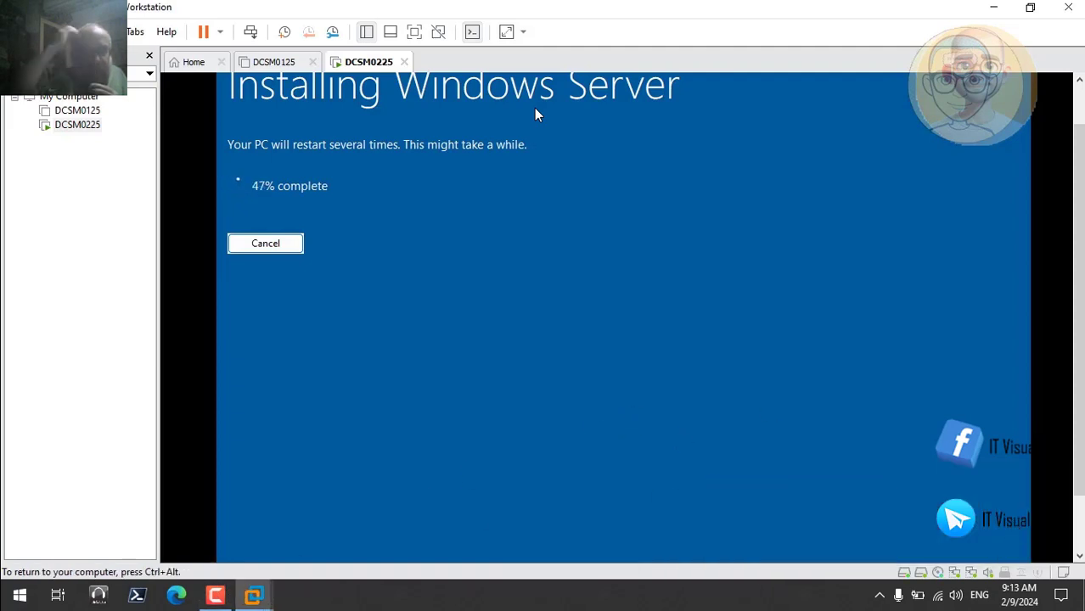
pyautogui.click(216, 596)
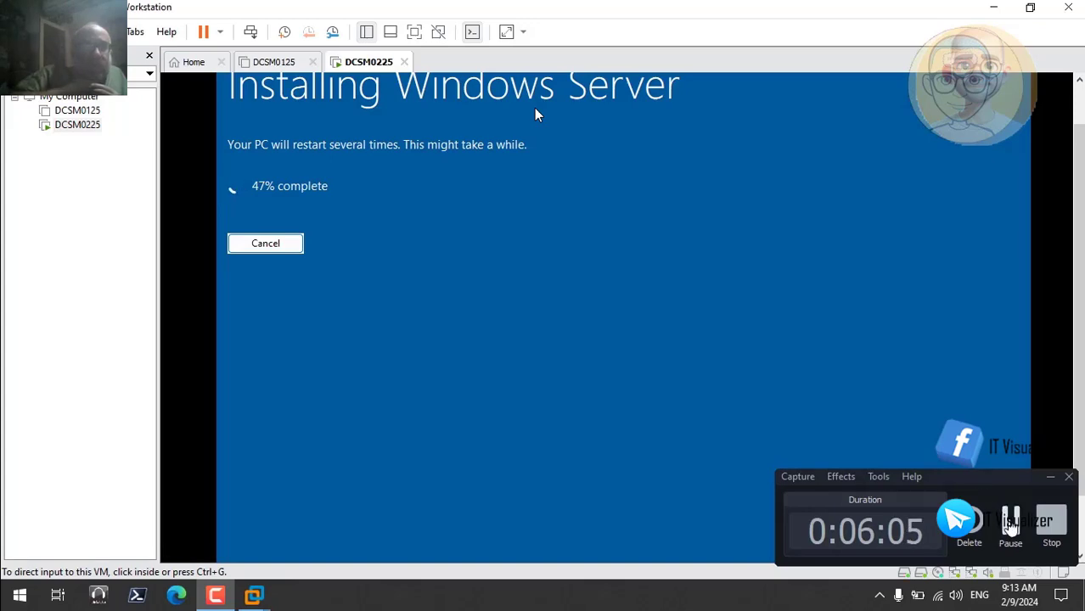
pyautogui.click(1010, 519)
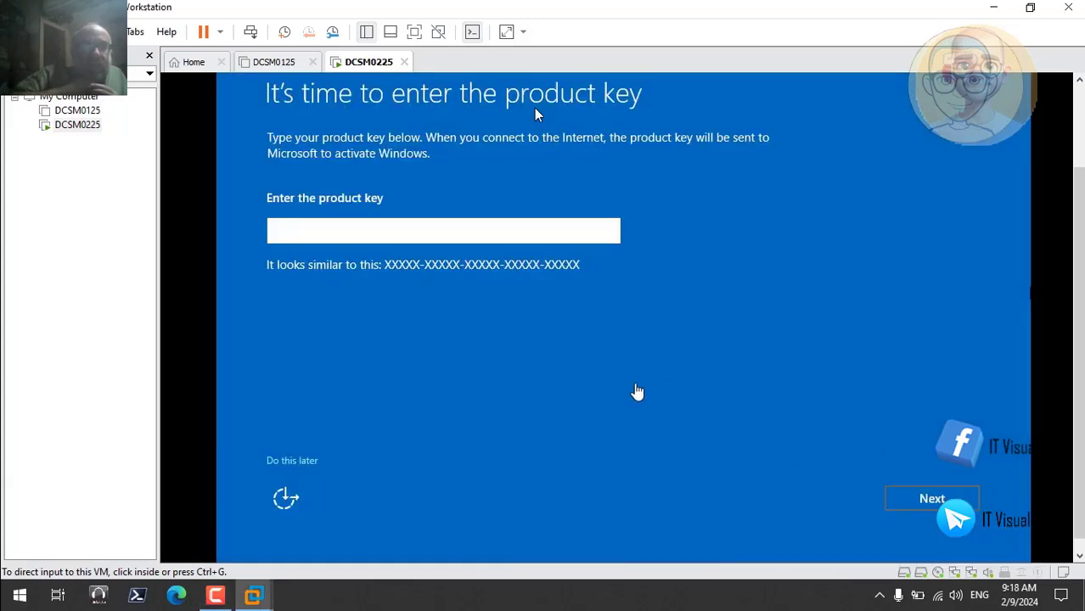
# Postpone entering the product key and accept the Windows Server license terms
pyautogui.click(297, 463)
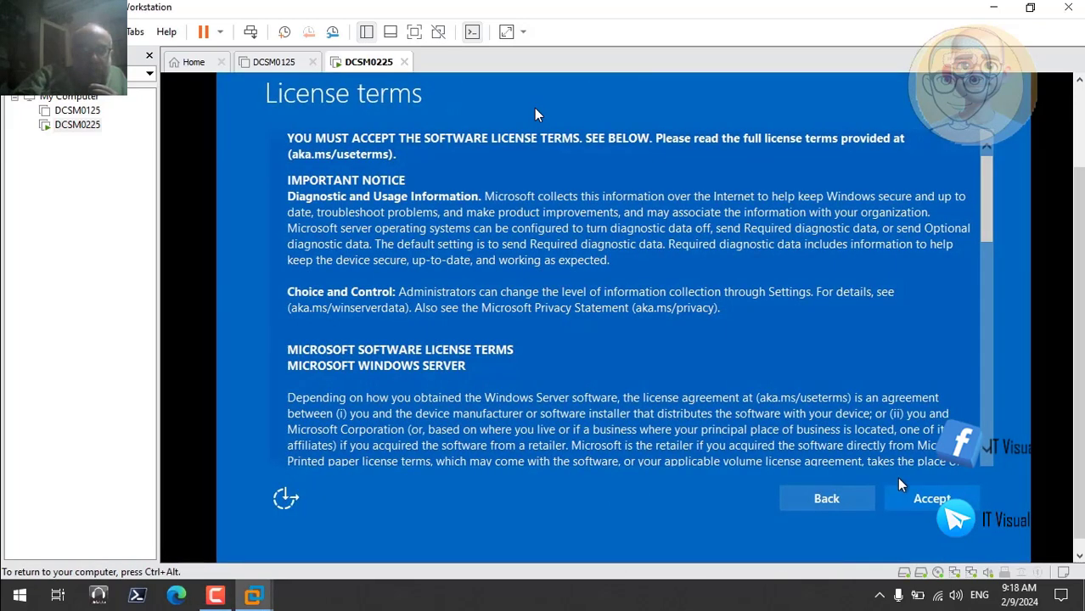
pyautogui.click(919, 499)
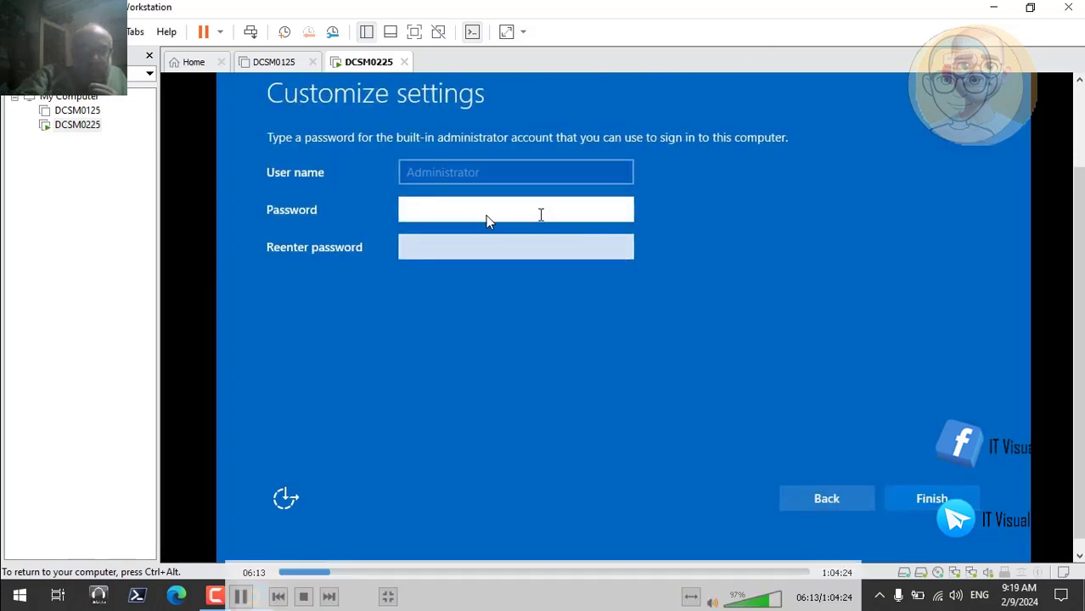
# Set and confirm the password for the built-in Administrator account, and finish customizing the settings
pyautogui.write('P@ss')
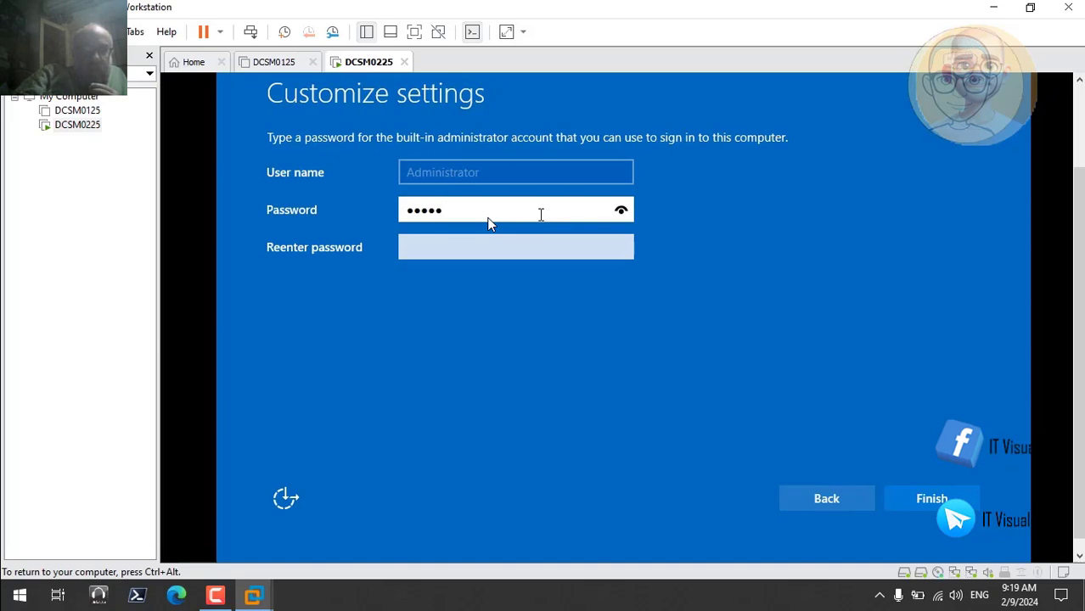
pyautogui.write('w0rd1')
pyautogui.press('Tab')
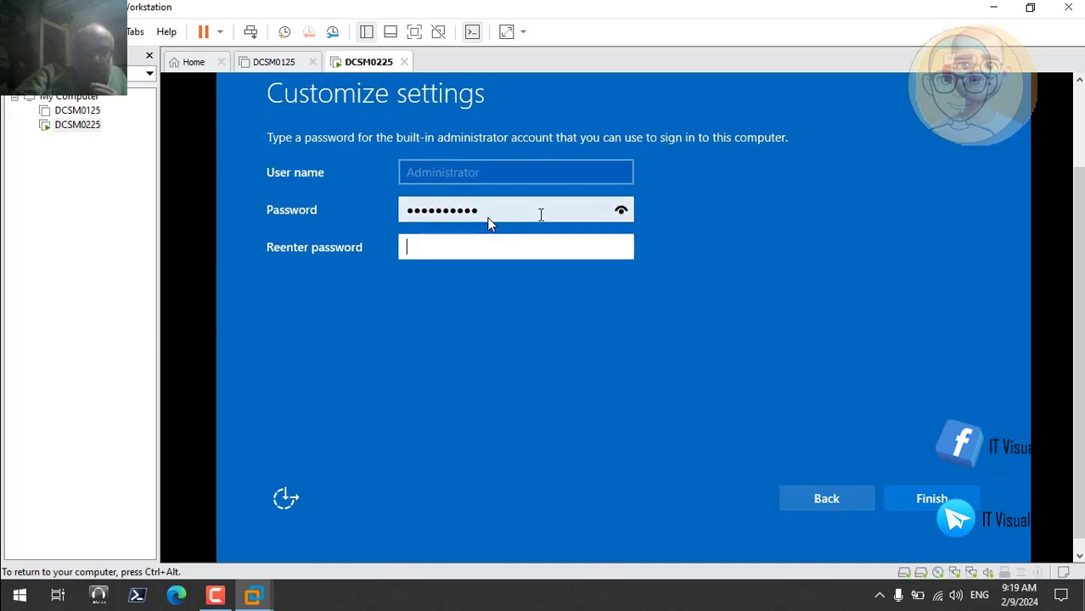
pyautogui.write('P@ssw0rd1!')
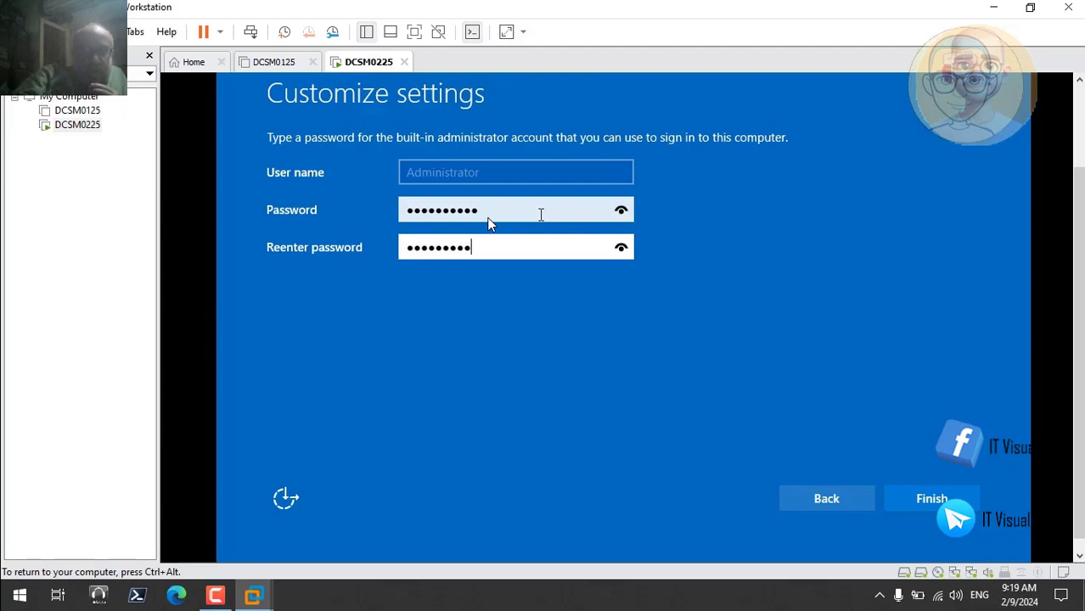
pyautogui.click(932, 500)
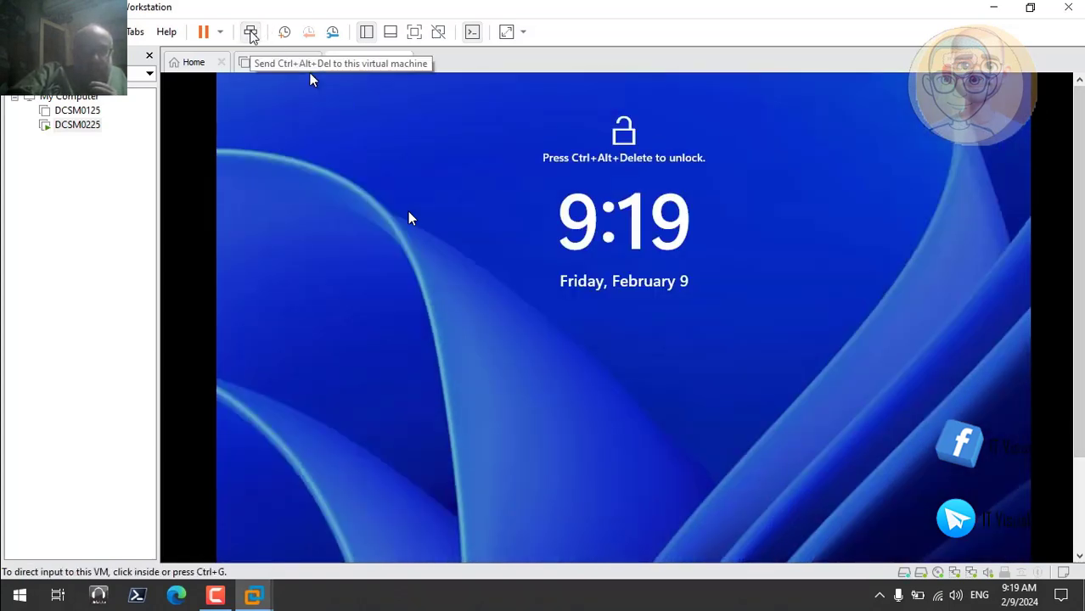
# Unlock the DCSM0225 lock screen and sign in as Administrator with the account password
pyautogui.click(251, 36)
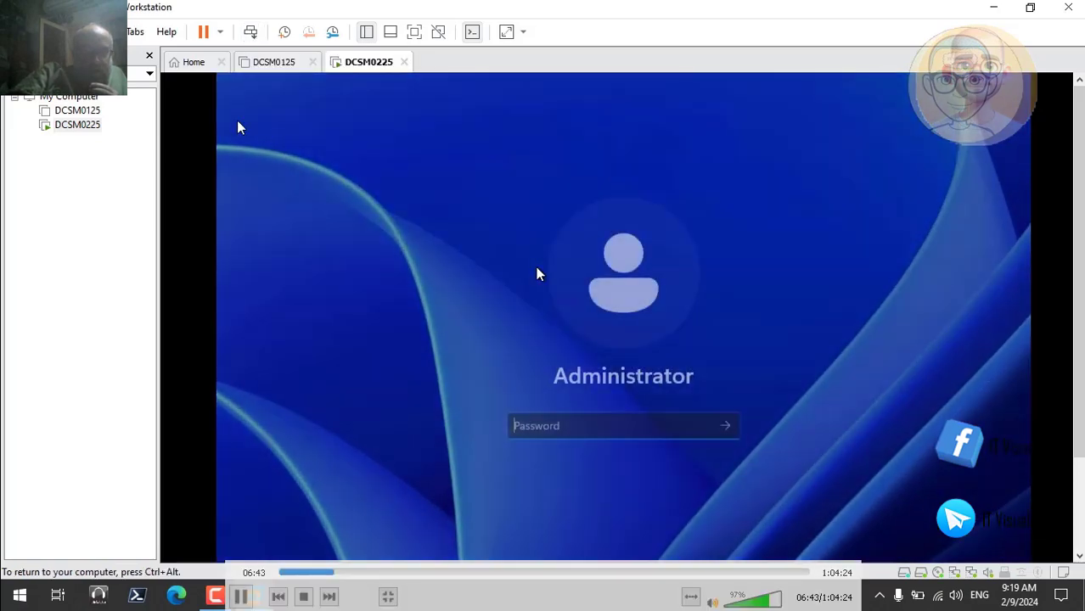
pyautogui.write('•')
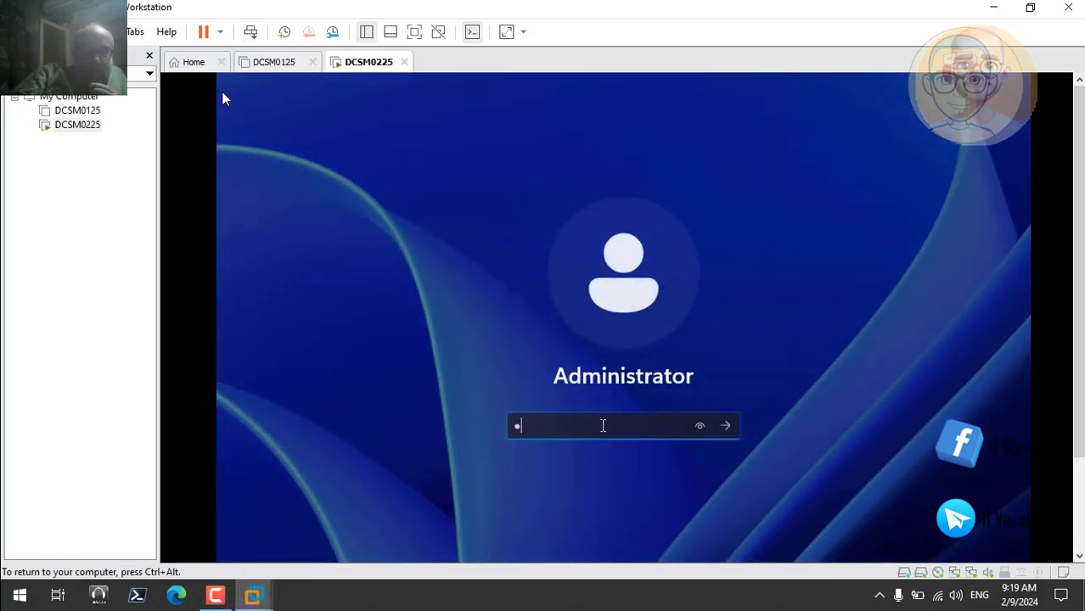
pyautogui.write('•••••••••')
pyautogui.press('Return')
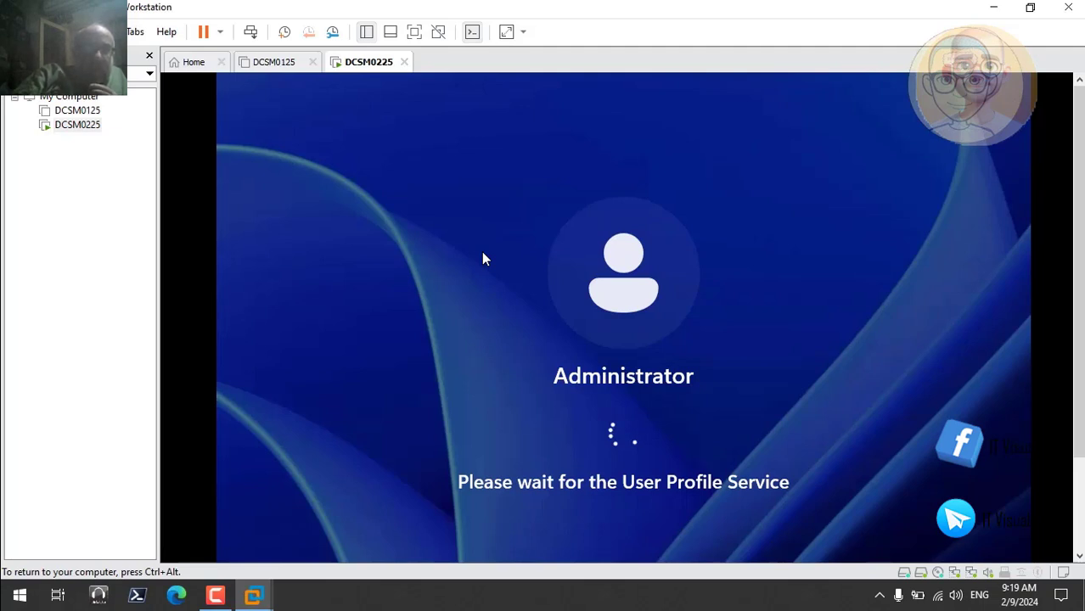
# Dismiss the Windows Admin Center and Azure Arc message and close Server Manager
pyautogui.moveTo(490, 431)
pyautogui.moveTo(247, 538)
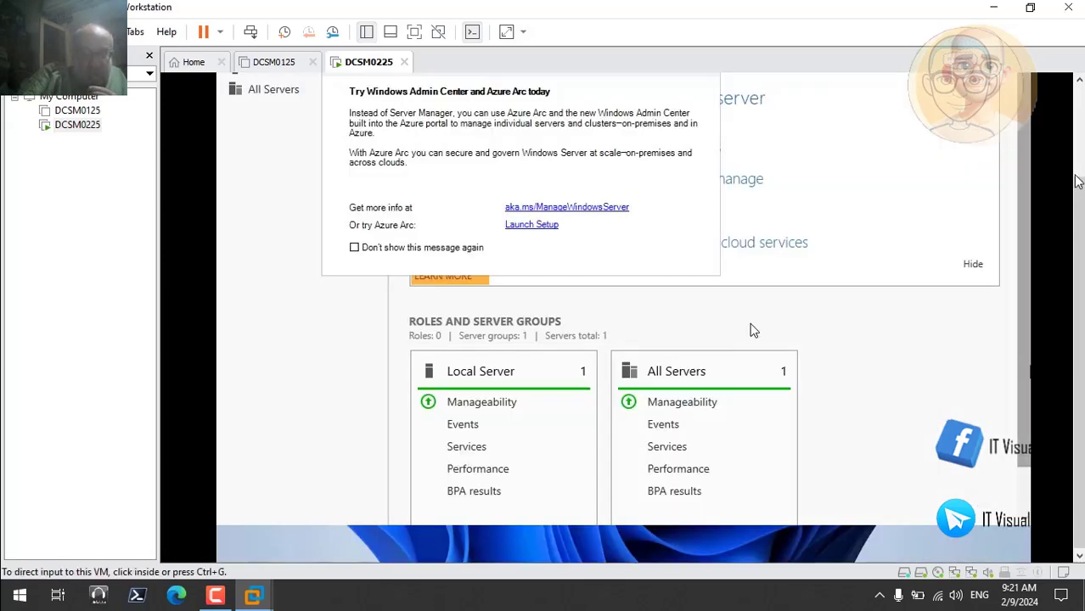
pyautogui.click(1079, 143)
pyautogui.click(921, 169)
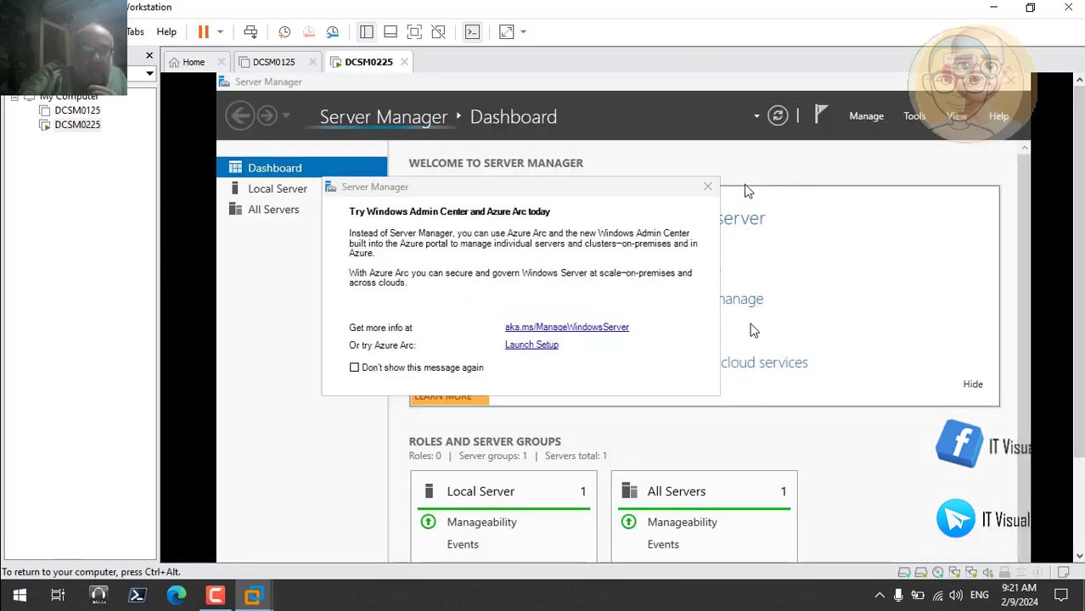
pyautogui.click(708, 187)
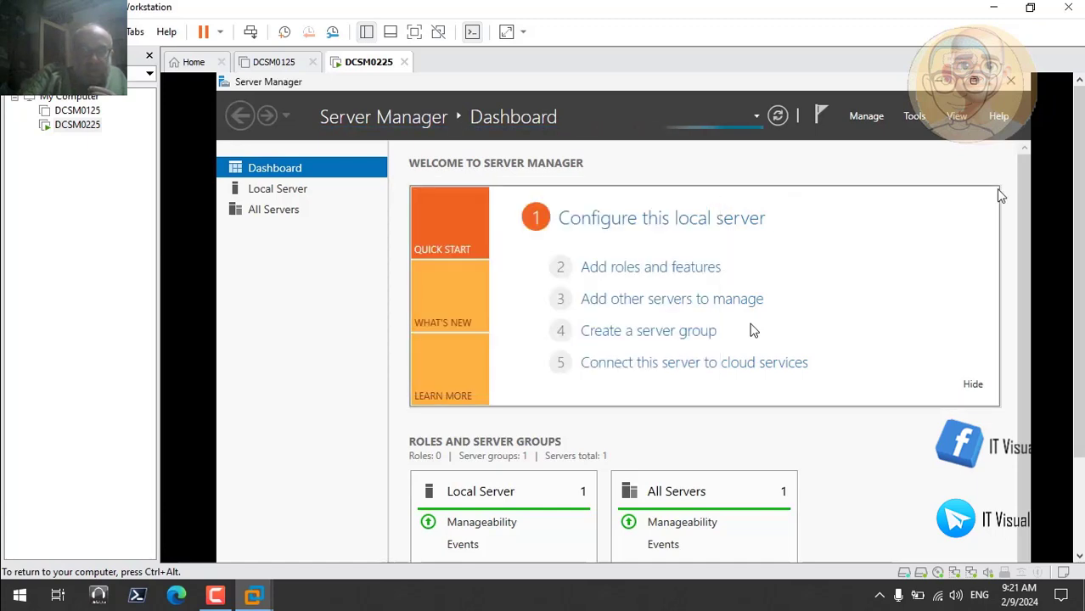
pyautogui.click(1010, 88)
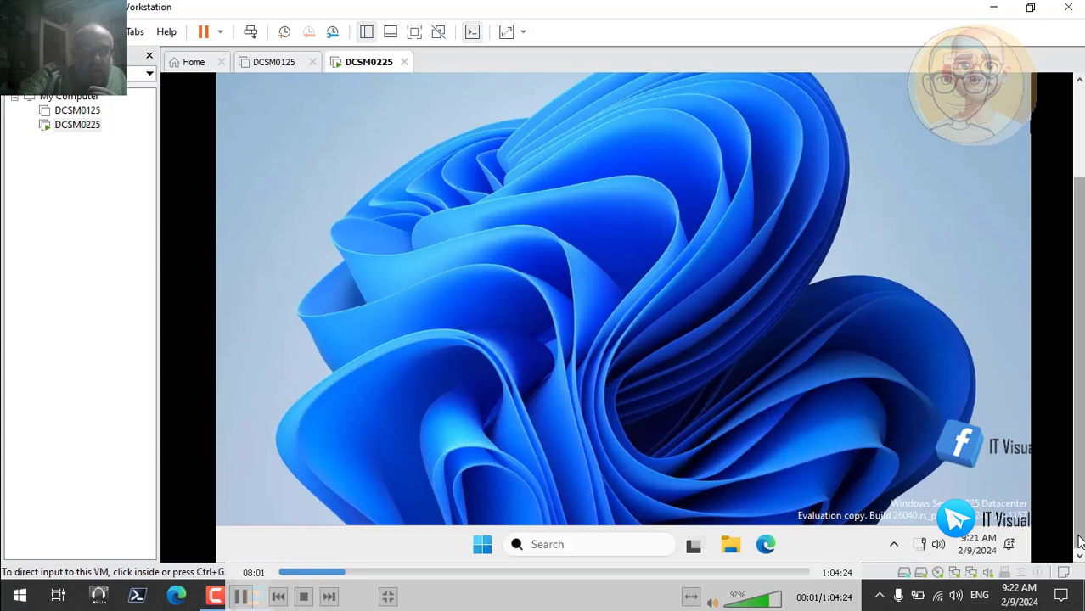
# Start the VMware Tools installation for DCSM0225, release input from the virtual machine, and hide the installation hint
pyautogui.click(804, 429)
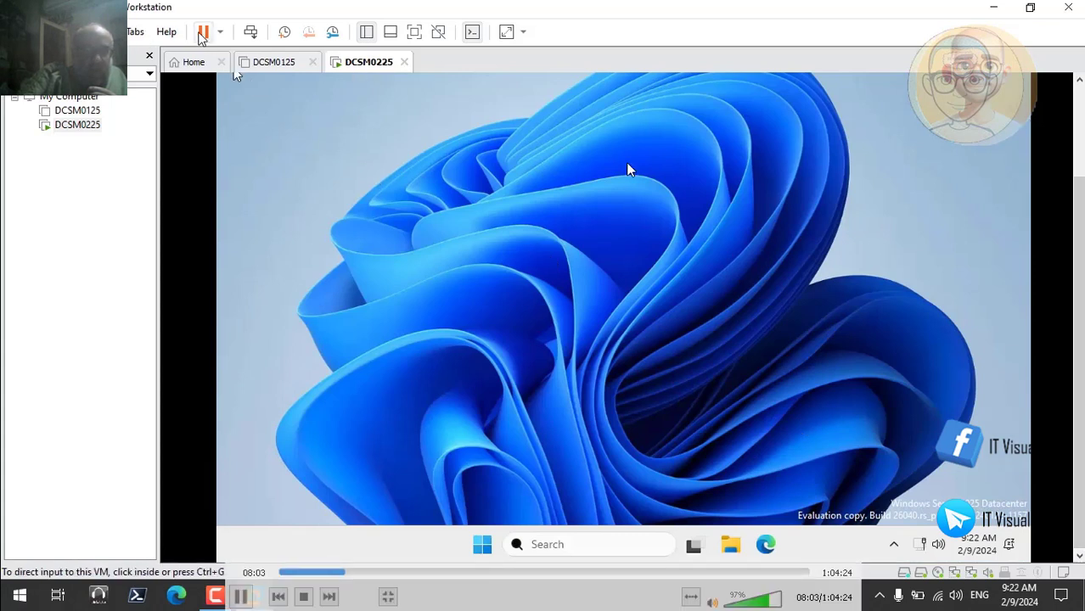
pyautogui.click(109, 31)
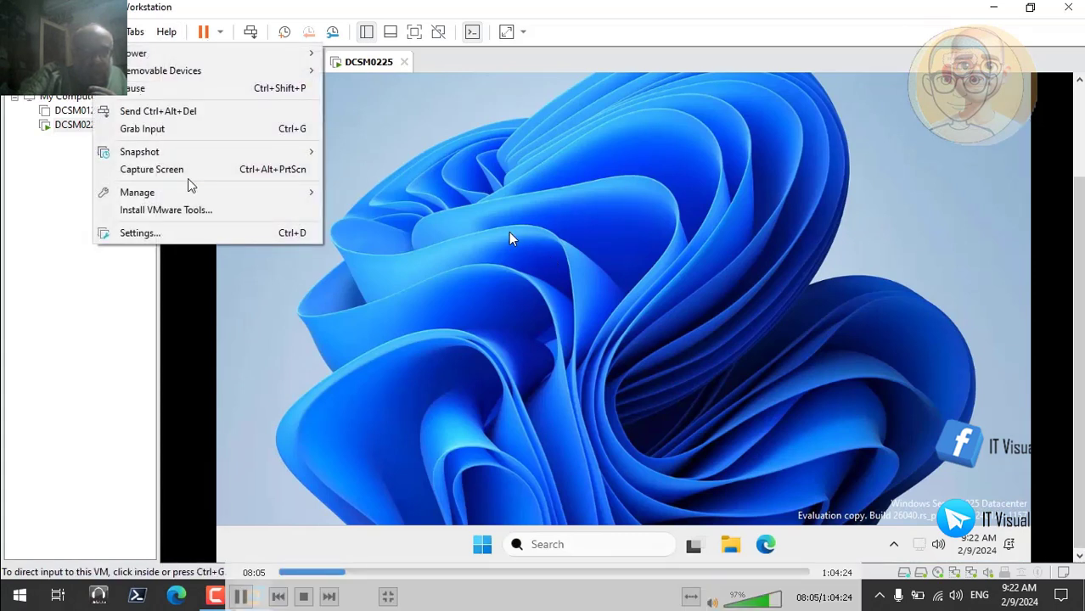
pyautogui.click(192, 210)
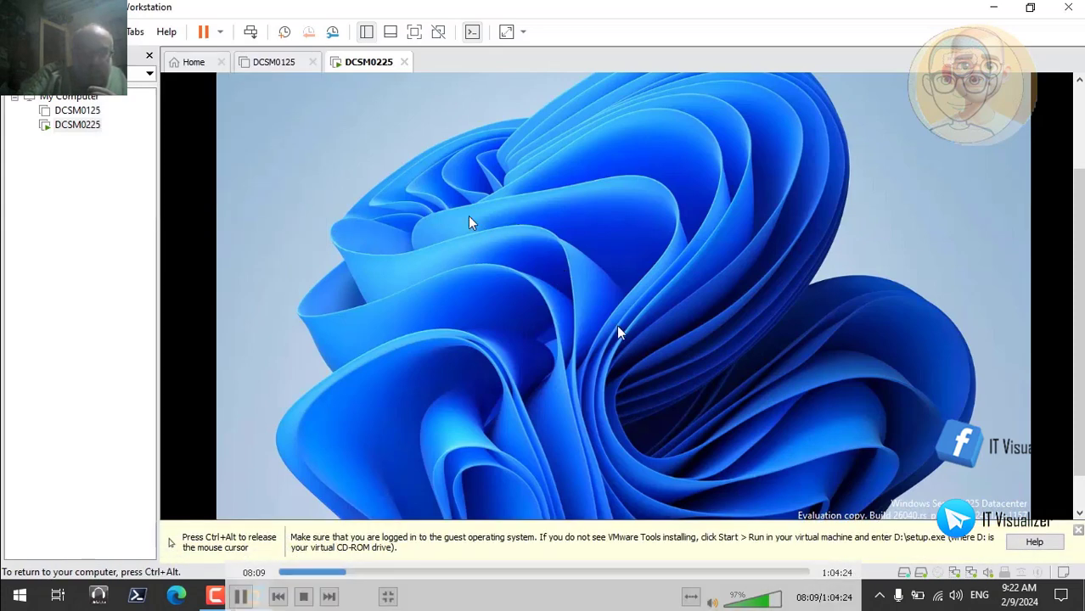
pyautogui.hotkey('ctrl', 'alt')
pyautogui.click(1077, 533)
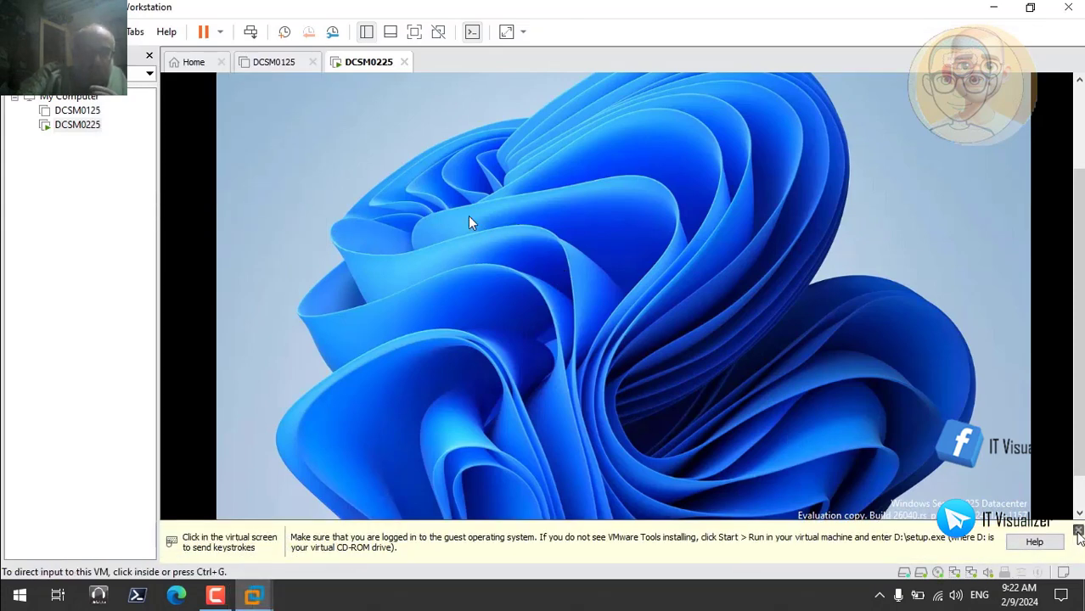
pyautogui.click(880, 417)
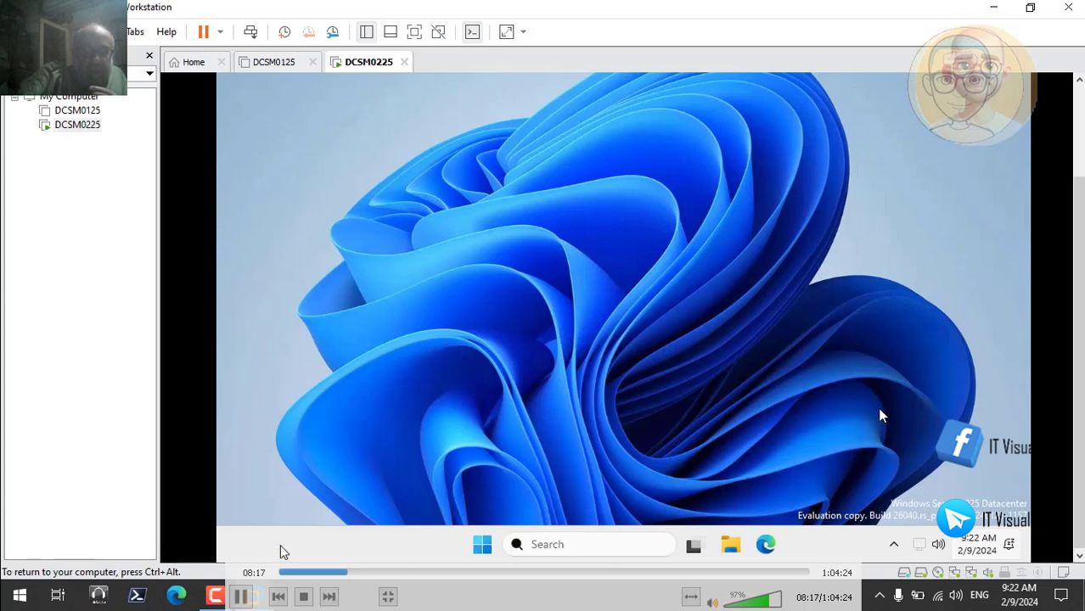
# Run the VMware Tools setup64.exe installer, choose the Custom setup type, and open the installation options of the SVGA Driver feature
pyautogui.click(246, 594)
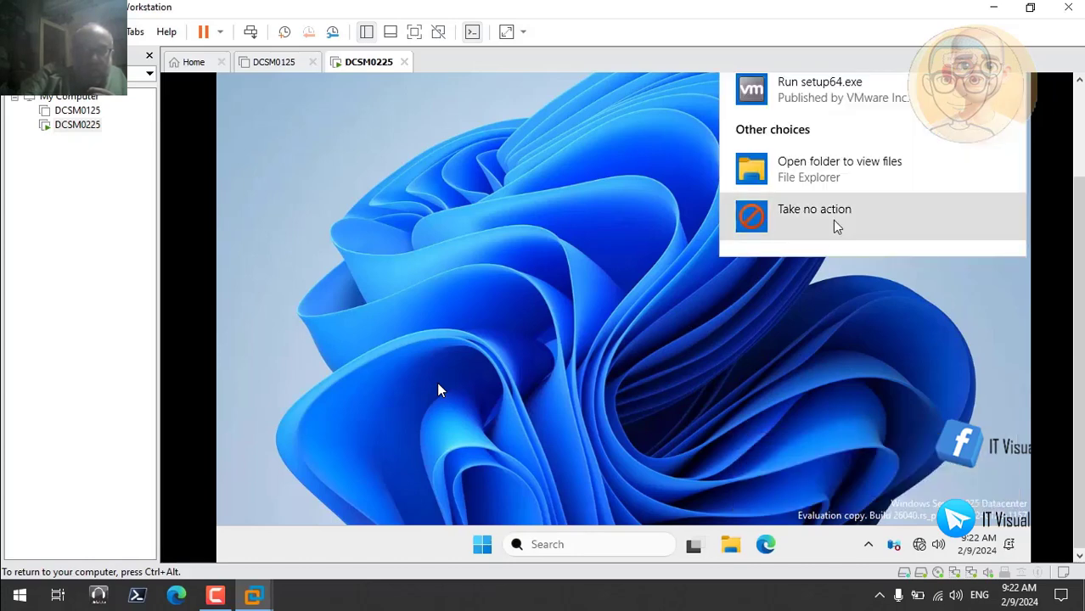
pyautogui.click(828, 99)
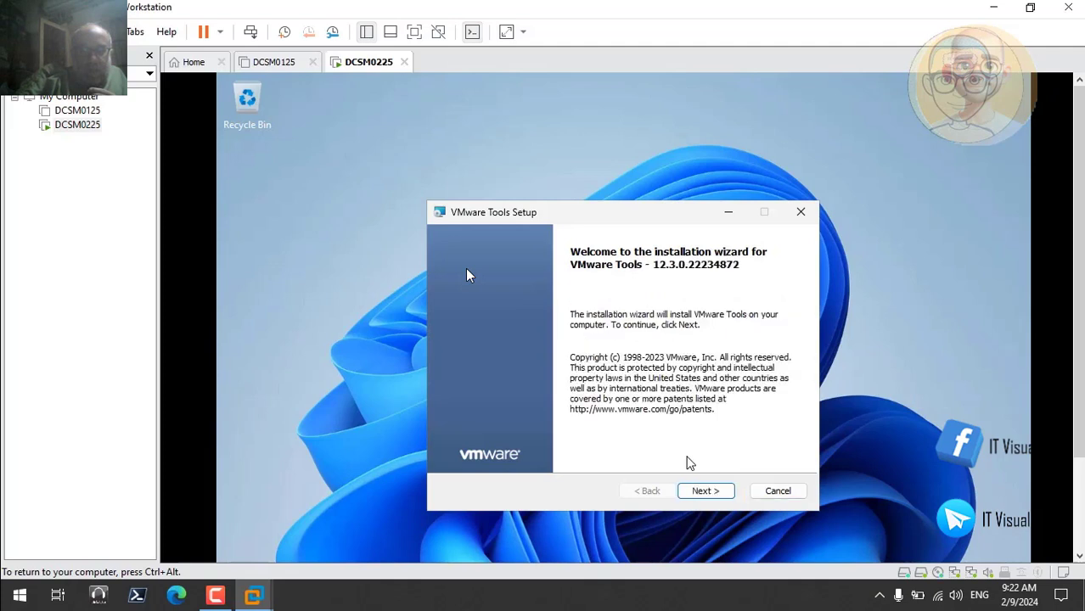
pyautogui.click(706, 492)
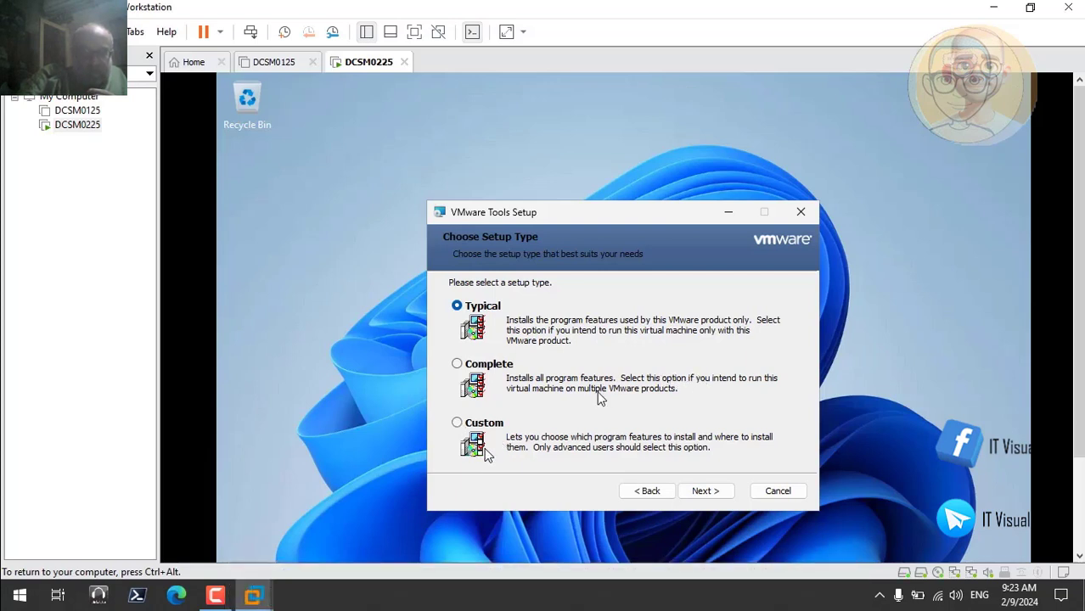
pyautogui.click(458, 424)
pyautogui.click(712, 496)
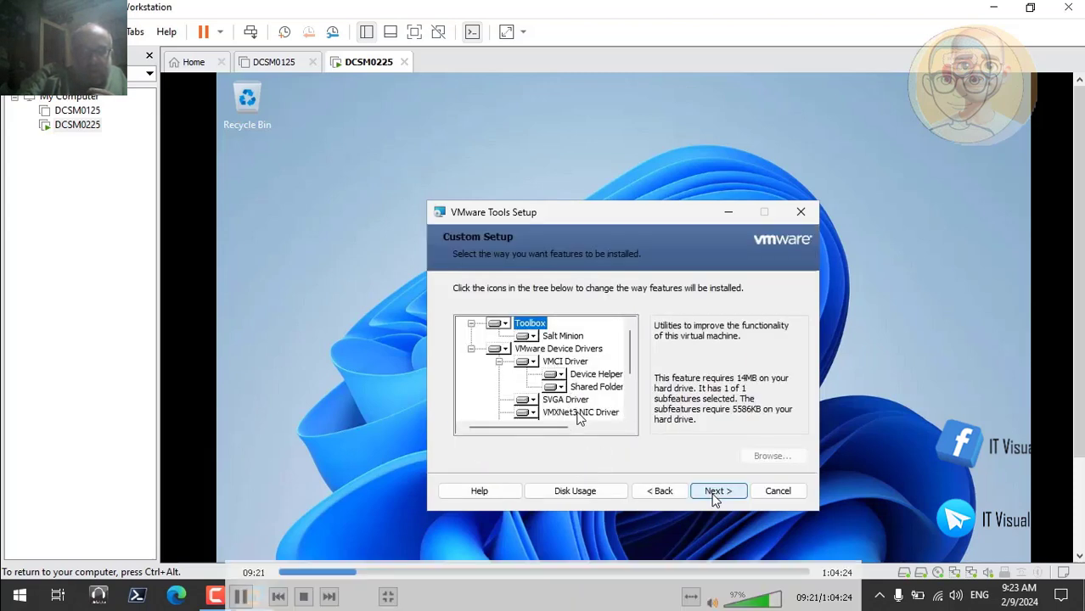
pyautogui.click(532, 401)
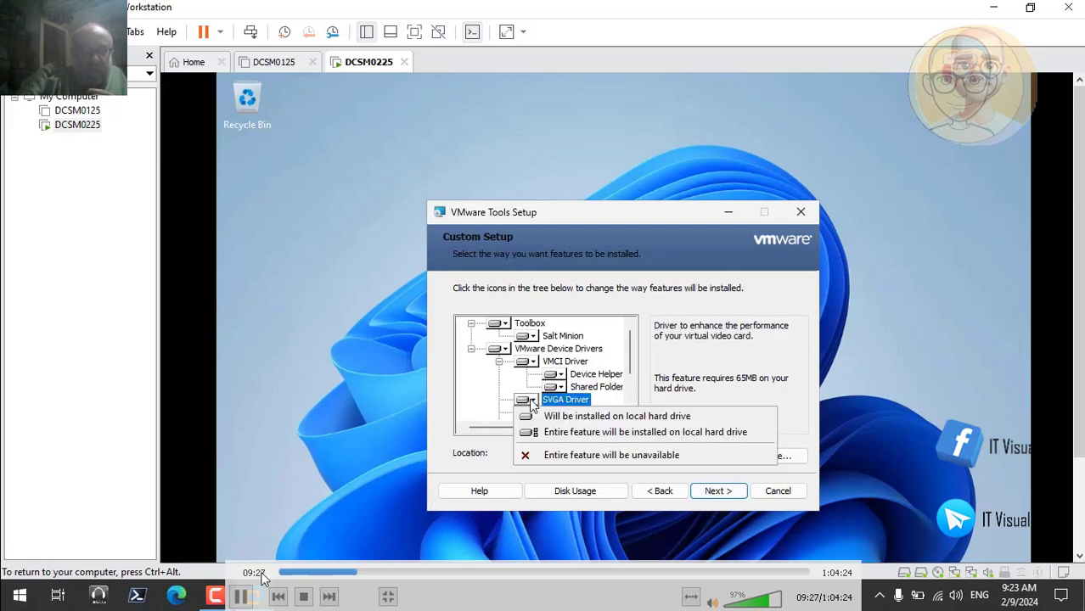
# Pause the recording, minimize the video player, and switch to the ChatGPT conversation about VMware Tools in Edge
pyautogui.click(241, 597)
pyautogui.doubleClick(461, 231)
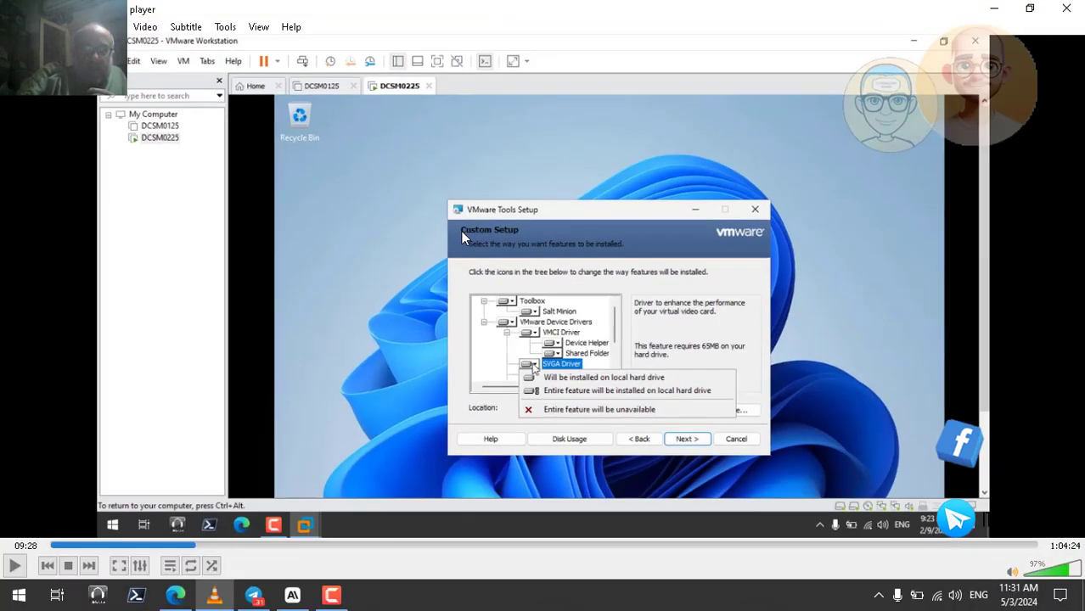
pyautogui.click(995, 9)
pyautogui.click(176, 596)
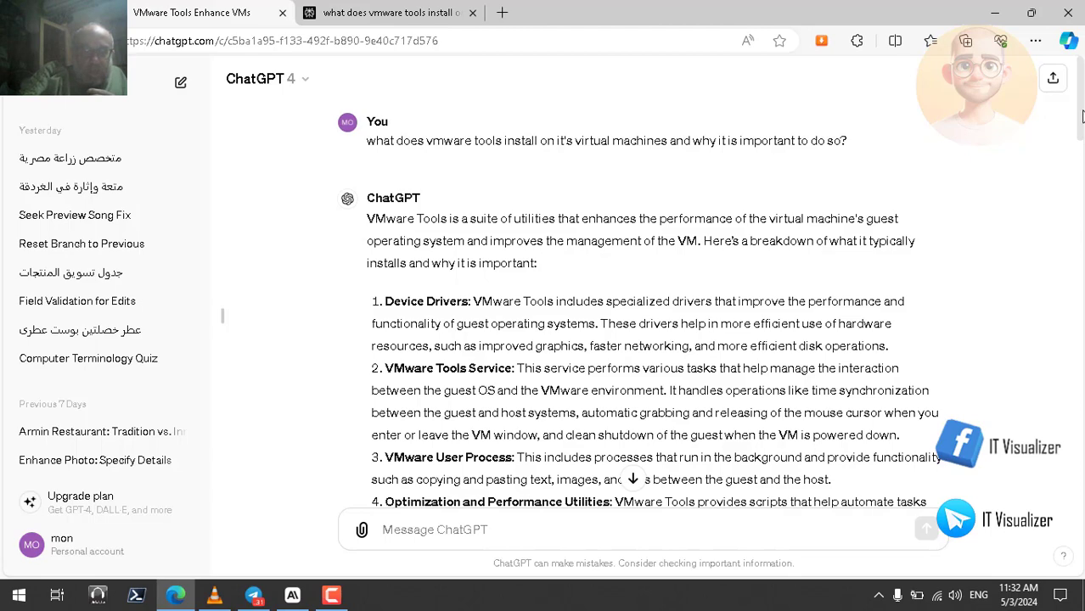
# Have ChatGPT's first answer about VMware Tools read aloud and return to its opening list of installed components
pyautogui.moveTo(1082, 119); pyautogui.dragTo(1081, 215)
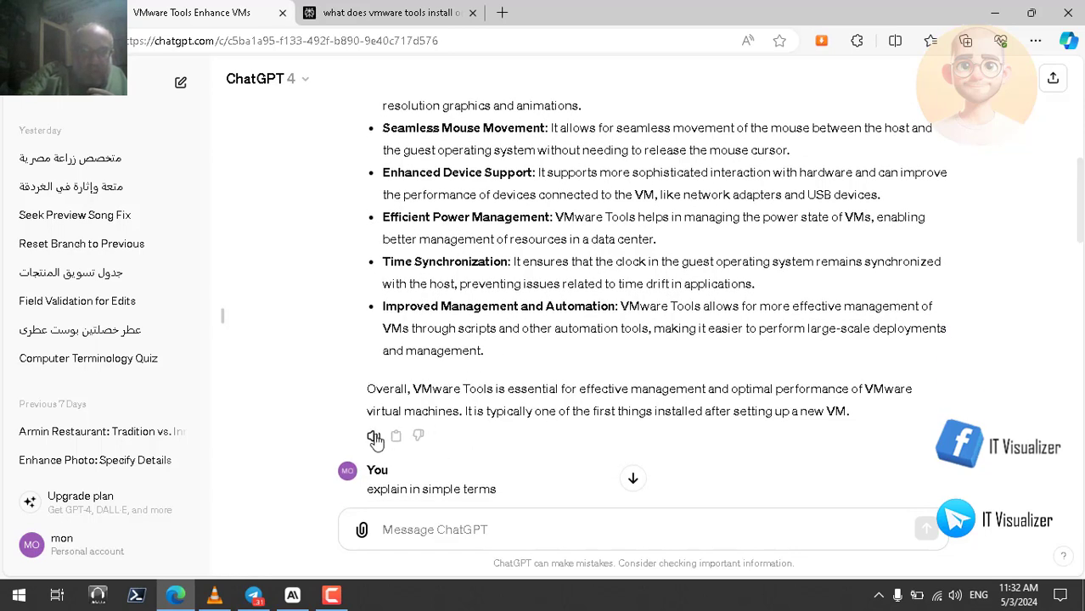
pyautogui.click(374, 436)
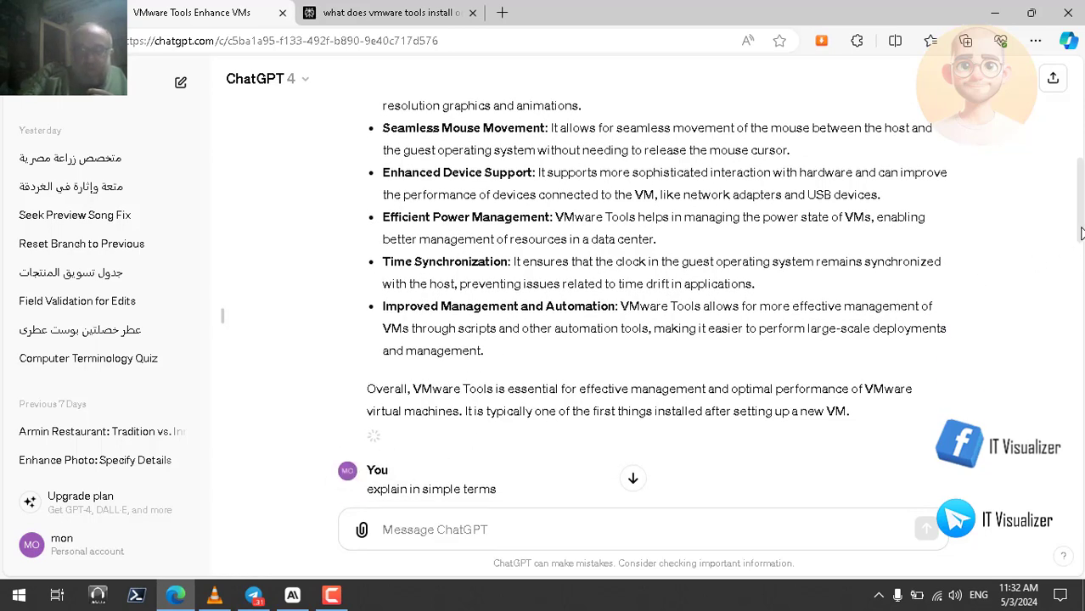
pyautogui.moveTo(1080, 241); pyautogui.dragTo(1079, 99)
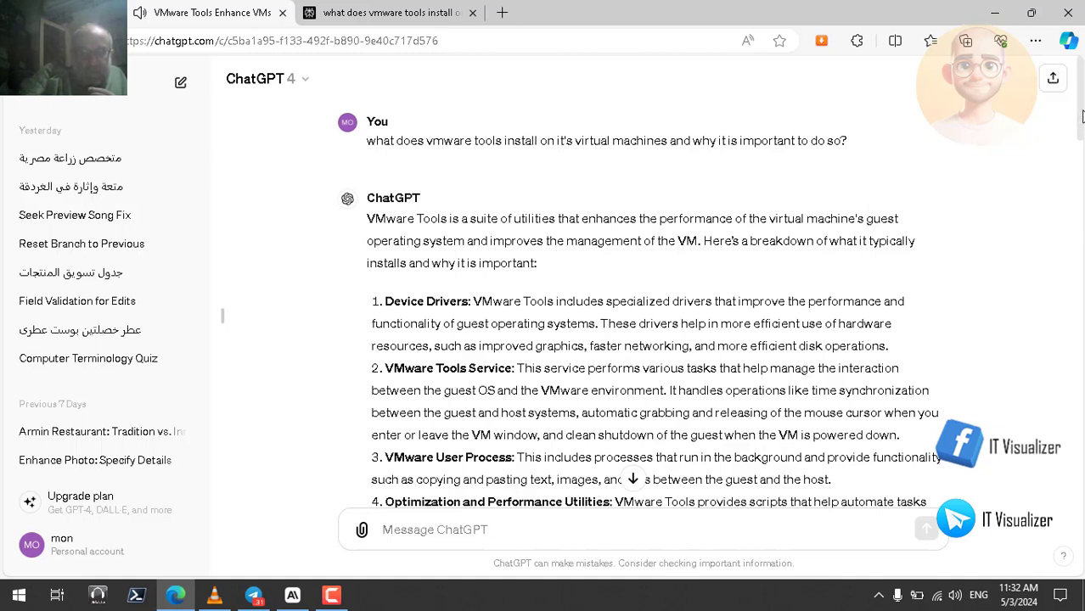
pyautogui.scroll(-2, 1082, 119)
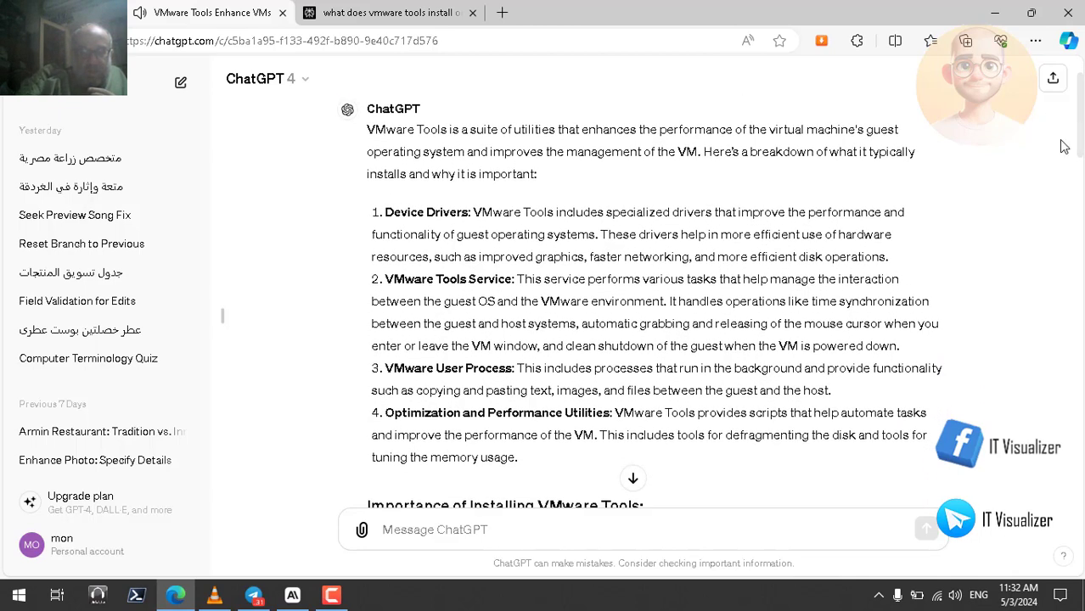
# Follow the Device Drivers item by highlighting the words performance, graphics, networking and disk one after another
pyautogui.doubleClick(845, 212)
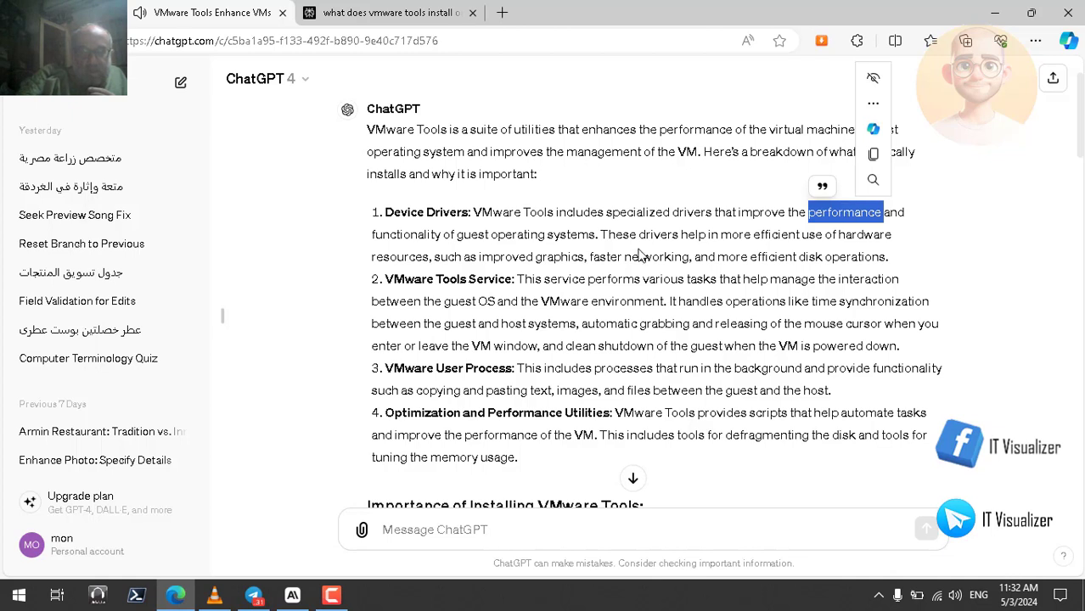
pyautogui.doubleClick(552, 257)
pyautogui.click(668, 263)
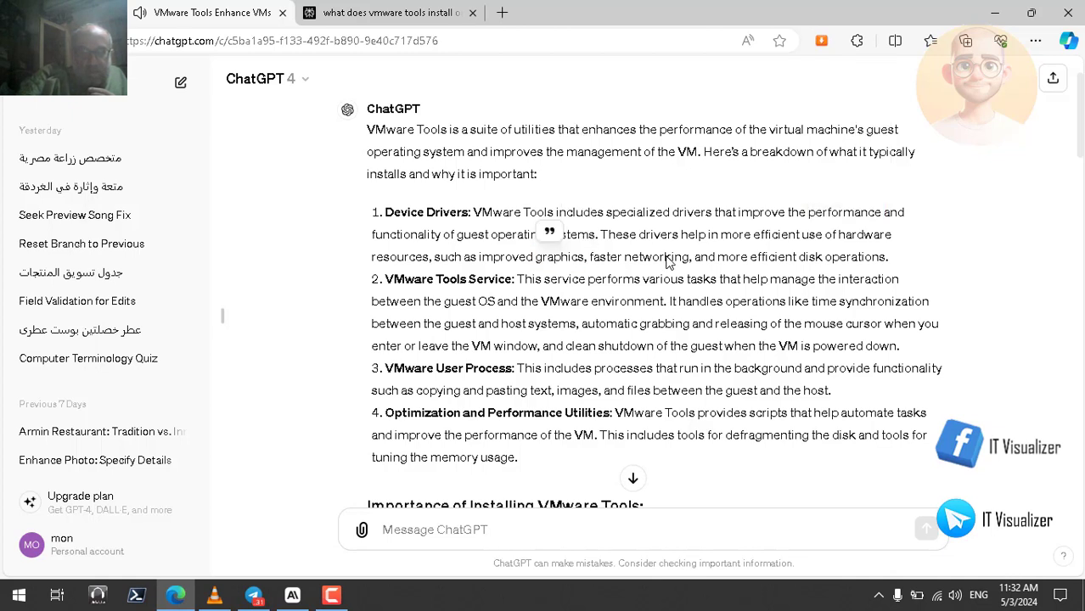
pyautogui.doubleClick(667, 258)
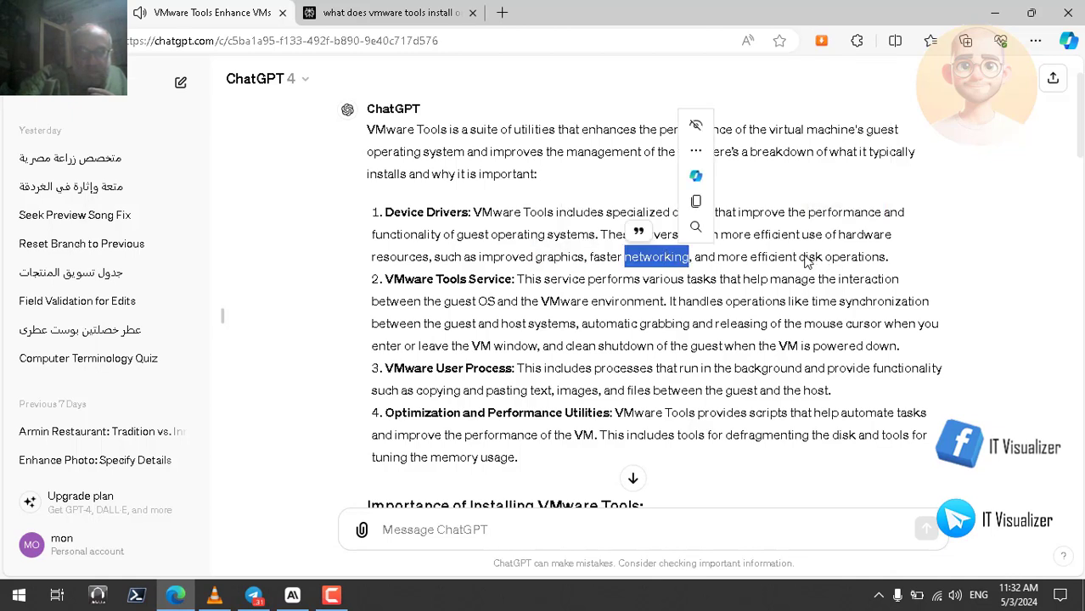
pyautogui.doubleClick(809, 258)
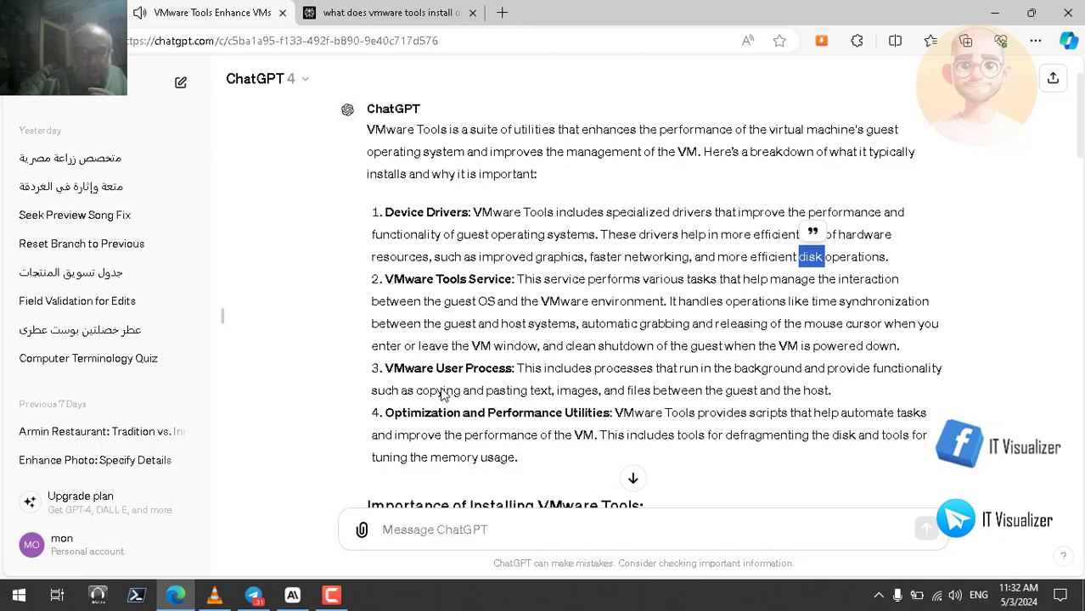
# Follow the VMware Tools Service item by highlighting guest, environment, guest, host, leave and VM in turn
pyautogui.doubleClick(466, 301)
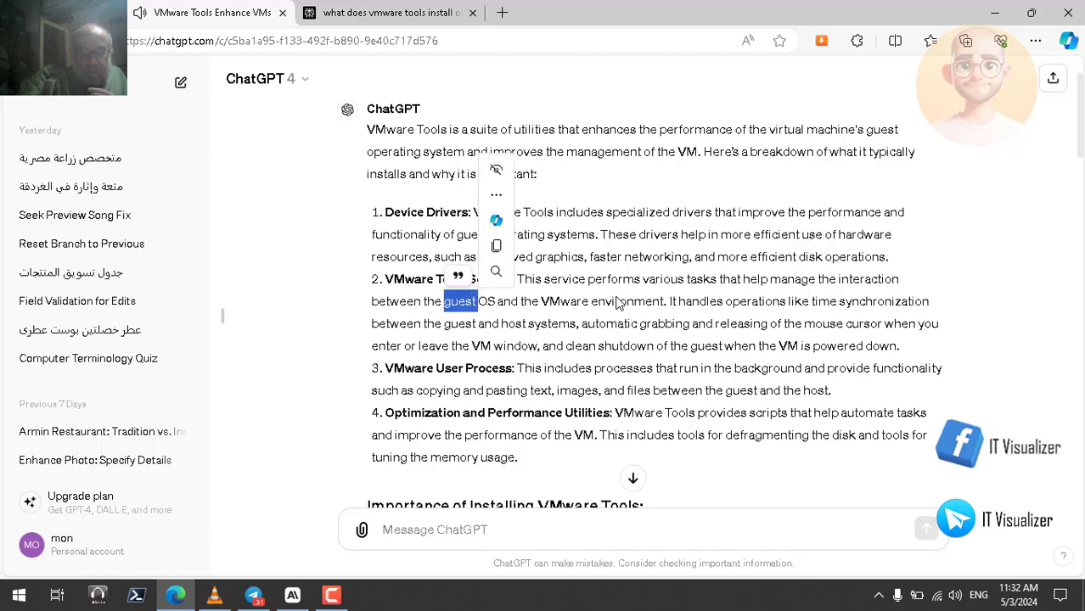
pyautogui.doubleClick(619, 303)
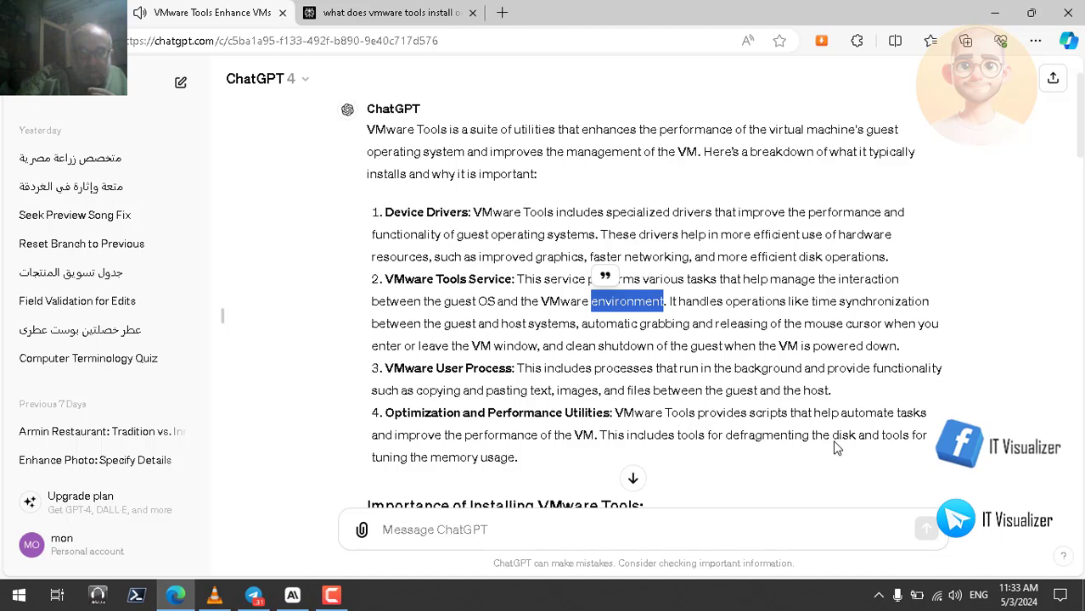
pyautogui.doubleClick(465, 323)
pyautogui.doubleClick(514, 324)
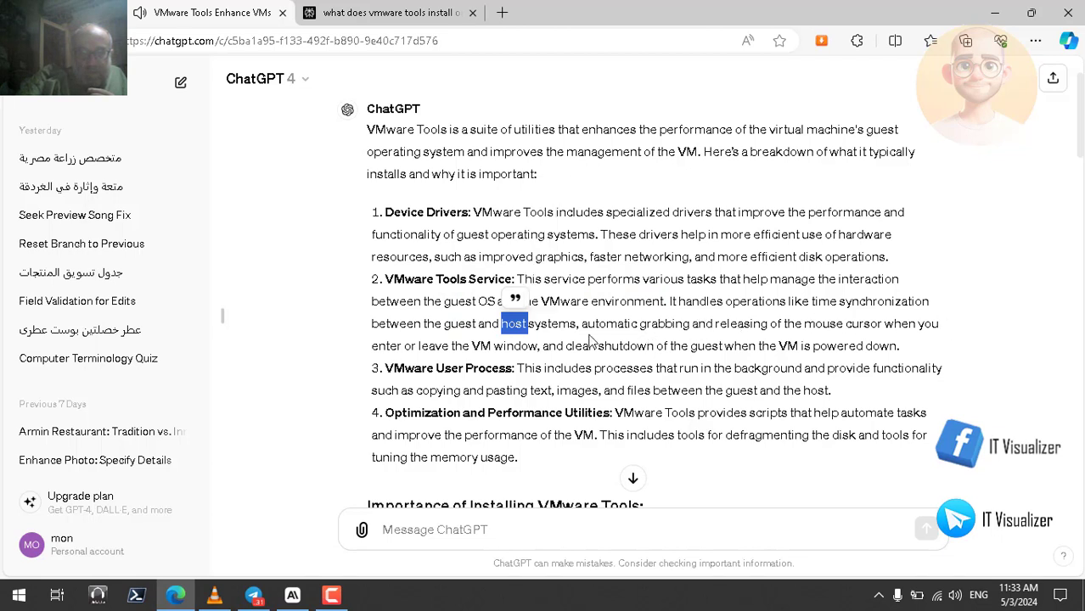
pyautogui.doubleClick(435, 346)
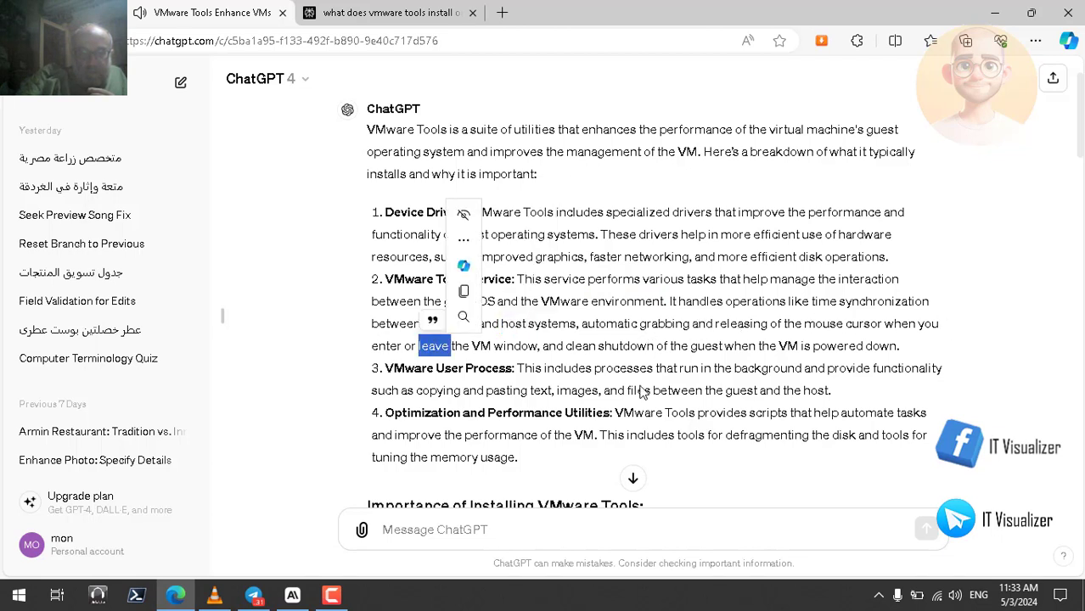
pyautogui.doubleClick(790, 346)
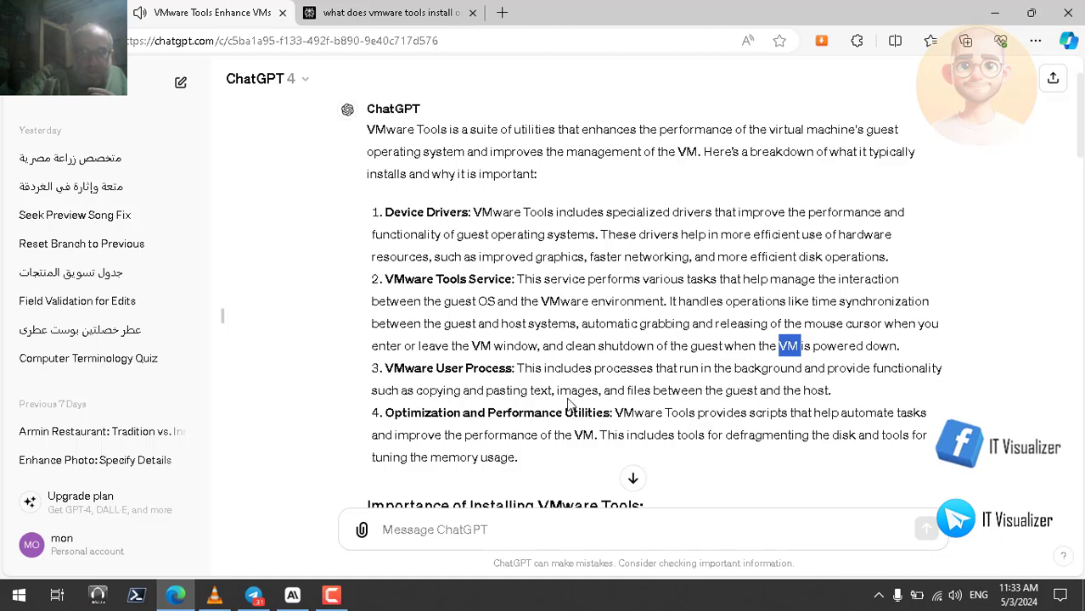
# Follow the VMware User Process item by highlighting copying, text, images, files, guest and host in turn
pyautogui.doubleClick(445, 392)
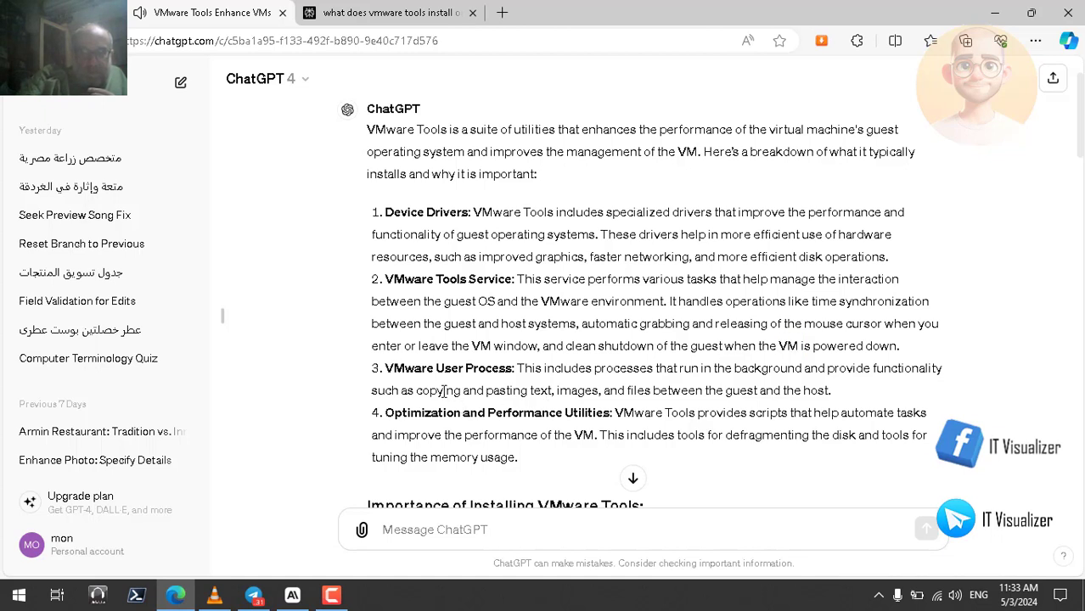
pyautogui.doubleClick(539, 392)
pyautogui.doubleClick(579, 392)
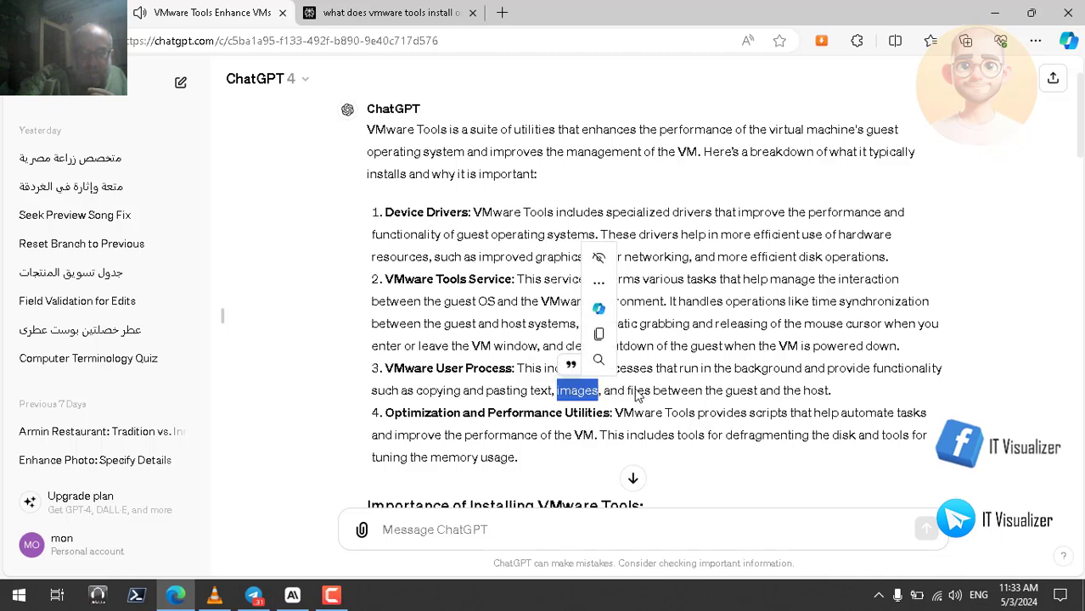
pyautogui.doubleClick(639, 391)
pyautogui.doubleClick(745, 391)
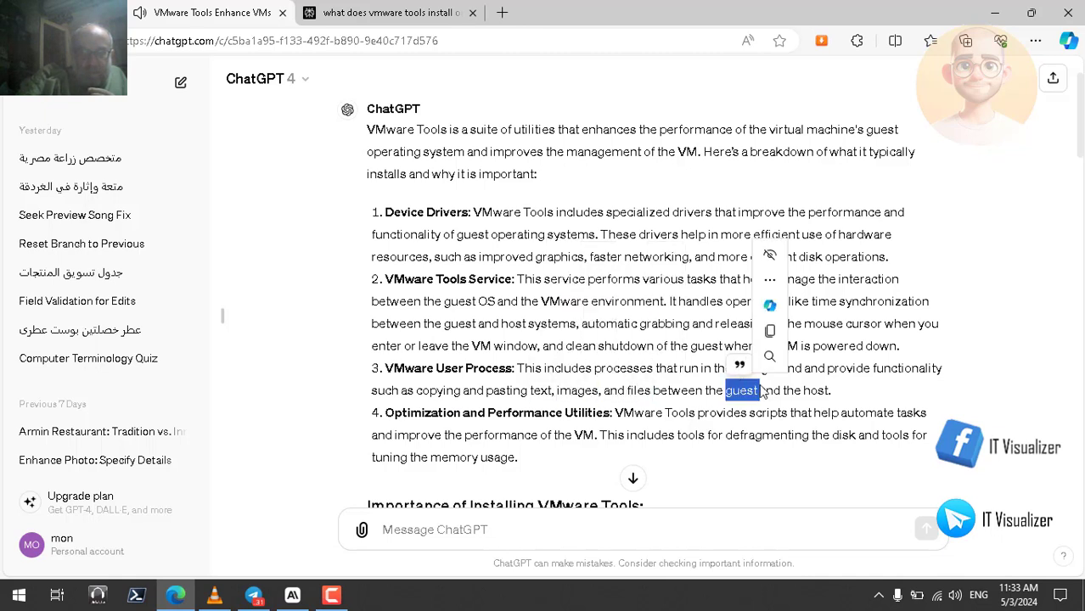
pyautogui.doubleClick(817, 392)
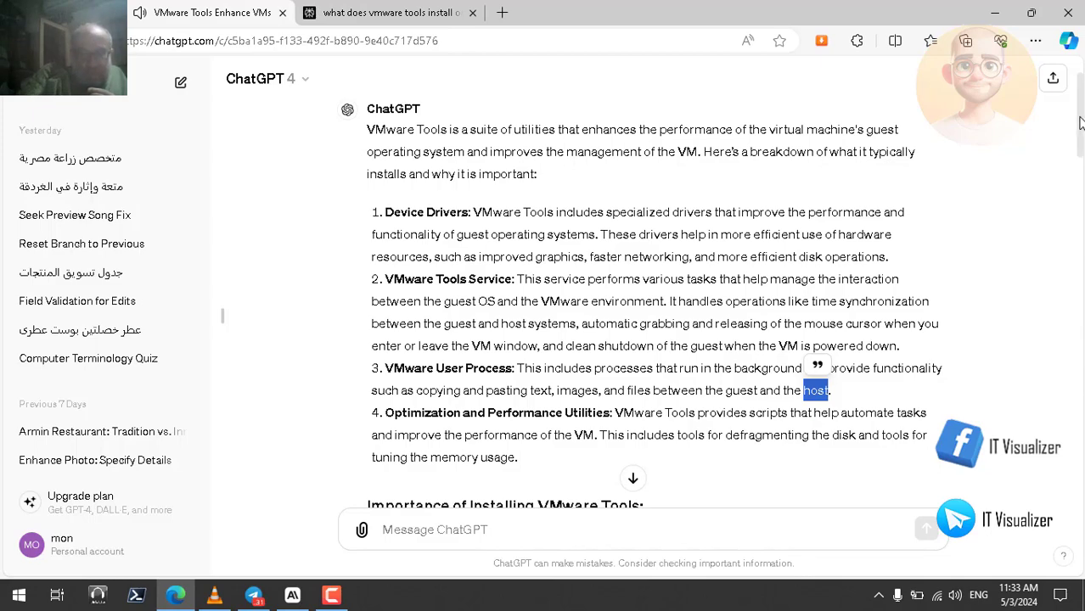
# Review the Importance of Installing VMware Tools section, highlighting network, adapters, USB, Time and Synchronization in turn
pyautogui.moveTo(1080, 123); pyautogui.dragTo(1082, 197)
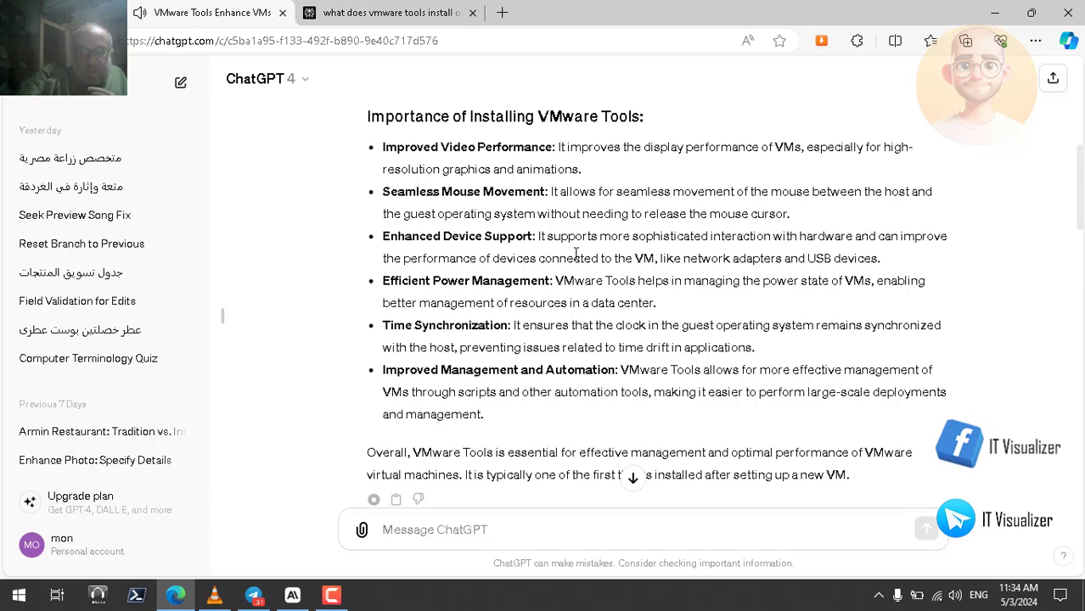
pyautogui.doubleClick(715, 261)
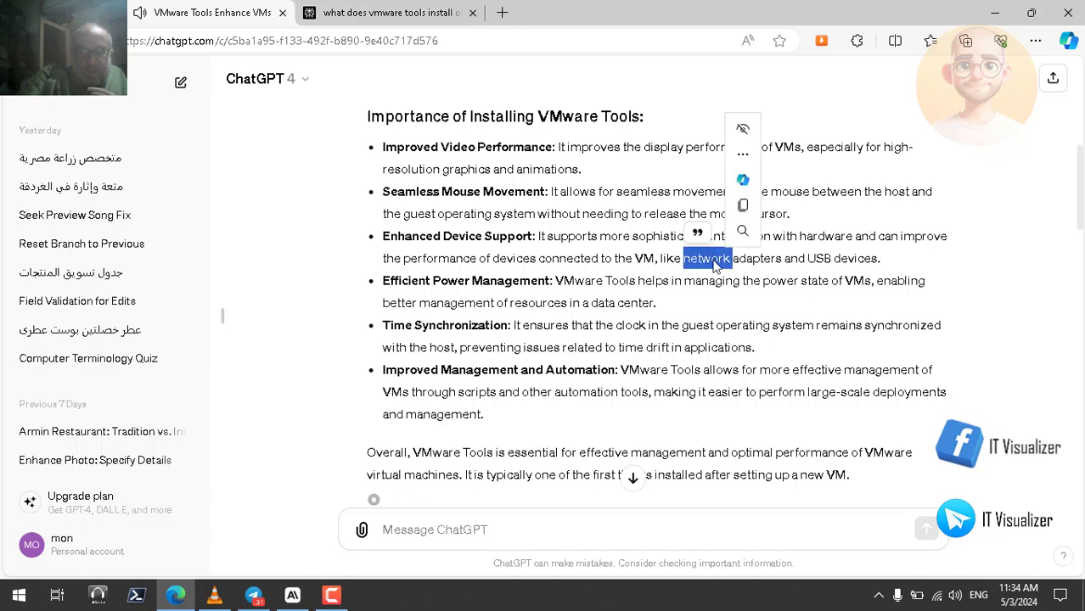
pyautogui.doubleClick(756, 261)
pyautogui.doubleClick(822, 262)
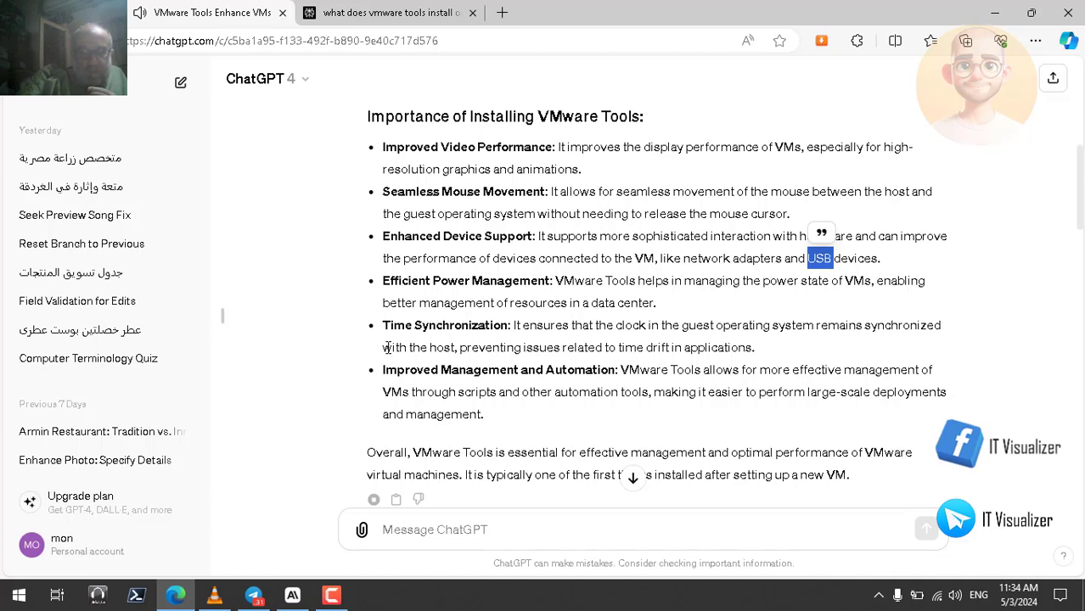
pyautogui.doubleClick(400, 326)
pyautogui.click(462, 331)
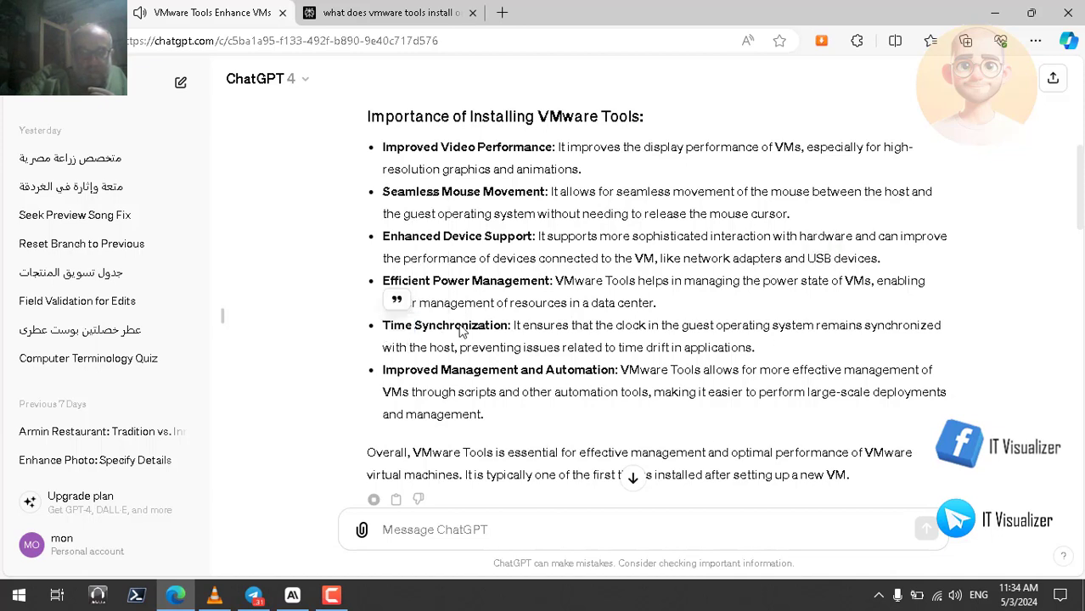
pyautogui.doubleClick(461, 327)
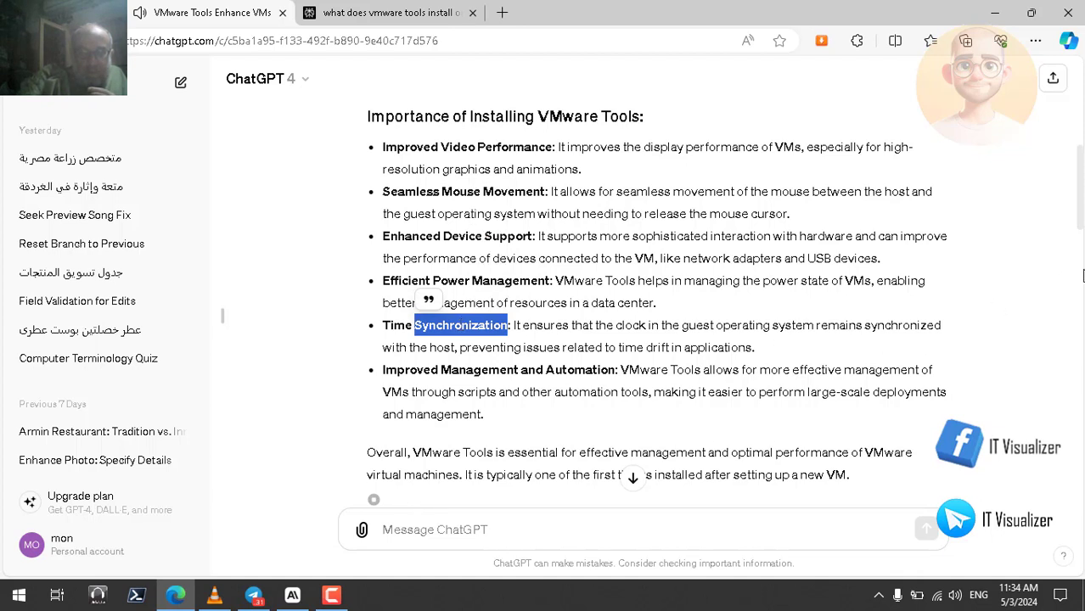
pyautogui.moveTo(1082, 219); pyautogui.dragTo(1082, 235)
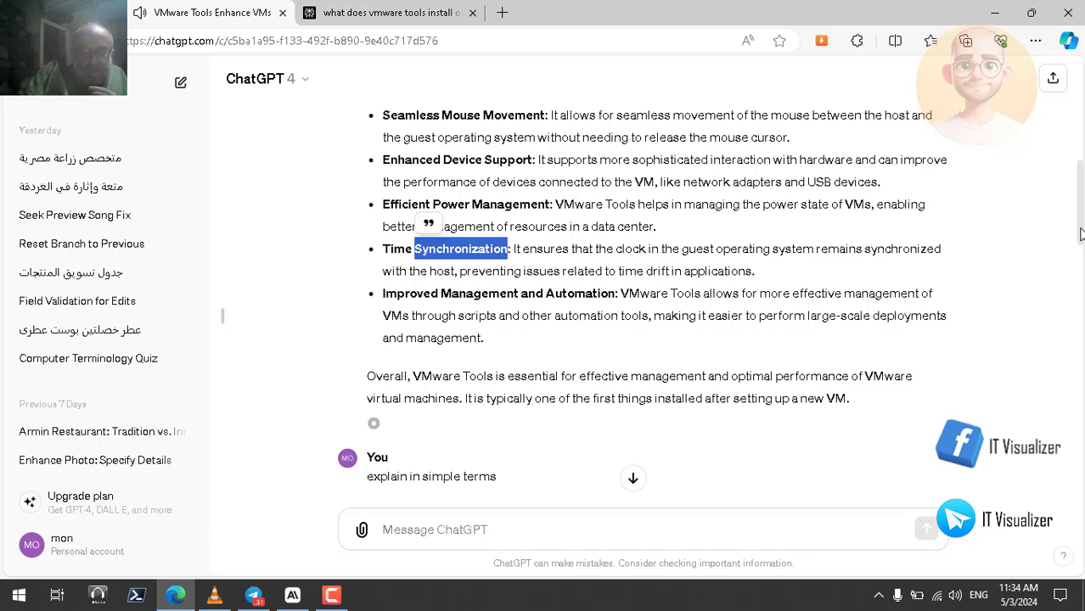
# Have ChatGPT's simple-terms explanation of VMware Tools read aloud and bring the whole answer into view
pyautogui.moveTo(1083, 234); pyautogui.dragTo(1079, 172)
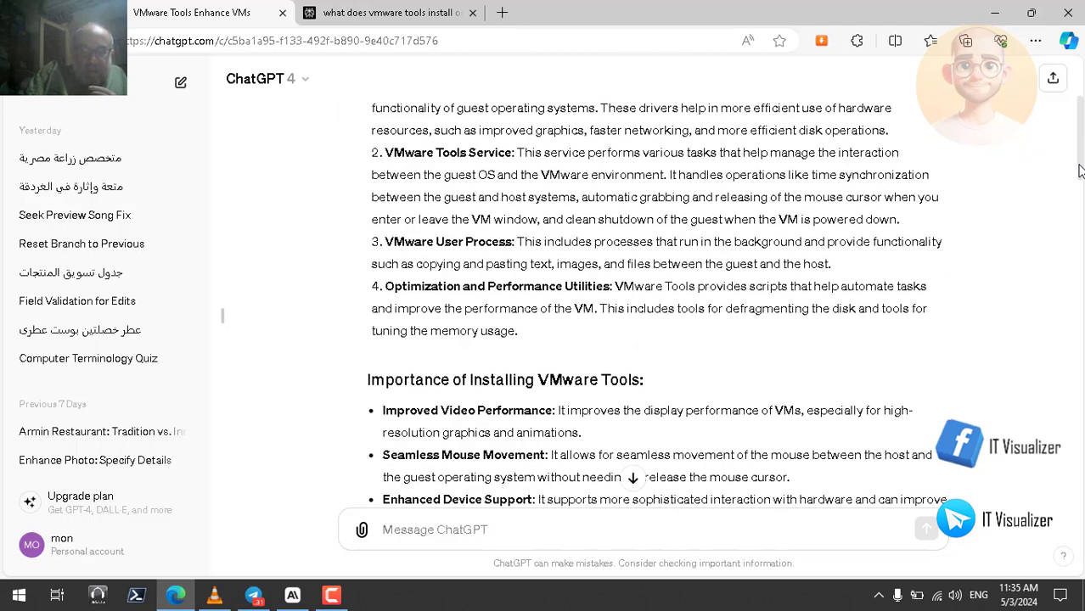
pyautogui.moveTo(1081, 172); pyautogui.dragTo(1081, 321)
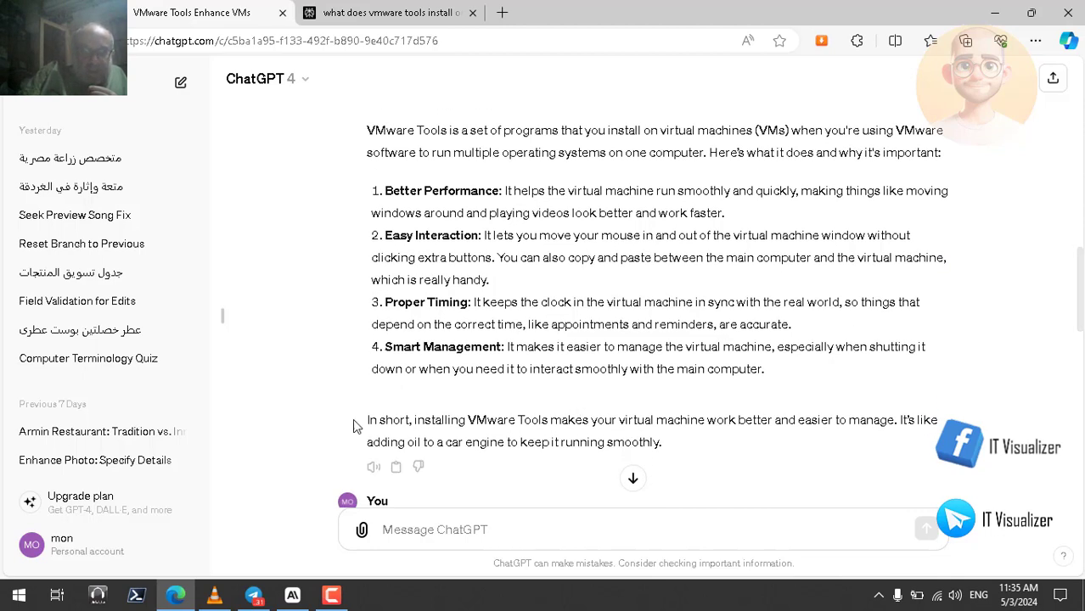
pyautogui.click(375, 468)
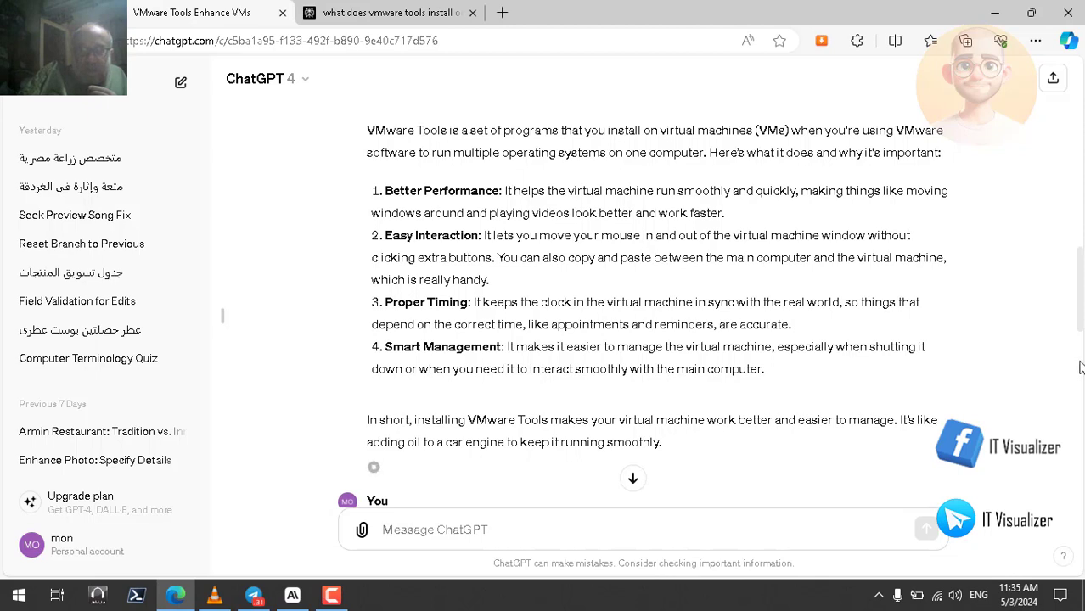
pyautogui.scroll(1, 1081, 314)
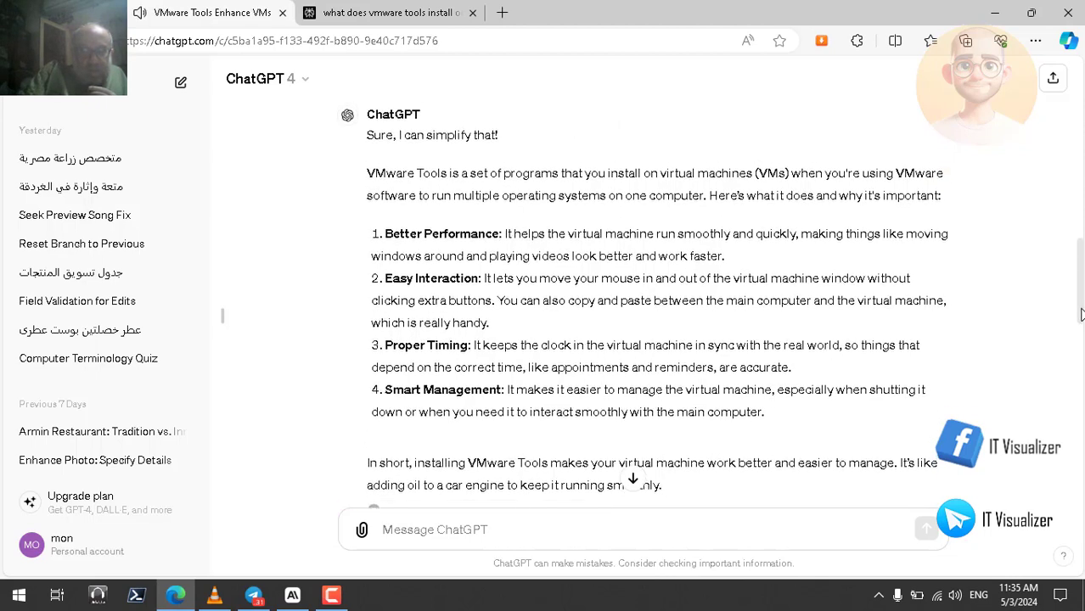
pyautogui.scroll(-1, 1081, 314)
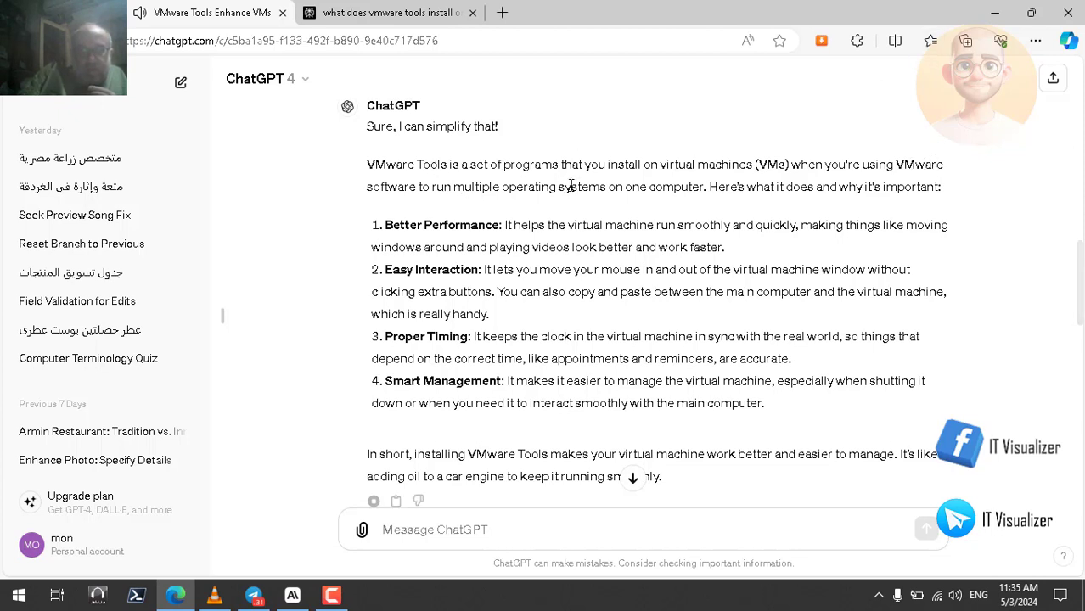
# Follow ChatGPT's simple-terms answer on VMware Tools by highlighting computer, one, appointments, reminders and accurate in turn
pyautogui.doubleClick(676, 187)
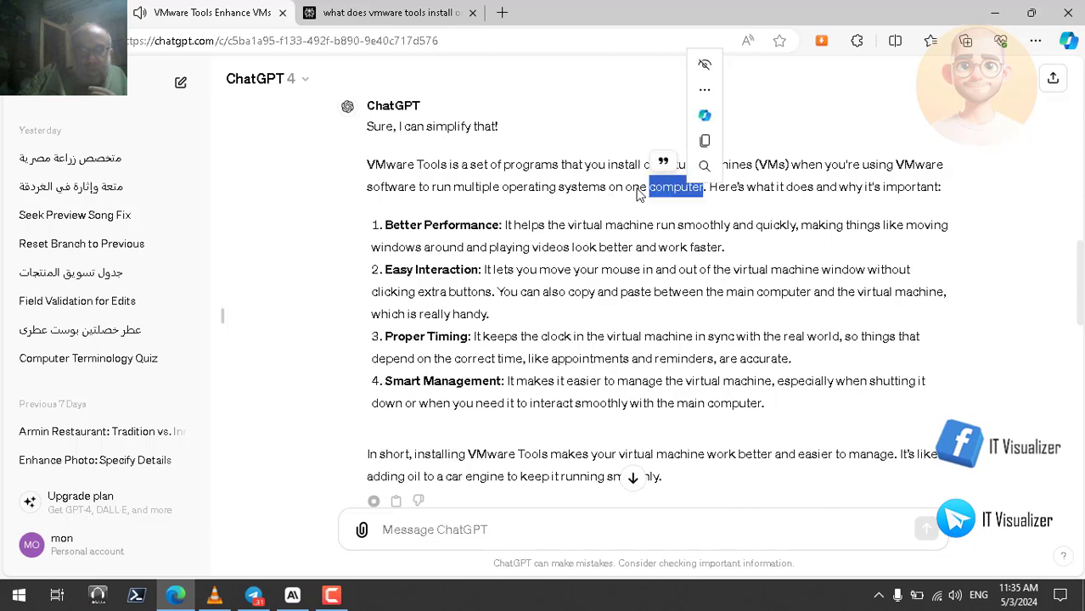
pyautogui.doubleClick(637, 189)
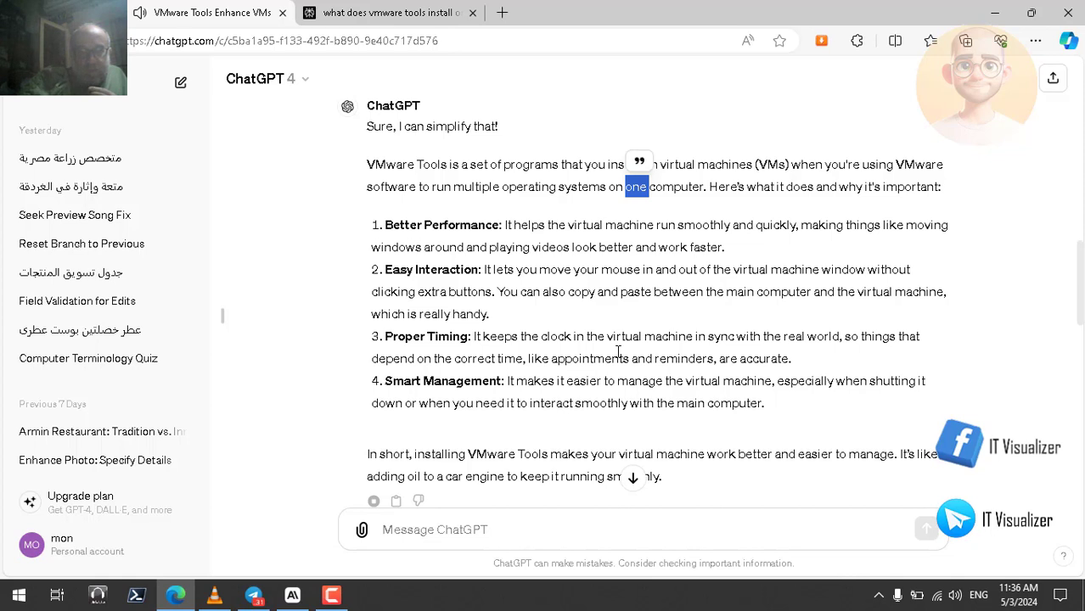
pyautogui.doubleClick(612, 354)
pyautogui.doubleClick(679, 358)
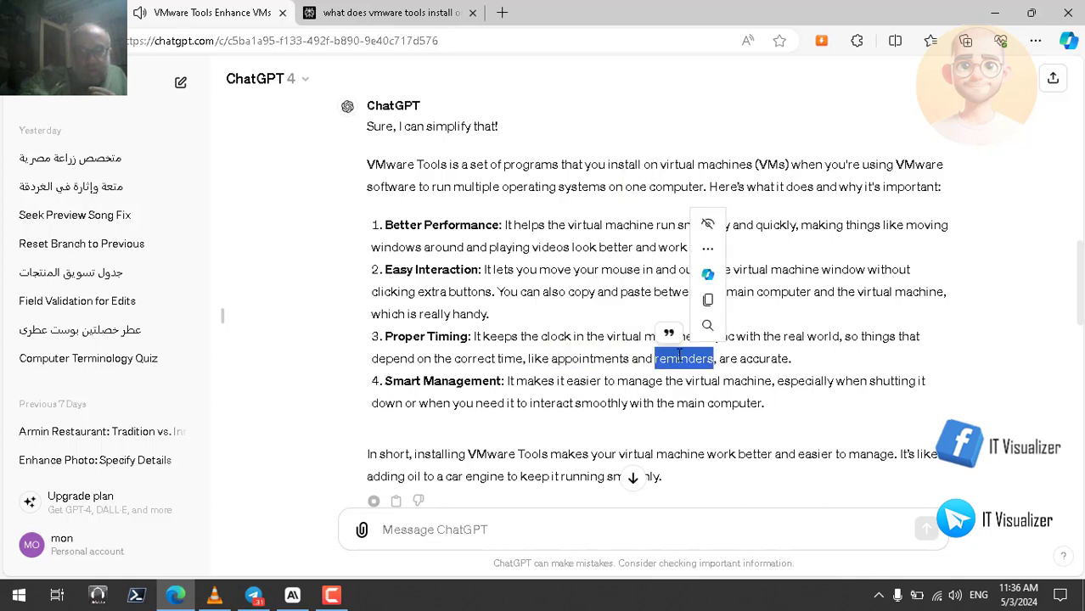
pyautogui.doubleClick(765, 359)
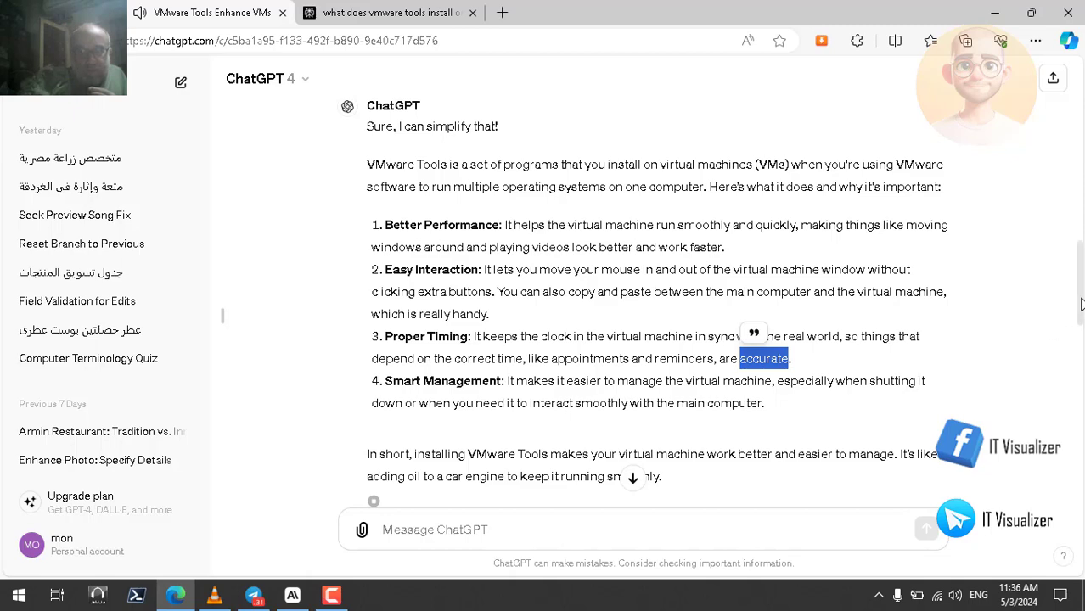
pyautogui.moveTo(1080, 304); pyautogui.dragTo(1082, 310)
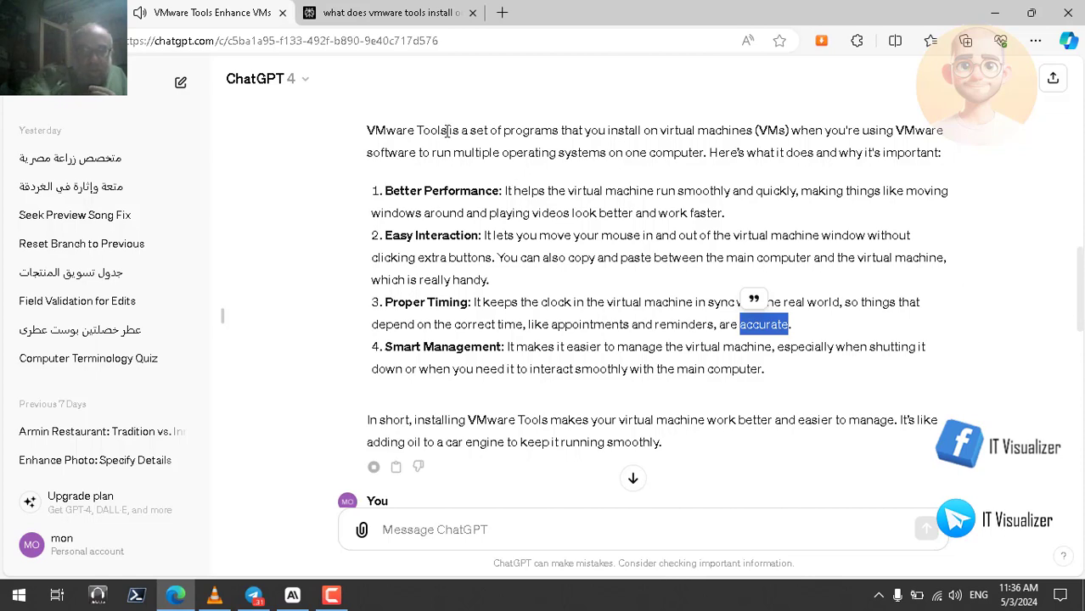
# Switch to the Perplexity page and go to its answer on what VMware Tools installs, highlighting VMware and host in turn
pyautogui.click(399, 19)
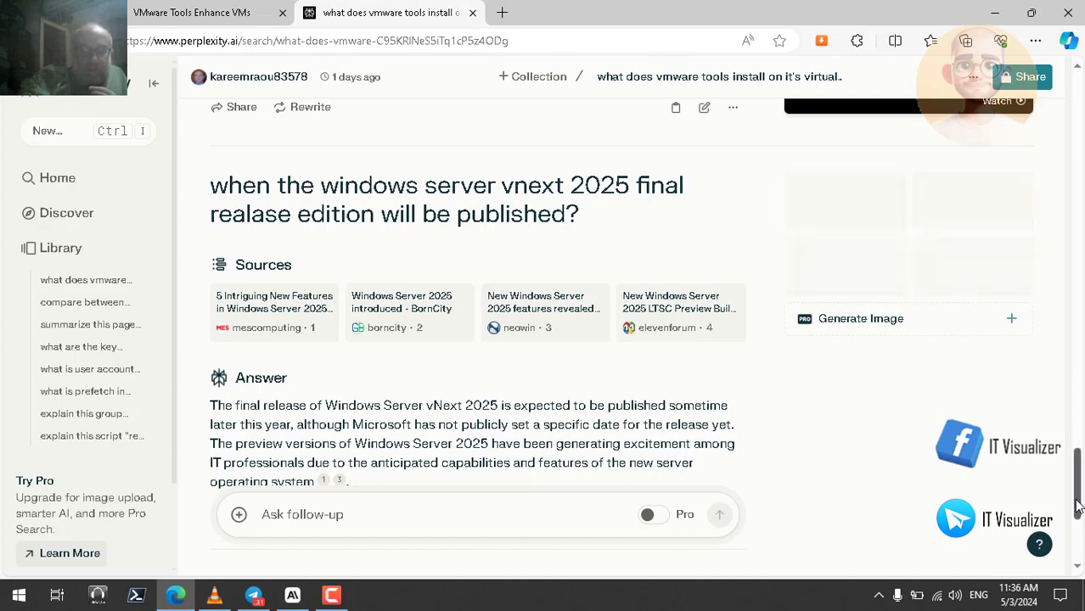
pyautogui.moveTo(1078, 505); pyautogui.dragTo(1081, 146)
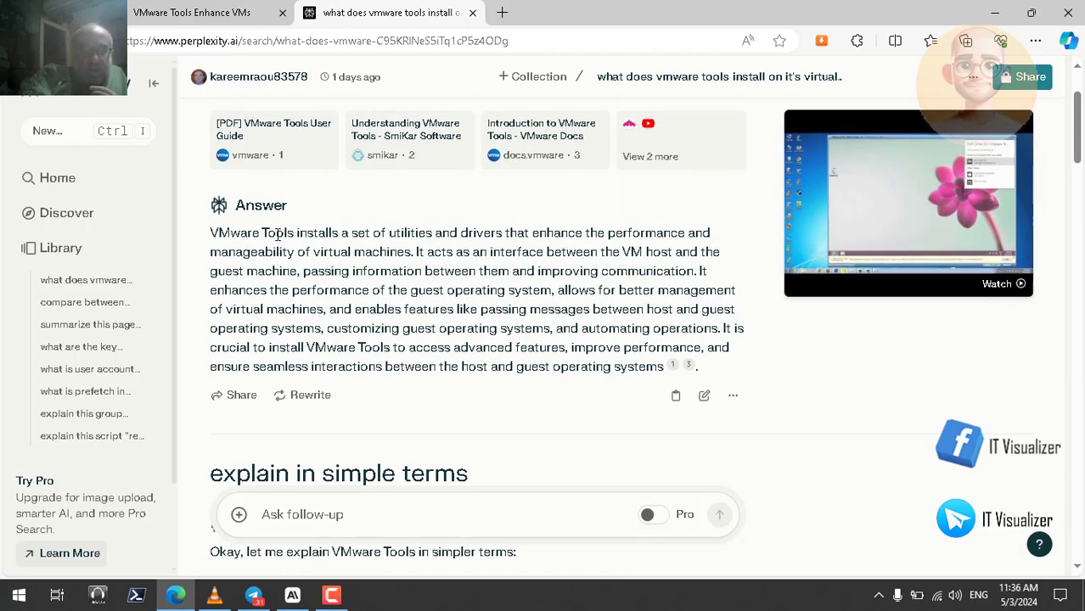
pyautogui.doubleClick(236, 234)
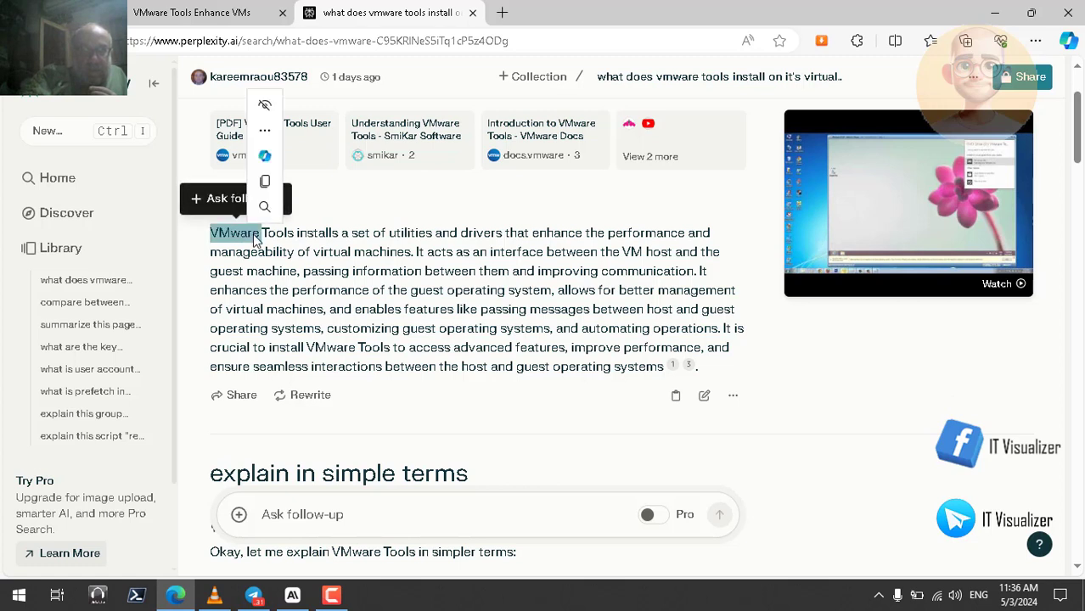
pyautogui.doubleClick(475, 366)
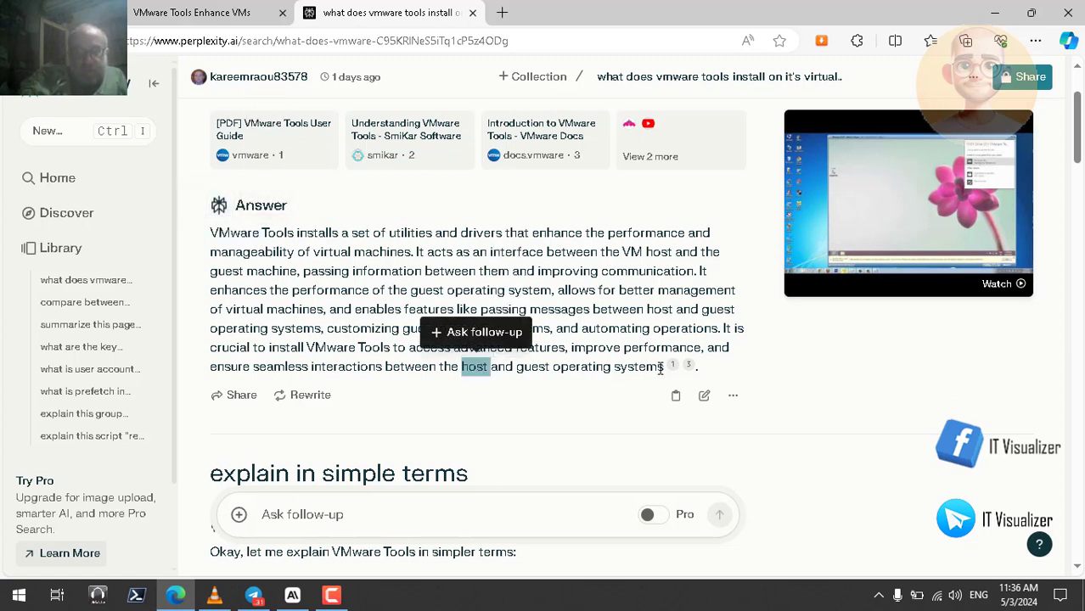
# Select the whole Perplexity answer paragraph on what VMware Tools installs and have the browser read it aloud
pyautogui.moveTo(664, 367); pyautogui.dragTo(206, 235)
pyautogui.rightClick(332, 250)
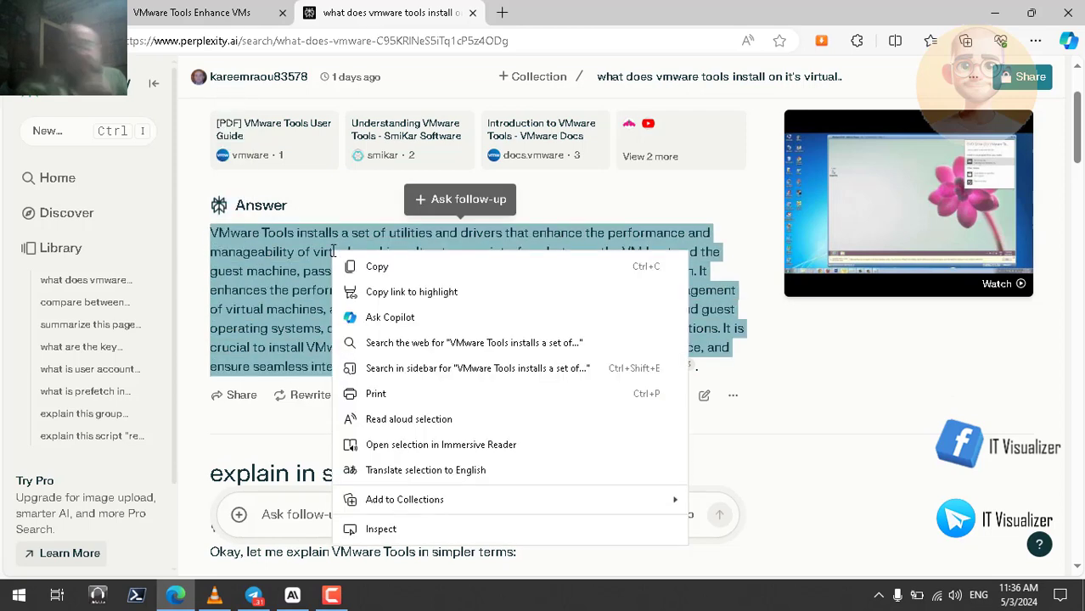
pyautogui.click(478, 420)
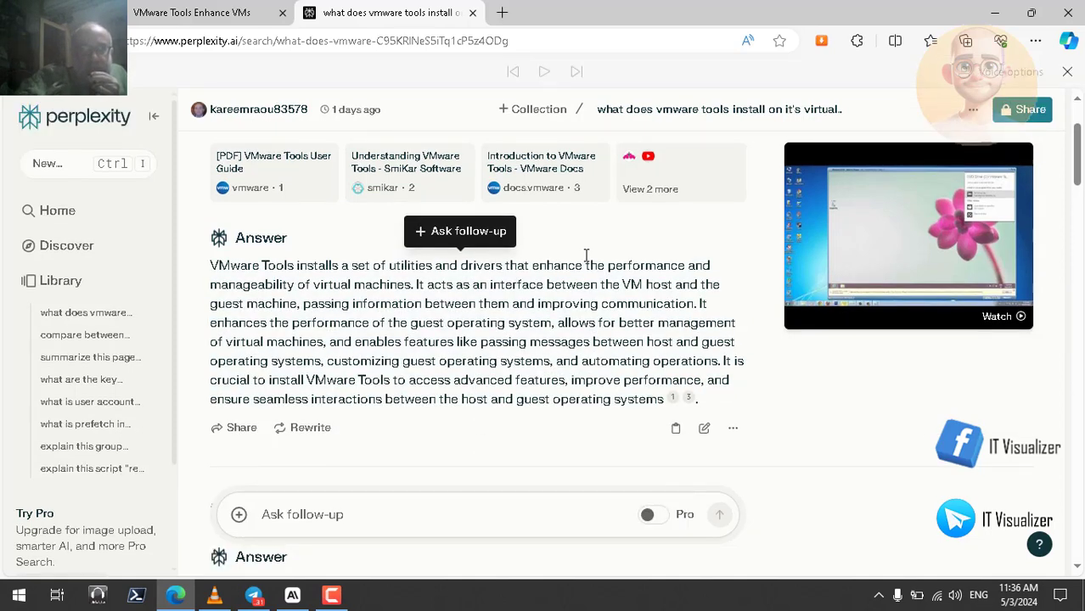
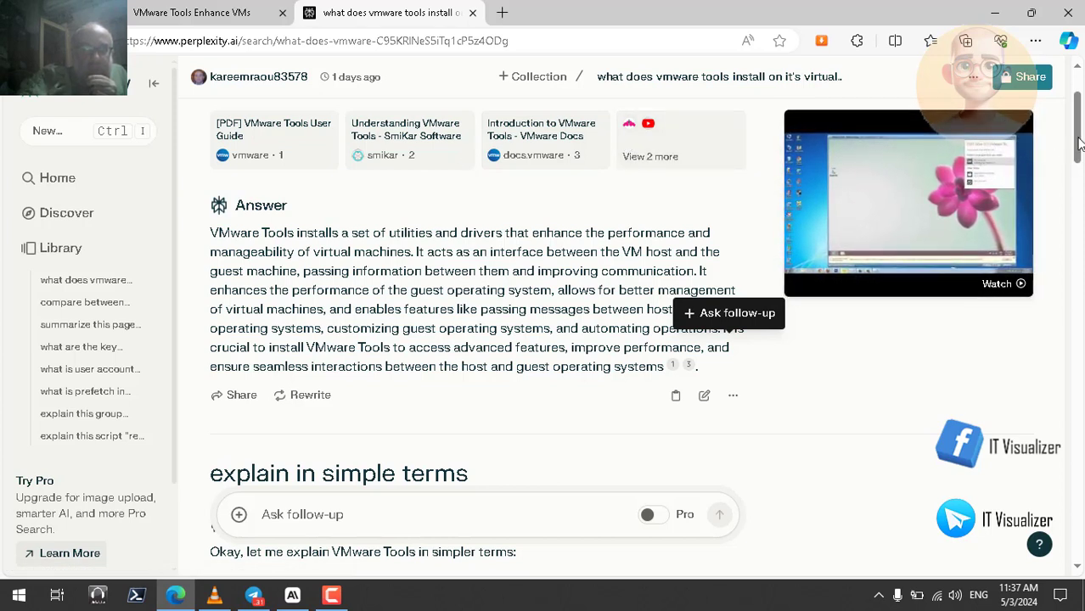
# Select Perplexity's whole "explain in simple terms" answer about VMware Tools and have the browser read it aloud
pyautogui.moveTo(1078, 146); pyautogui.dragTo(1079, 257)
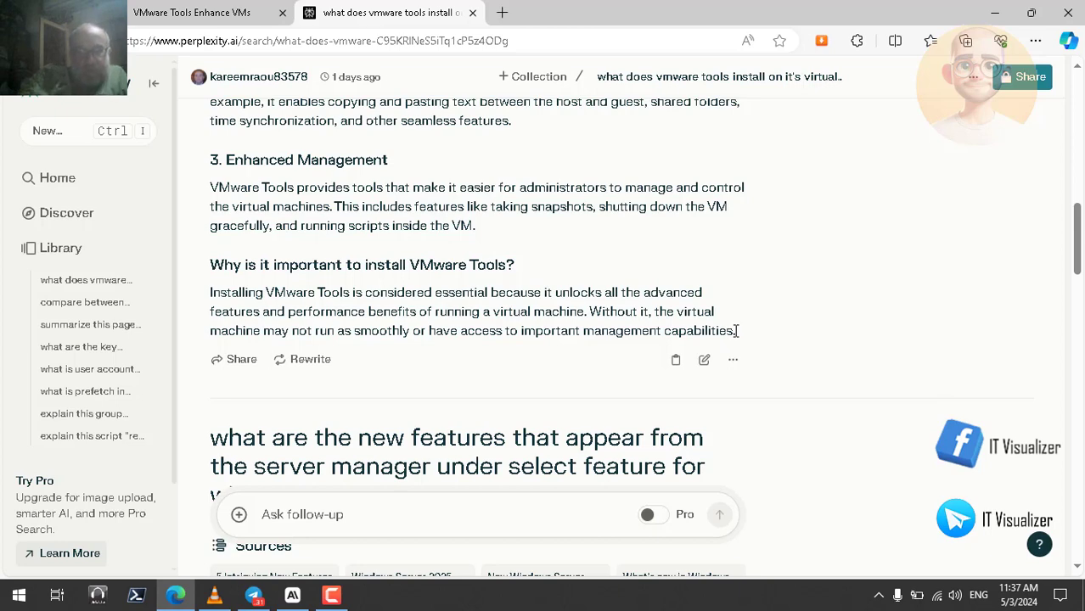
pyautogui.moveTo(736, 331); pyautogui.dragTo(204, 272)
pyautogui.rightClick(276, 268)
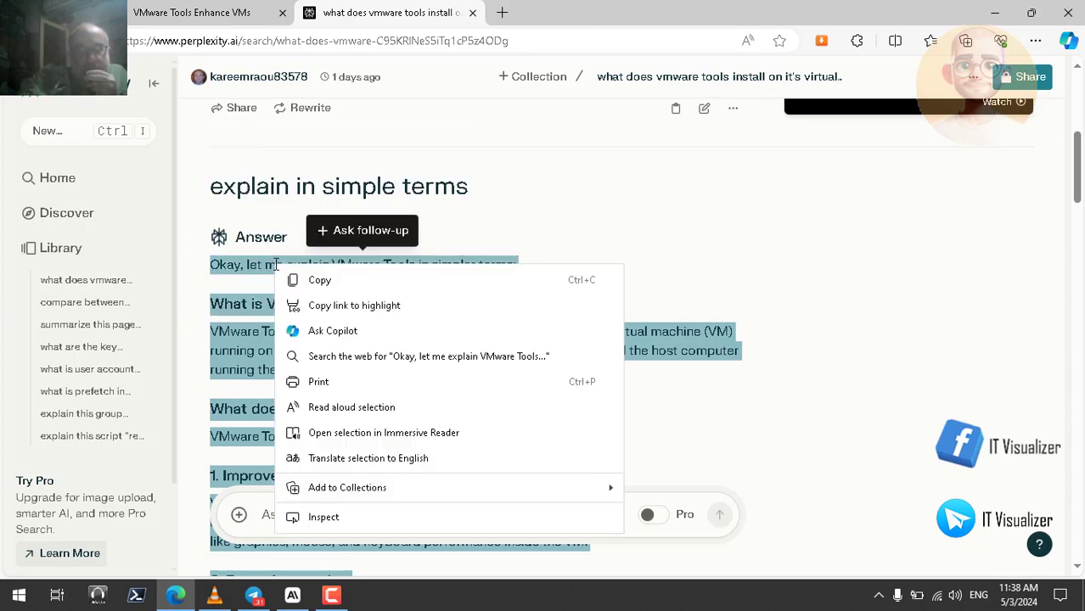
pyautogui.click(377, 407)
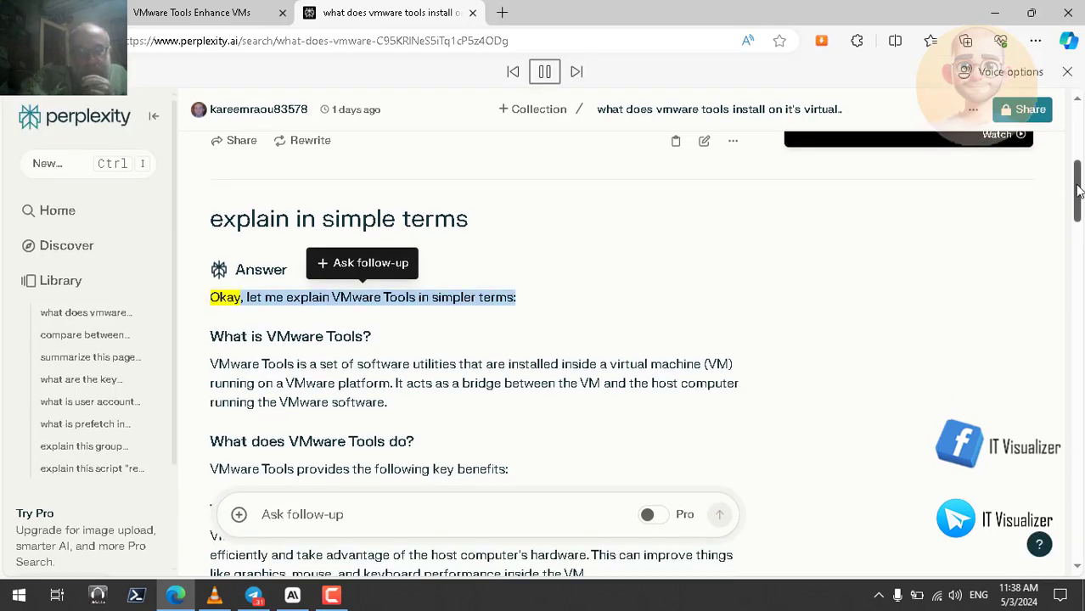
# Follow the read-aloud of Perplexity's simple-terms answer through to its last paragraph, and return to the start of the thread
pyautogui.moveTo(1079, 184); pyautogui.dragTo(1077, 198)
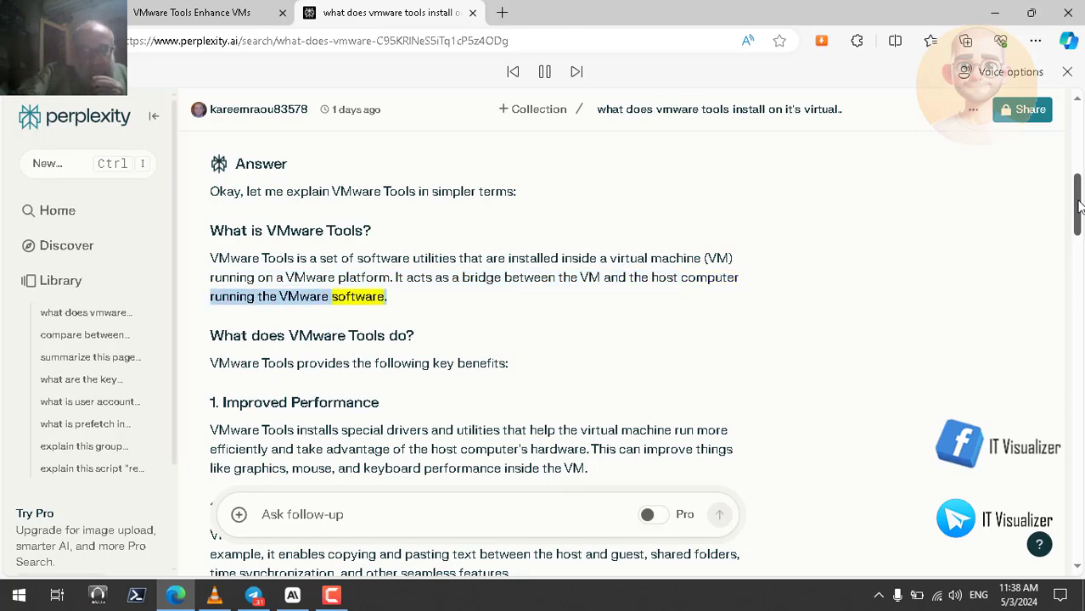
pyautogui.moveTo(1079, 206); pyautogui.dragTo(1080, 224)
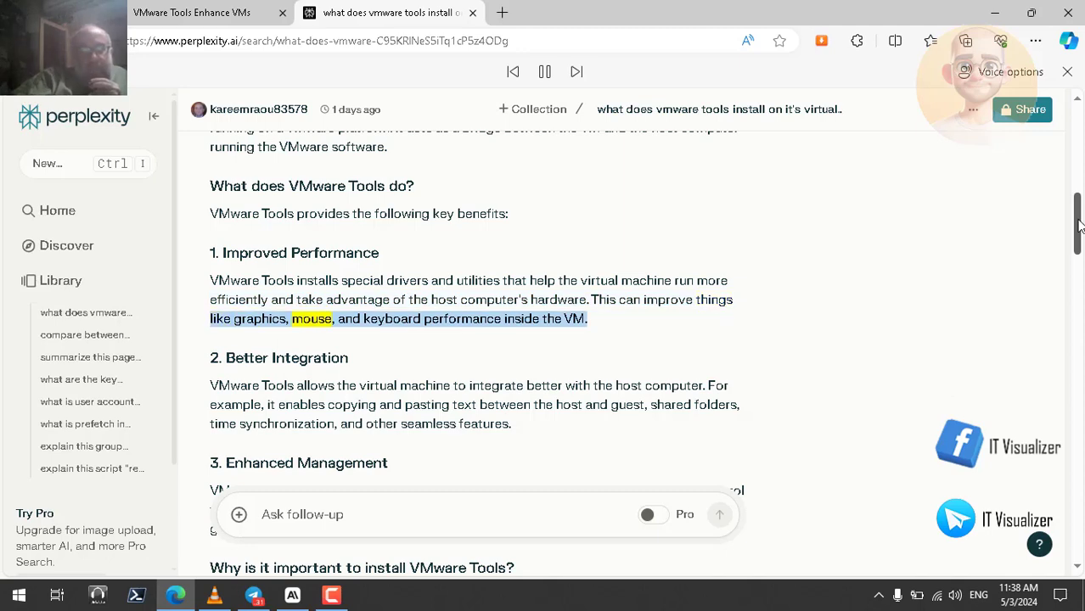
pyautogui.moveTo(1080, 227); pyautogui.dragTo(1080, 240)
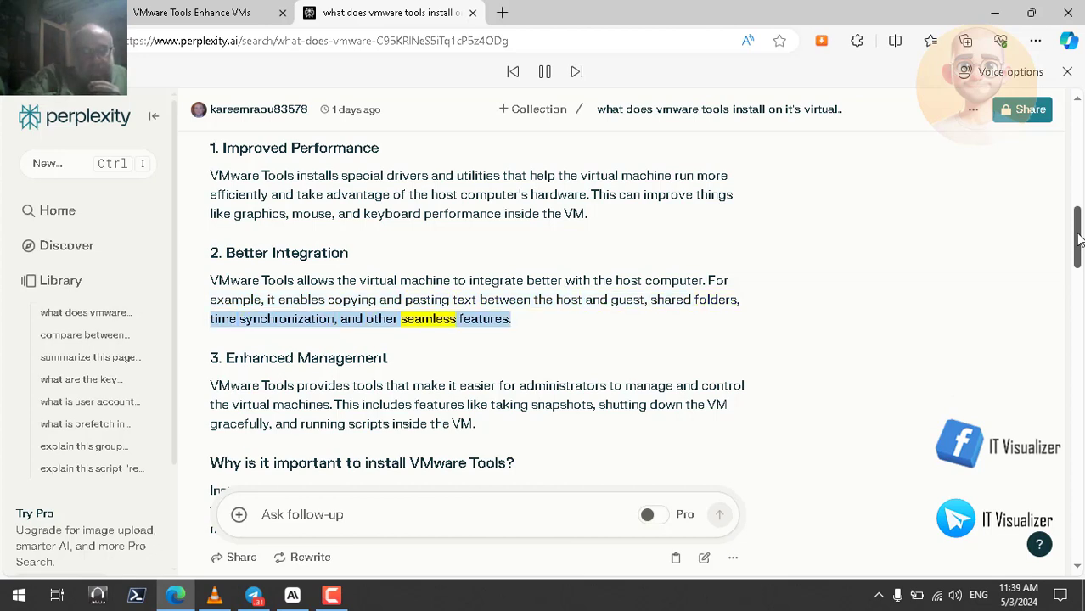
pyautogui.moveTo(1078, 233); pyautogui.dragTo(1078, 259)
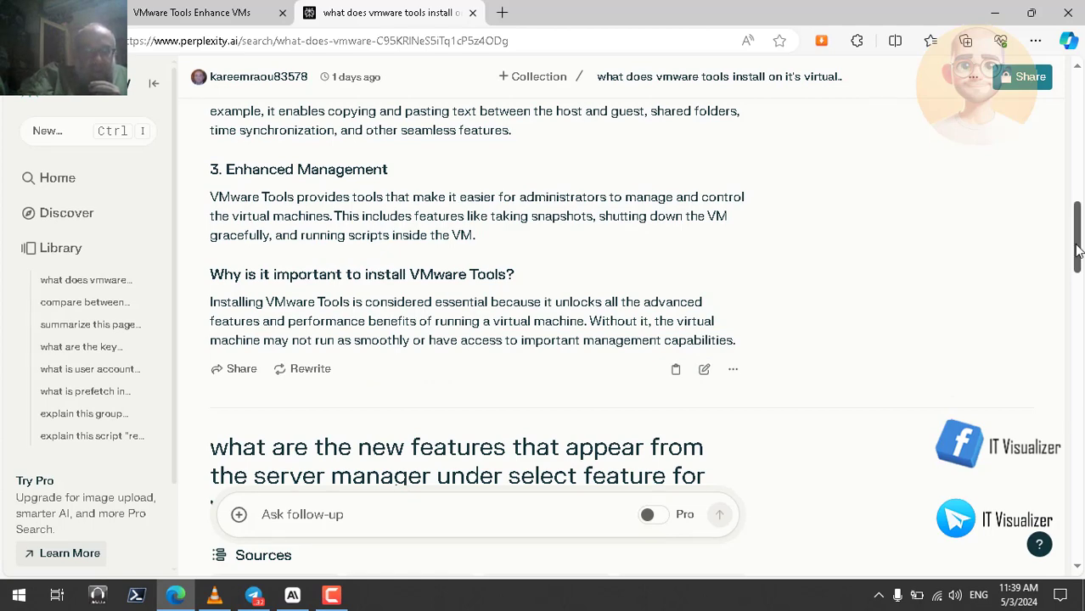
pyautogui.moveTo(1076, 249); pyautogui.dragTo(1080, 108)
# Switch to Claude, select its whole answer on what VMware Tools installs and why it matters, and have it read aloud
pyautogui.click(292, 595)
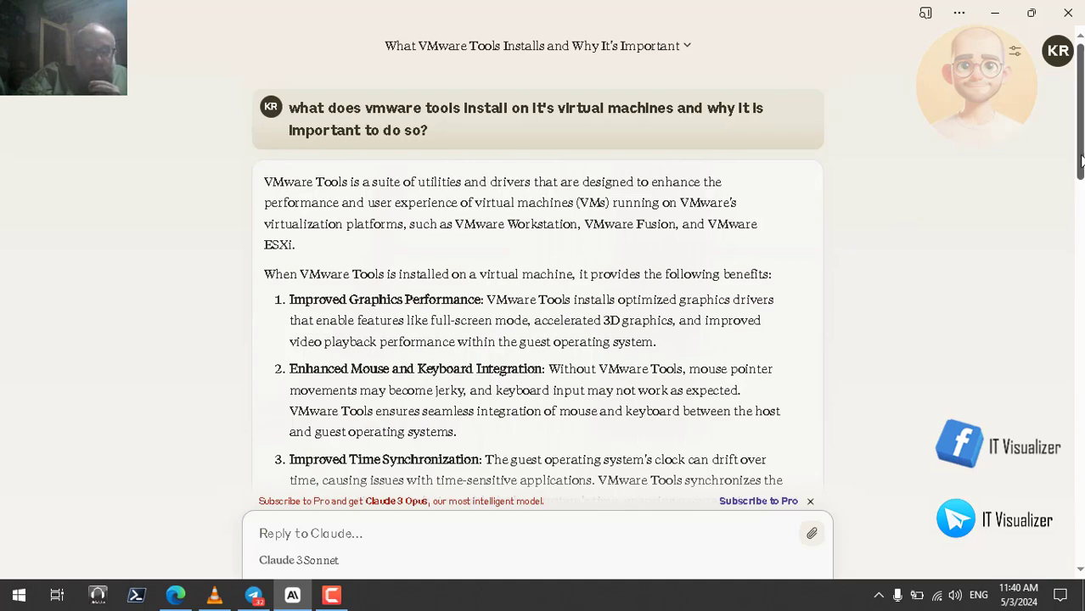
pyautogui.moveTo(1080, 159); pyautogui.dragTo(1079, 363)
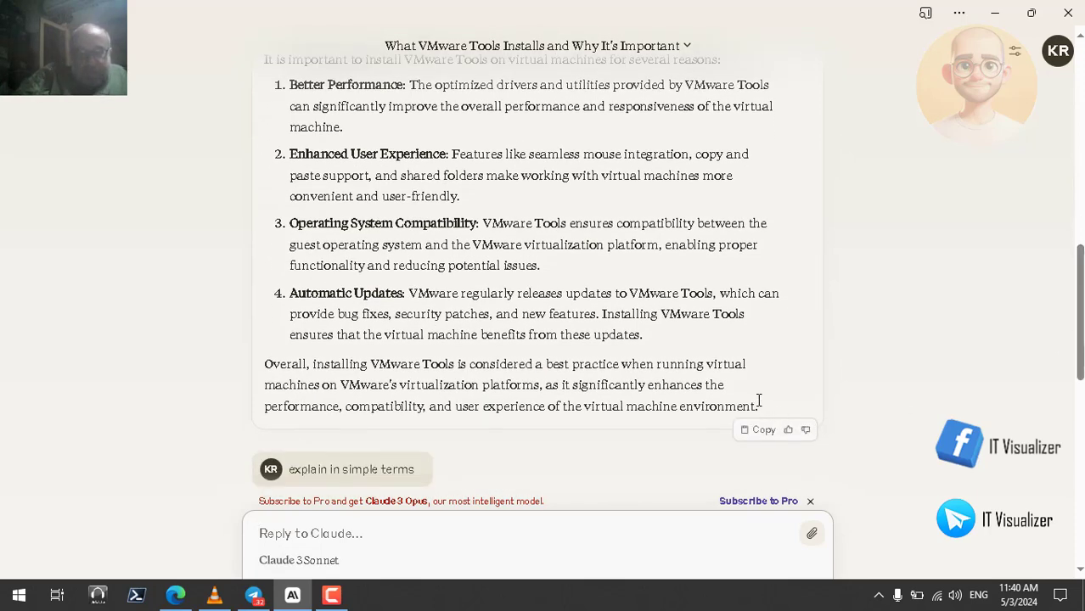
pyautogui.moveTo(757, 405); pyautogui.dragTo(265, 180)
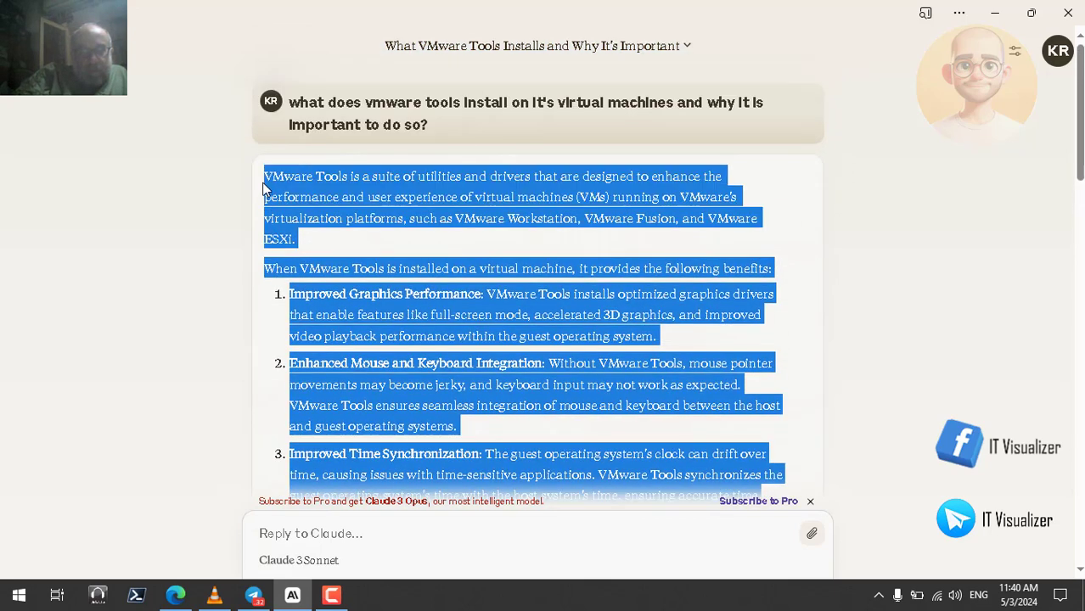
pyautogui.rightClick(371, 191)
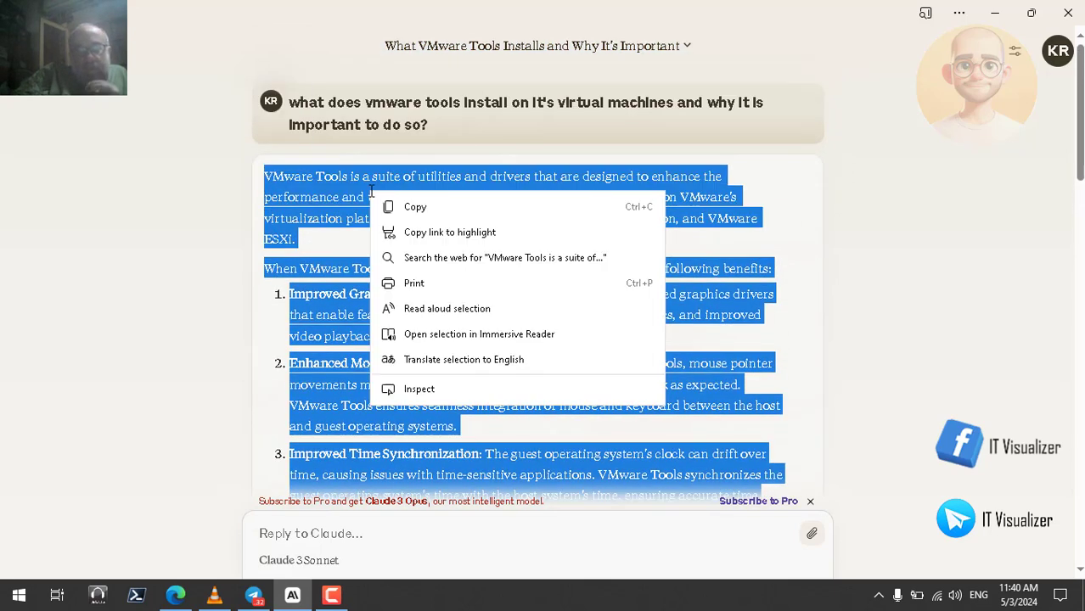
pyautogui.click(465, 316)
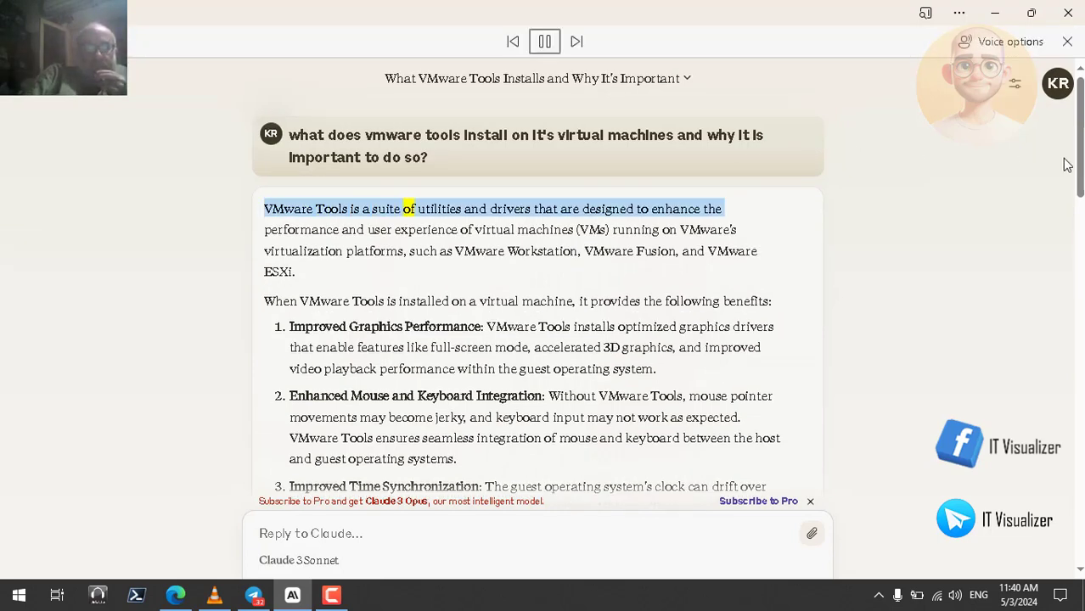
# Follow the read-aloud of Claude's answer through the VMware Tools benefits and installation reasons to the closing paragraph
pyautogui.moveTo(1077, 158); pyautogui.dragTo(1081, 176)
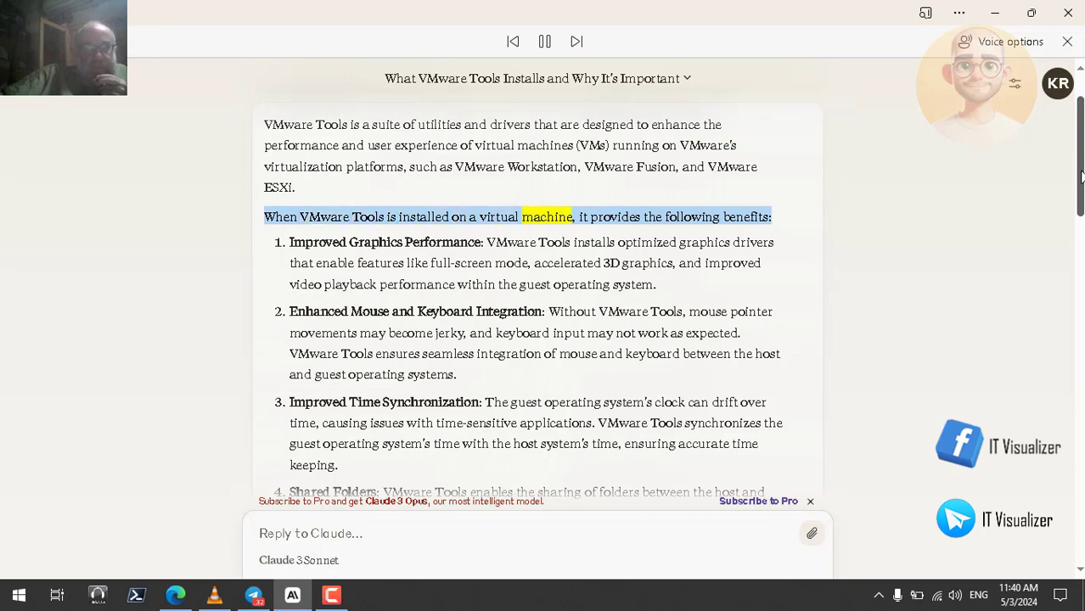
pyautogui.moveTo(1082, 177); pyautogui.dragTo(1082, 197)
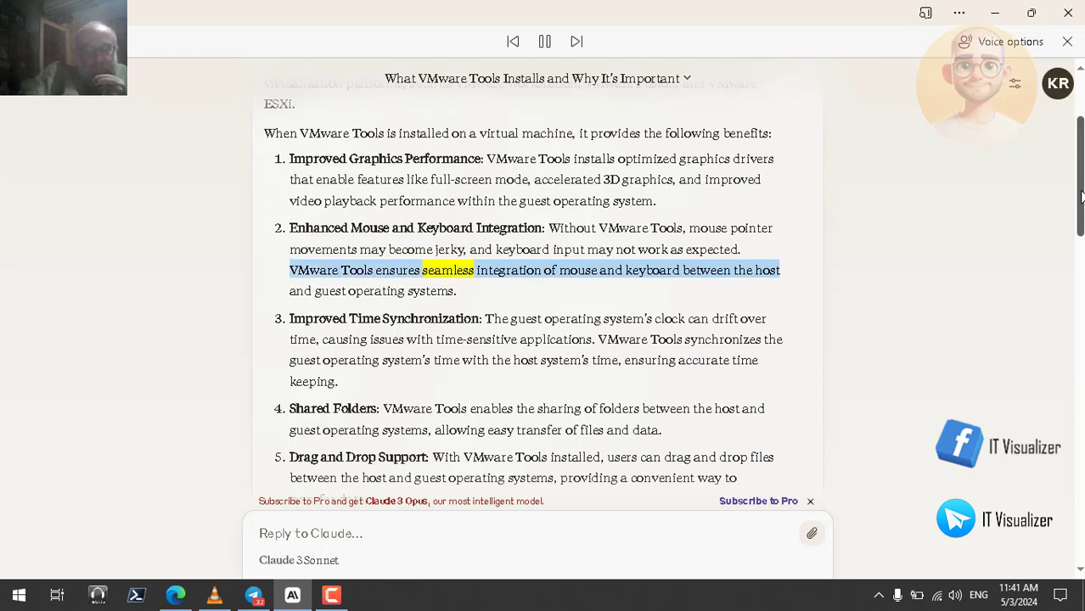
pyautogui.moveTo(1082, 197); pyautogui.dragTo(1082, 223)
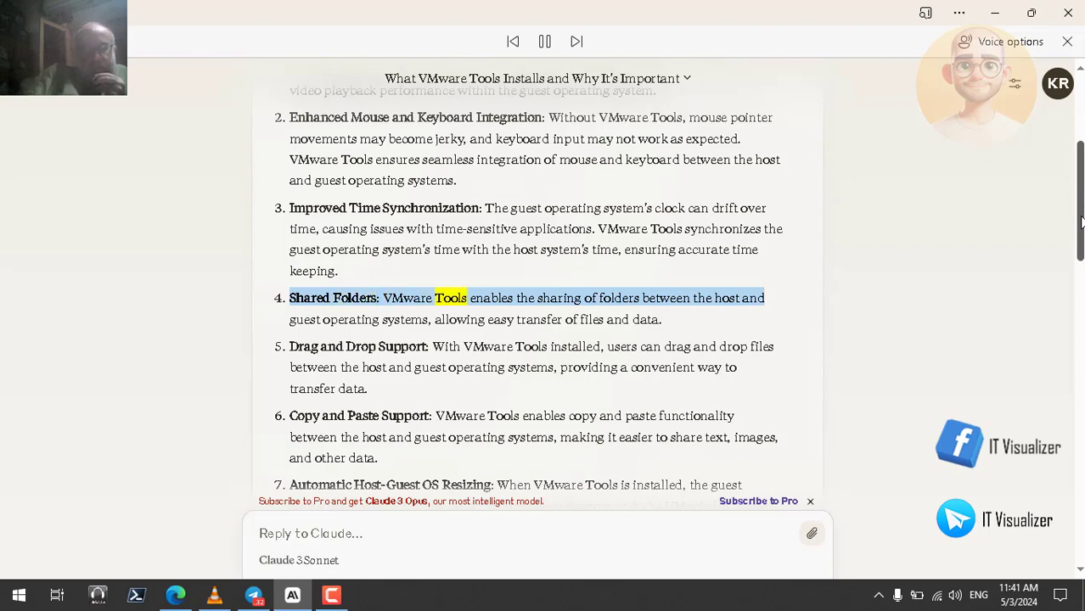
pyautogui.moveTo(1082, 223); pyautogui.dragTo(1083, 240)
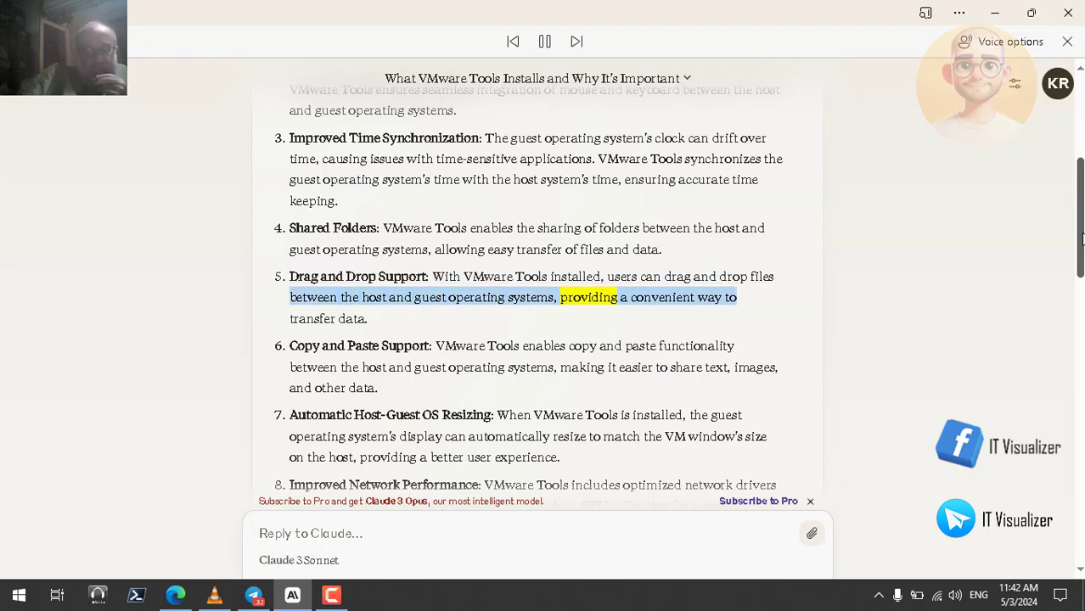
pyautogui.moveTo(1080, 240); pyautogui.dragTo(1080, 266)
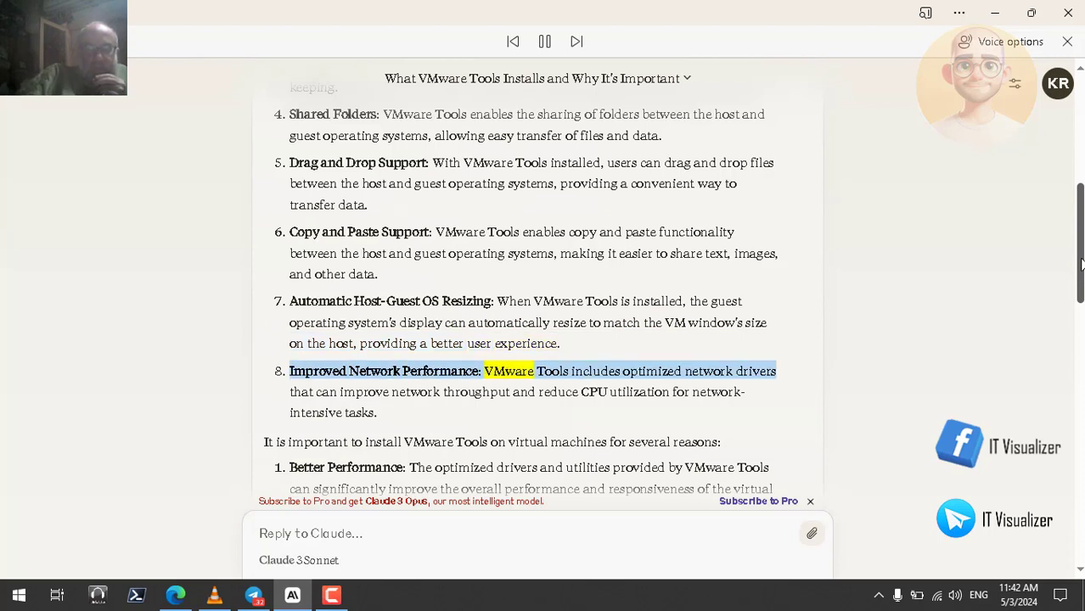
pyautogui.moveTo(1081, 266); pyautogui.dragTo(1081, 335)
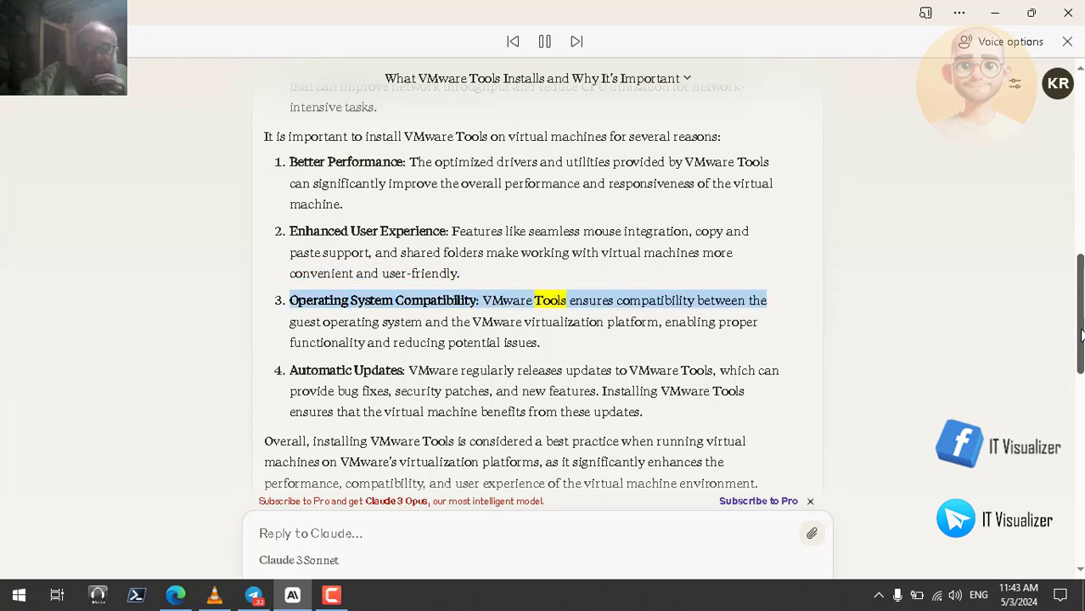
pyautogui.moveTo(1081, 334); pyautogui.dragTo(1081, 349)
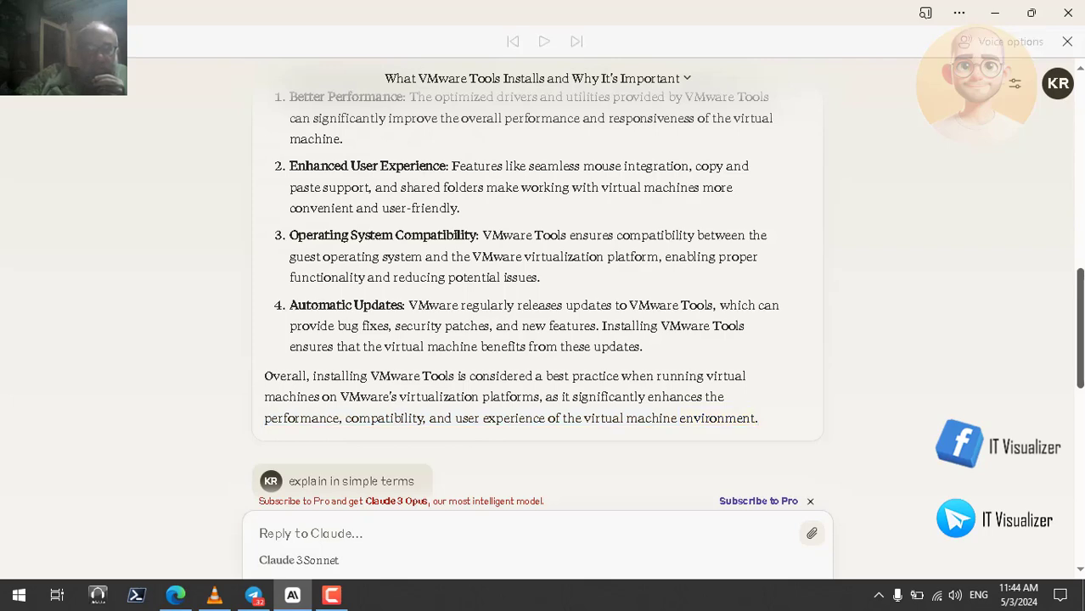
# Minimise the Claude and browser windows and start VMware Workstation Pro from the desktop
pyautogui.click(995, 12)
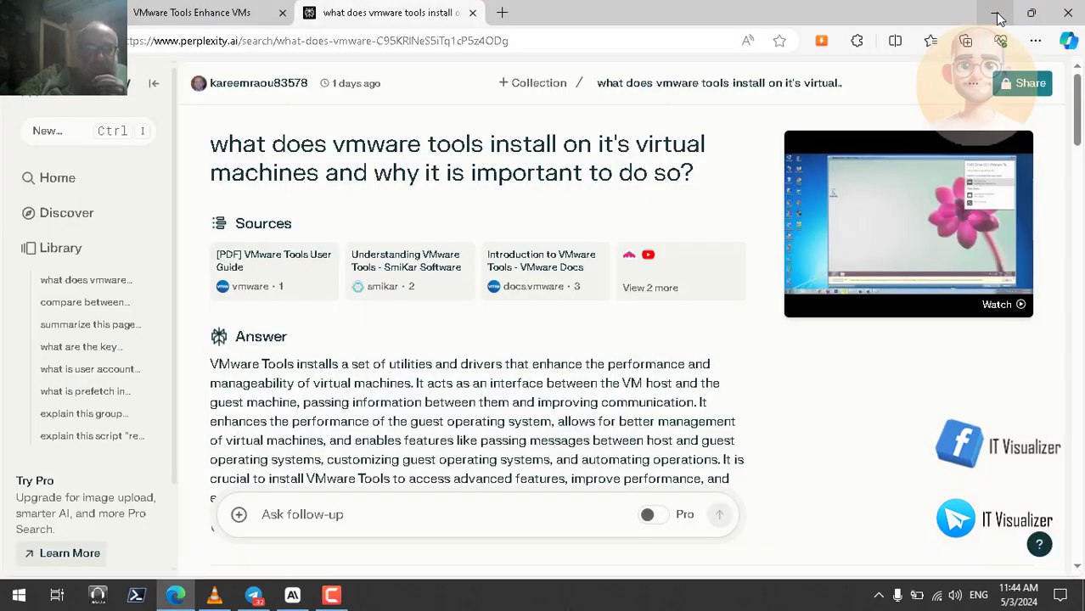
pyautogui.click(998, 14)
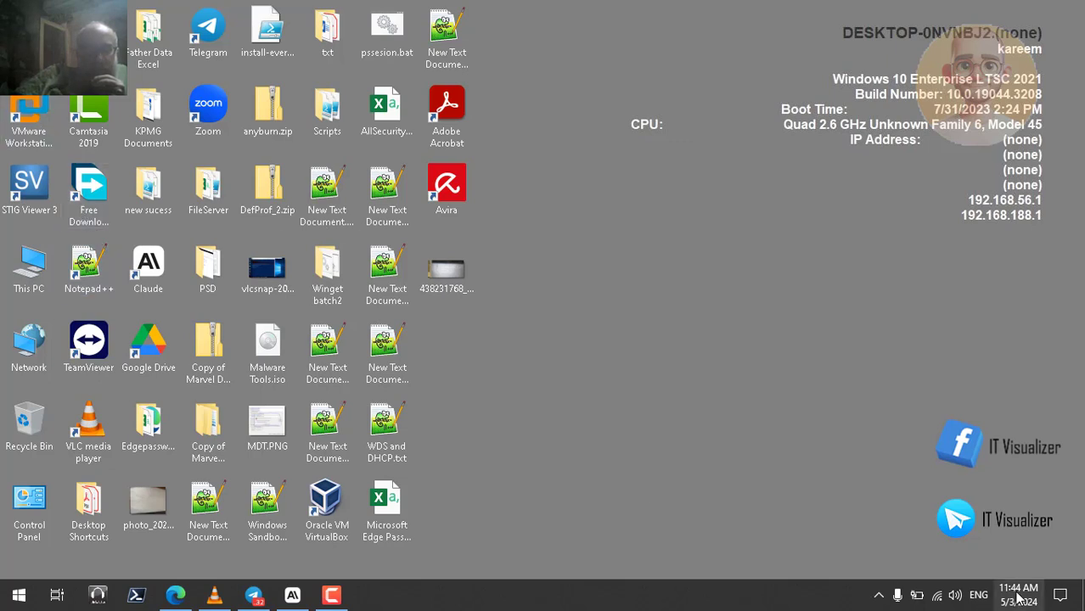
pyautogui.click(39, 124)
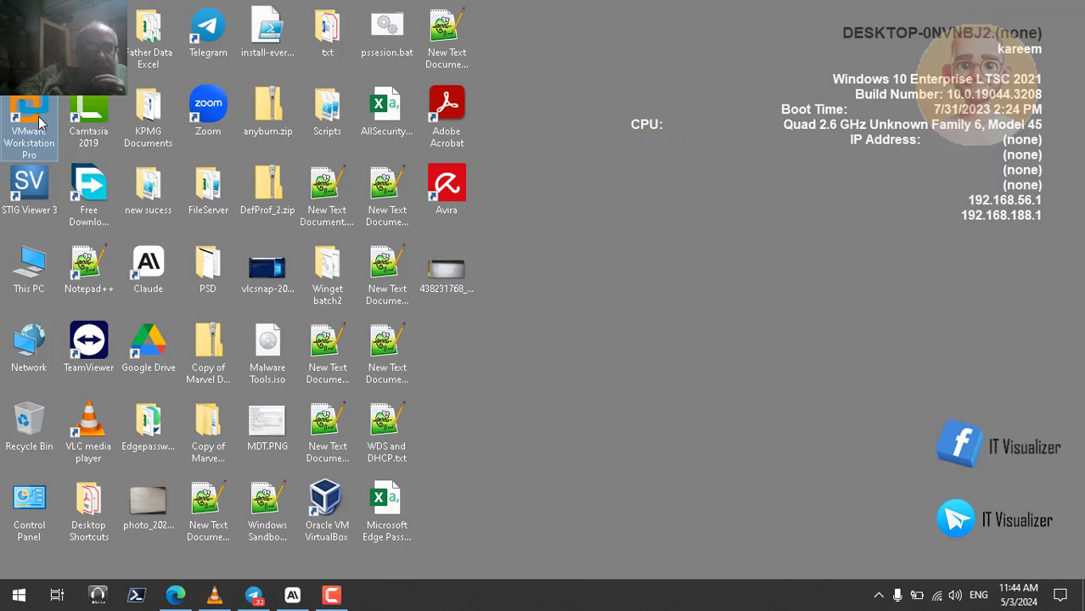
pyautogui.doubleClick(39, 123)
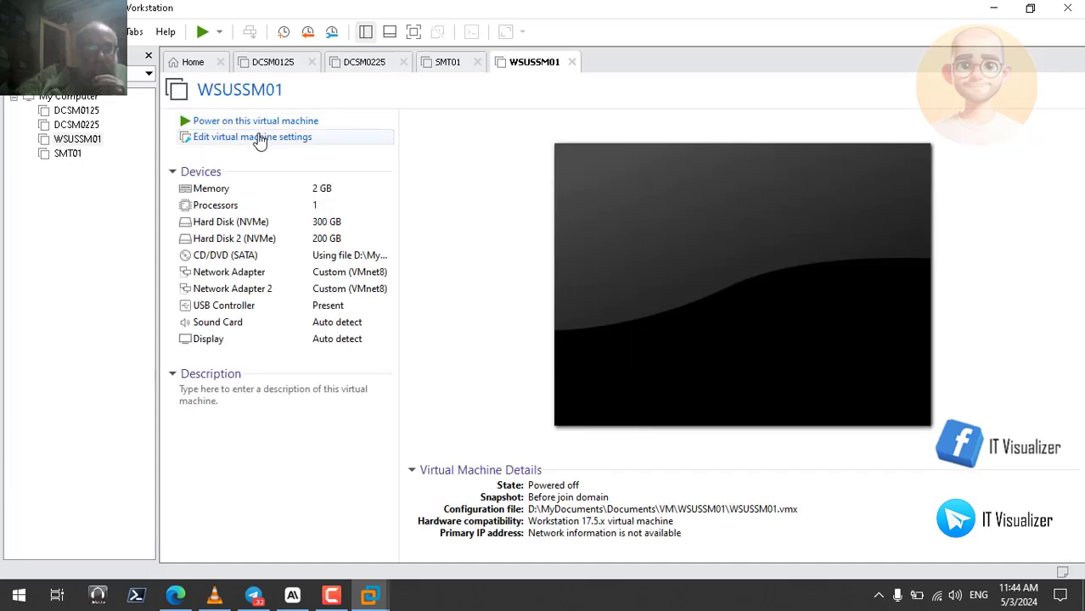
# Examine the VMware Tools options in WSUSSM01's virtual machine settings, cancel the dialog and close VMware Workstation
pyautogui.click(259, 138)
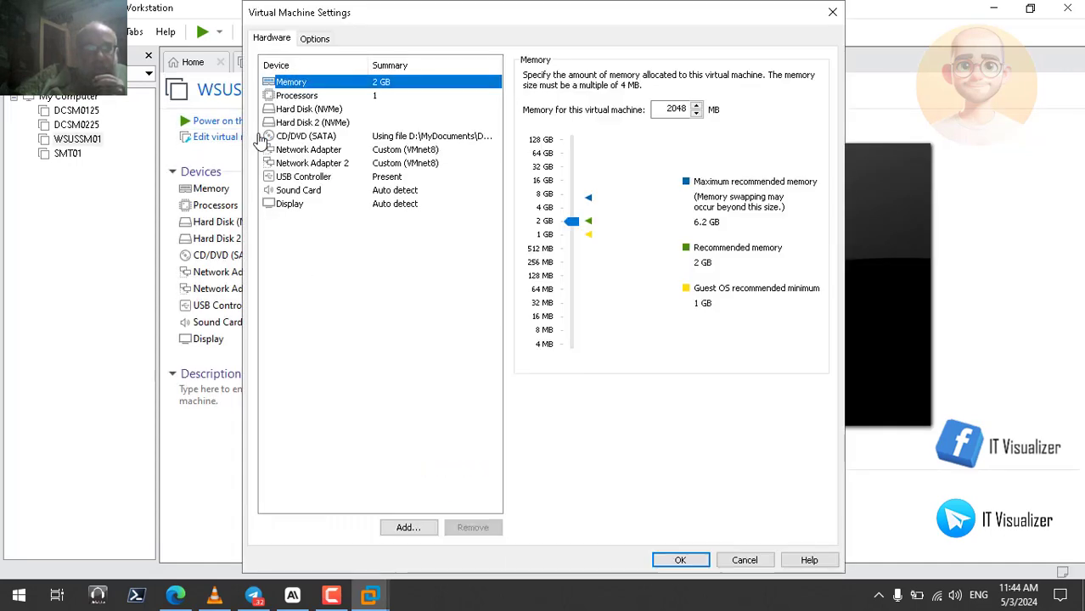
pyautogui.click(322, 42)
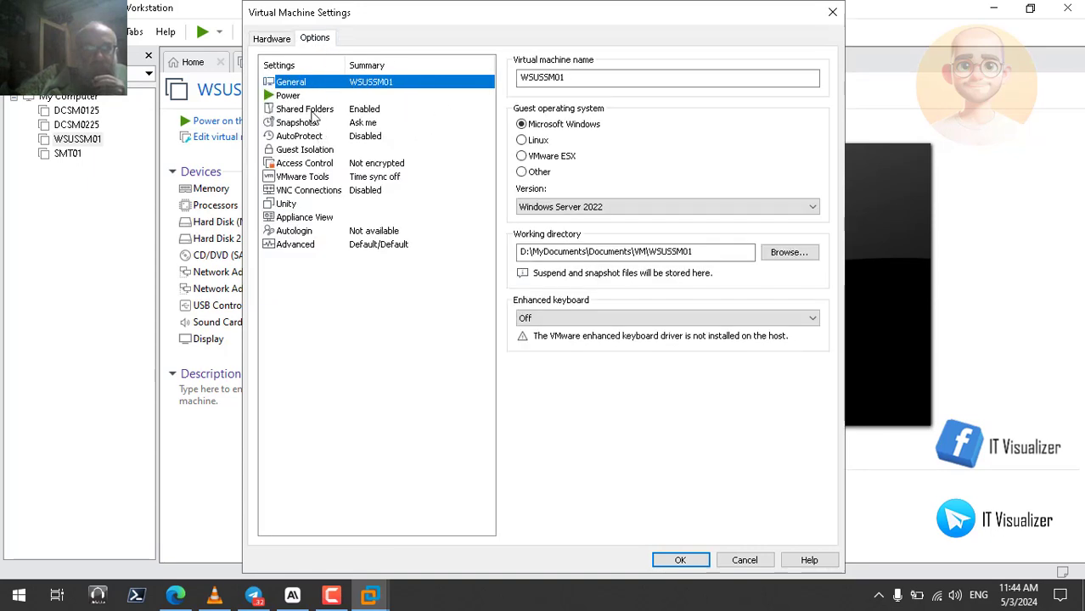
pyautogui.click(311, 180)
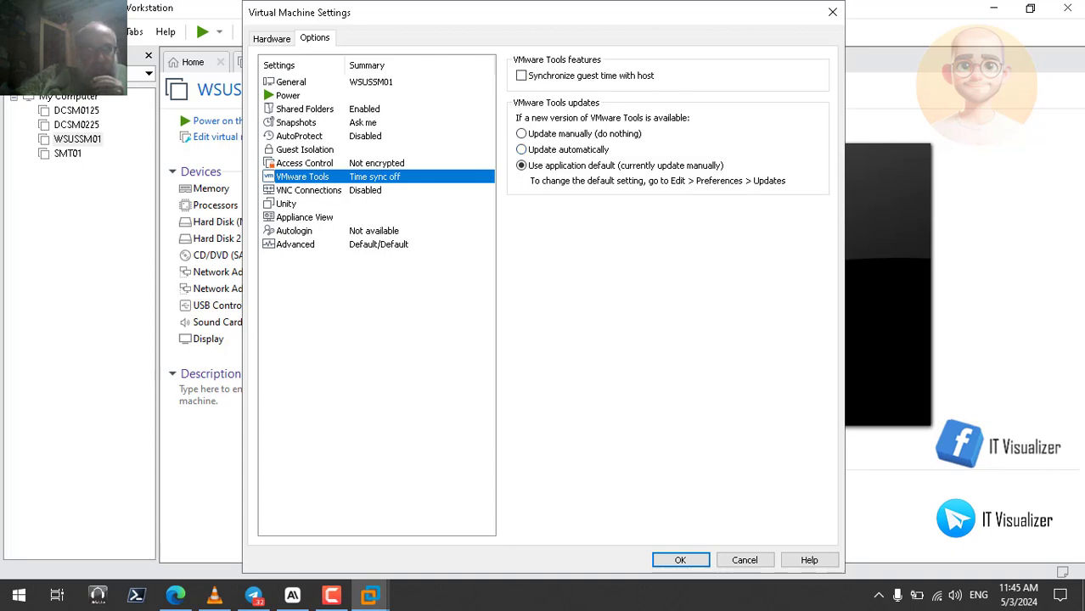
pyautogui.click(745, 561)
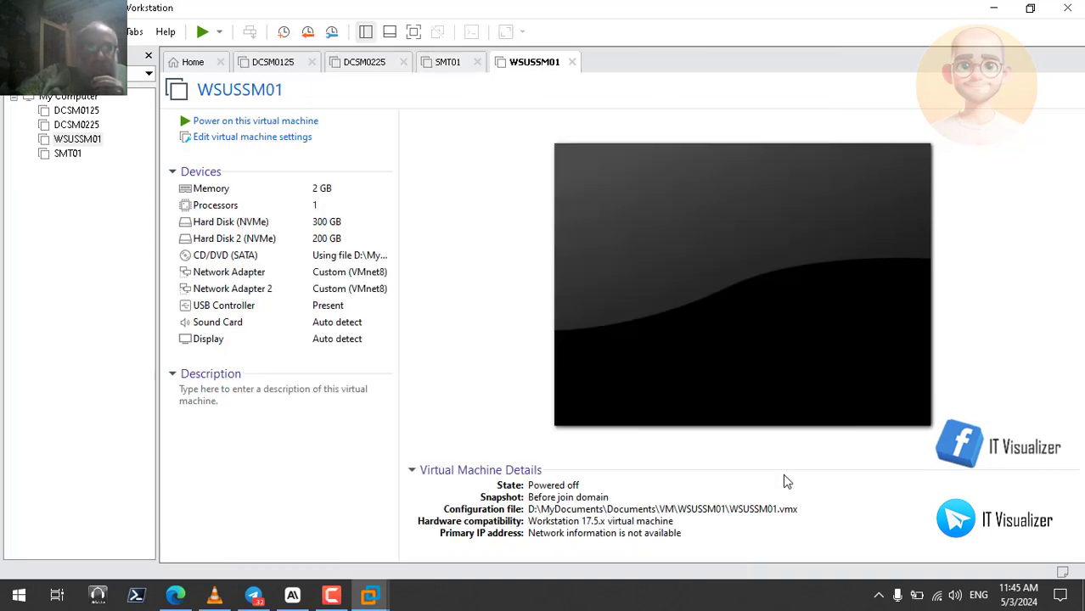
pyautogui.click(1072, 9)
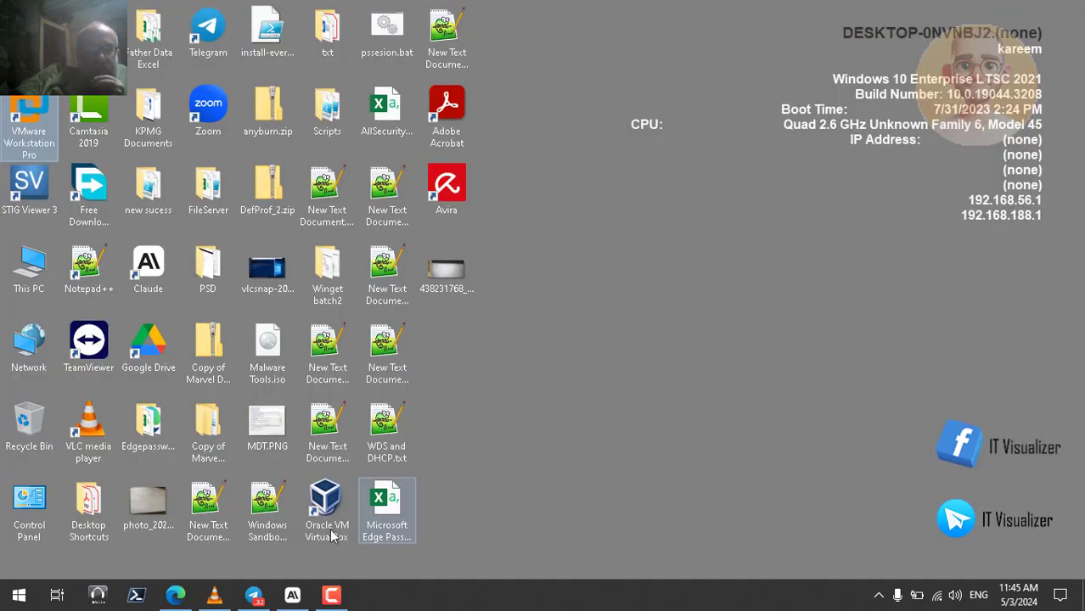
# Switch to the VLC recording in full screen and resume playback from 09:28 through the VMware Tools setup and restart
pyautogui.click(212, 599)
pyautogui.doubleClick(385, 296)
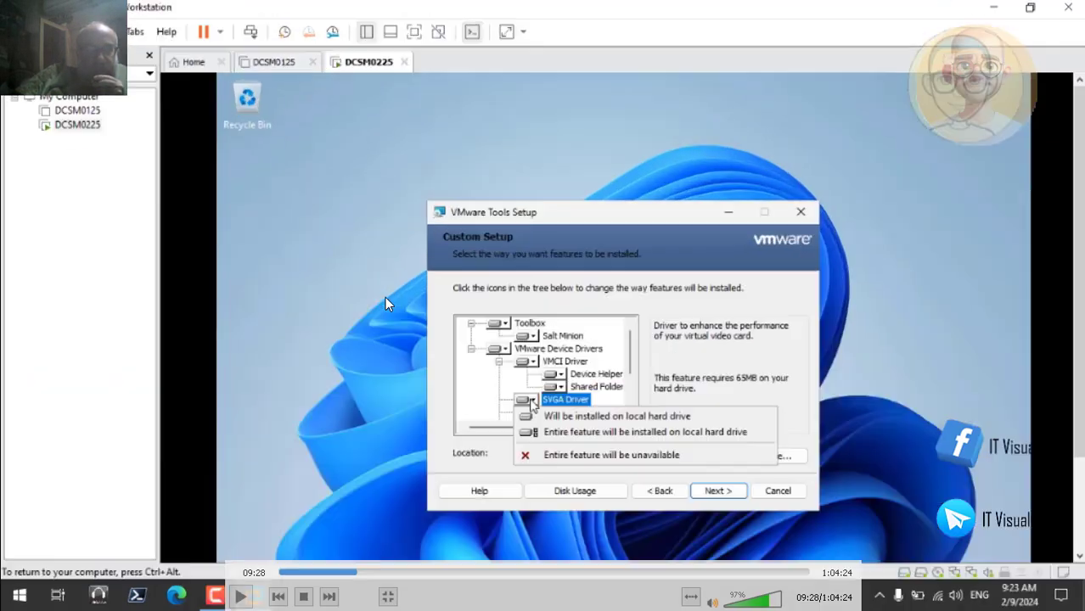
pyautogui.click(242, 598)
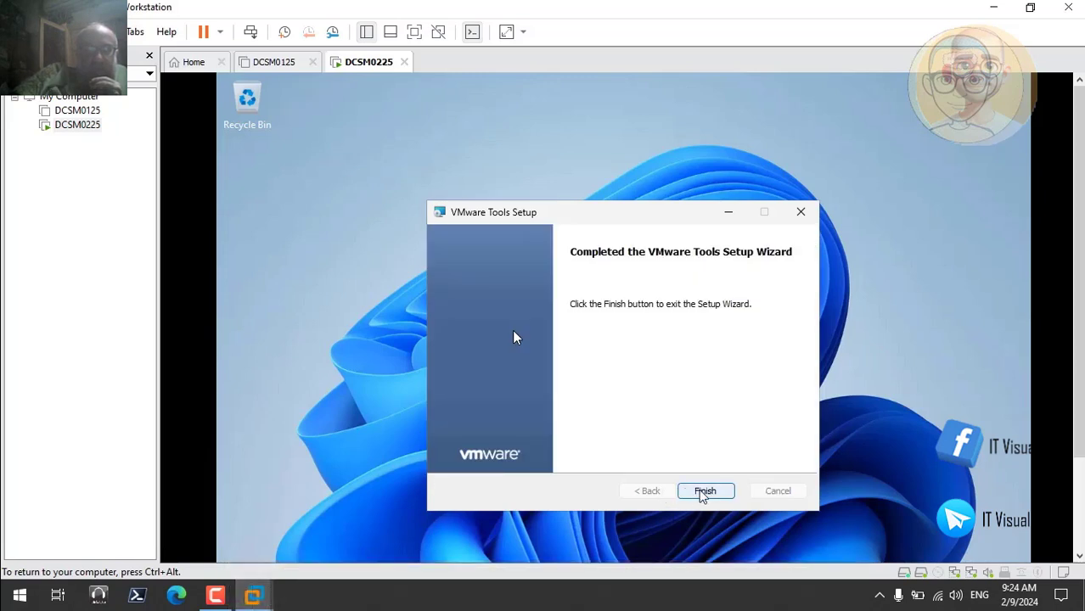
pyautogui.click(701, 493)
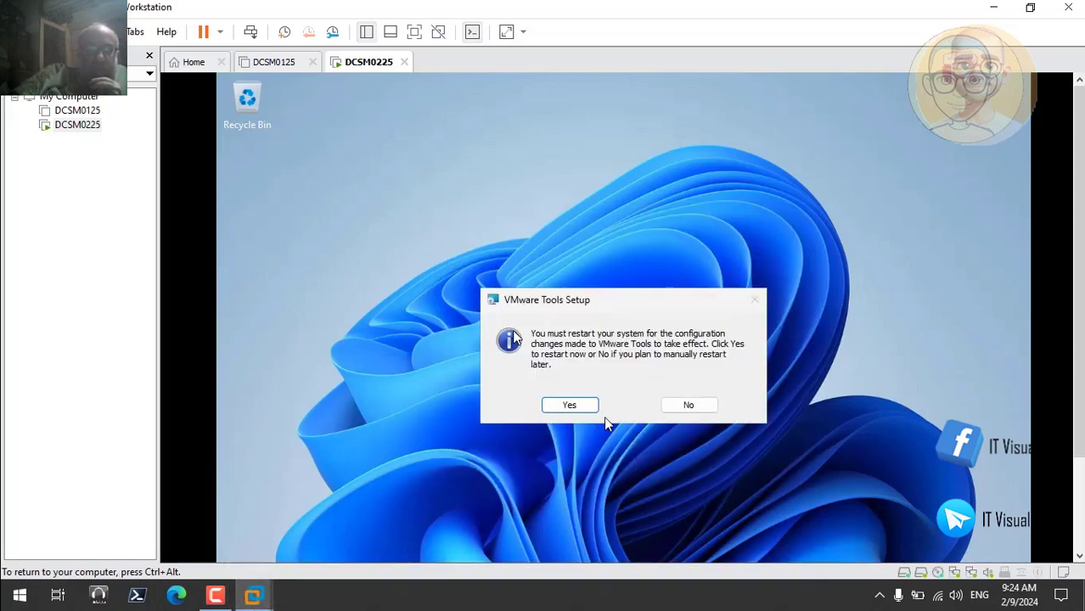
pyautogui.click(570, 405)
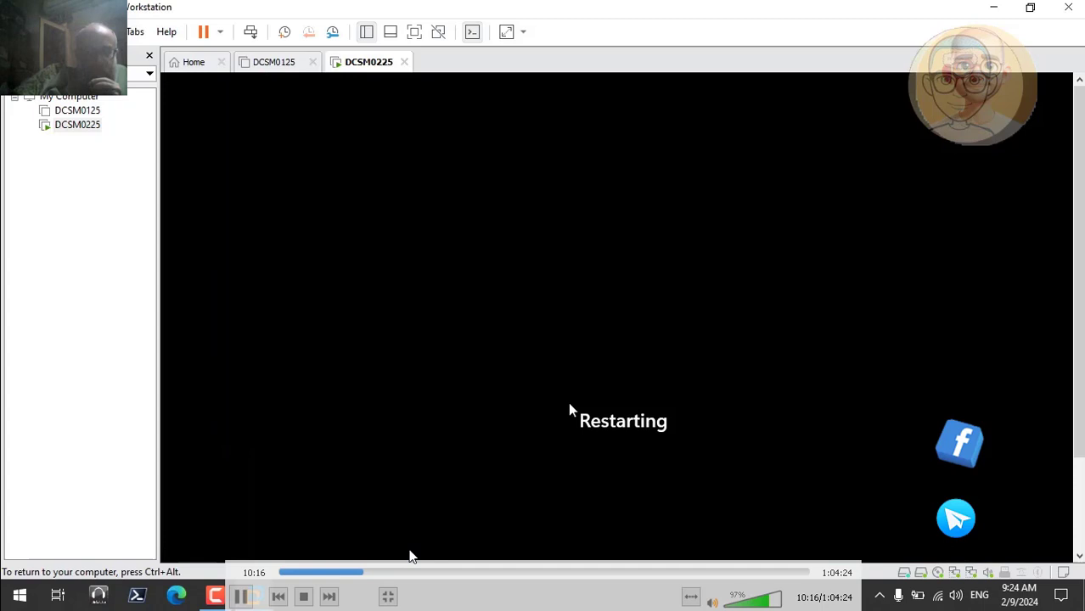
# Skip through the recording of the DCSM0225 restart and settle playback at about 11:04
pyautogui.click(369, 574)
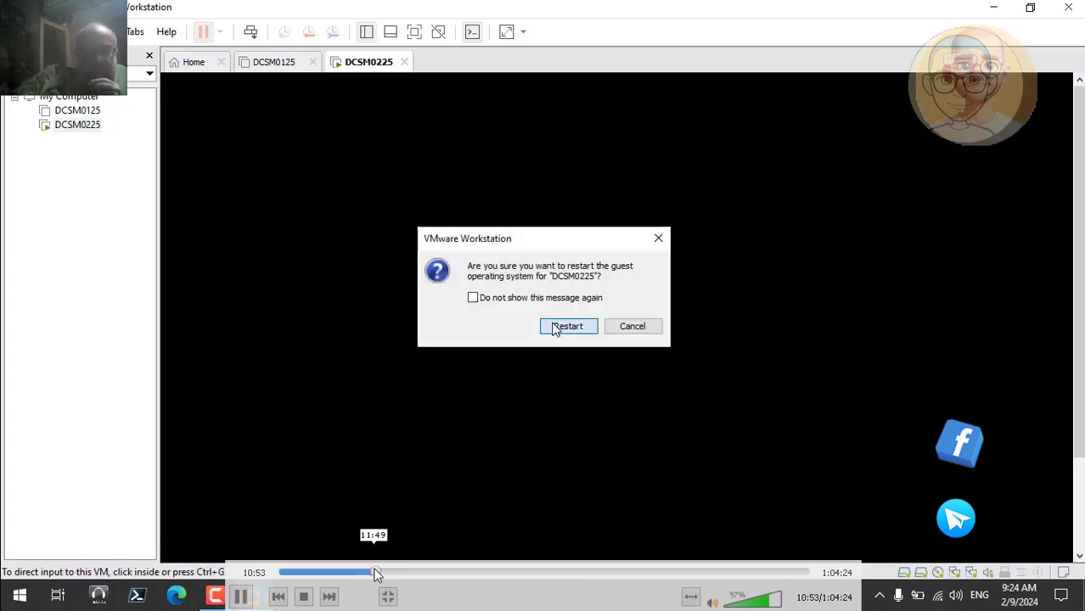
pyautogui.click(371, 574)
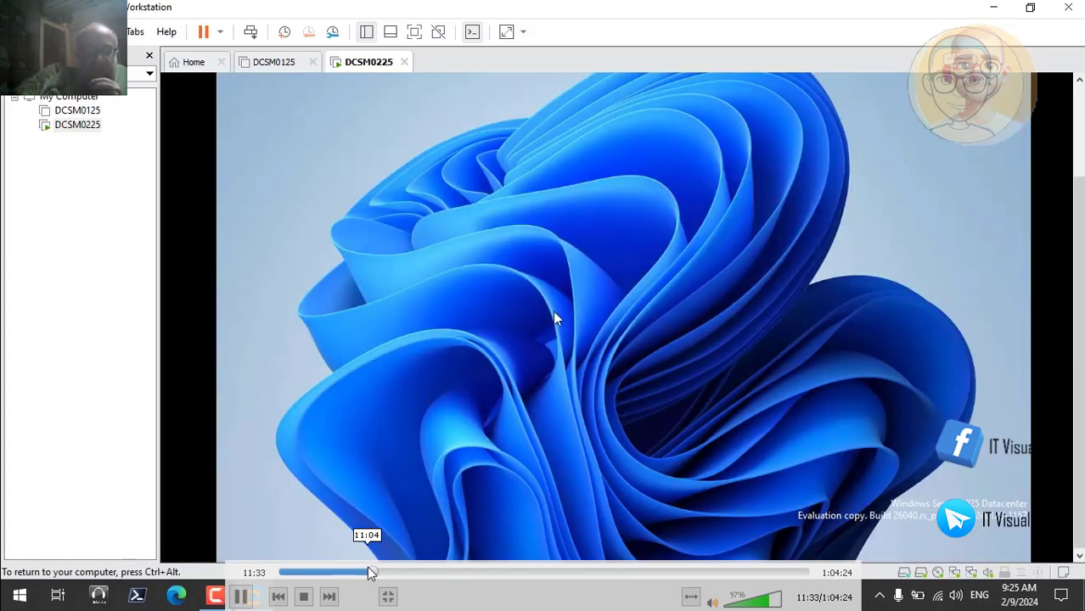
pyautogui.click(368, 572)
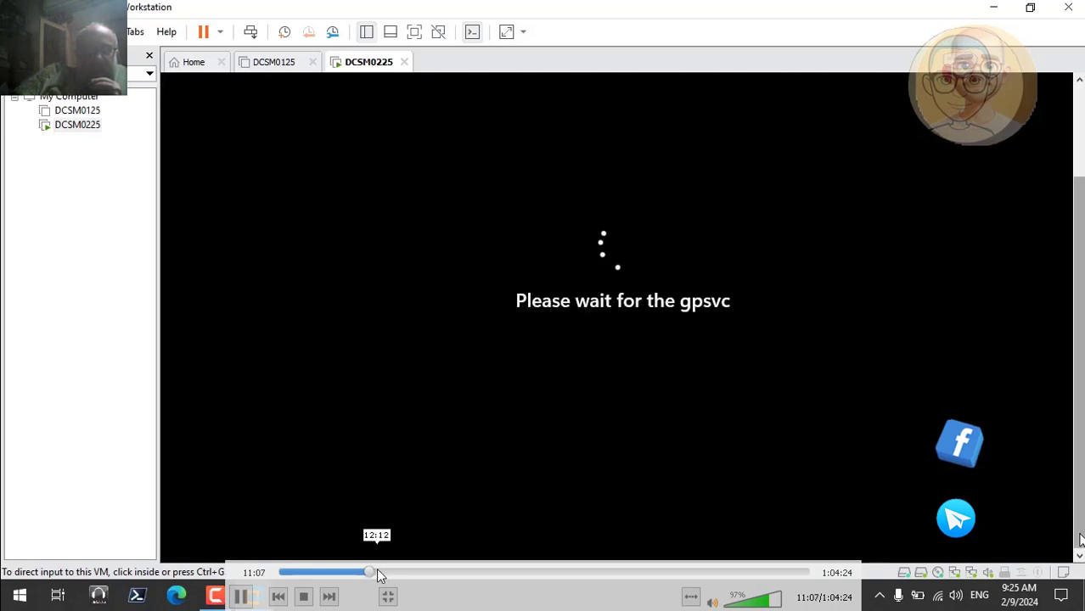
# Skip through the recording of the DCSM0225 sign-in and display changes and settle playback at about 14:24
pyautogui.click(377, 575)
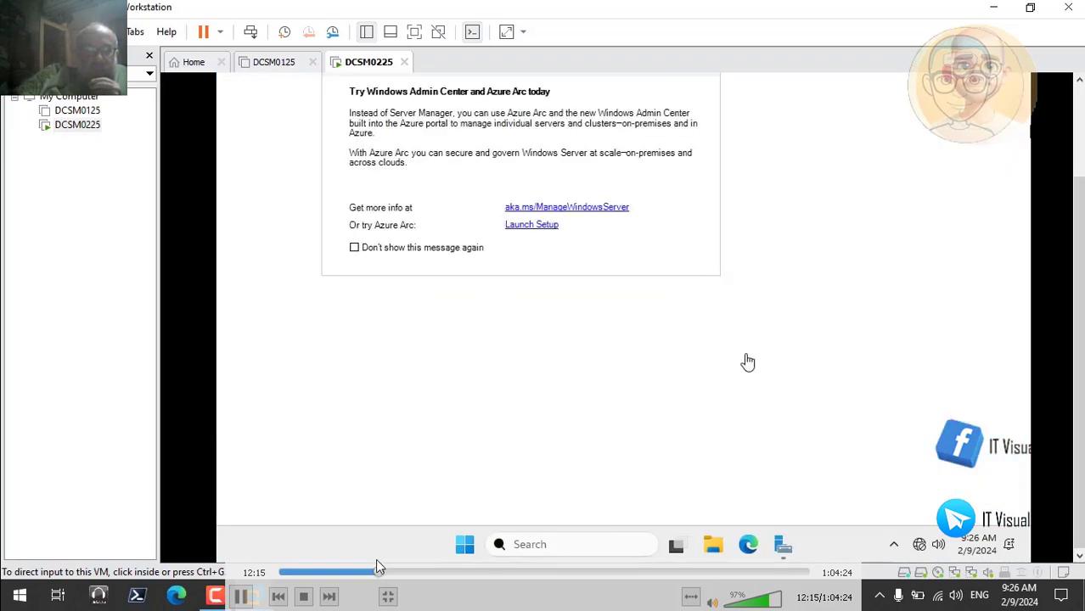
pyautogui.click(384, 575)
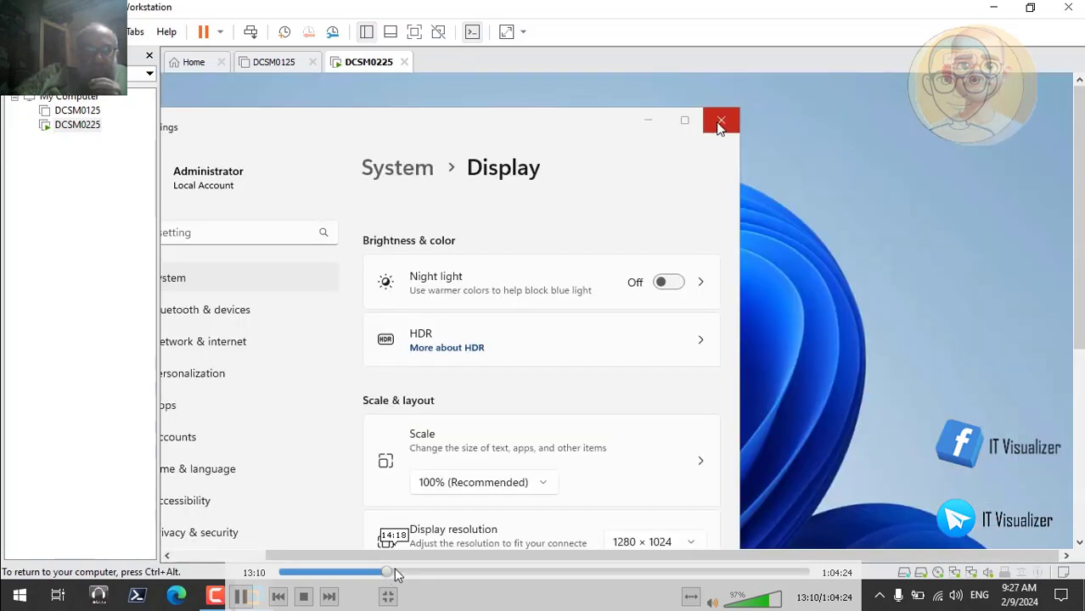
pyautogui.click(395, 575)
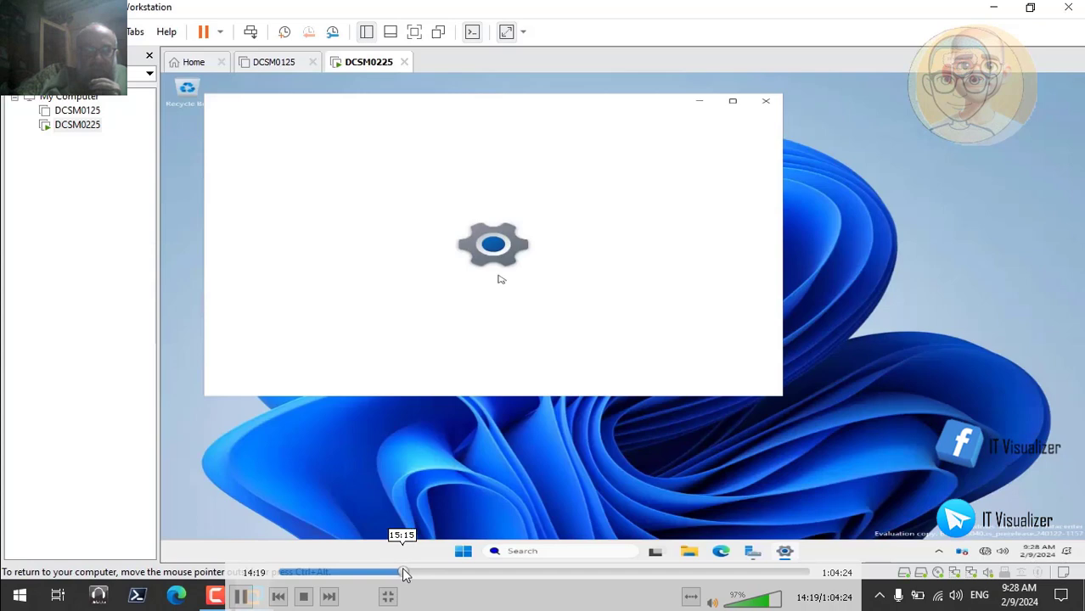
pyautogui.click(403, 575)
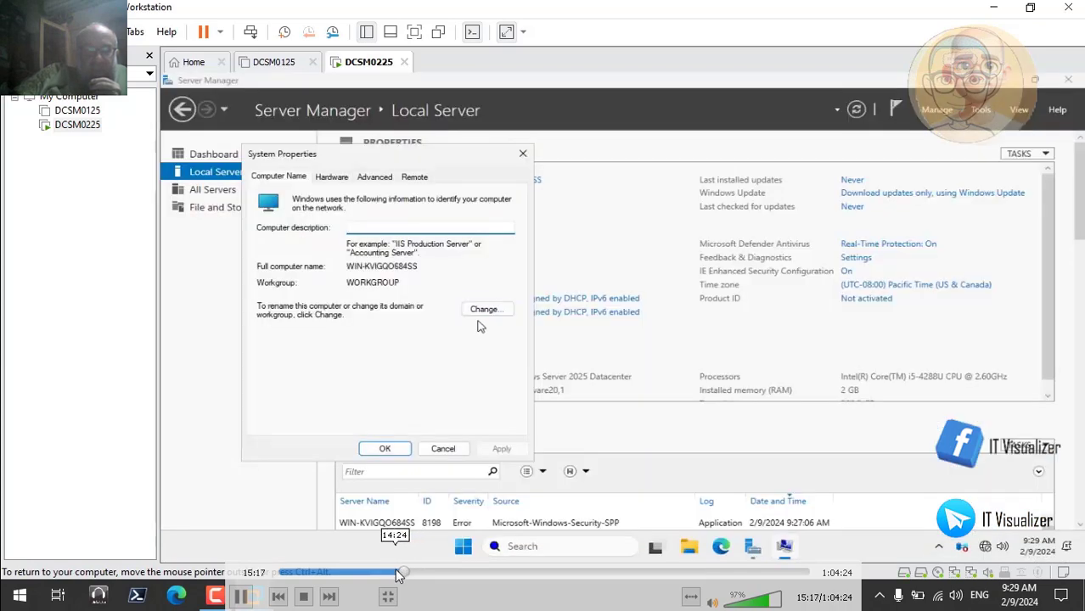
pyautogui.click(399, 575)
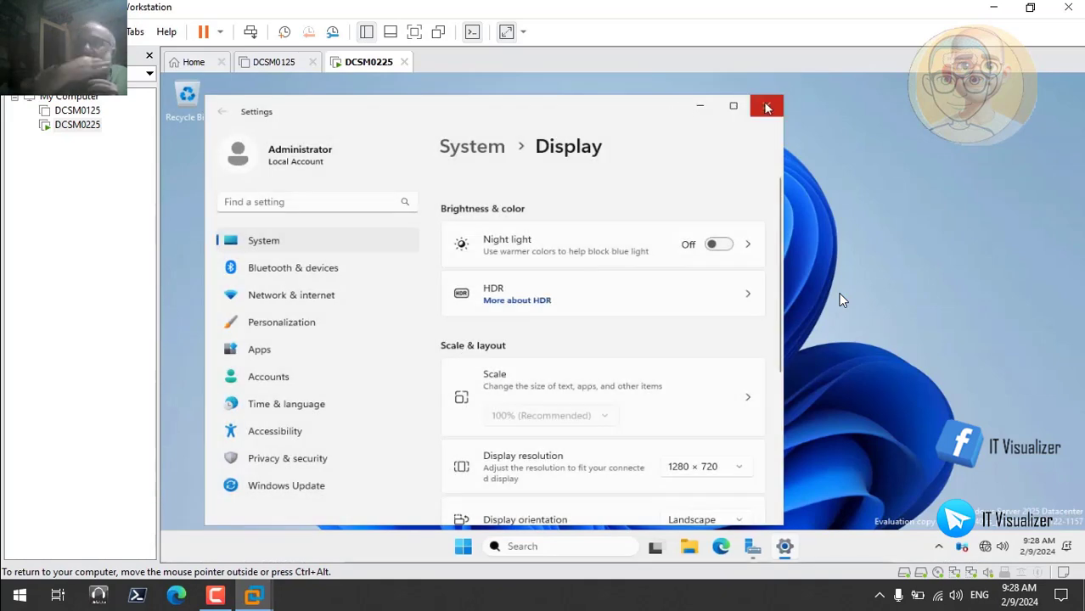
# Close the display settings and open the computer name properties from Server Manager's Local Server page
pyautogui.click(767, 106)
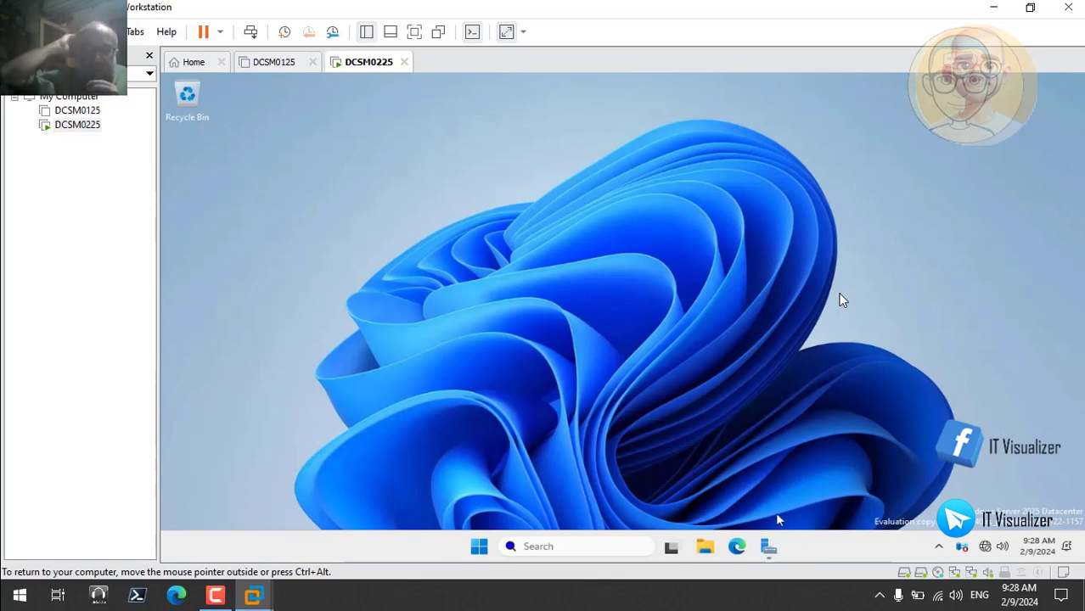
pyautogui.click(769, 548)
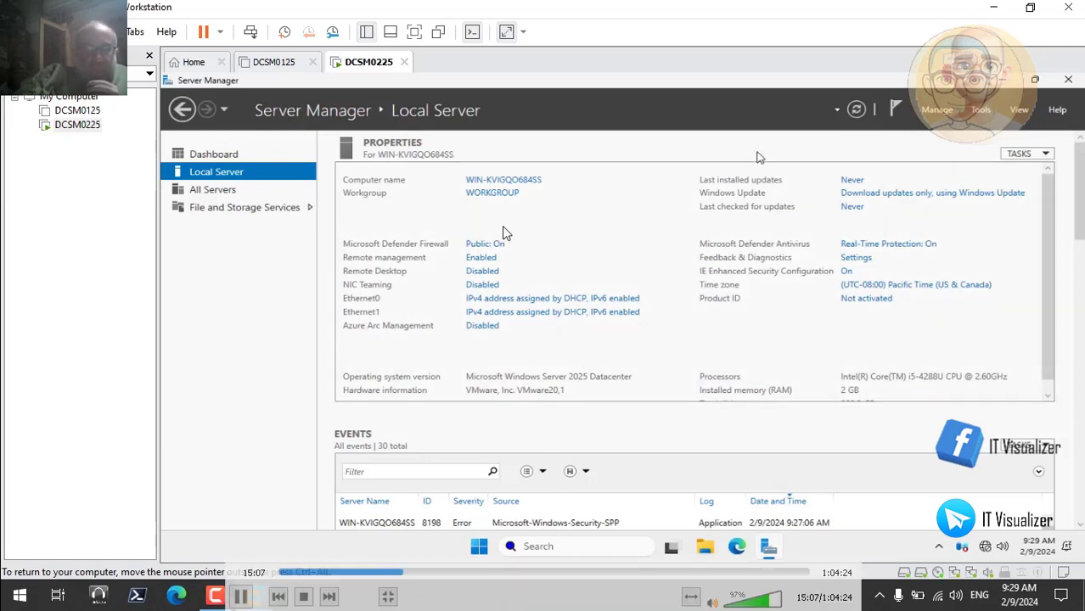
pyautogui.click(506, 181)
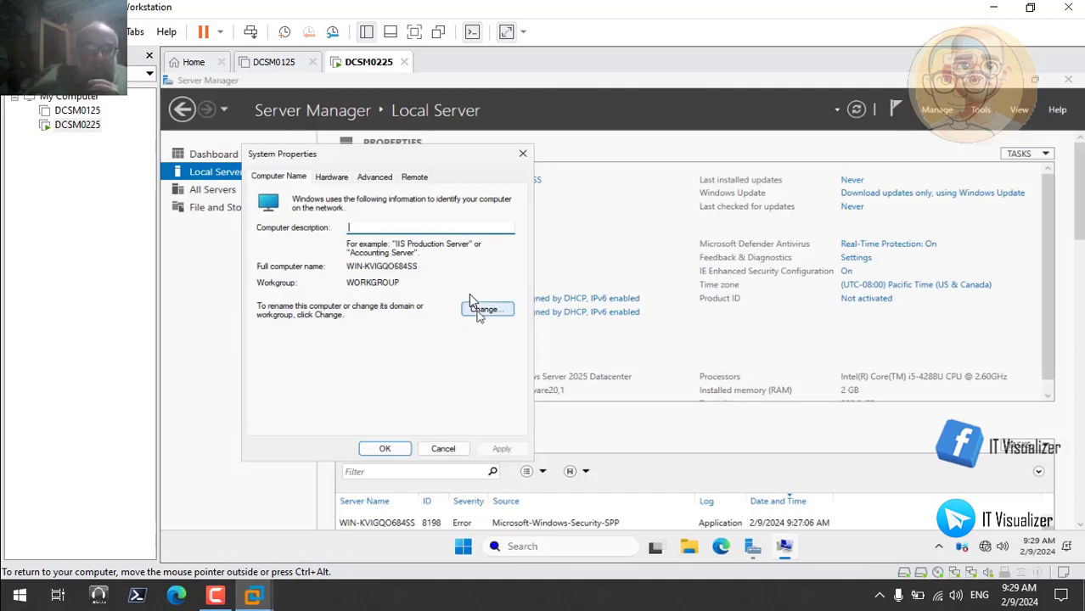
# Rename the computer to DCSM0225, keep it in WORKGROUP, and restart it to apply the change
pyautogui.click(480, 309)
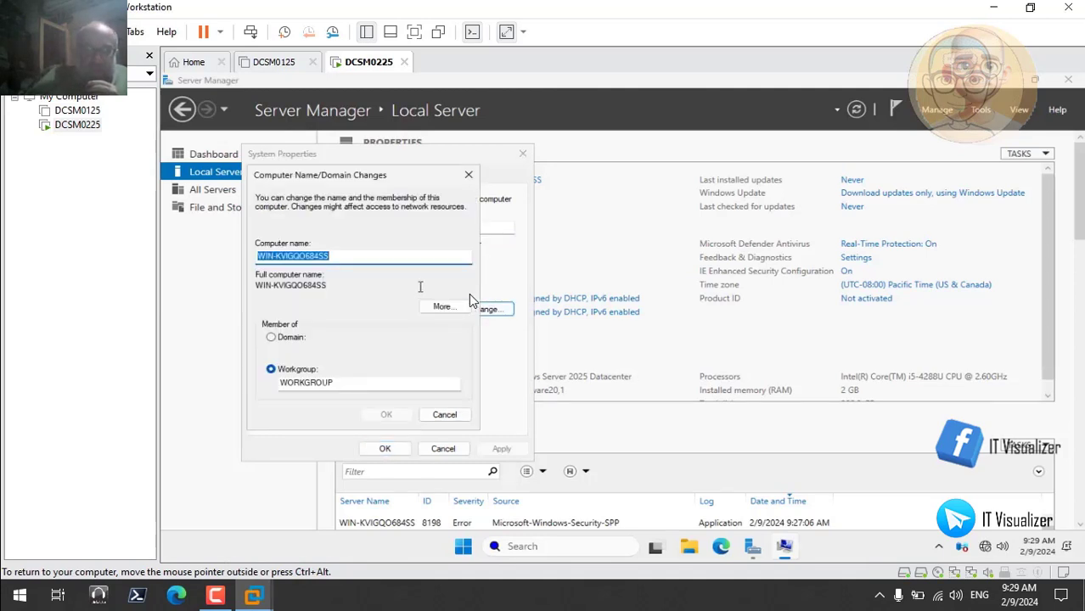
pyautogui.press('BackSpace')
pyautogui.write('DCSM02')
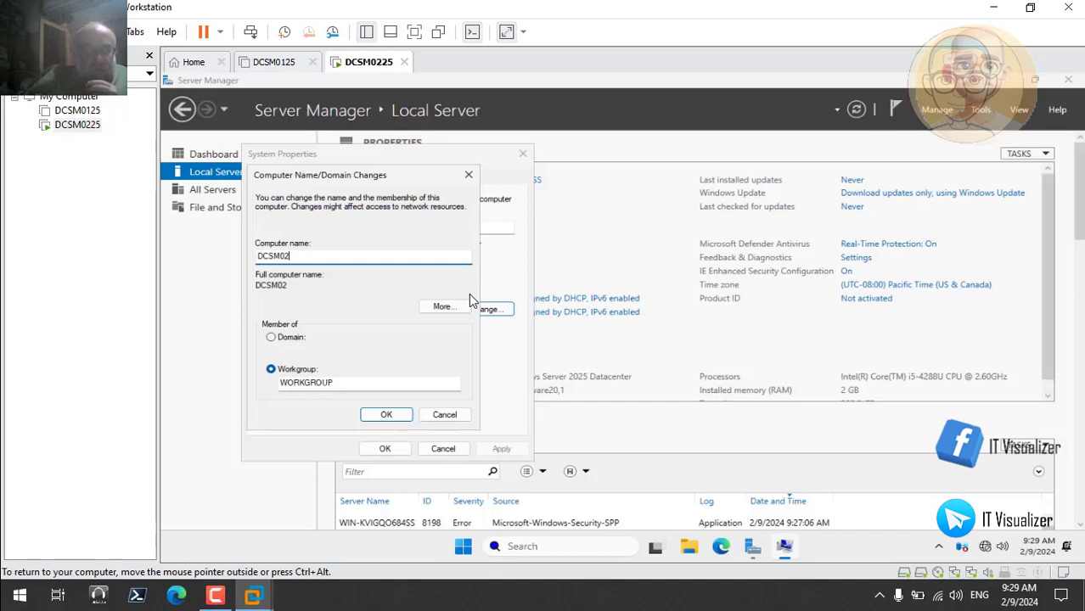
pyautogui.write('25')
pyautogui.click(387, 416)
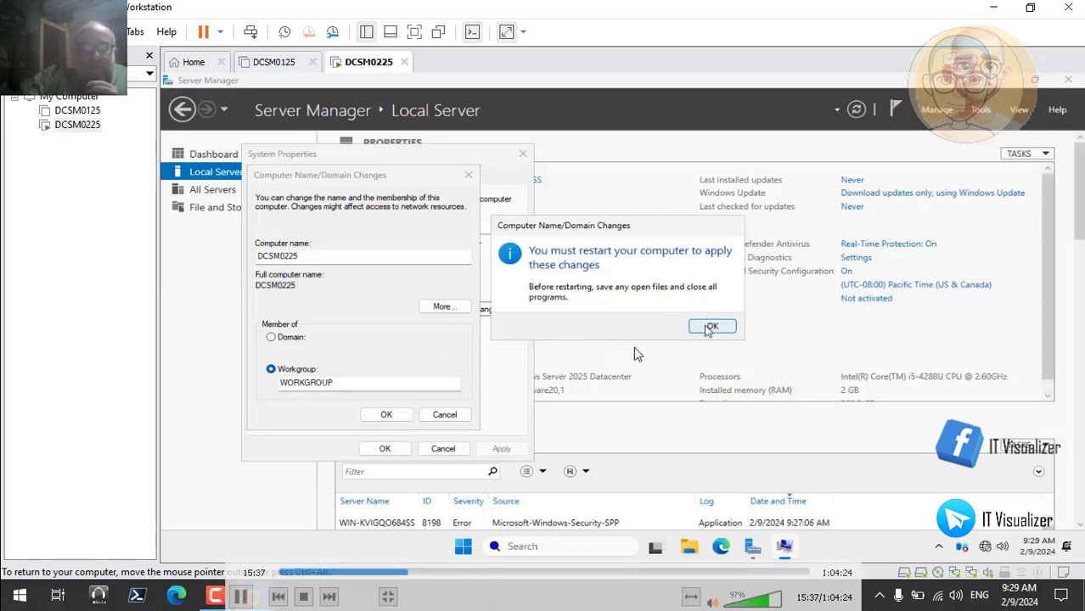
pyautogui.click(711, 325)
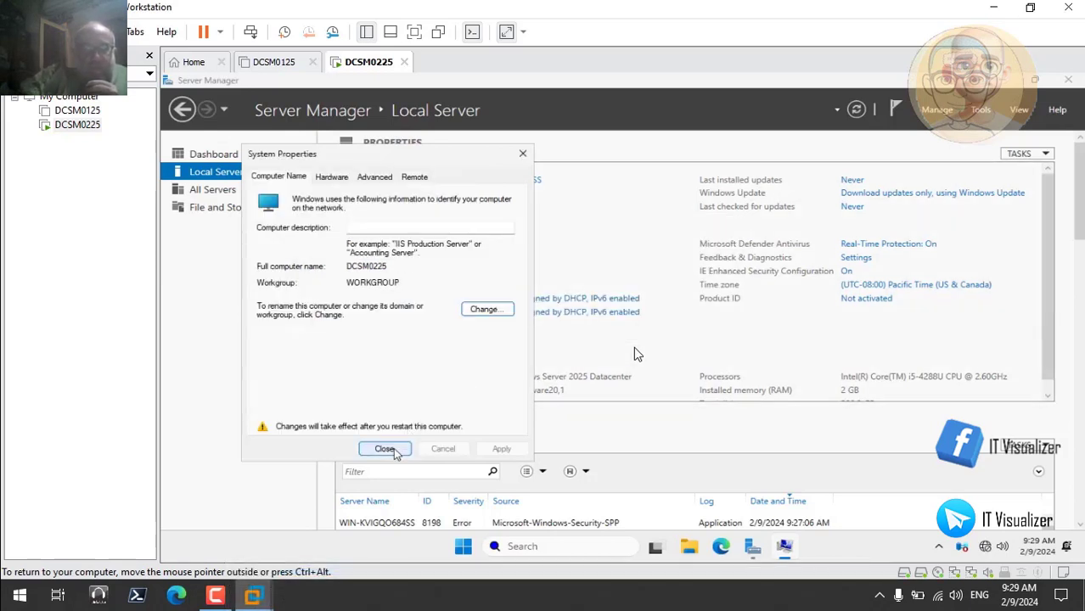
pyautogui.click(382, 448)
pyautogui.click(603, 324)
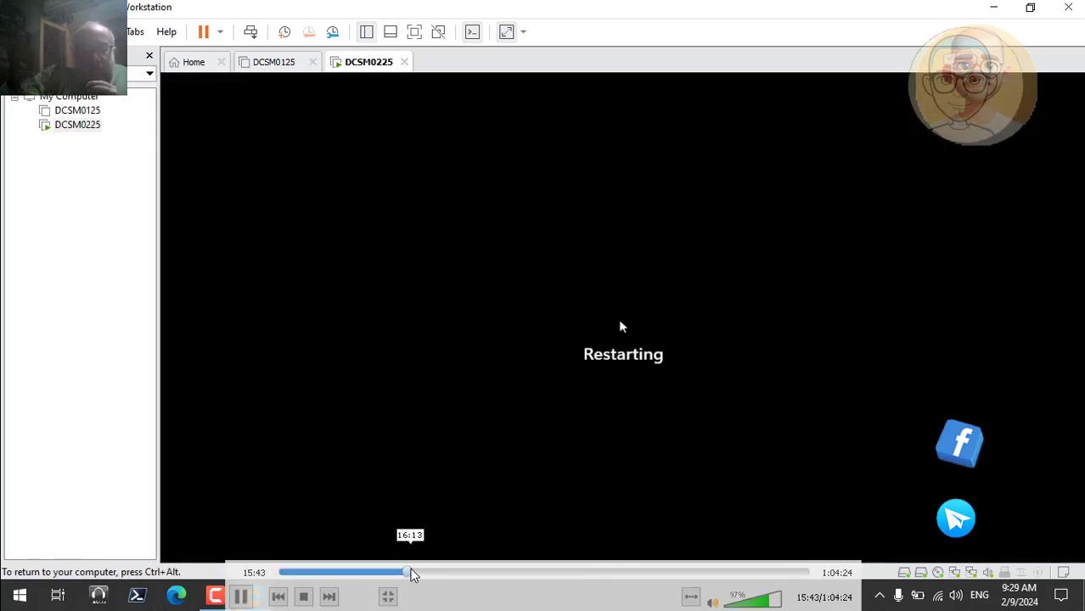
# Skip the recording past the restart and dismiss Server Manager's Azure Arc message
pyautogui.click(415, 574)
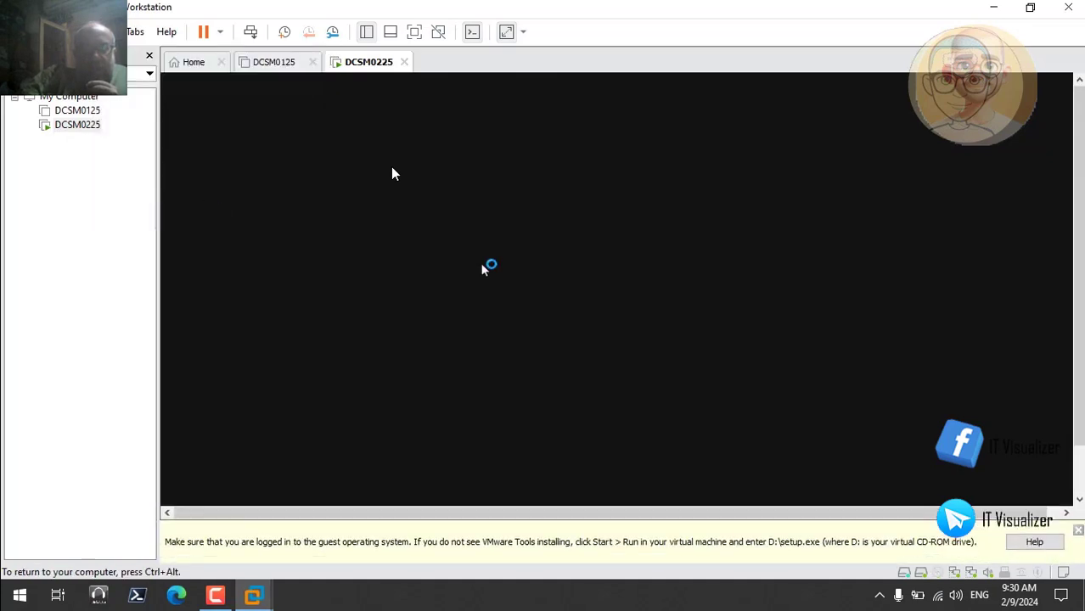
pyautogui.moveTo(516, 219)
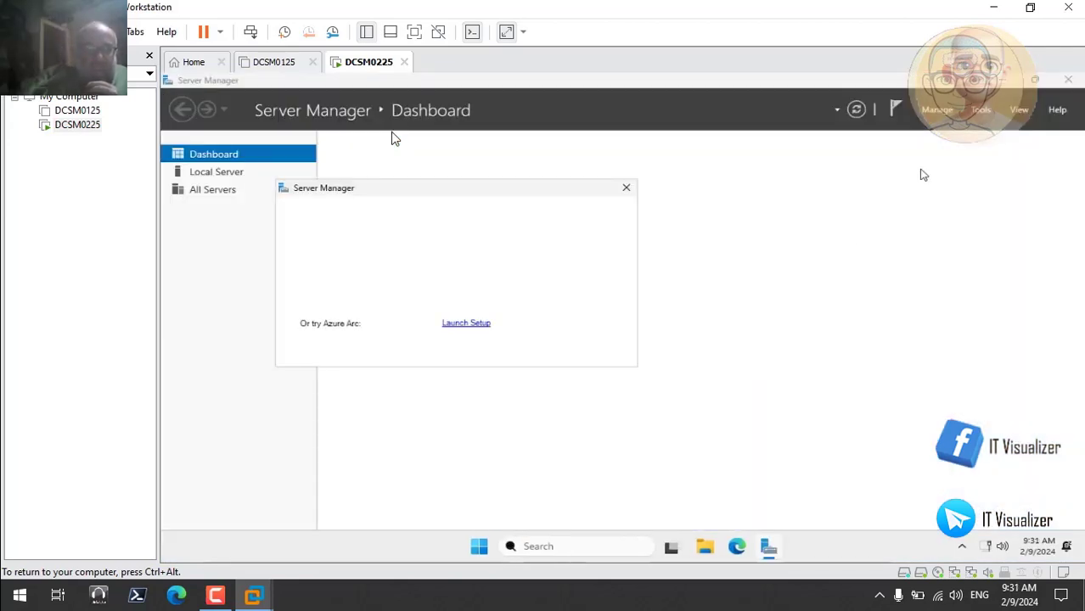
pyautogui.click(626, 188)
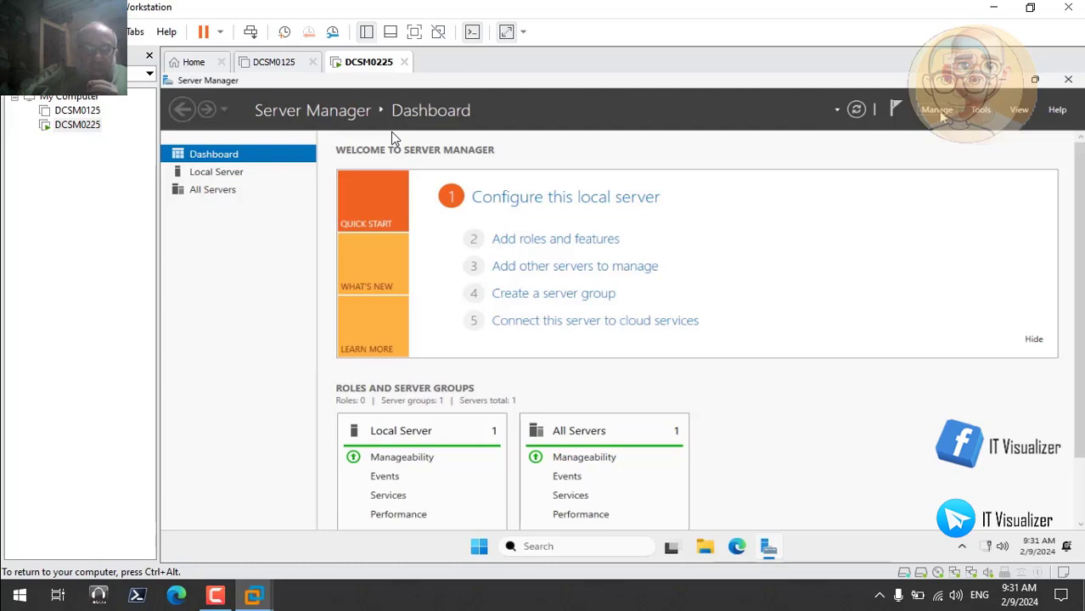
# Set Server Manager not to start automatically at logon, then close Server Manager
pyautogui.click(939, 113)
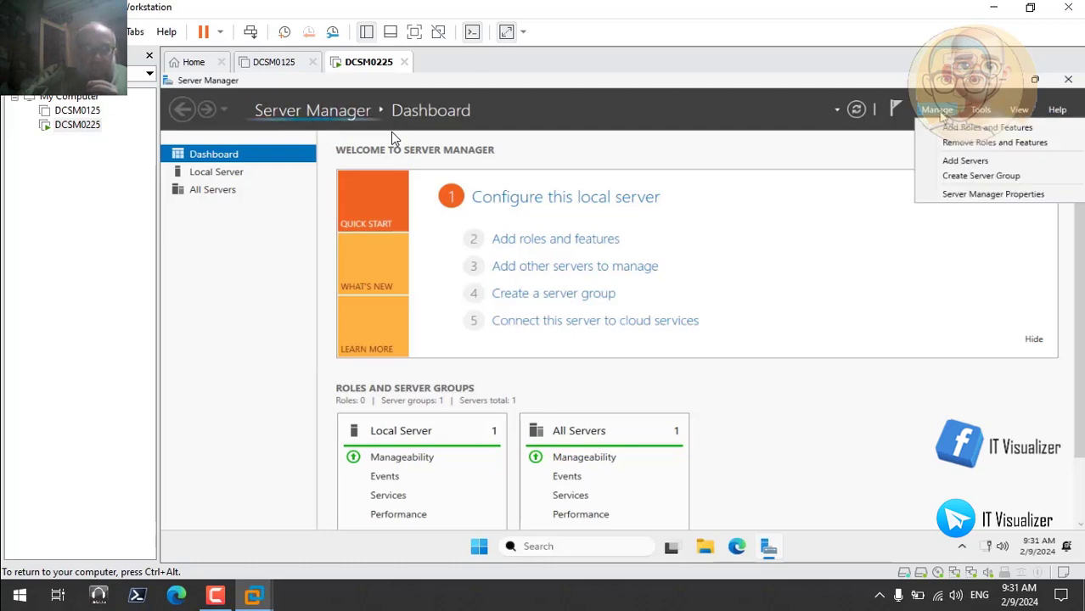
pyautogui.click(989, 193)
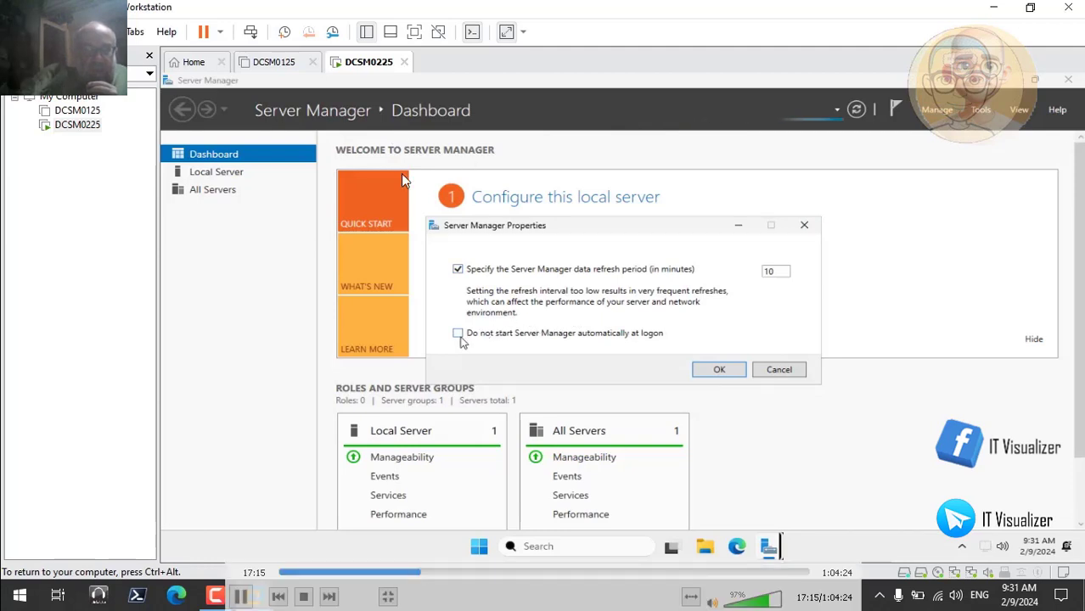
pyautogui.click(458, 333)
pyautogui.click(719, 369)
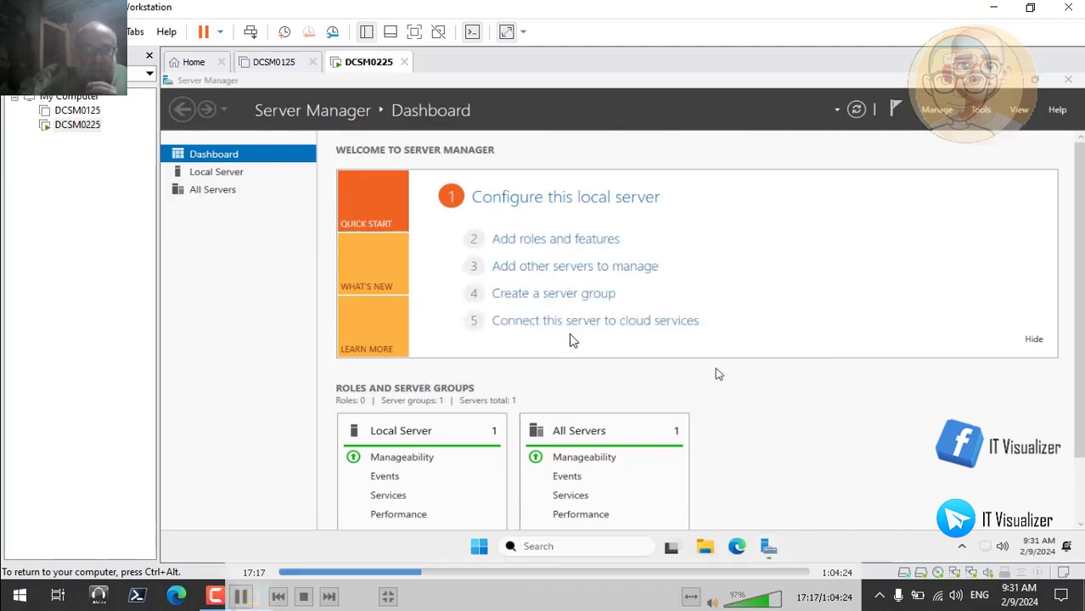
pyautogui.click(1070, 80)
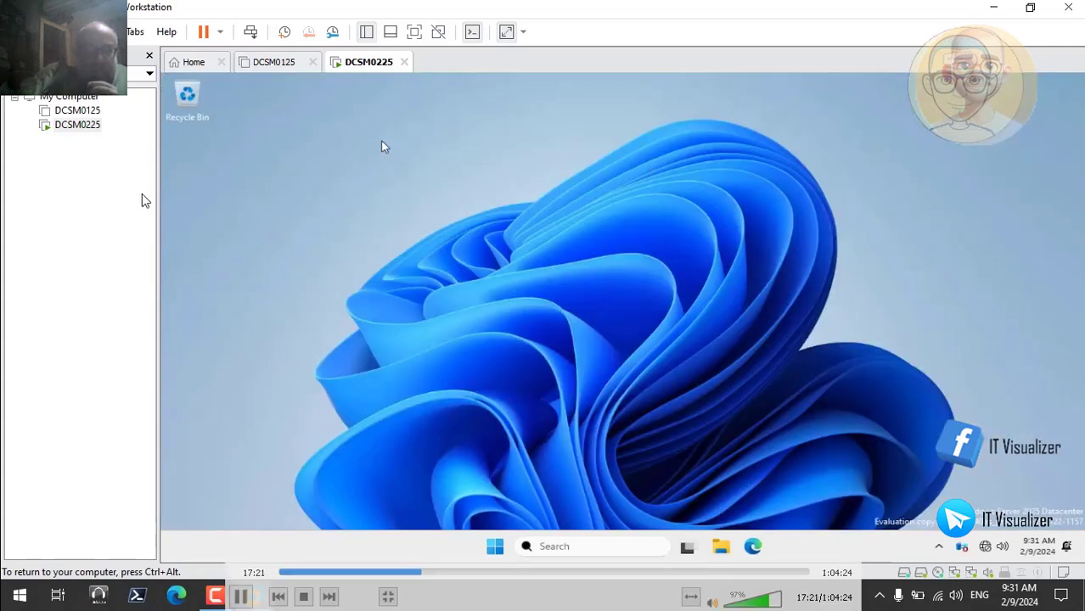
# Run setup64 from the VMware Tools DVD drive (D:), minimise the file window and continue past the wizard's welcome page
pyautogui.click(721, 548)
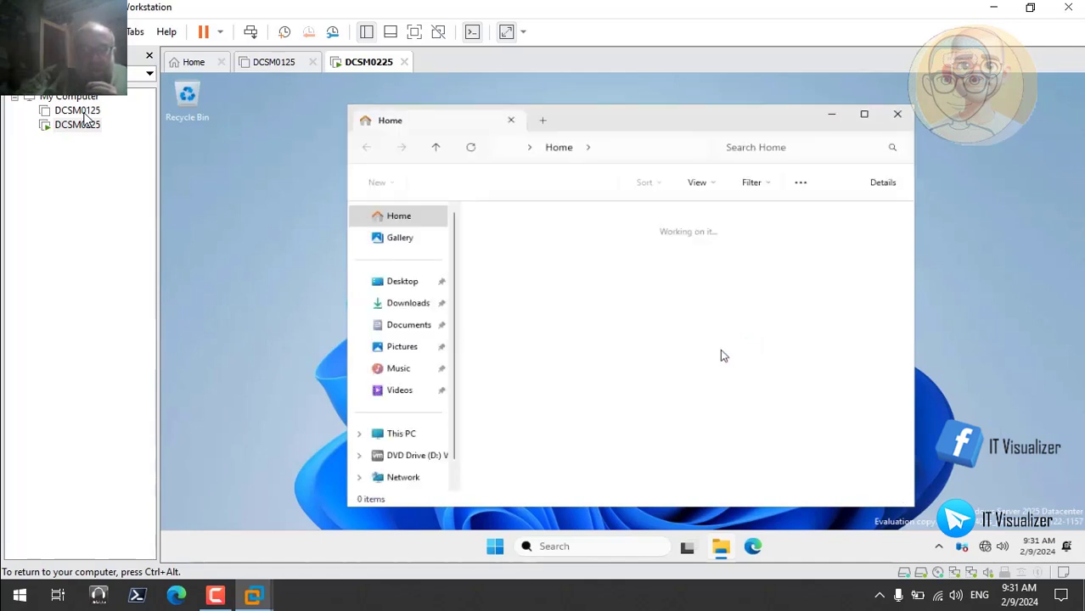
pyautogui.click(423, 456)
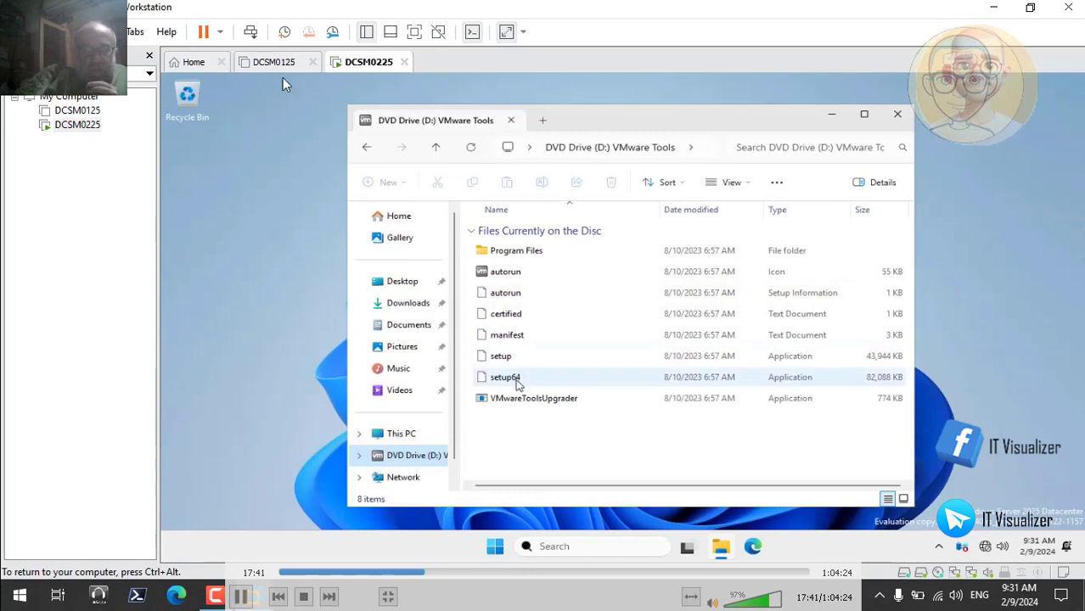
pyautogui.click(516, 379)
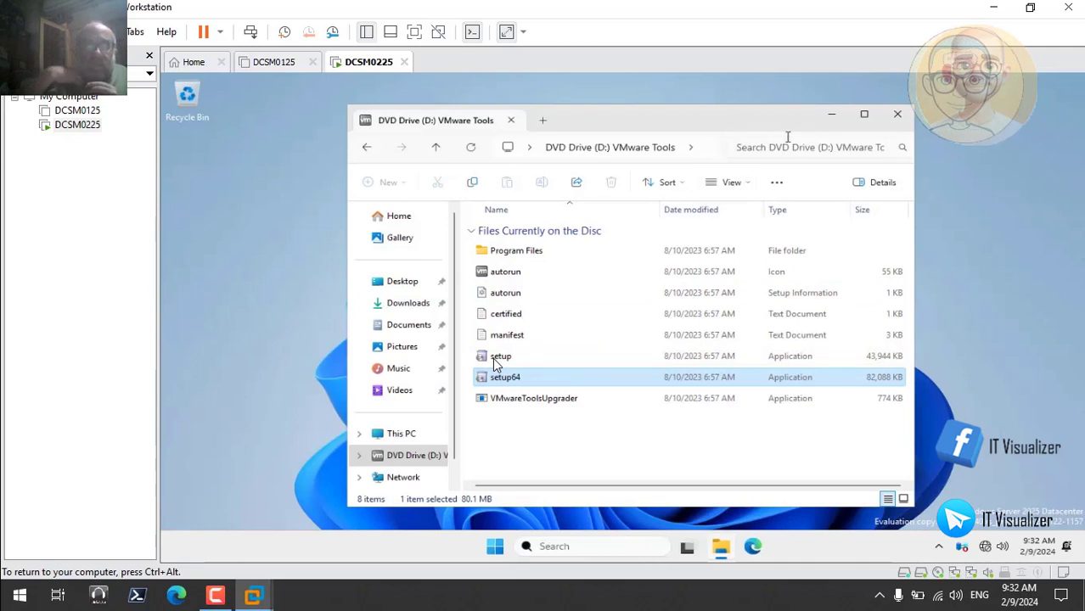
pyautogui.click(832, 118)
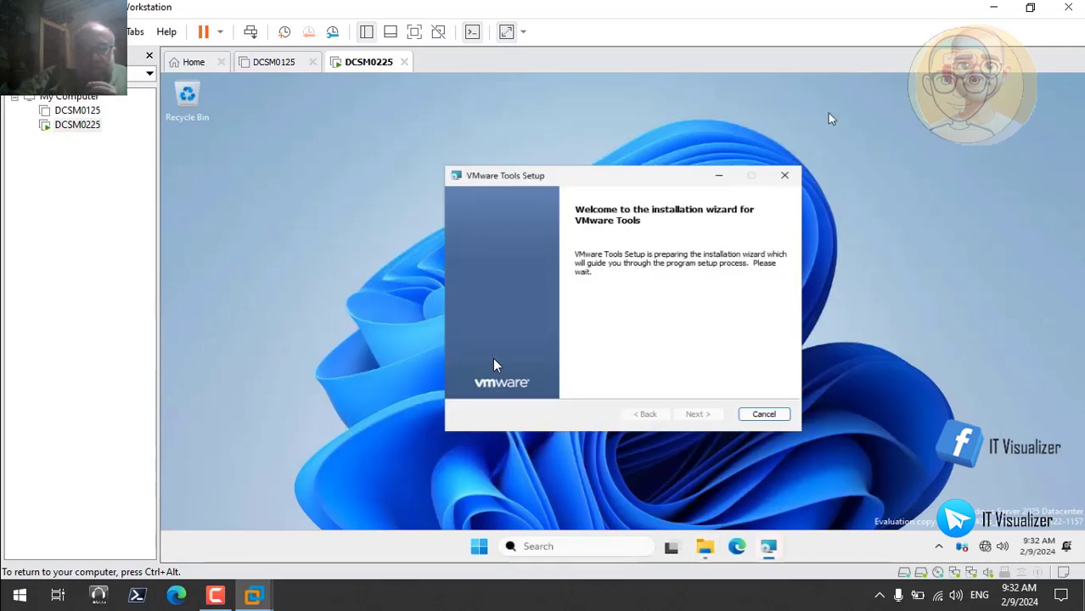
pyautogui.click(697, 414)
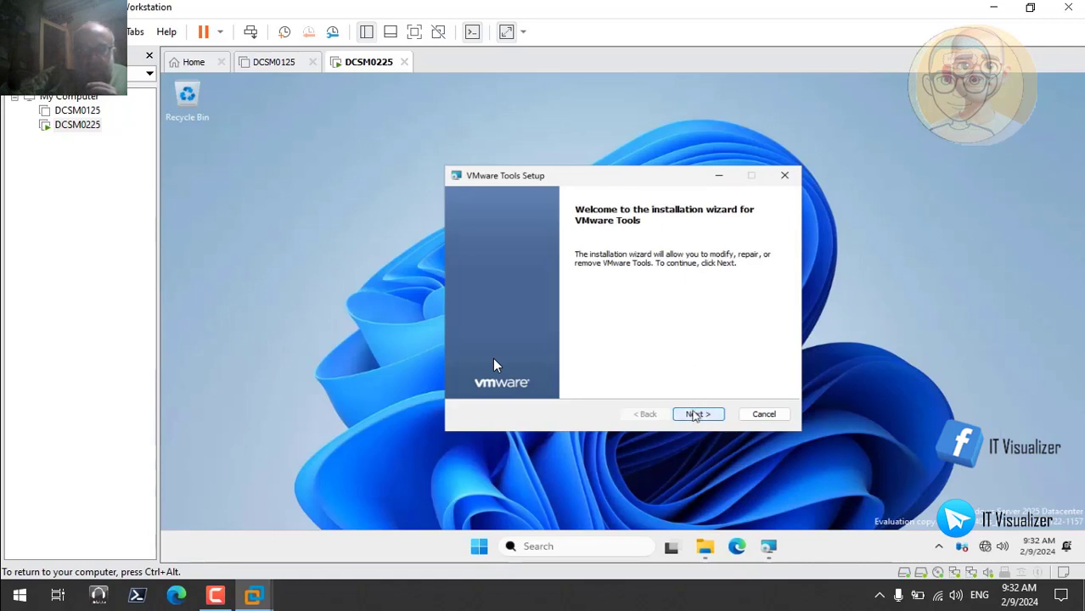
pyautogui.click(696, 415)
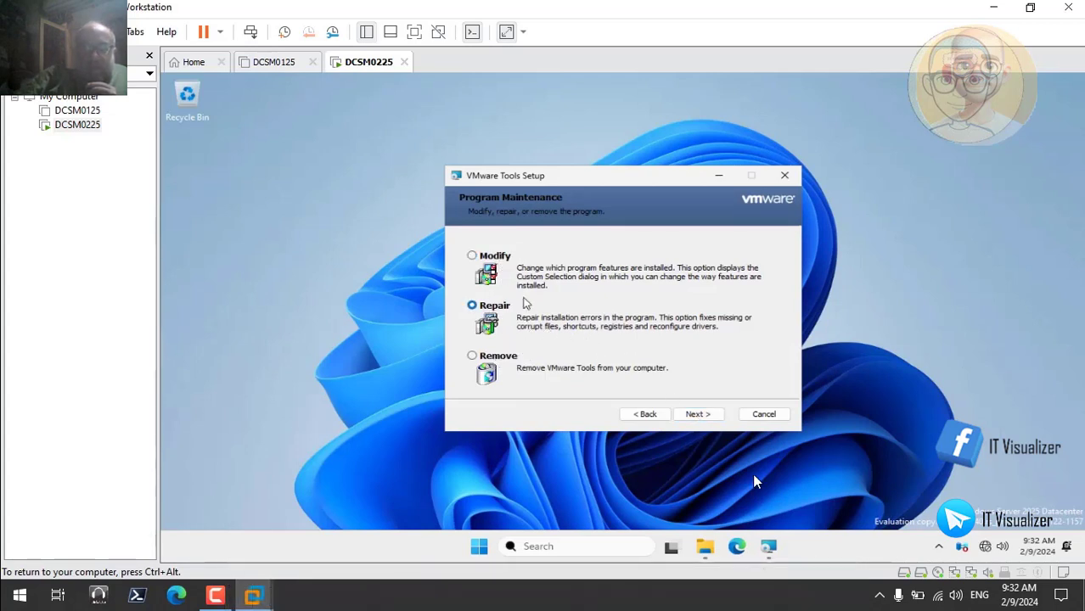
# Modify the VMware Tools installation so the entire SVGA Driver feature is installed on the local hard drive, and finish the wizard
pyautogui.click(473, 259)
pyautogui.click(699, 415)
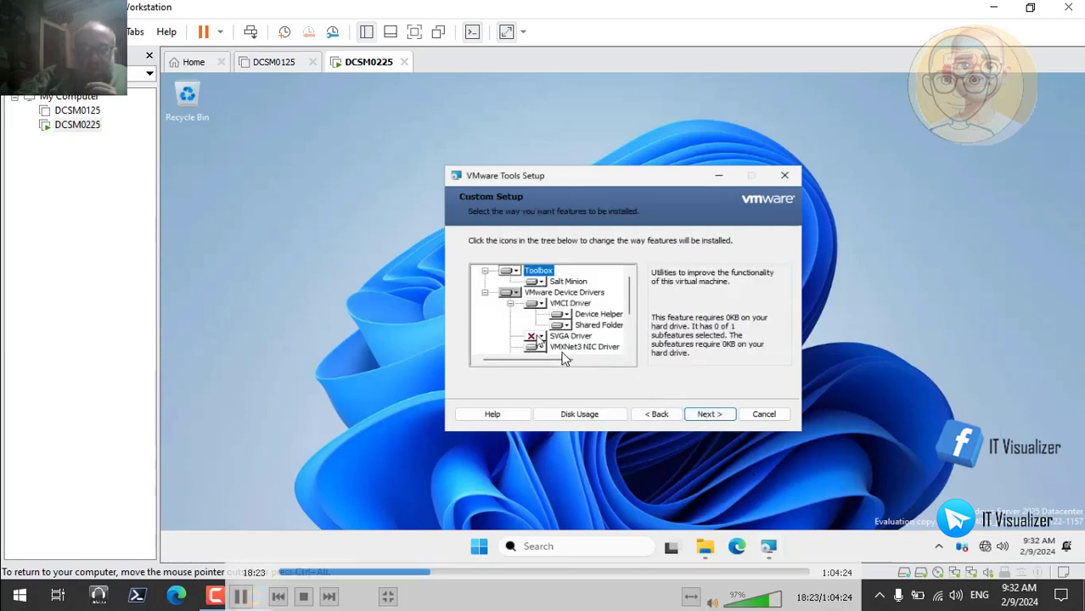
pyautogui.click(535, 337)
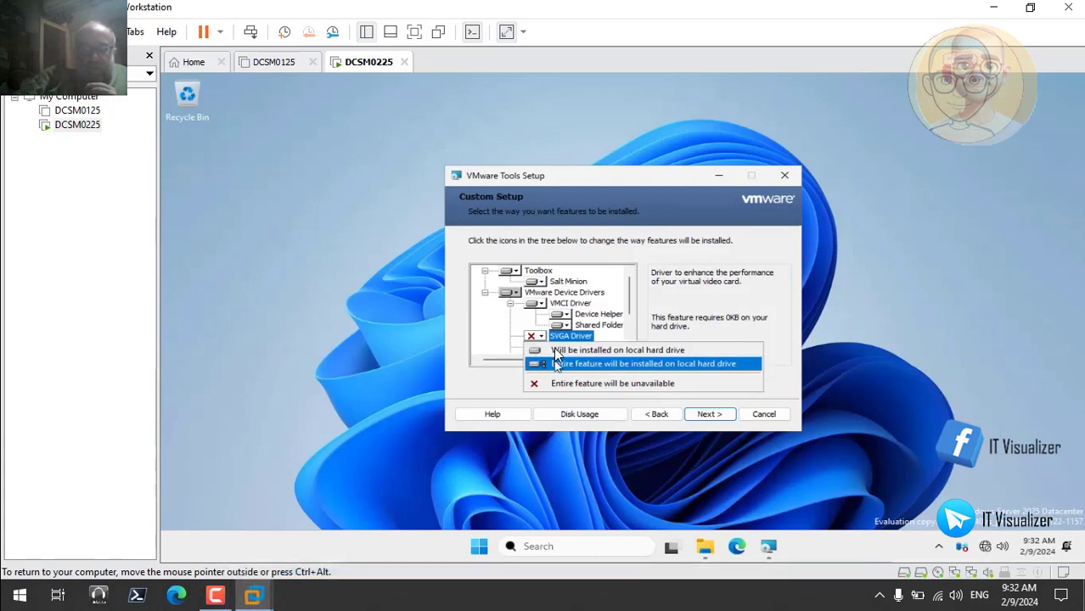
pyautogui.click(556, 360)
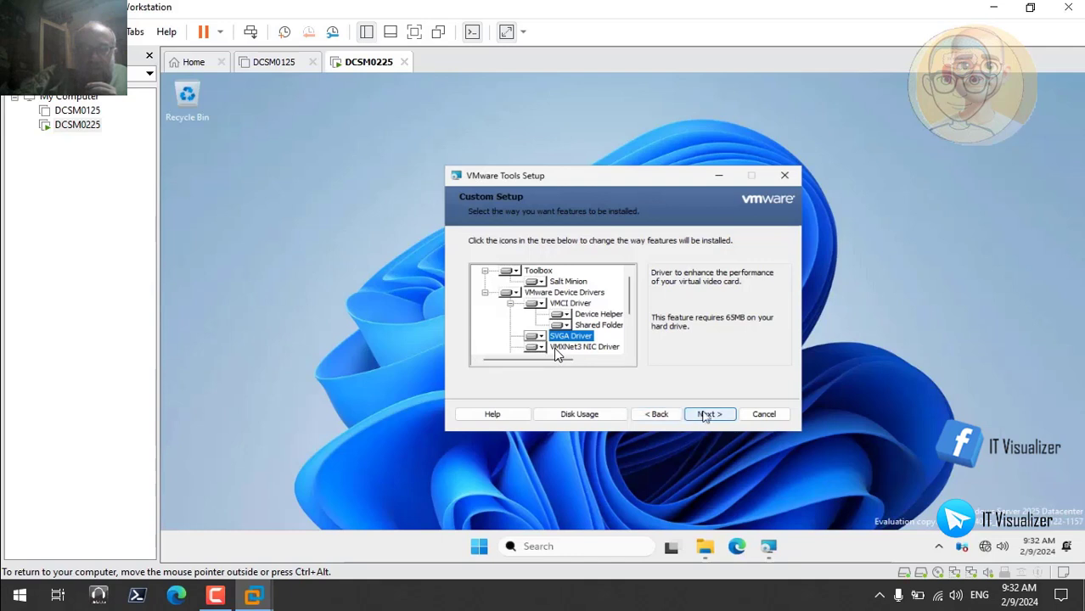
pyautogui.scroll(-3, 630, 355)
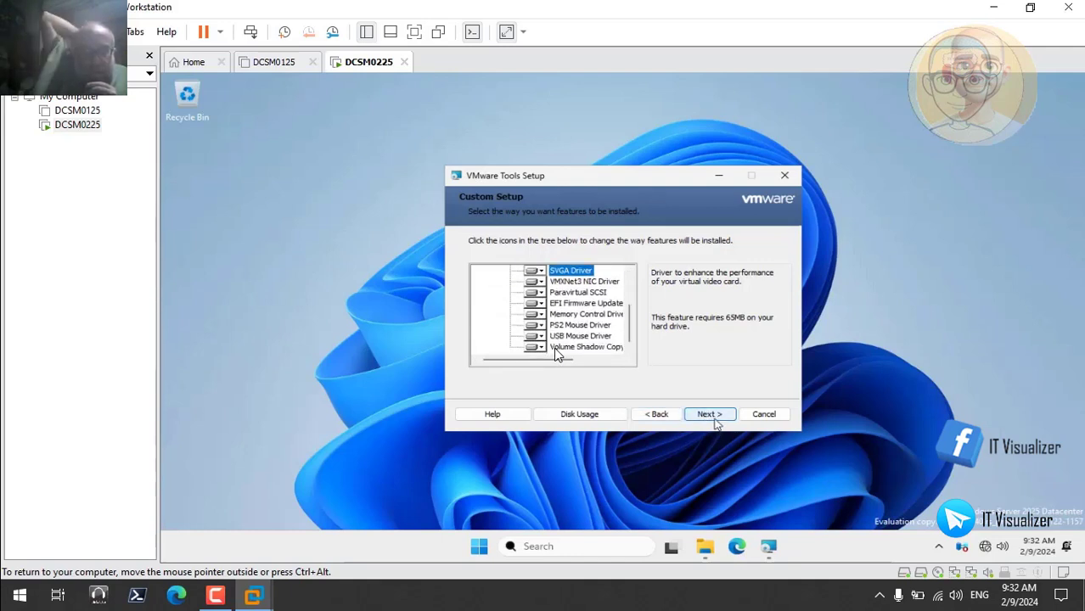
pyautogui.click(714, 421)
pyautogui.click(698, 416)
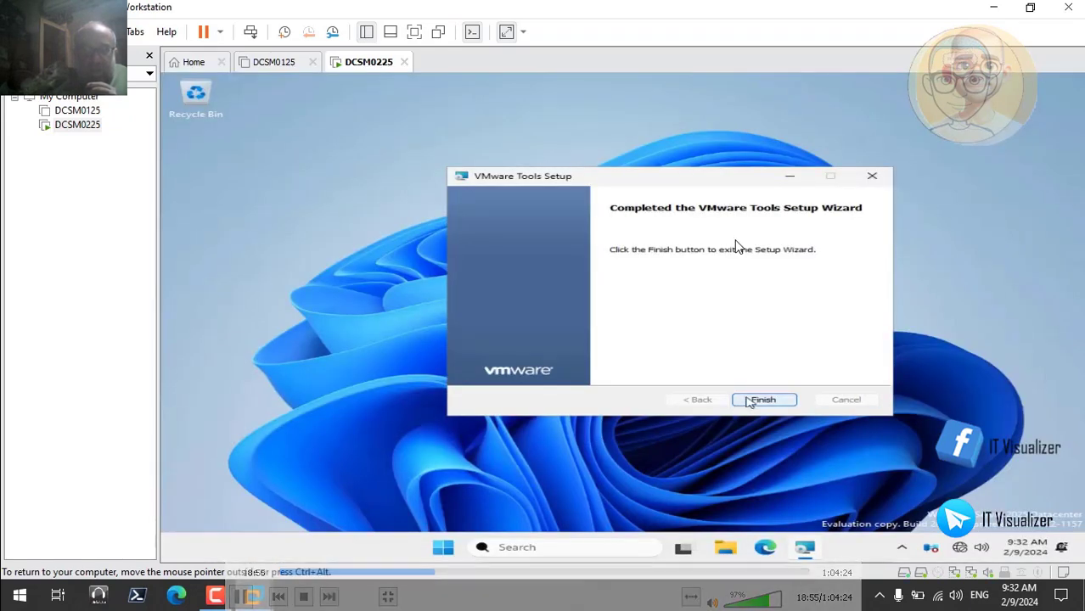
pyautogui.click(763, 400)
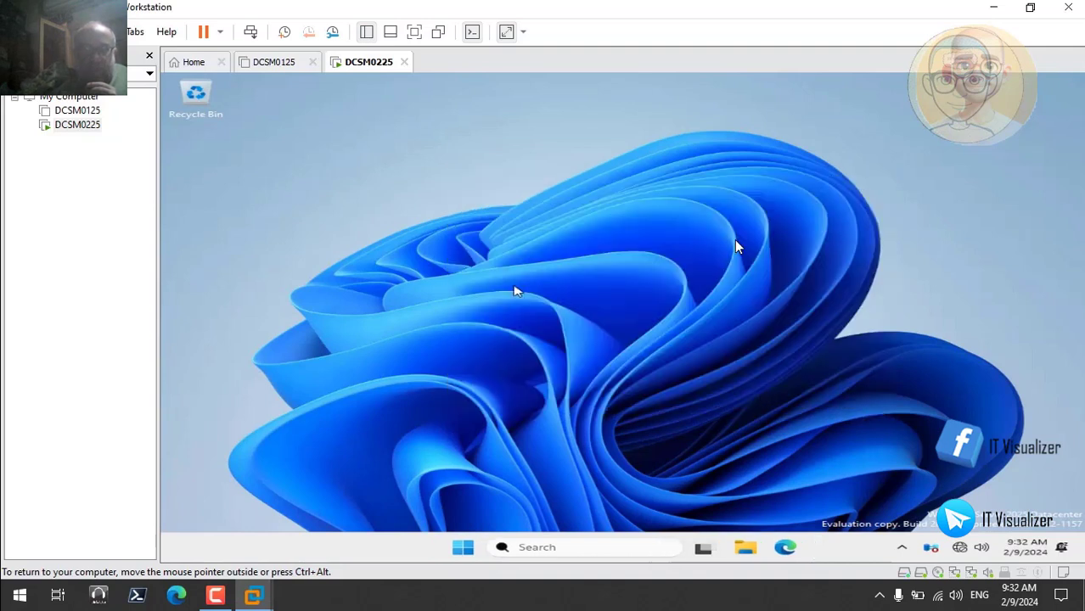
# Check the scale and display resolution in the guest's display settings, then close Settings
pyautogui.rightClick(480, 271)
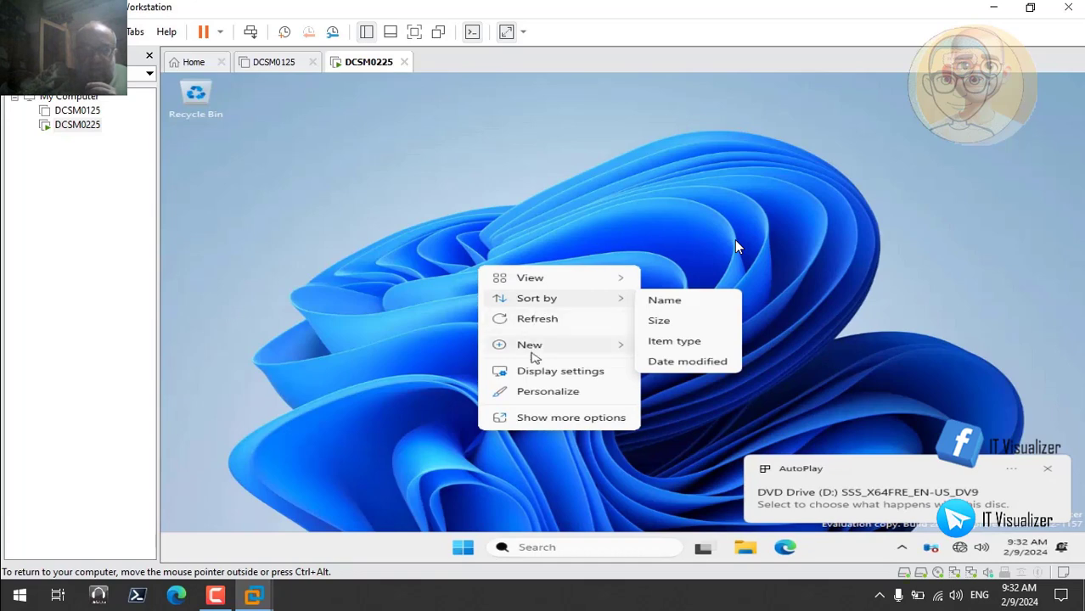
pyautogui.click(537, 376)
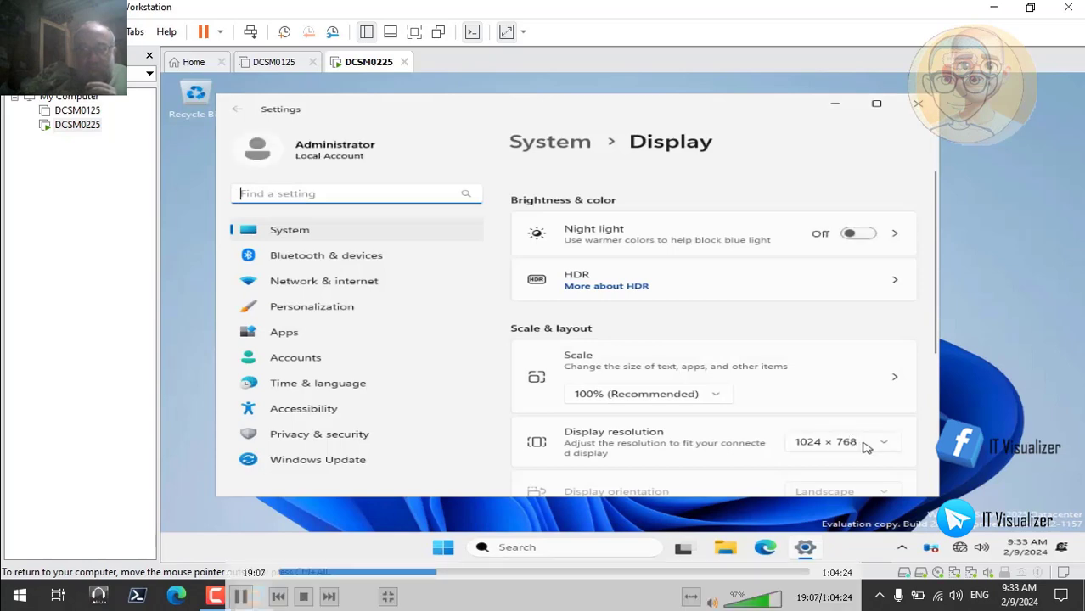
pyautogui.click(918, 104)
pyautogui.rightClick(592, 291)
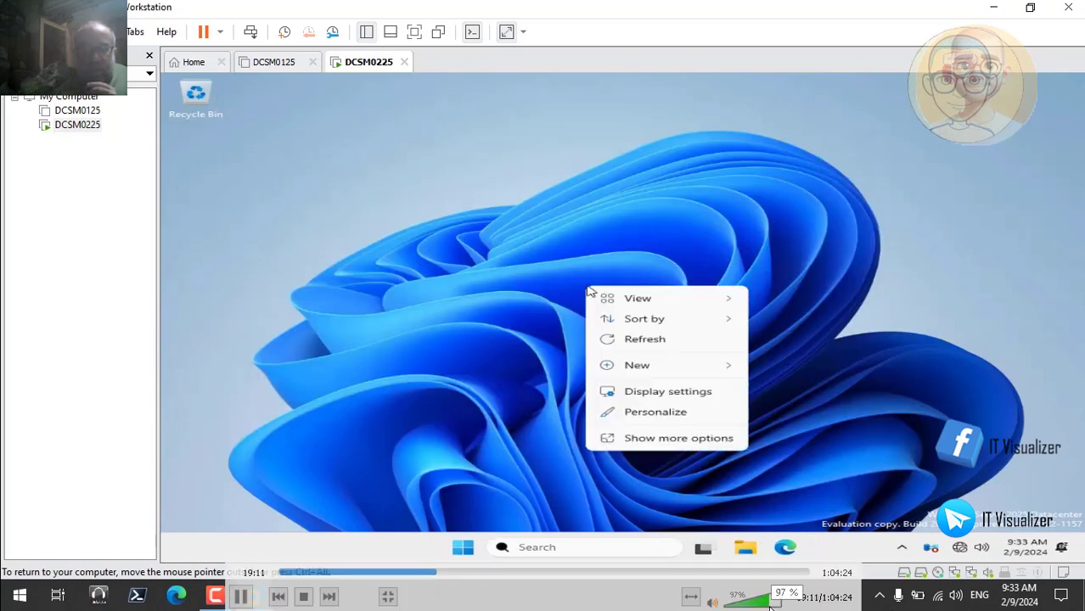
# Restart the DCSM0225 server with Other (Unplanned) as the shutdown reason
pyautogui.rightClick(465, 547)
pyautogui.moveTo(499, 502)
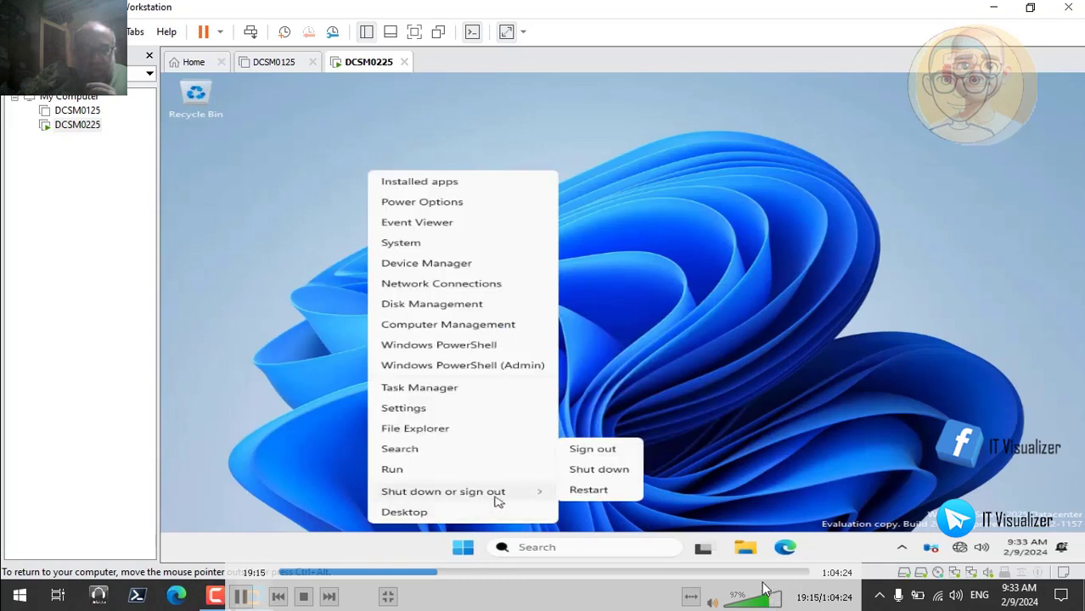
pyautogui.click(570, 491)
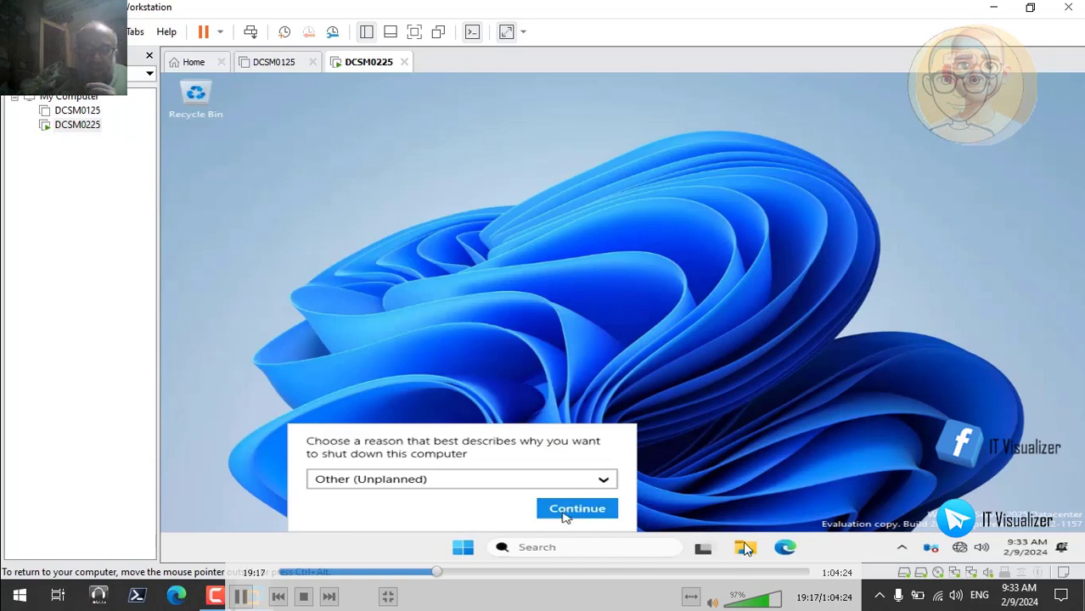
pyautogui.click(567, 511)
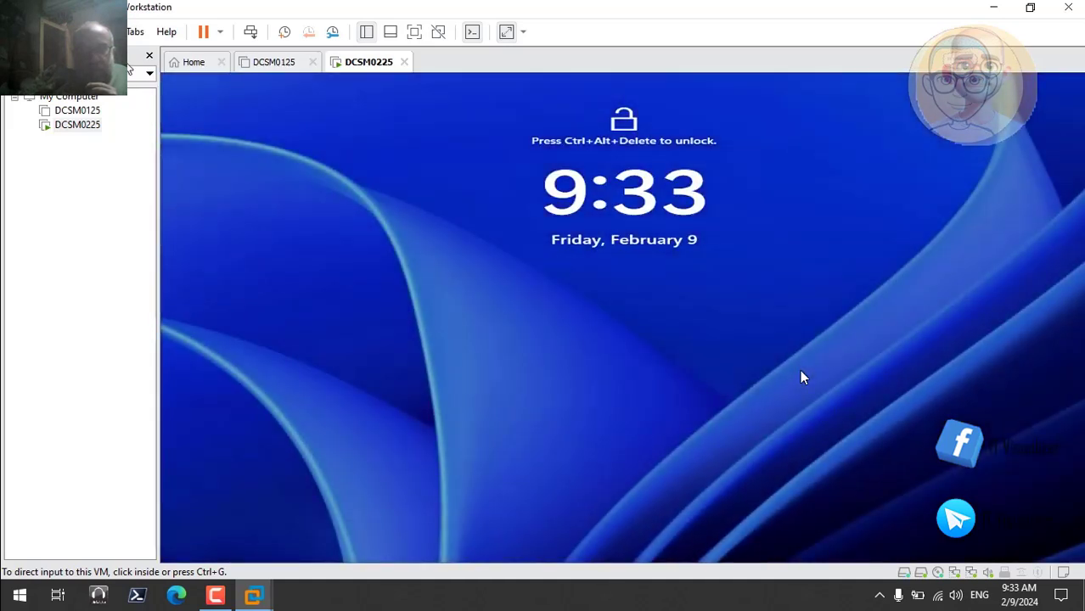
# Set the guest display of DCSM0225 to Keep Aspect Ratio Stretch
pyautogui.click(109, 32)
pyautogui.moveTo(75, 32)
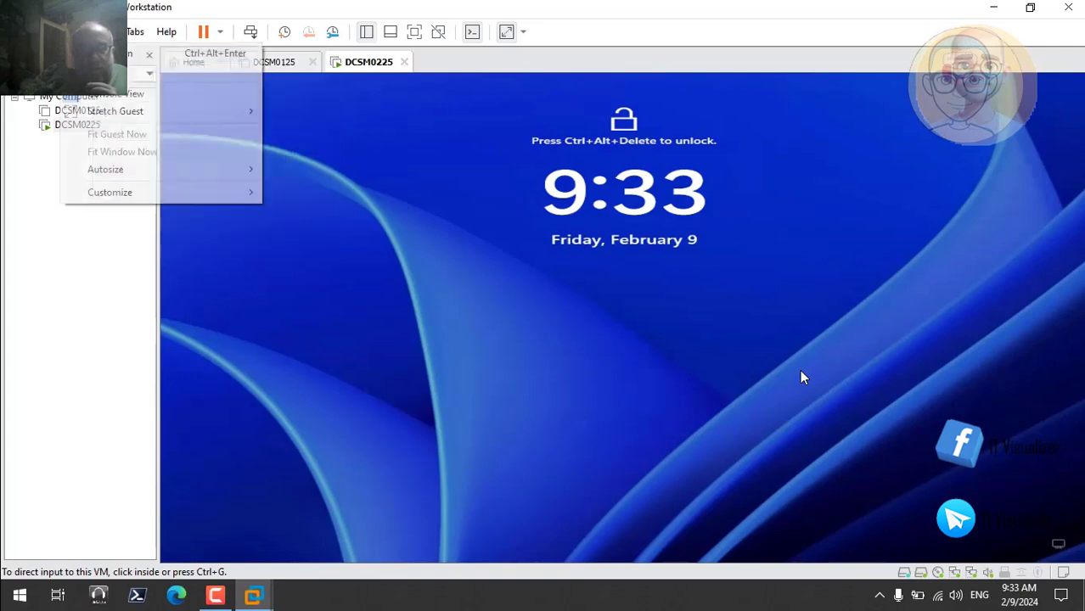
pyautogui.moveTo(109, 118)
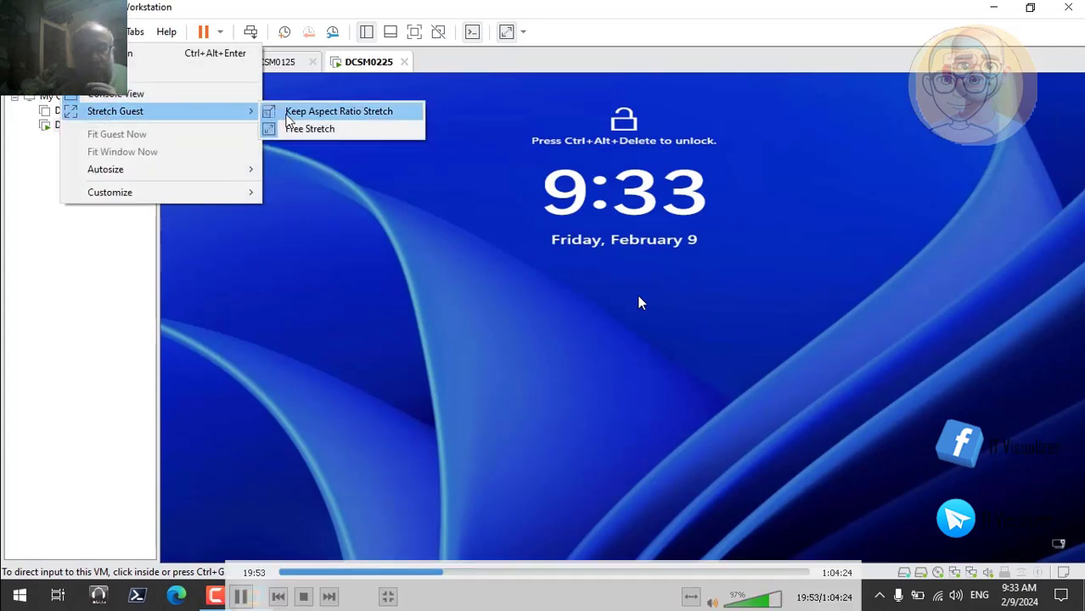
pyautogui.click(289, 118)
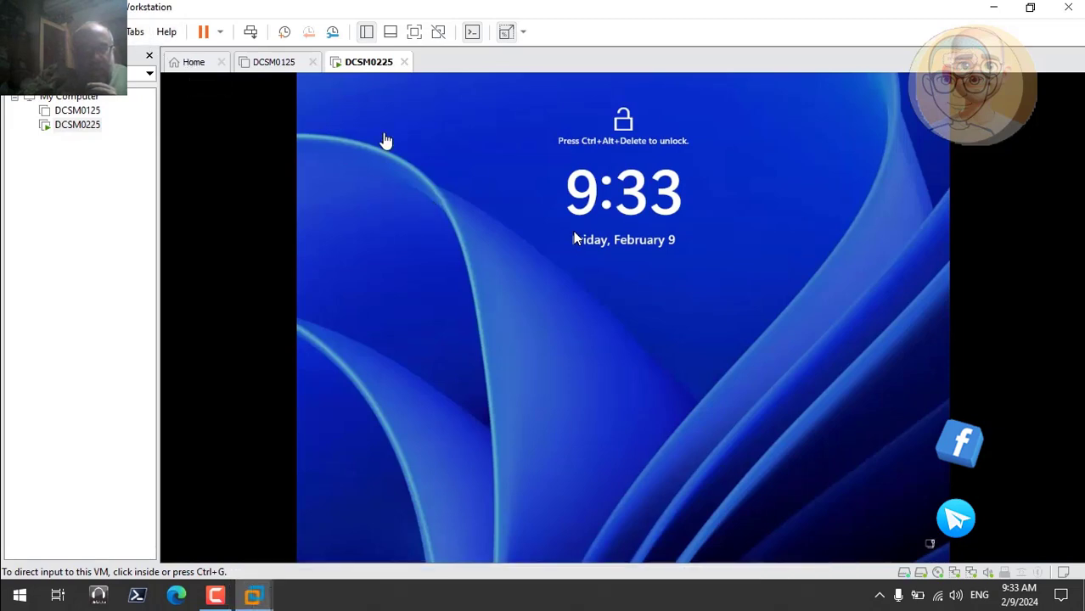
# Unlock the guest's lock screen and sign in to the Administrator account with its password
pyautogui.click(250, 32)
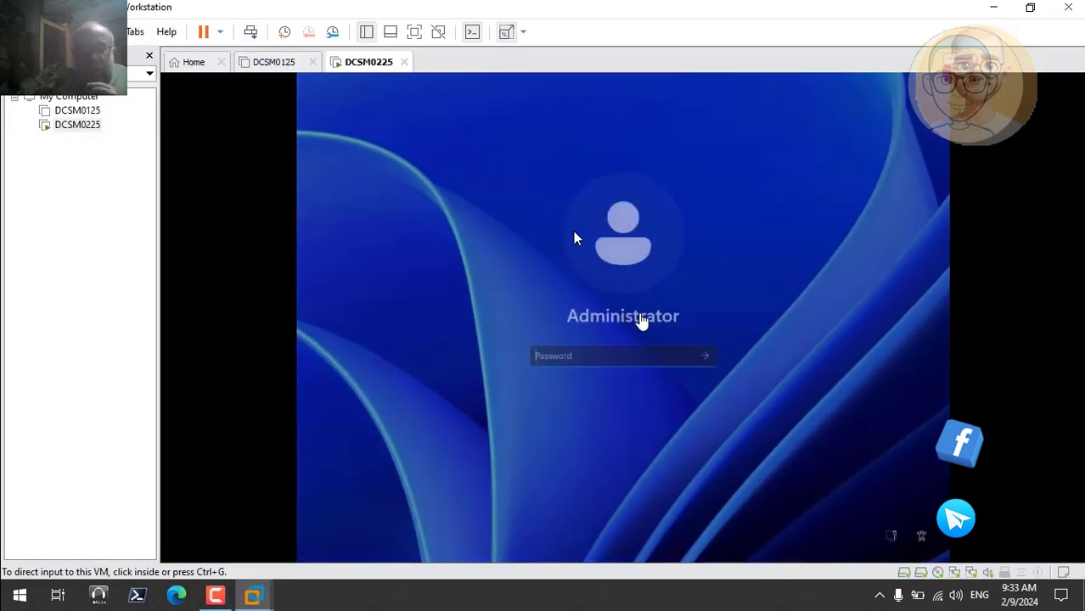
pyautogui.click(621, 356)
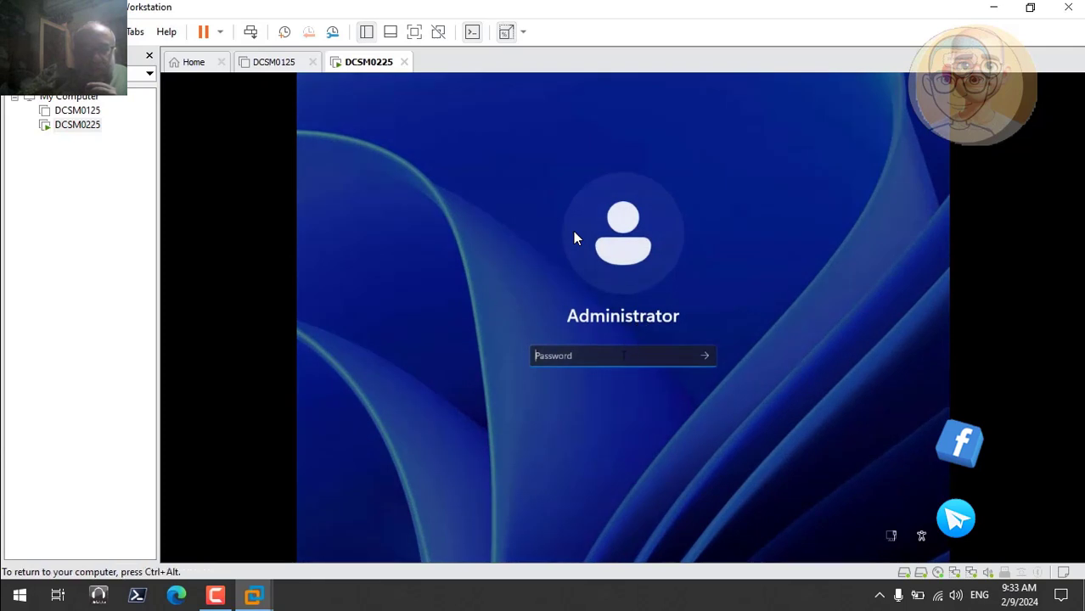
pyautogui.write('*****')
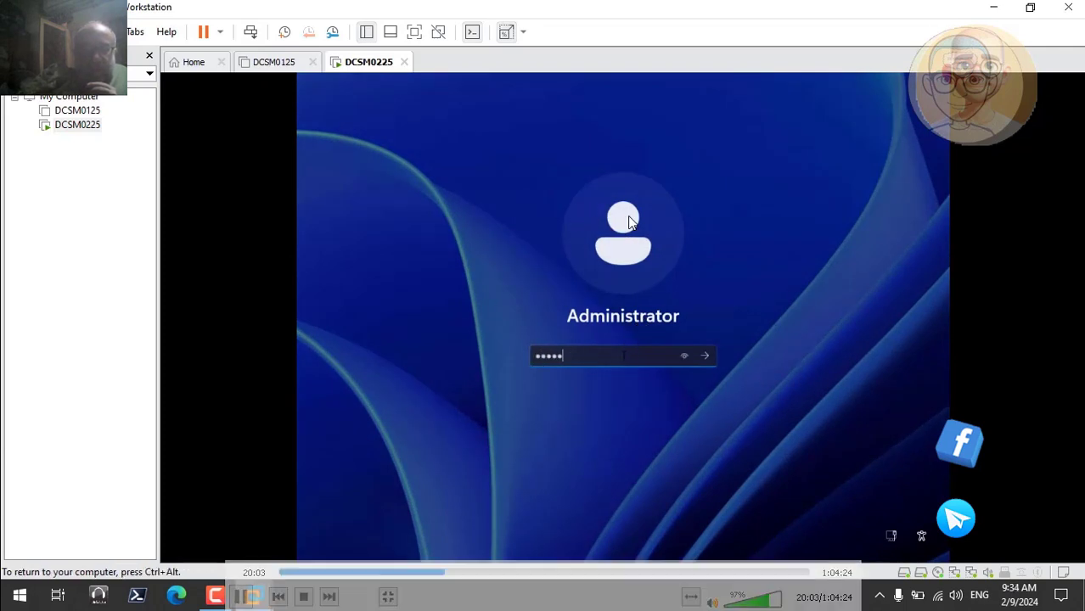
pyautogui.press('Return')
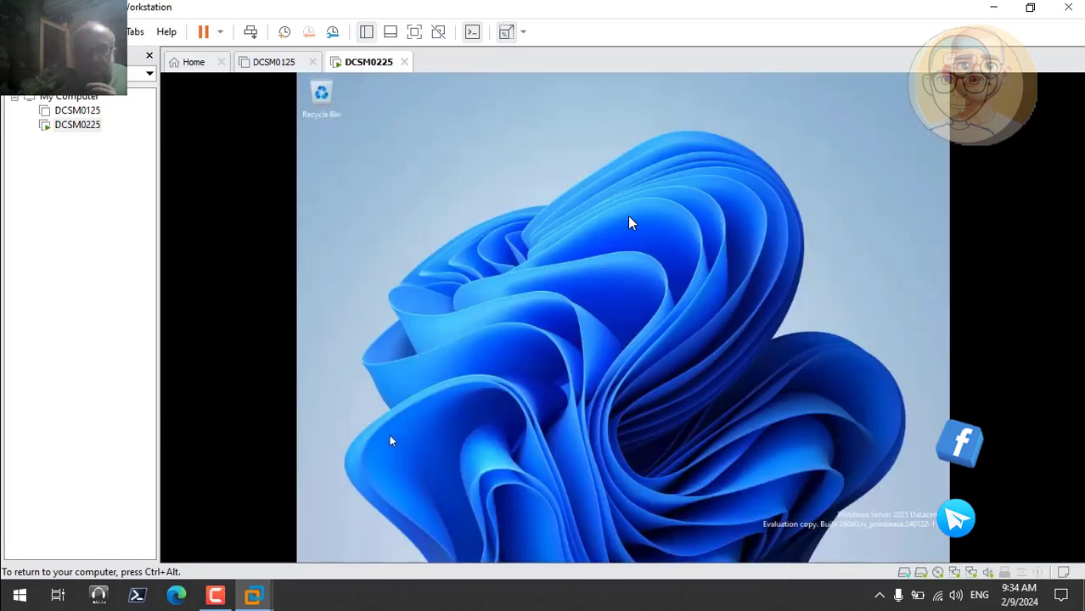
# Open the guest's display settings and look through the virtual machine's Autosize and Stretch Guest view options
pyautogui.rightClick(484, 313)
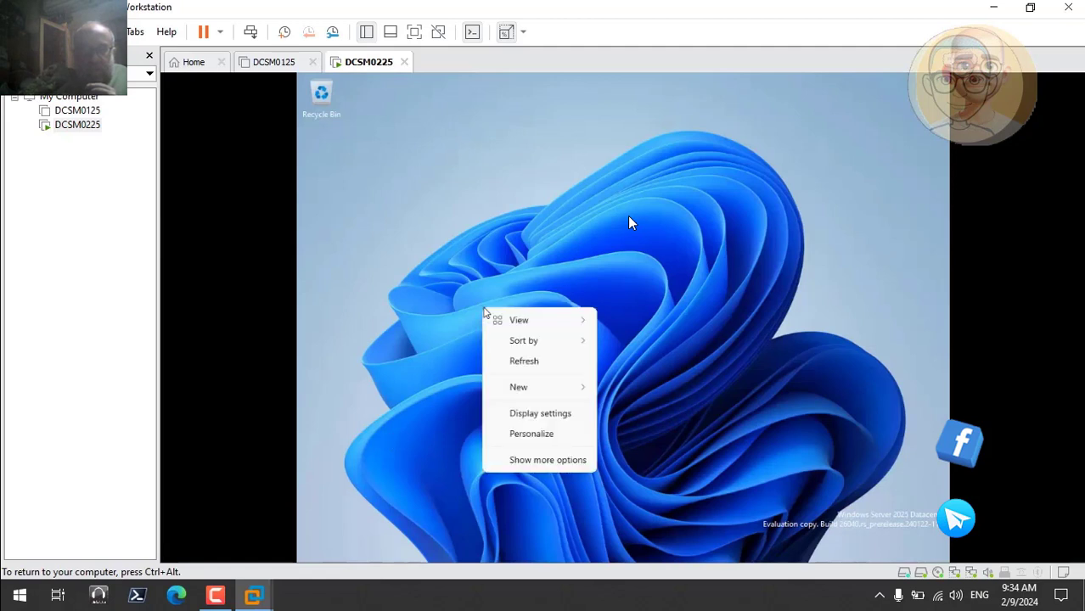
pyautogui.click(557, 416)
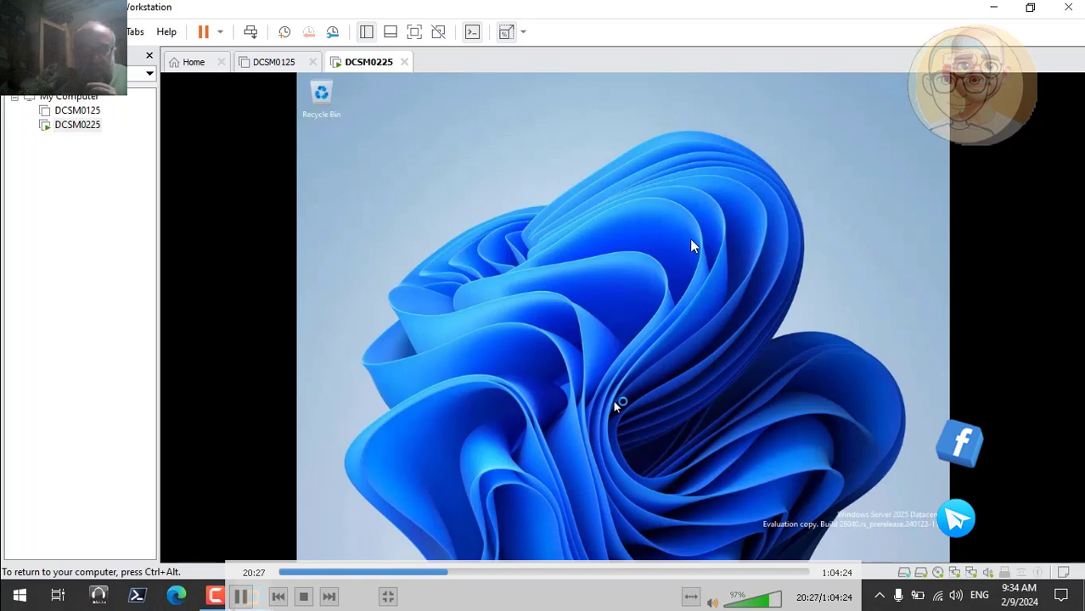
pyautogui.hotkey('ctrl', 'alt')
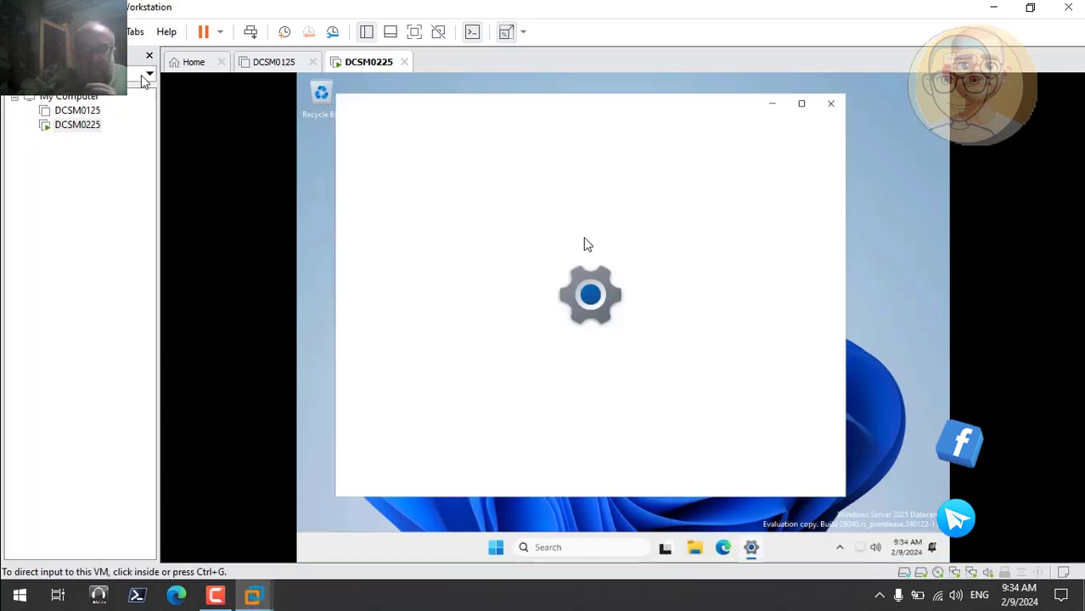
pyautogui.click(80, 32)
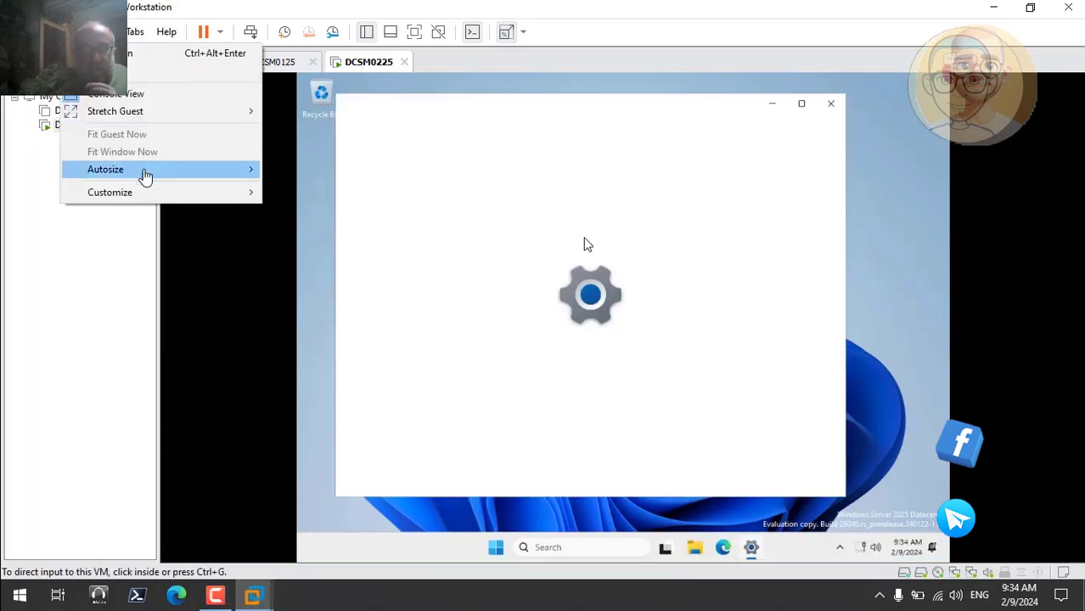
pyautogui.moveTo(146, 170)
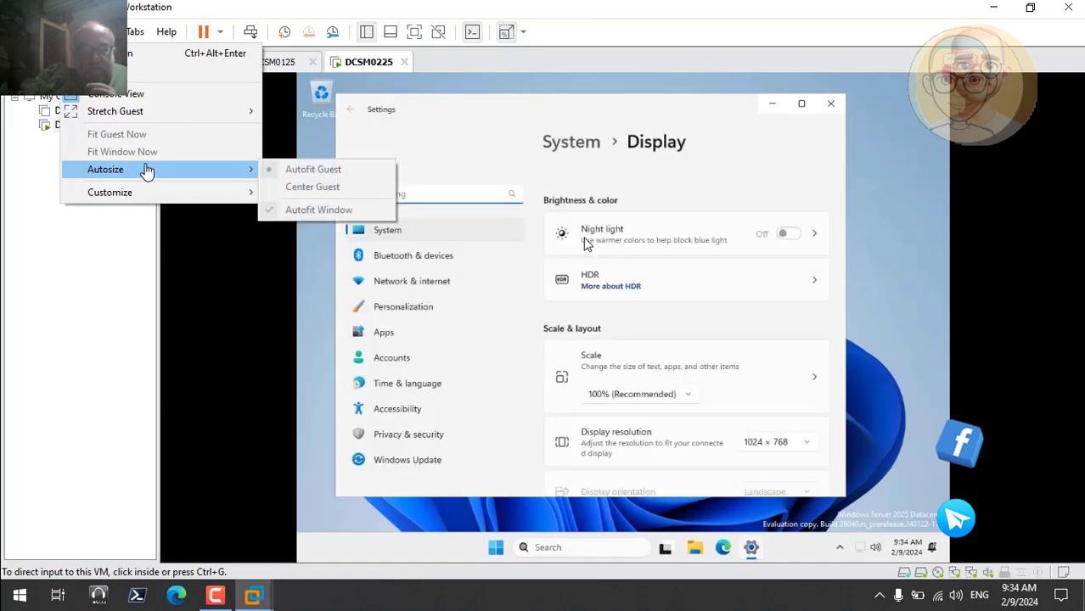
pyautogui.moveTo(153, 113)
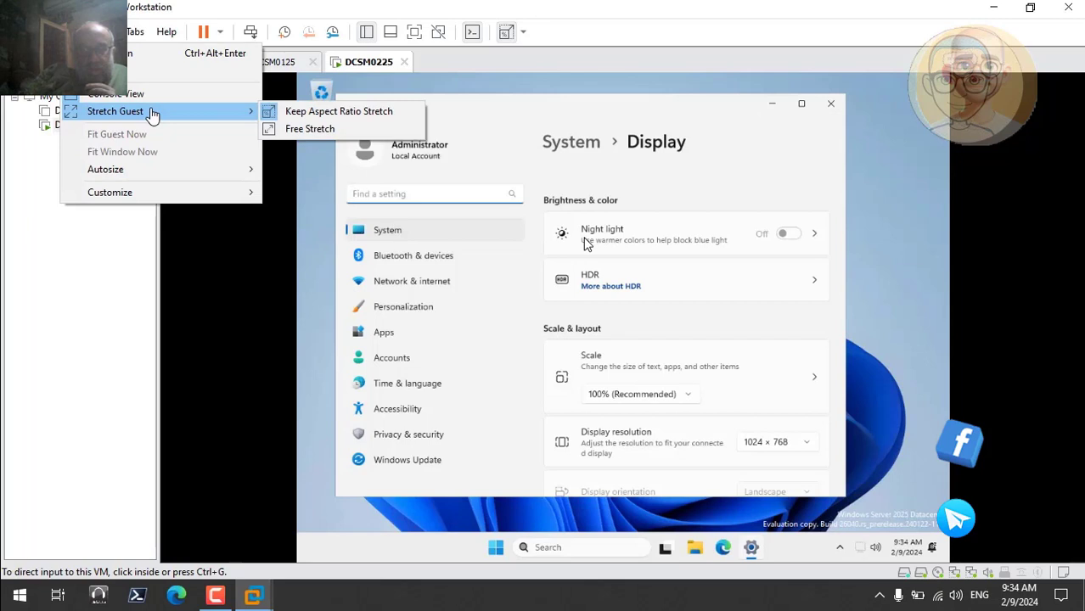
# Try to set the guest's display resolution to 1280 × 720
pyautogui.click(806, 441)
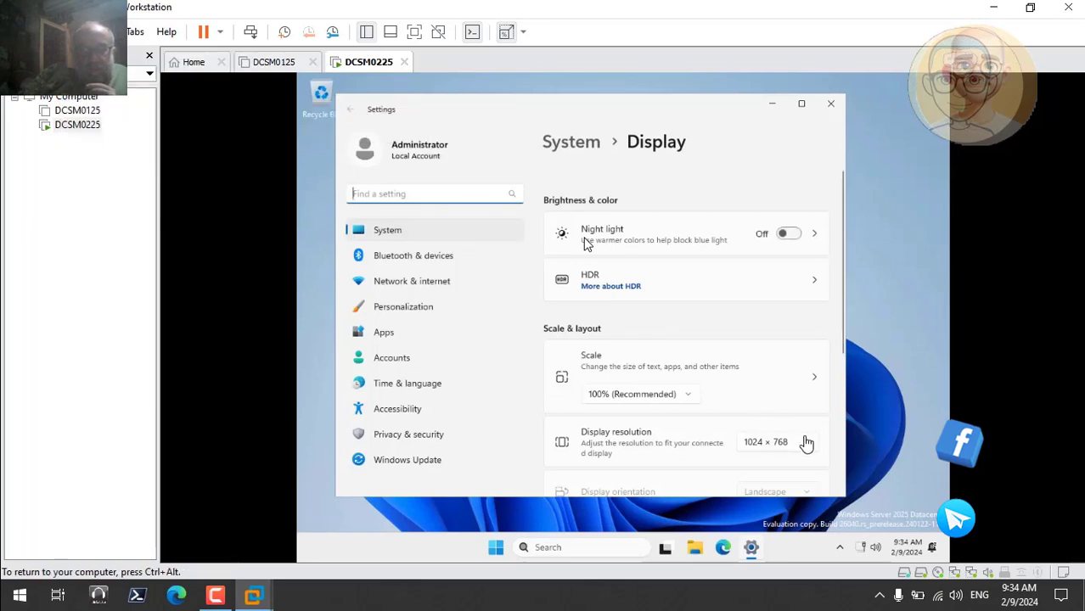
pyautogui.click(806, 441)
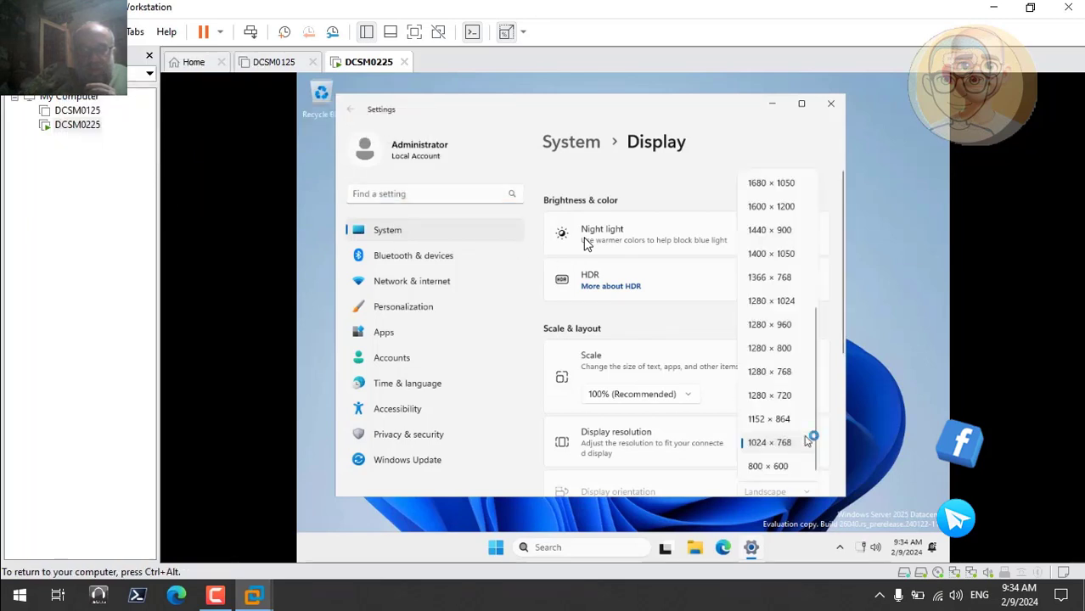
pyautogui.click(787, 397)
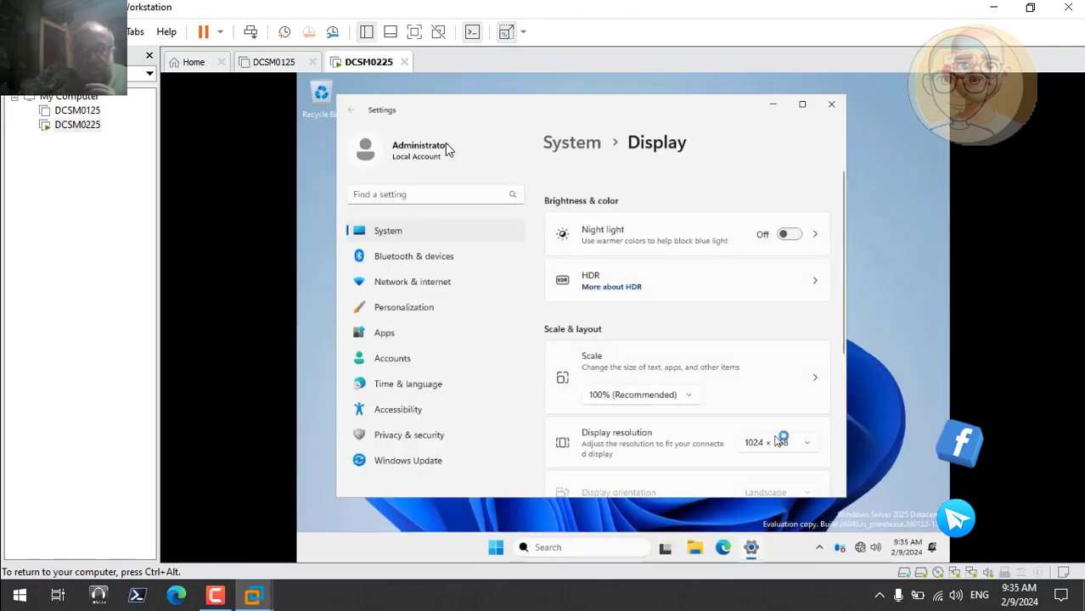
# Set the guest's display resolution to 1366 × 768, keep the changes and close Settings
pyautogui.click(781, 443)
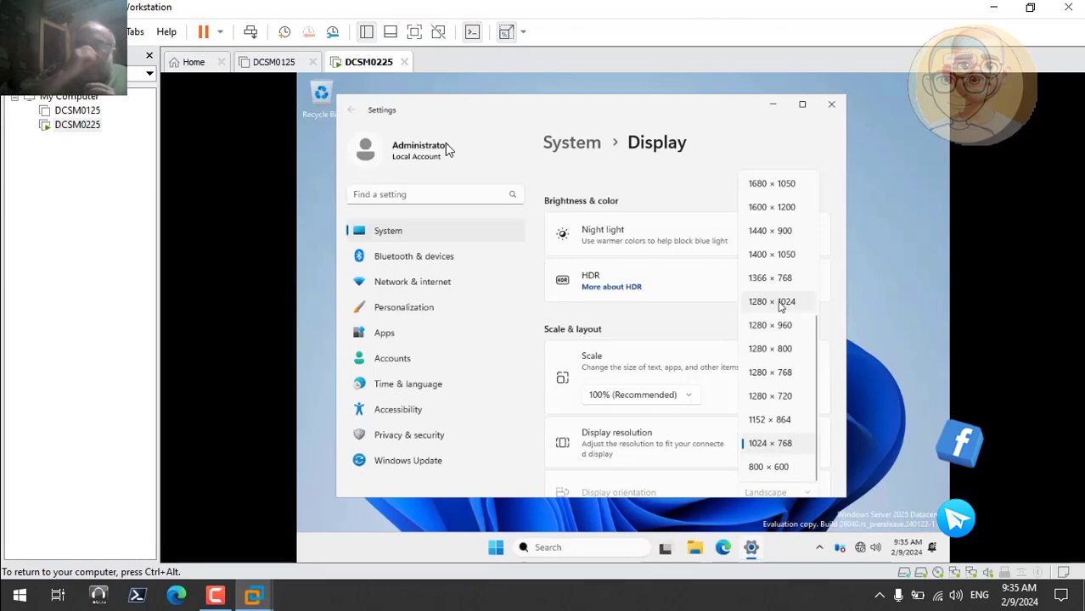
pyautogui.click(777, 283)
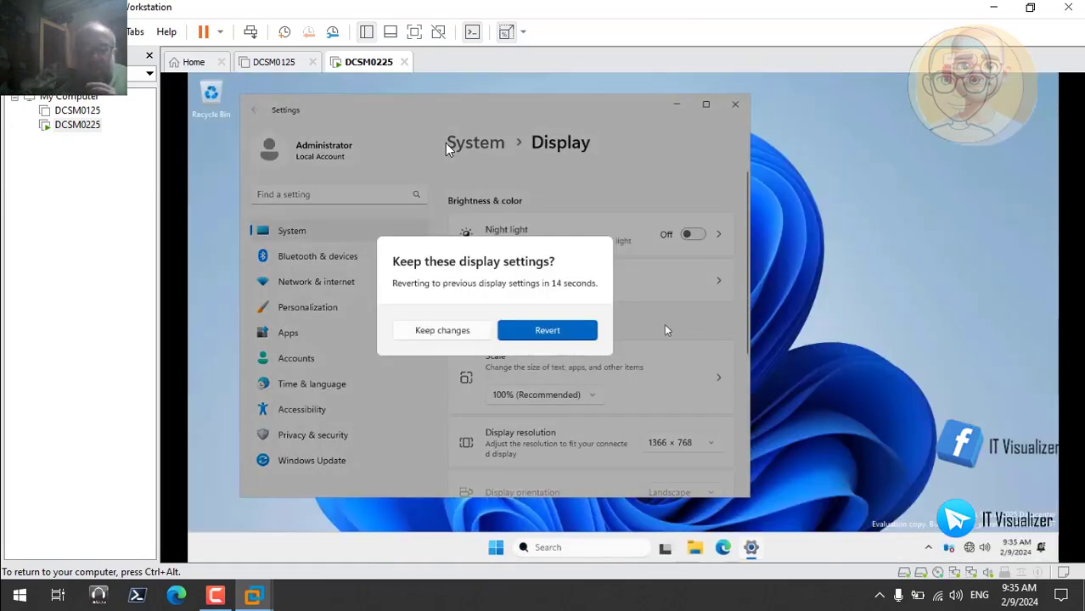
pyautogui.click(468, 331)
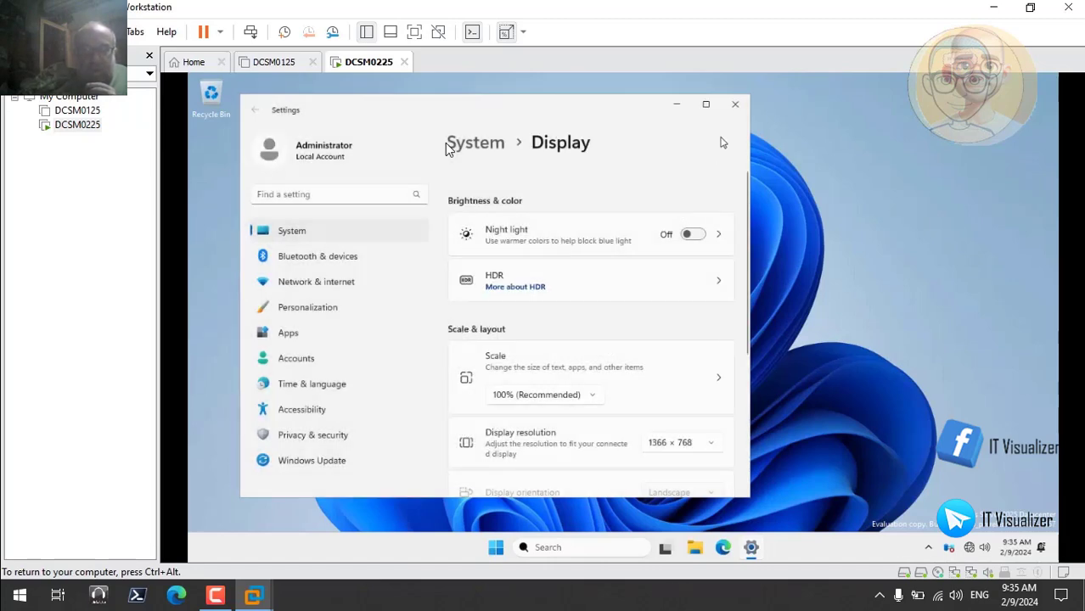
pyautogui.click(735, 104)
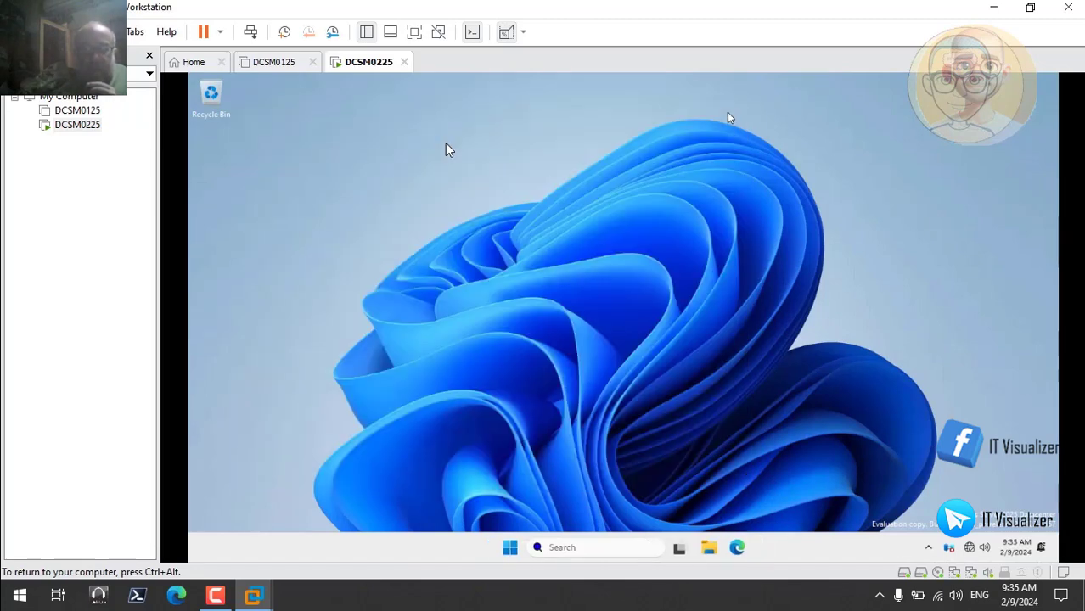
# Pause the video playback at 21:21, pause the screen recorder, and return the player to full screen
pyautogui.moveTo(237, 489)
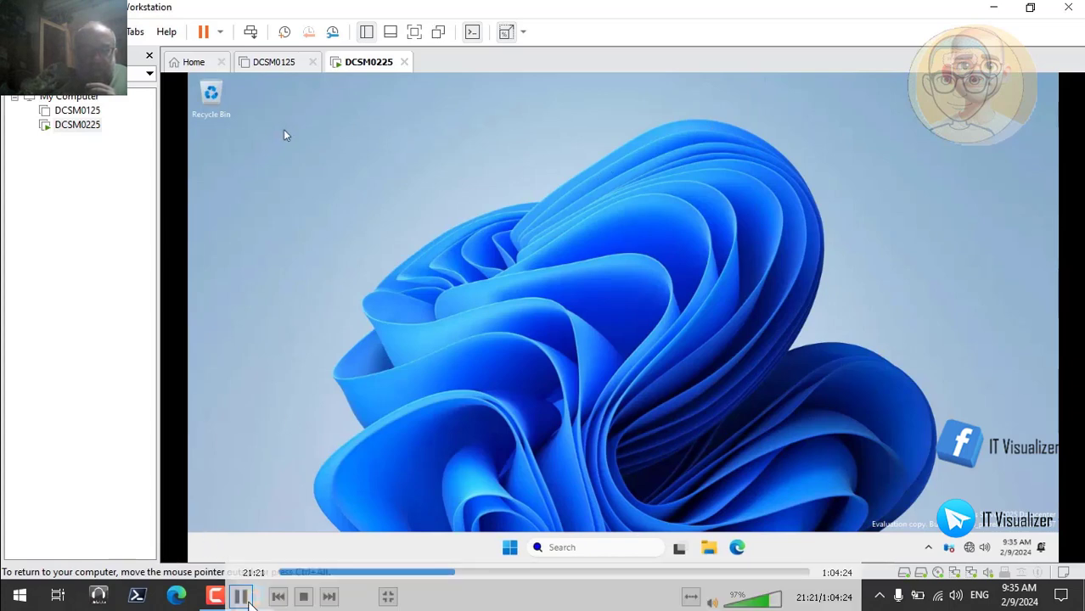
pyautogui.click(241, 597)
pyautogui.doubleClick(268, 455)
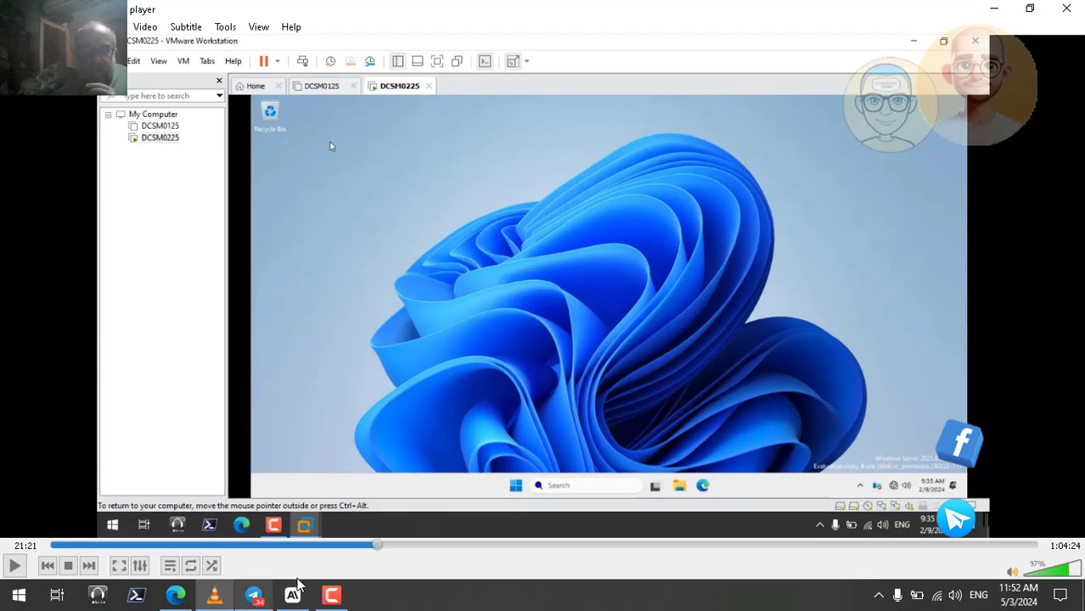
pyautogui.click(331, 595)
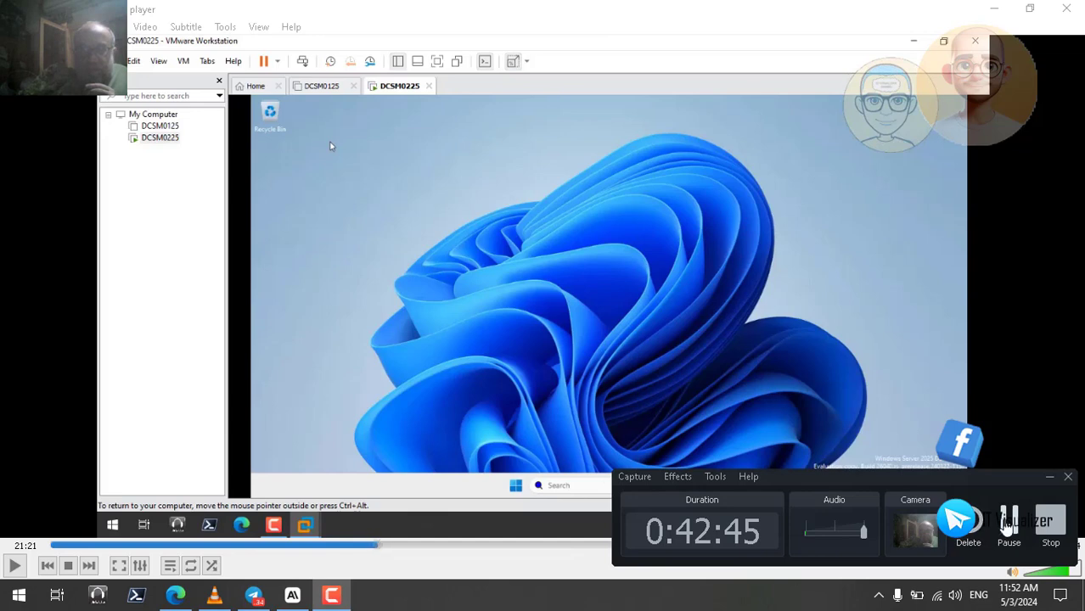
pyautogui.click(1004, 520)
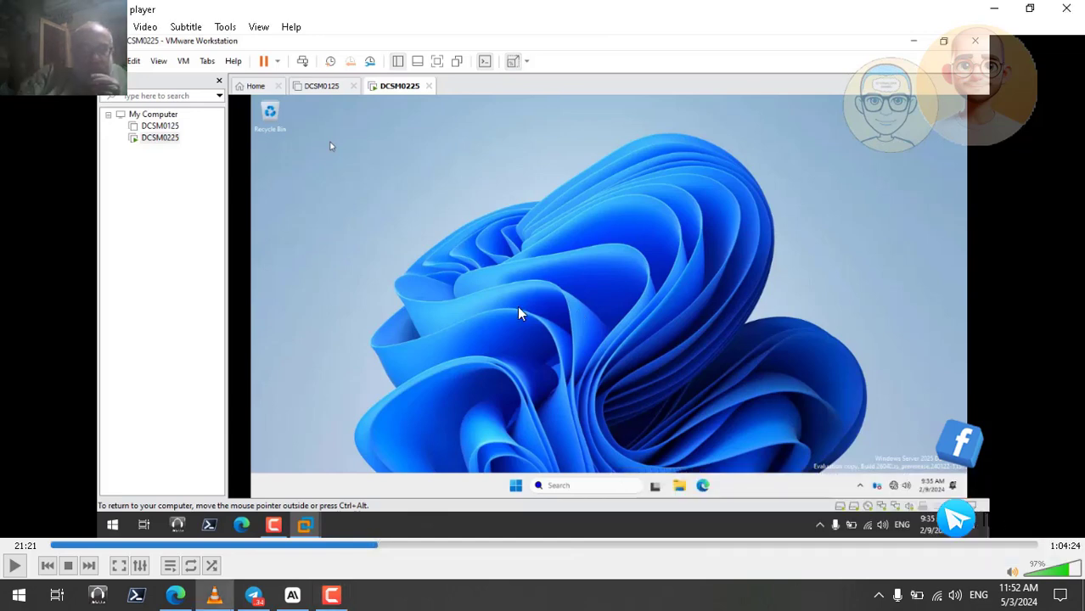
pyautogui.doubleClick(517, 308)
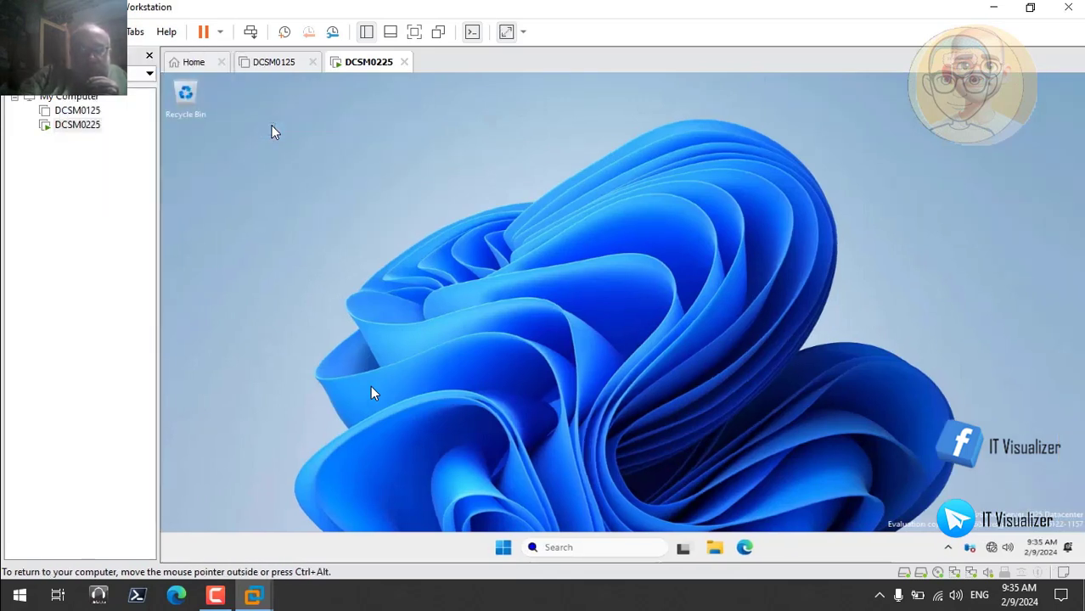
# Look through the virtual machine's Customize and Stretch Guest view options, then return to the guest desktop
pyautogui.moveTo(744, 436)
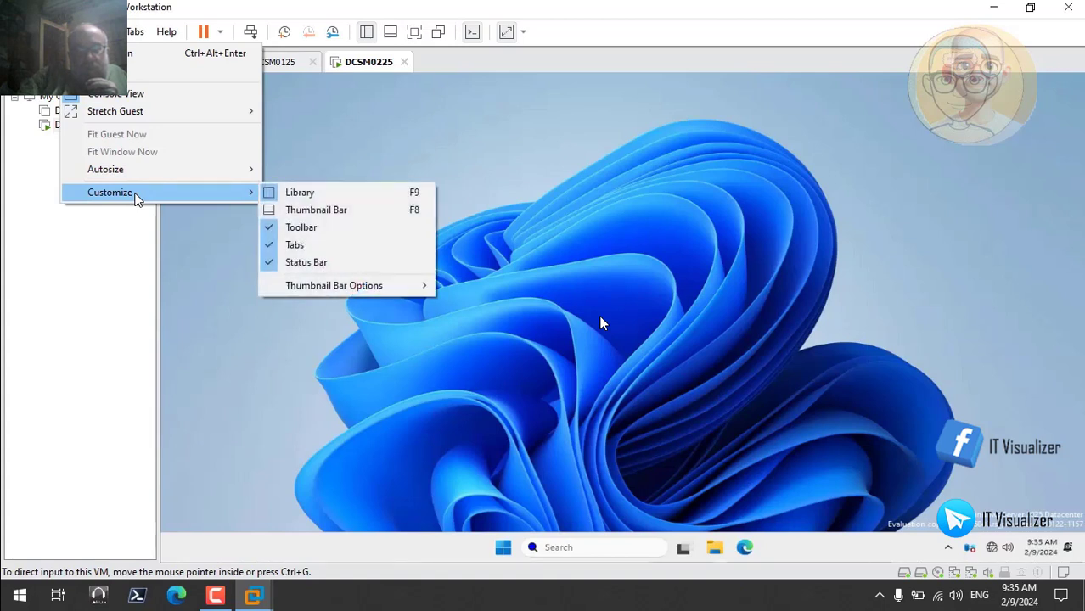
pyautogui.moveTo(130, 121)
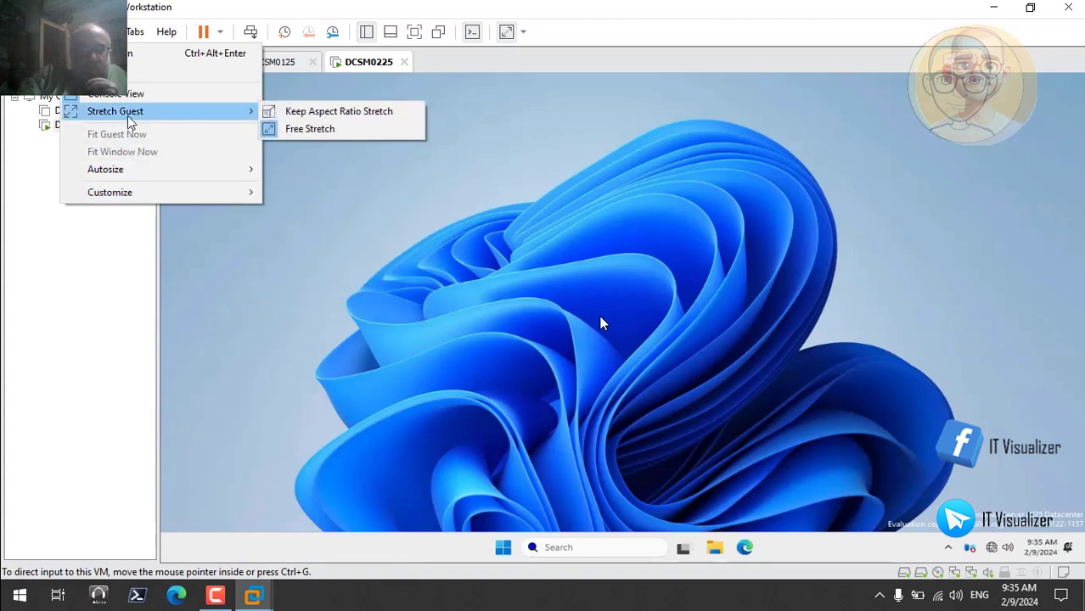
pyautogui.click(576, 274)
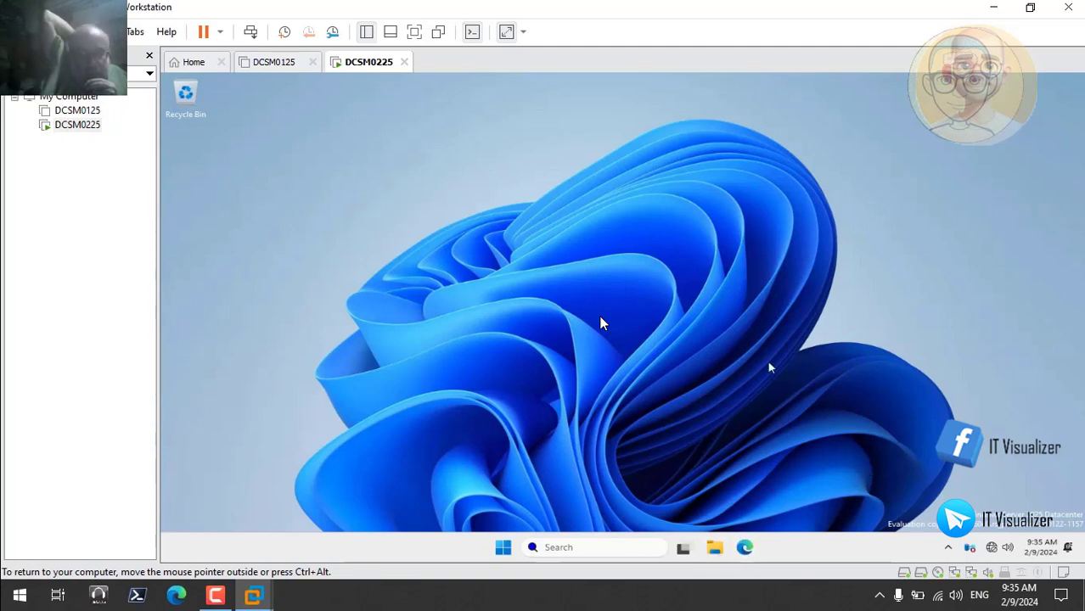
# Open Server Manager in the guest and dismiss its Windows Admin Center and Azure Arc message
pyautogui.press('super+e')
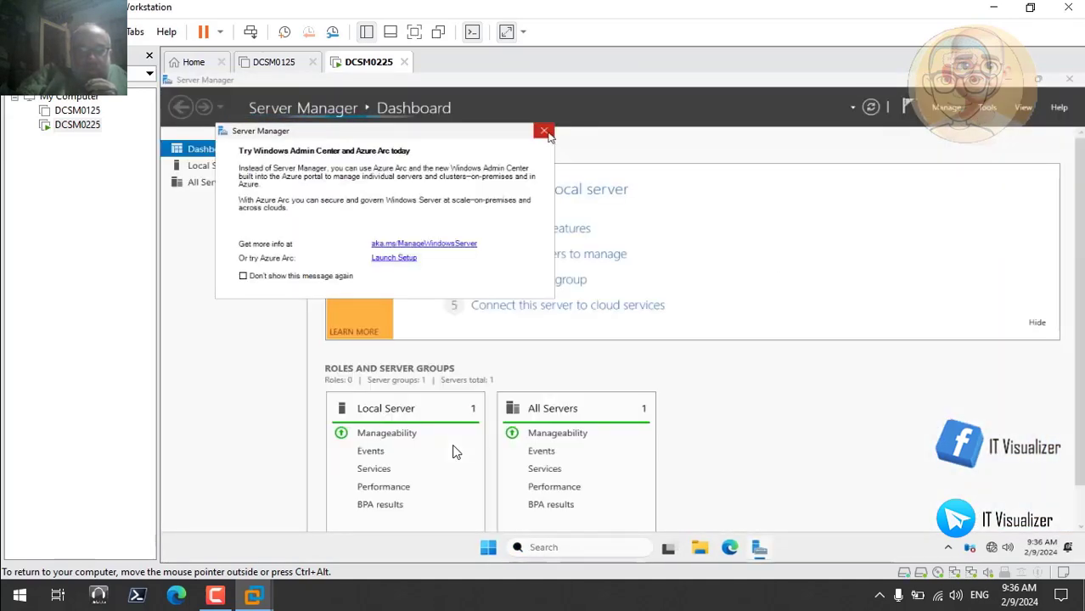
pyautogui.click(544, 130)
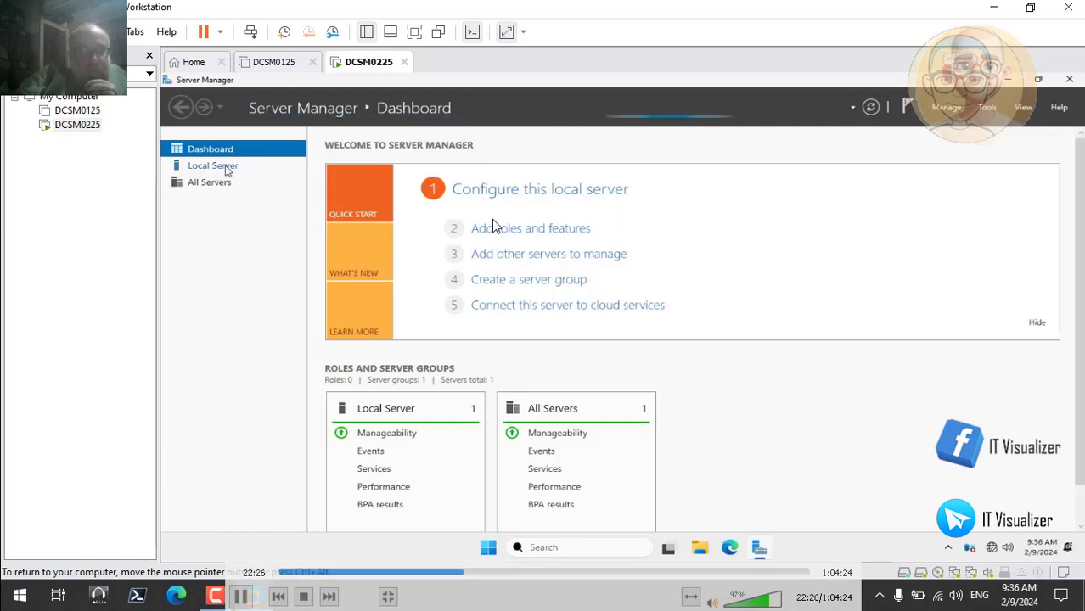
# Set the local server's time zone to (UTC+02:00) Cairo and apply the date and time settings
pyautogui.click(228, 169)
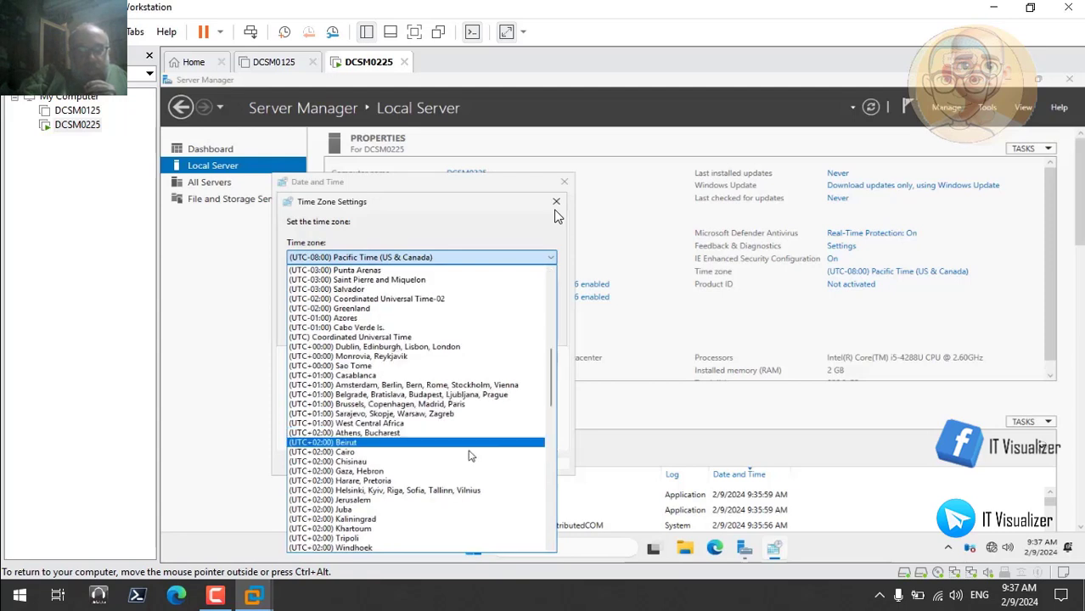
pyautogui.click(427, 459)
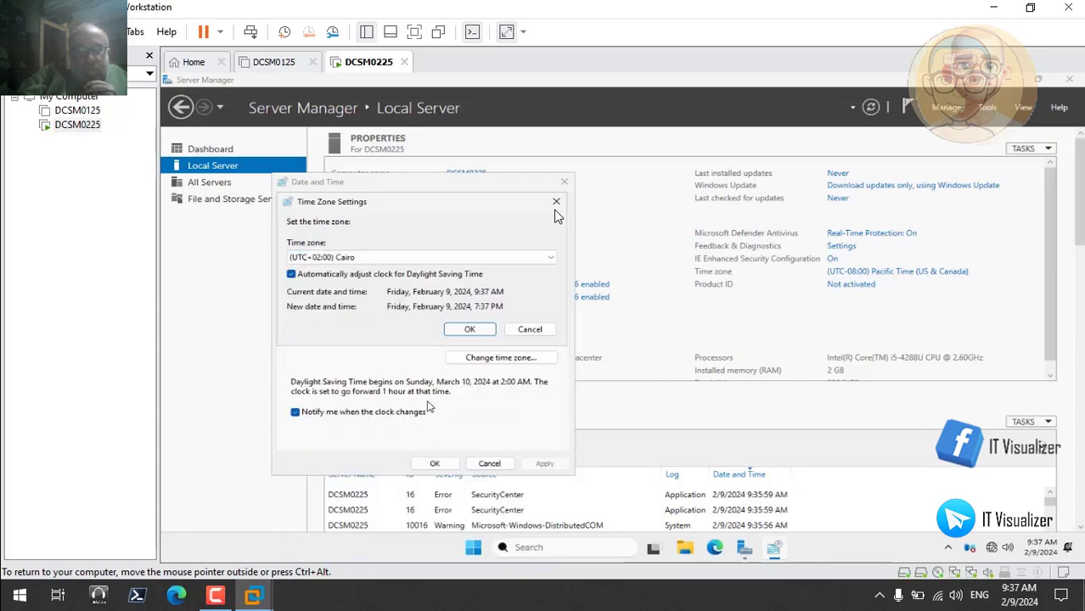
pyautogui.click(470, 331)
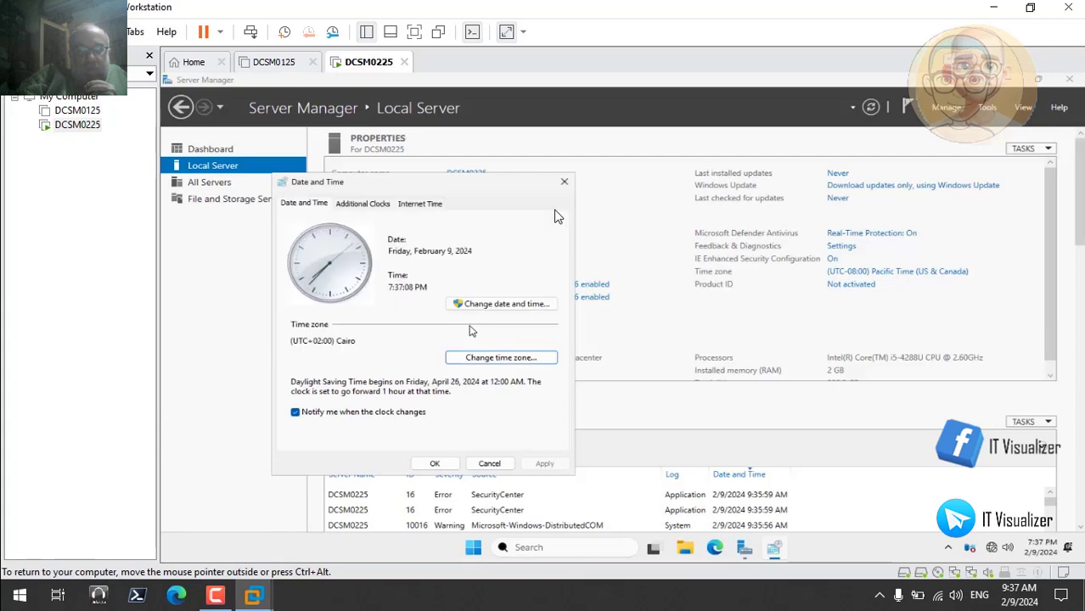
pyautogui.click(433, 464)
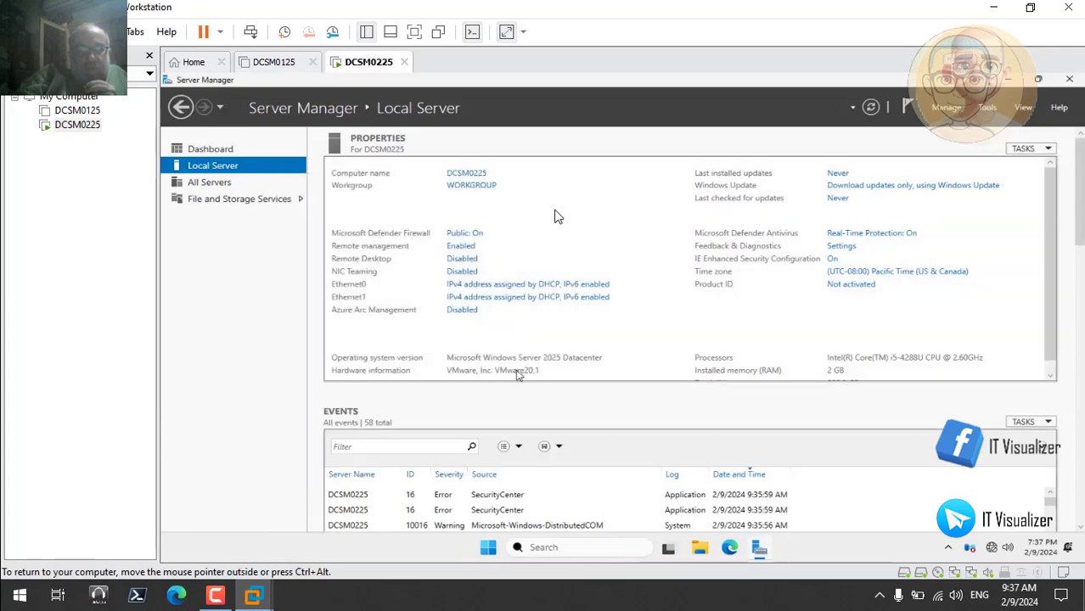
# Start a new NIC team from Ethernet0 and Ethernet1 on the local server and name it DC02Team
pyautogui.click(462, 272)
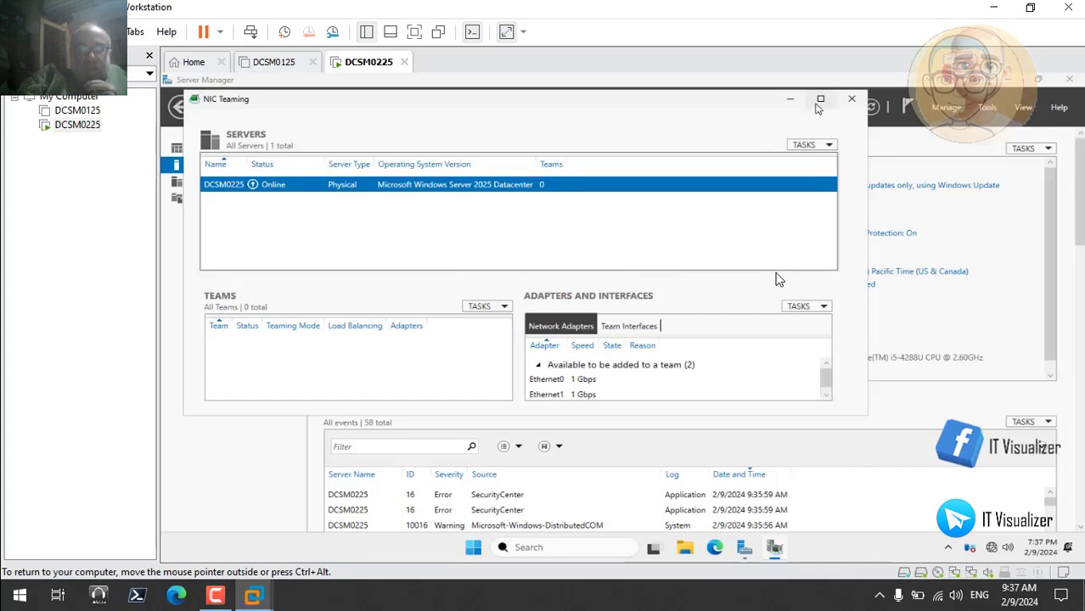
pyautogui.click(820, 99)
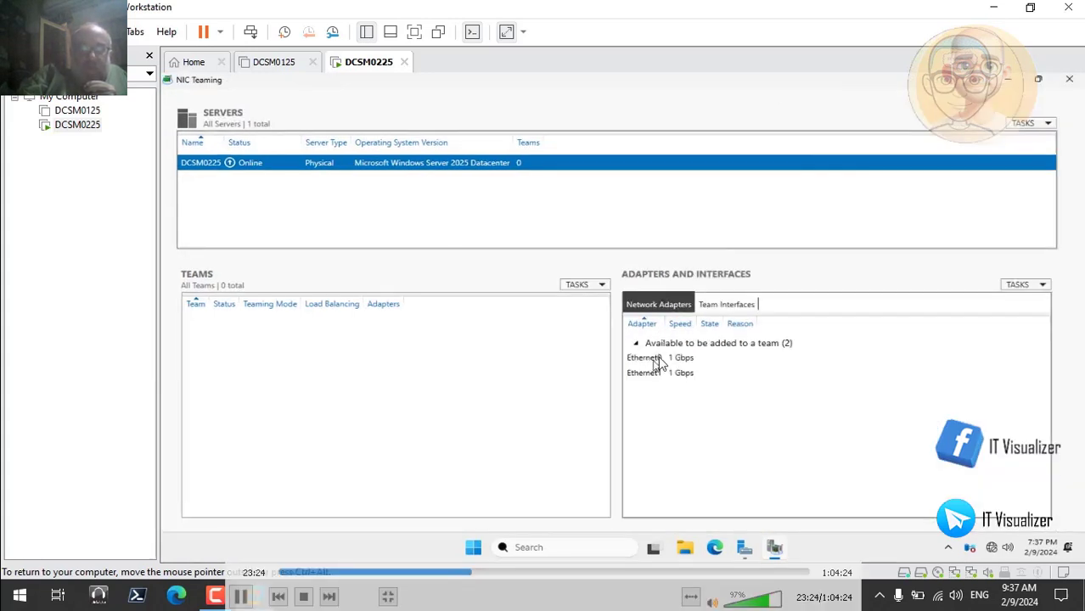
pyautogui.click(655, 358)
pyautogui.keyDown('shift'); pyautogui.click(670, 378); pyautogui.keyUp('shift')
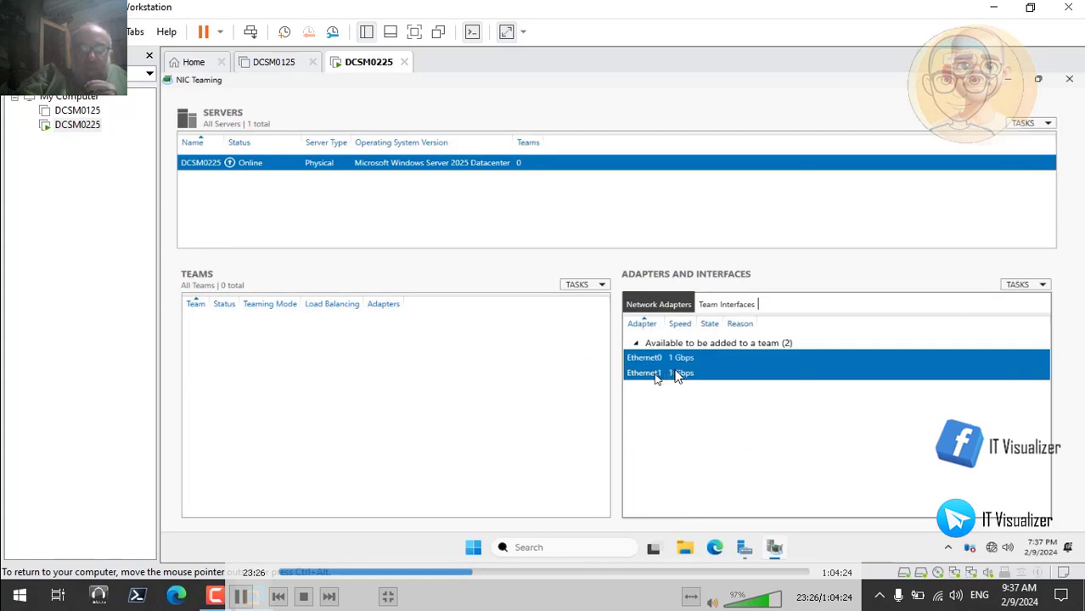
pyautogui.rightClick(656, 376)
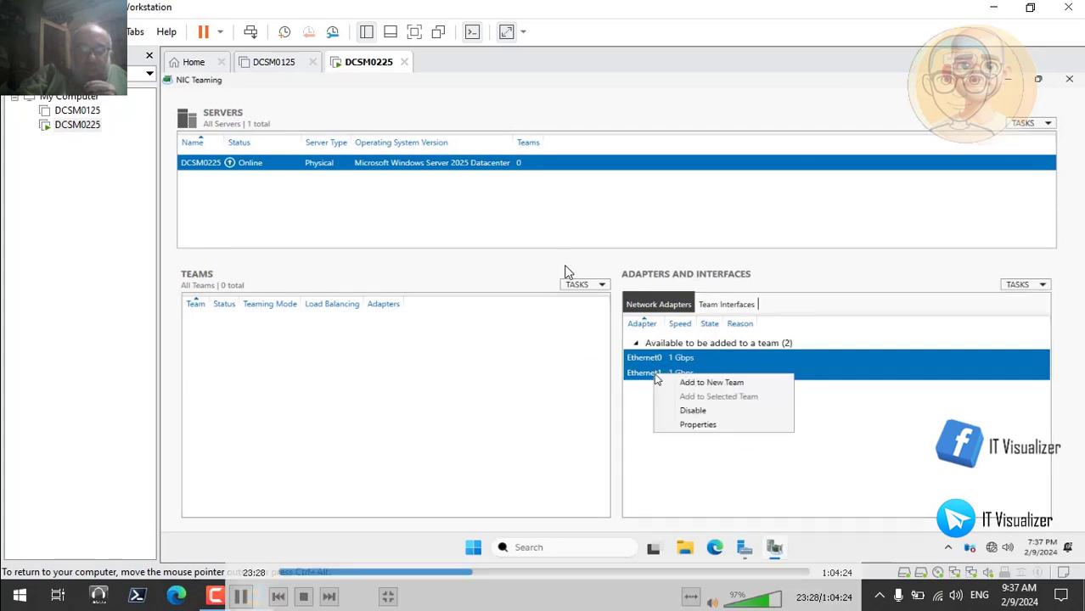
pyautogui.click(690, 383)
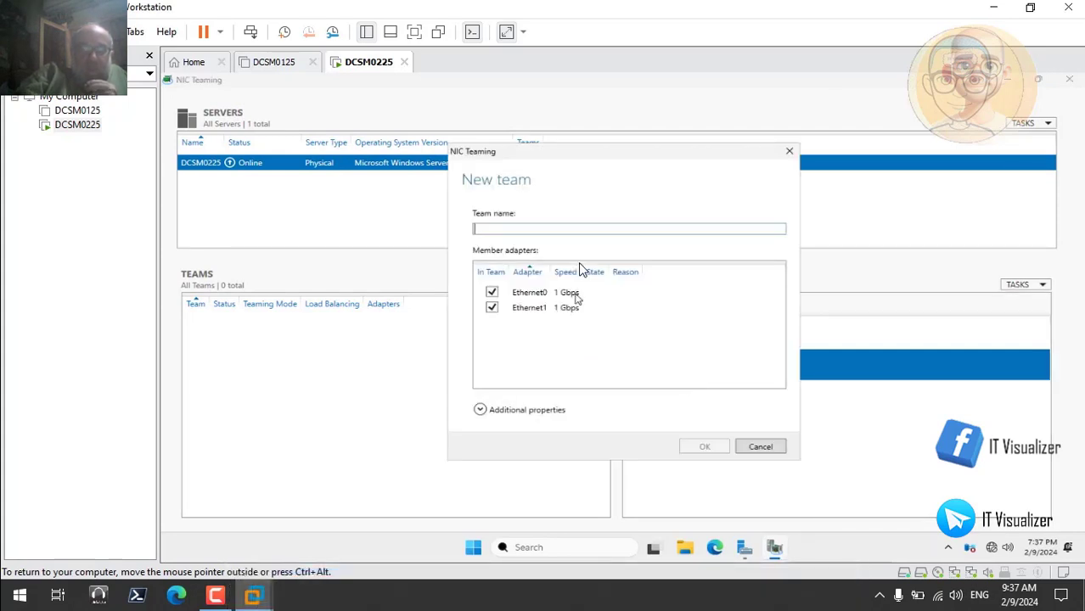
pyautogui.write('D')
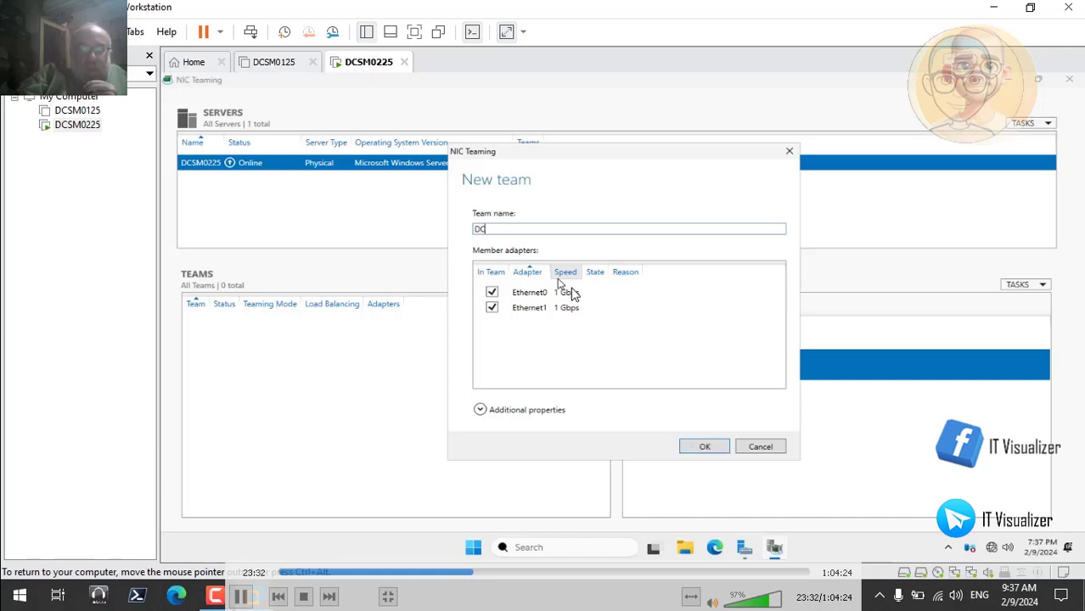
pyautogui.write('C02')
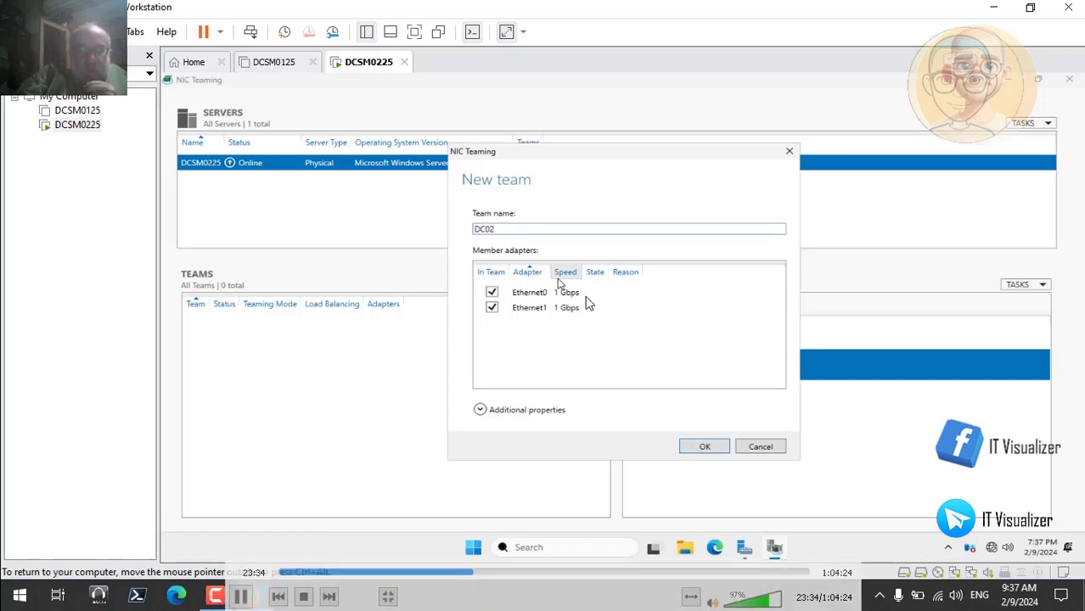
pyautogui.write('Team')
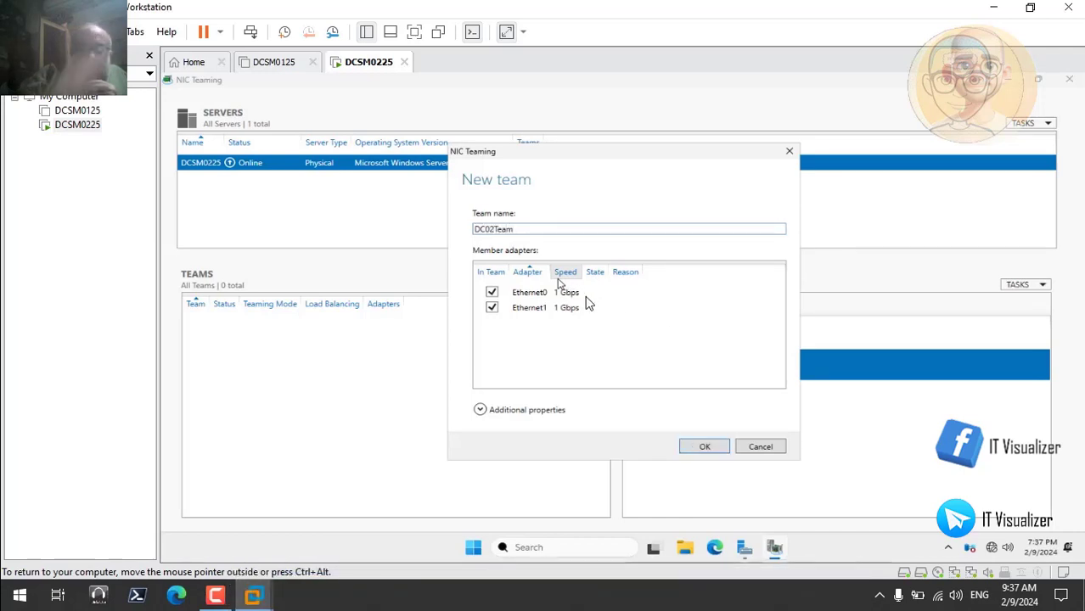
# Keep the Switch Independent teaming mode, set load balancing to Address Hash and create the team
pyautogui.click(481, 410)
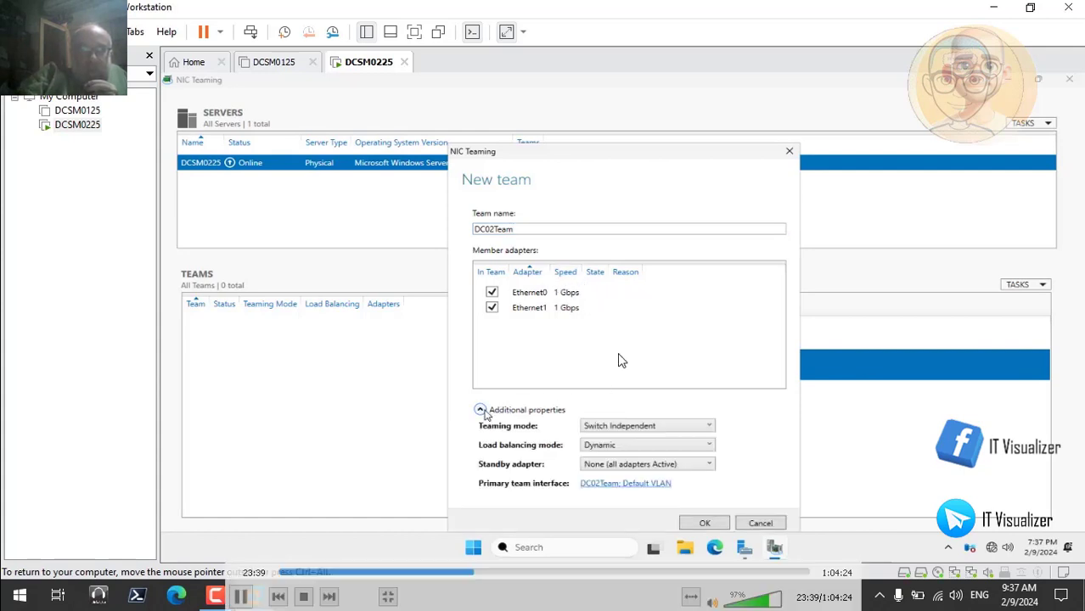
pyautogui.click(702, 429)
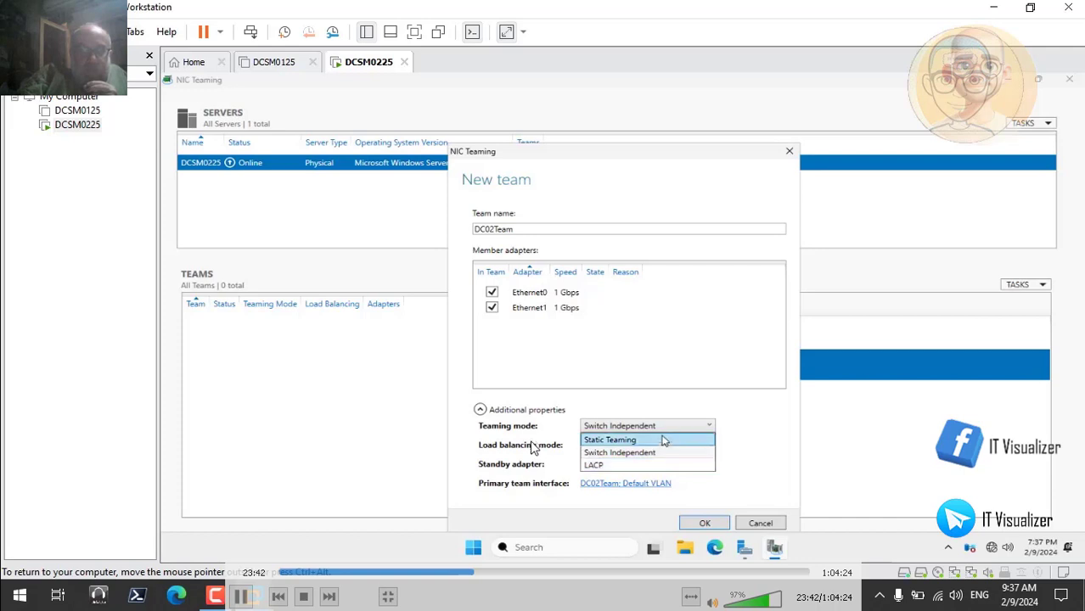
pyautogui.click(671, 429)
pyautogui.click(667, 448)
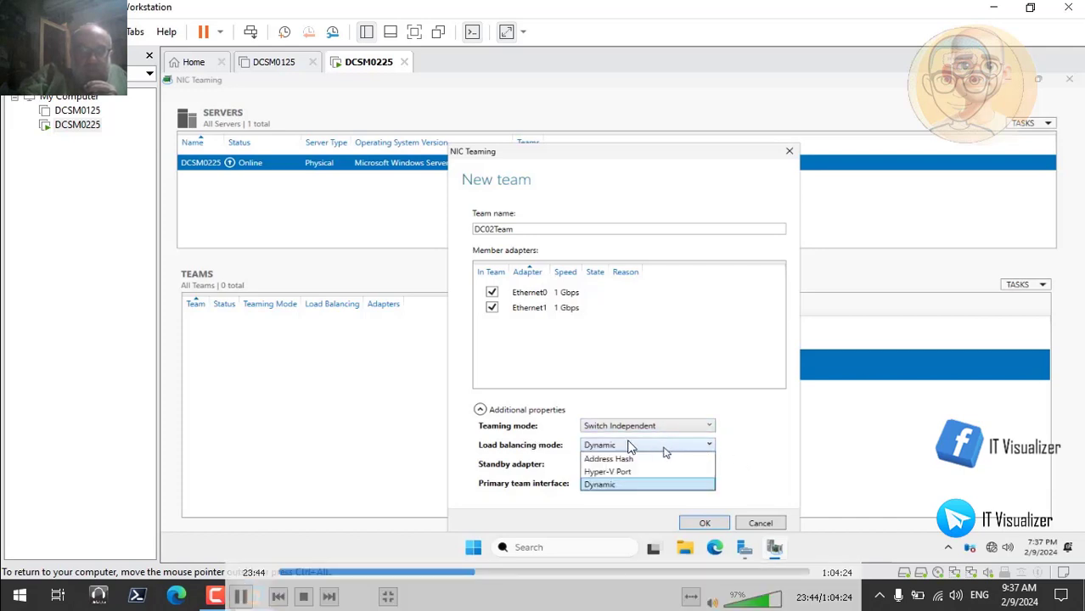
pyautogui.click(649, 459)
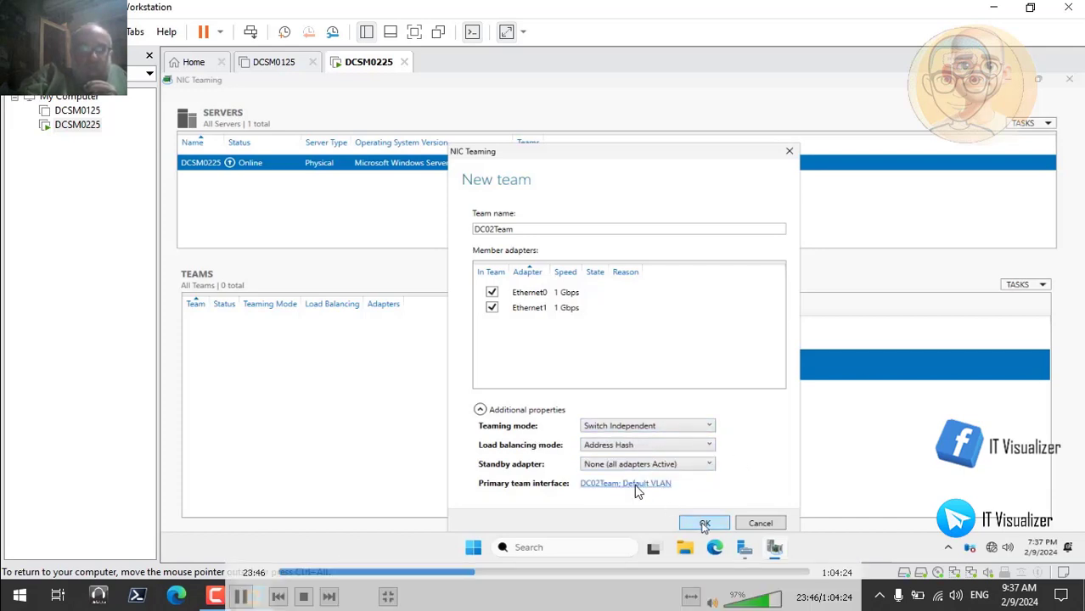
pyautogui.click(704, 524)
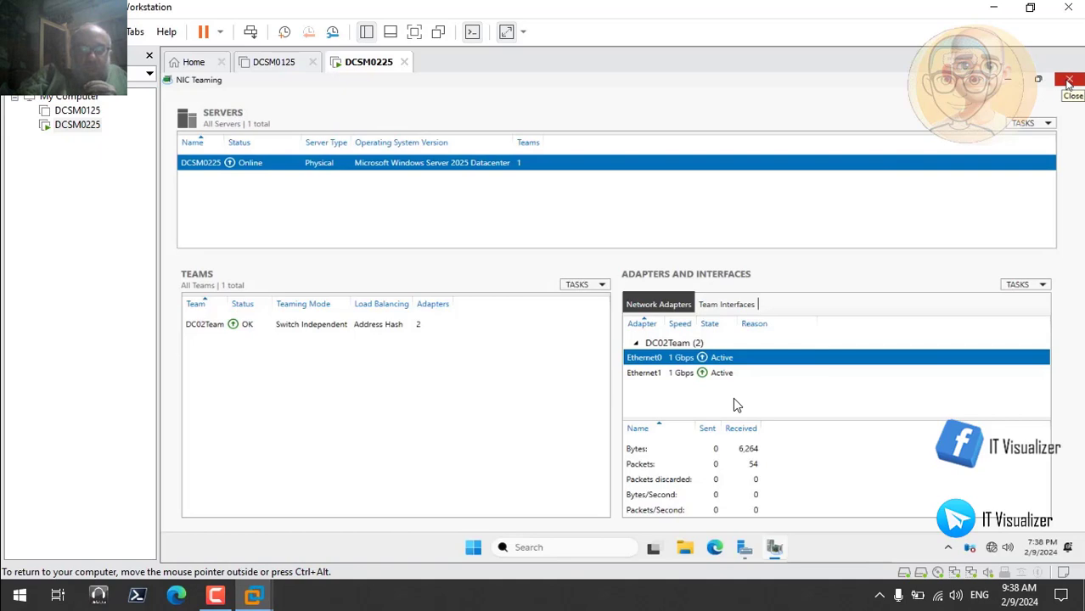
# Close NIC Teaming and Server Manager, and open the guest desktop's personalization settings
pyautogui.click(1070, 80)
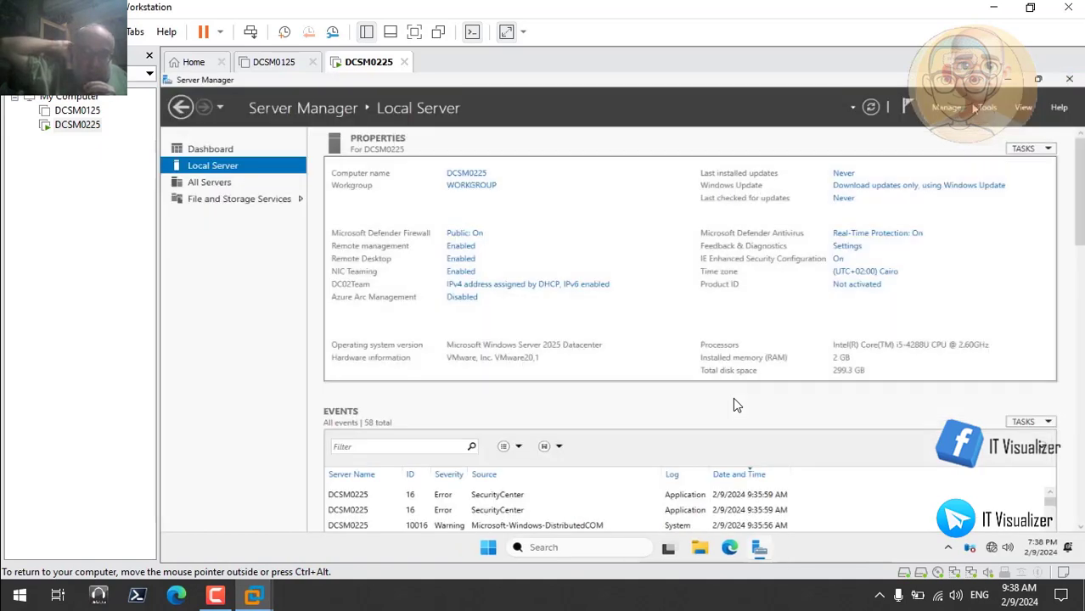
pyautogui.click(1070, 78)
pyautogui.rightClick(417, 252)
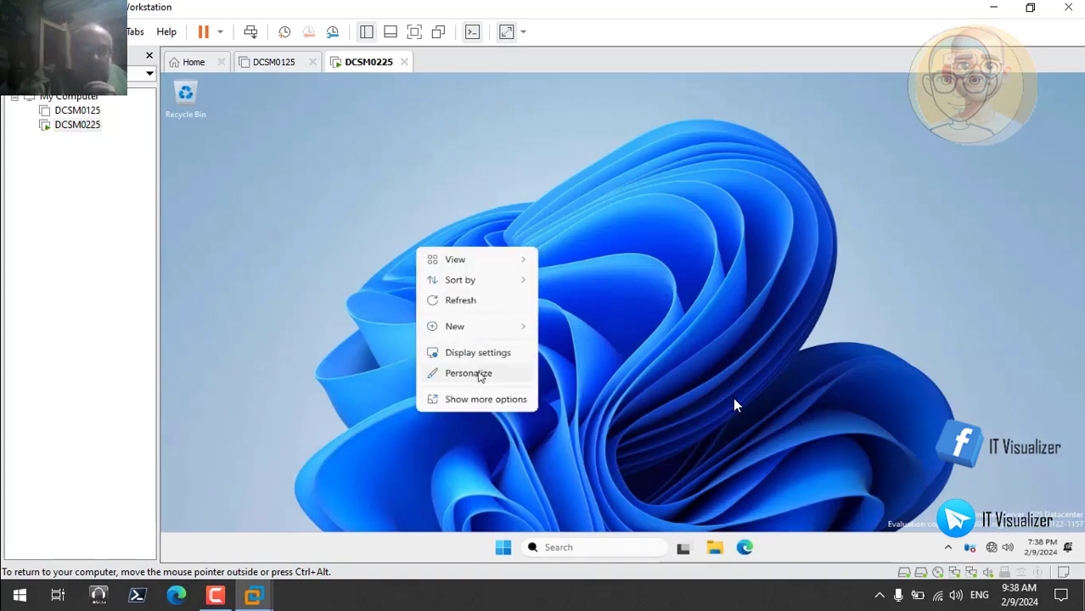
pyautogui.click(493, 374)
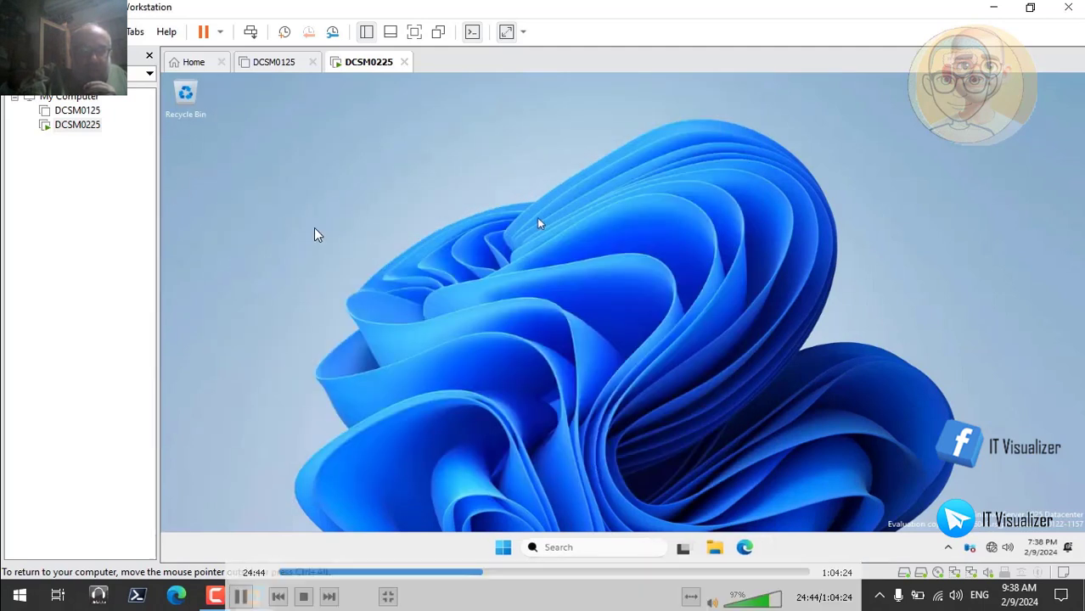
# Find and open Control Panel in the guest and display its items as small icons
pyautogui.click(562, 548)
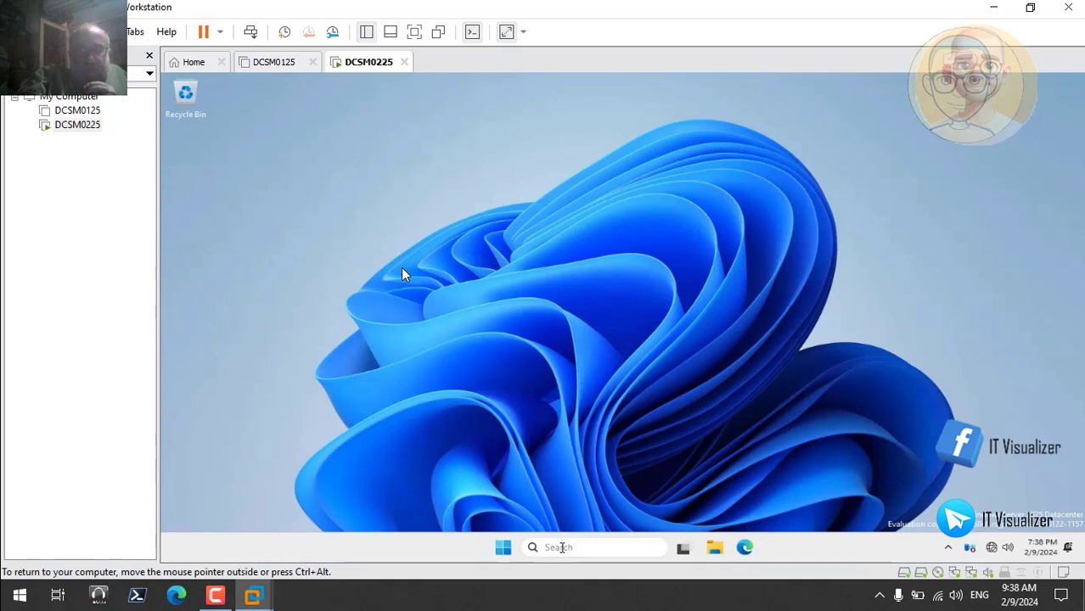
pyautogui.write('control')
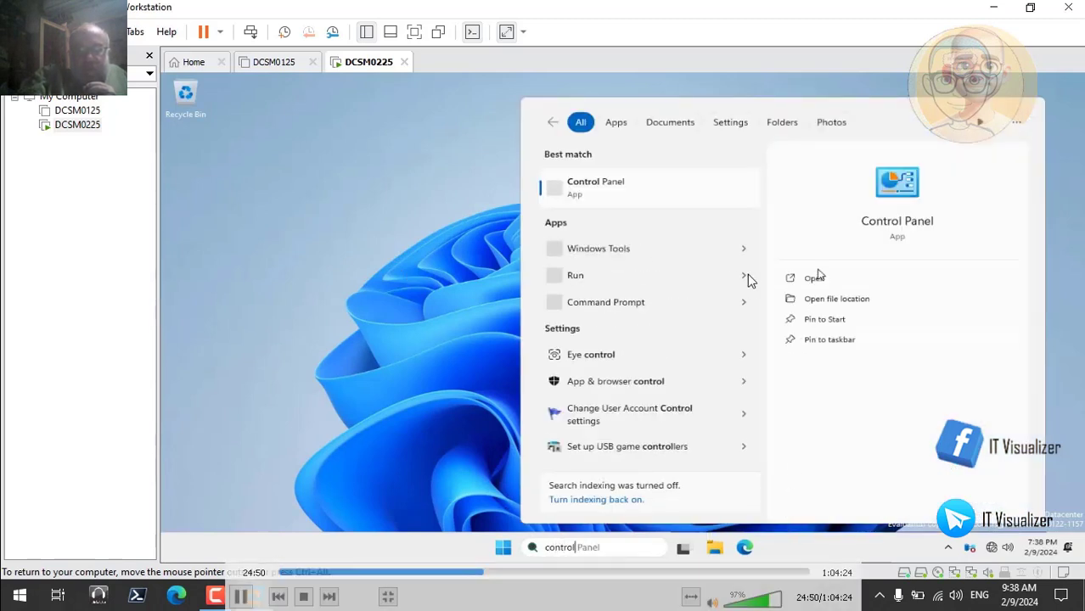
pyautogui.click(813, 281)
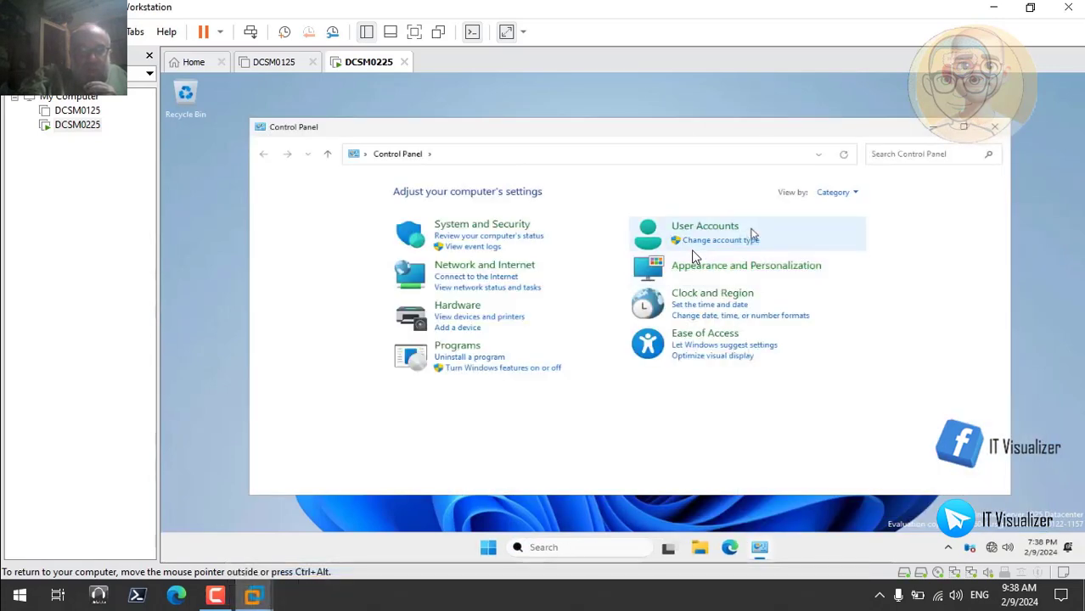
pyautogui.click(835, 193)
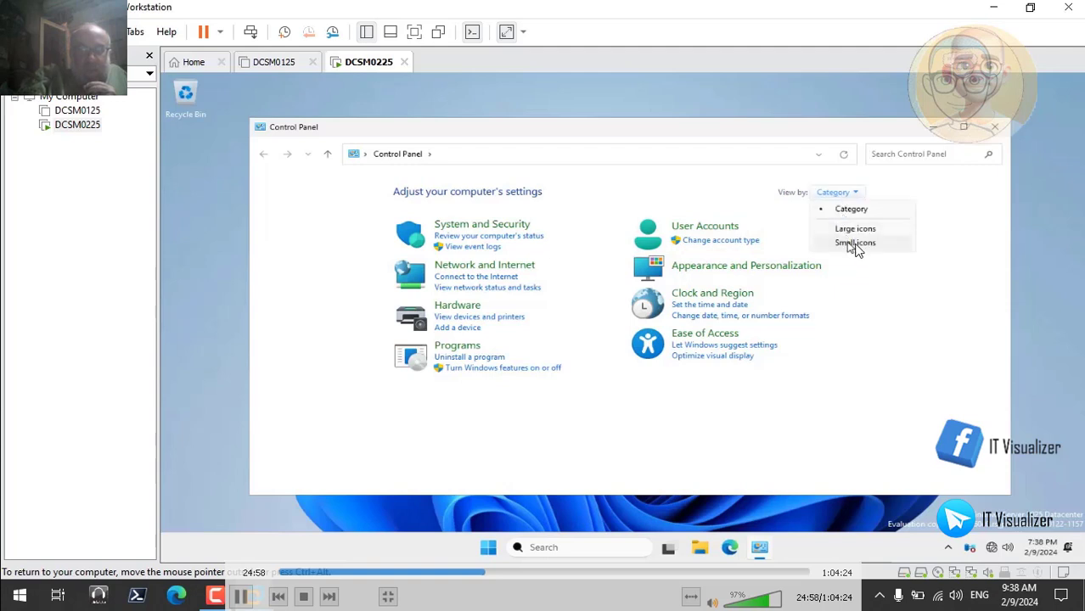
pyautogui.click(854, 243)
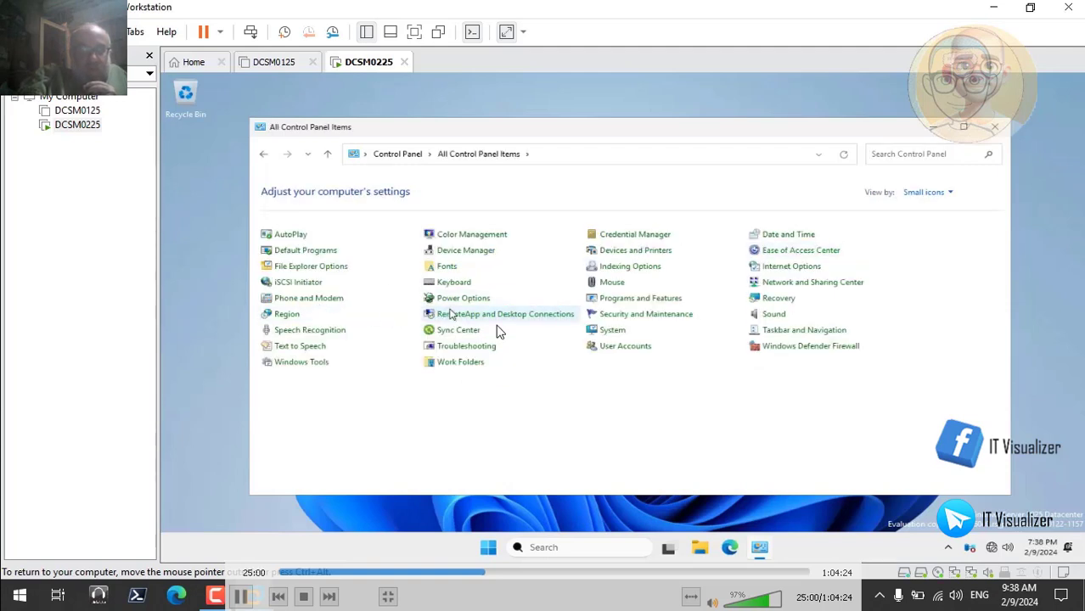
# Open the DC02Team connection's properties from Network and Sharing Center and disable Internet Protocol Version 6 (TCP/IPv6)
pyautogui.click(775, 284)
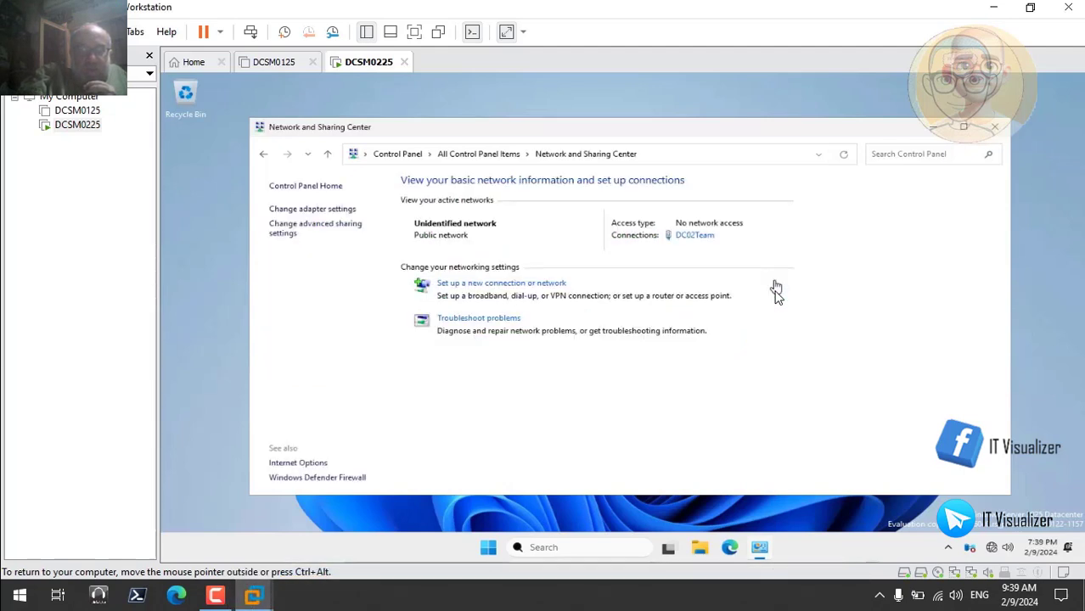
pyautogui.click(694, 240)
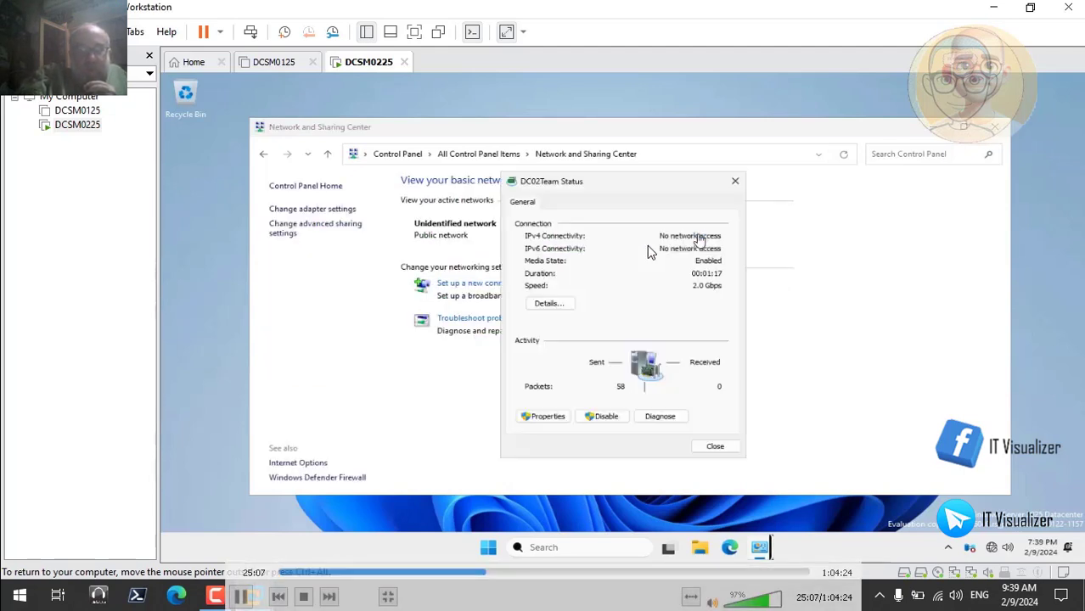
pyautogui.click(544, 417)
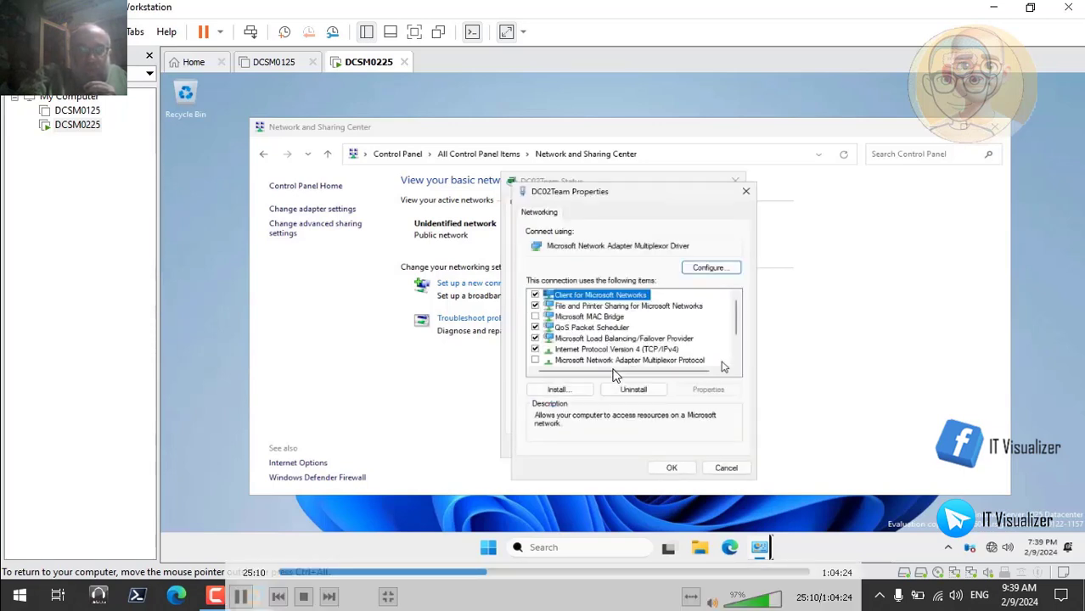
pyautogui.click(737, 364)
pyautogui.click(737, 364)
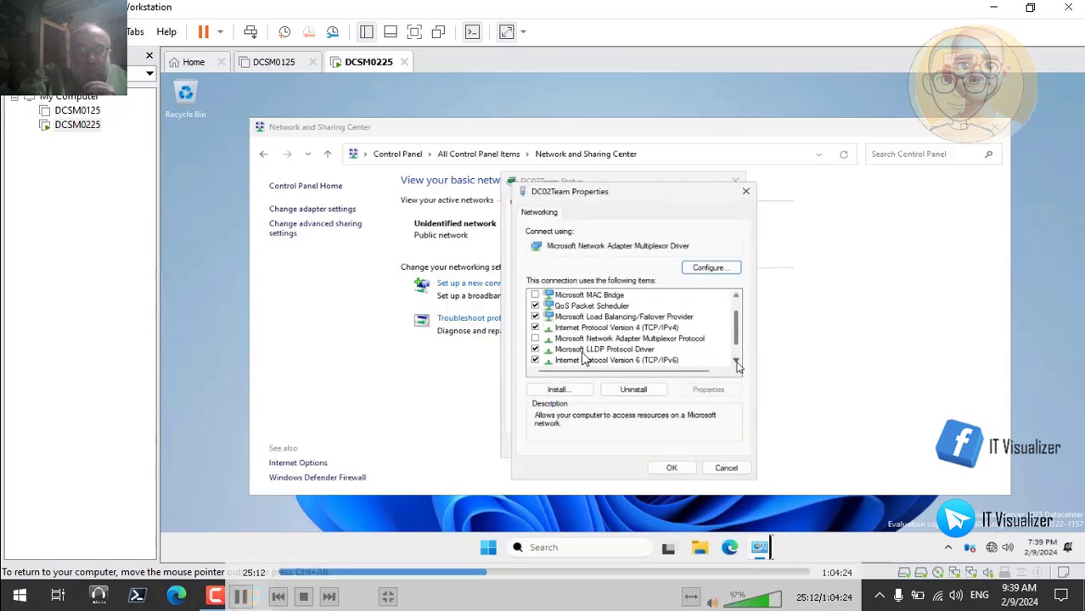
pyautogui.click(737, 364)
pyautogui.click(535, 350)
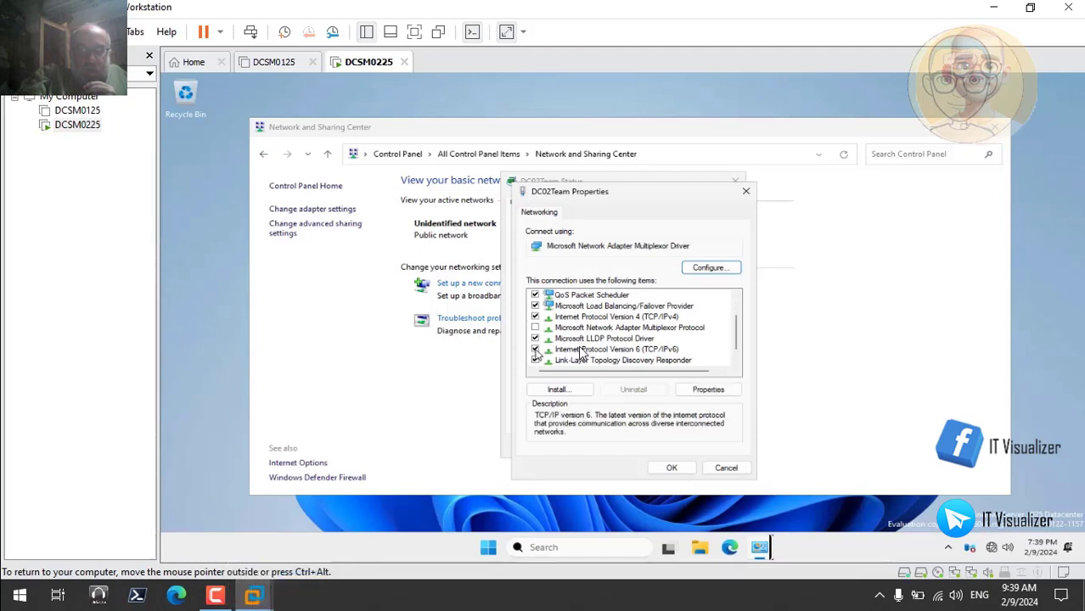
# Assign the IPv4 connection the static address 192.168.79.8, subnet mask 255.255.255.0 and default gateway 192.168.79.2
pyautogui.click(628, 317)
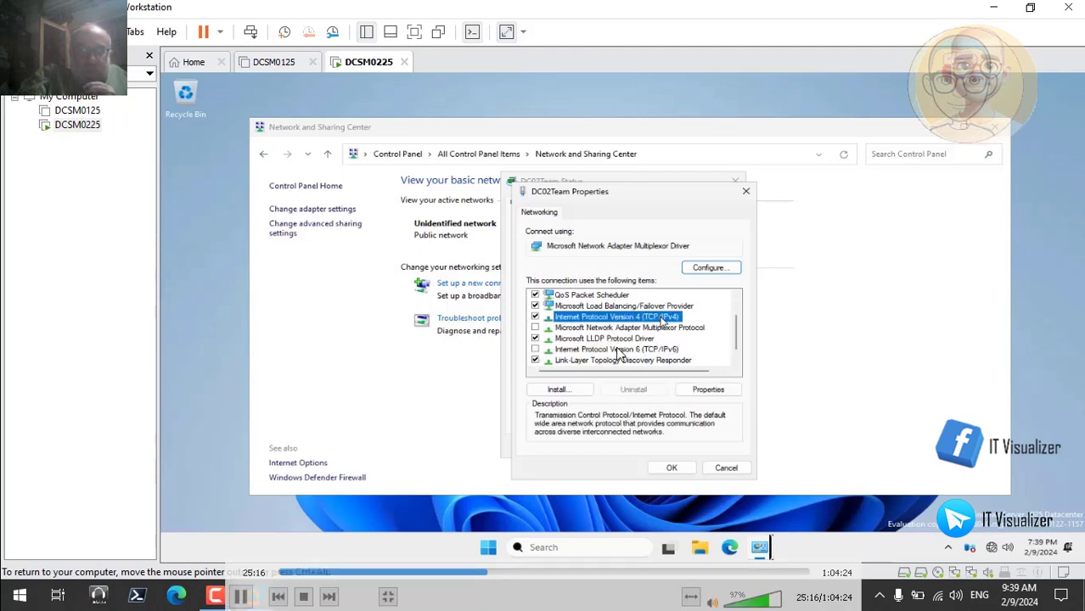
pyautogui.click(708, 389)
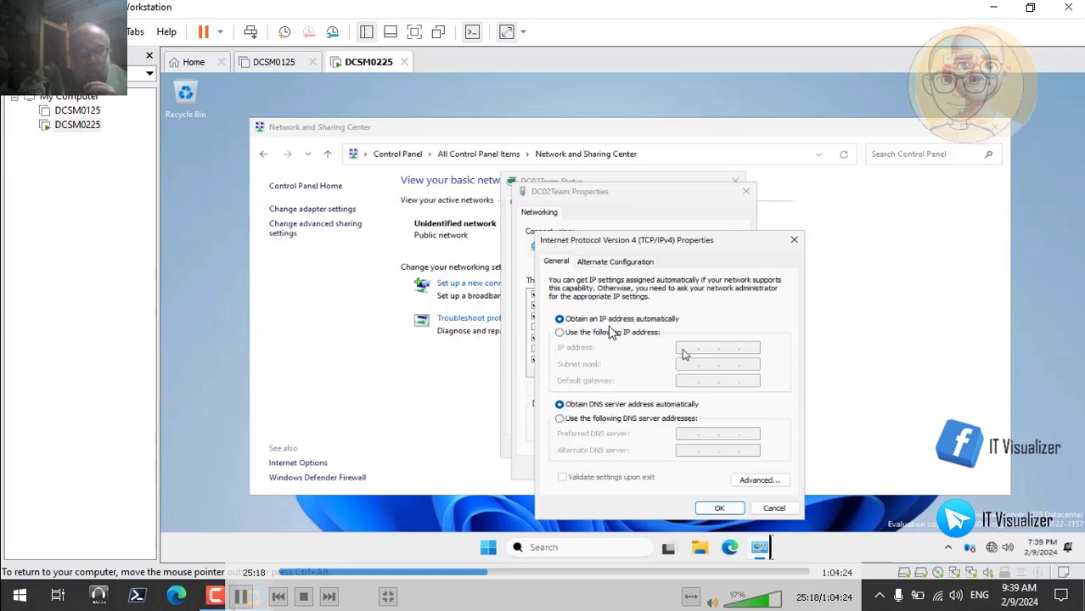
pyautogui.click(620, 332)
pyautogui.click(685, 349)
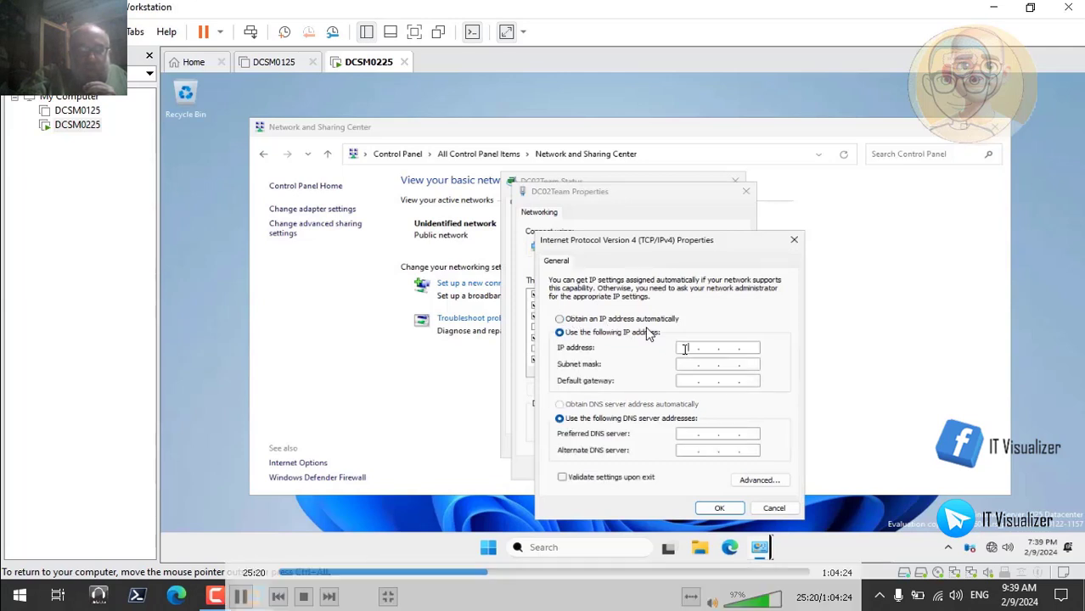
pyautogui.write('192 . ')
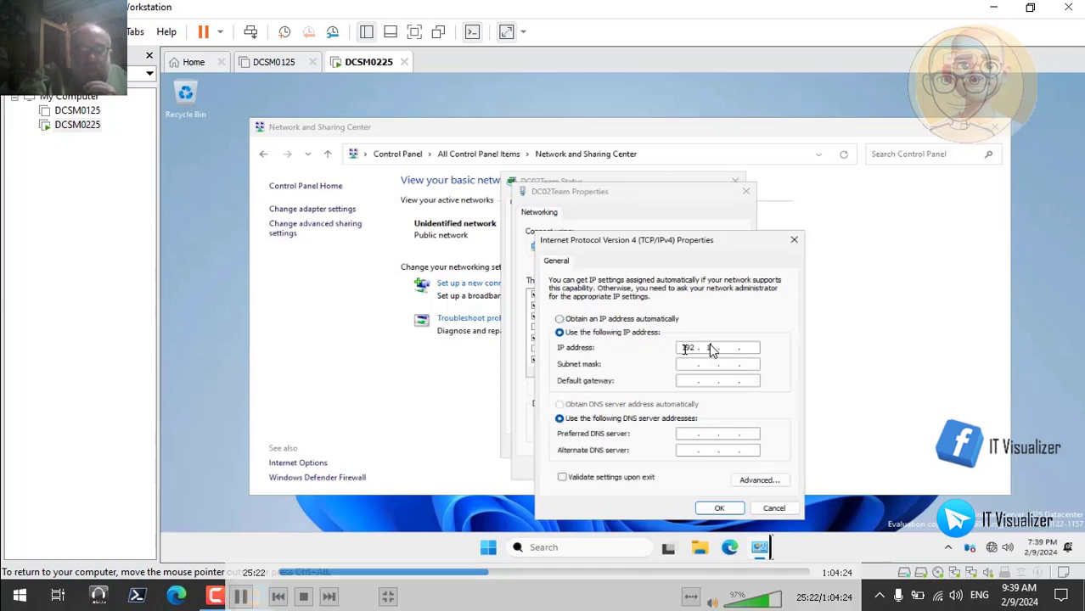
pyautogui.write('168 . 79 . 8')
pyautogui.click(688, 365)
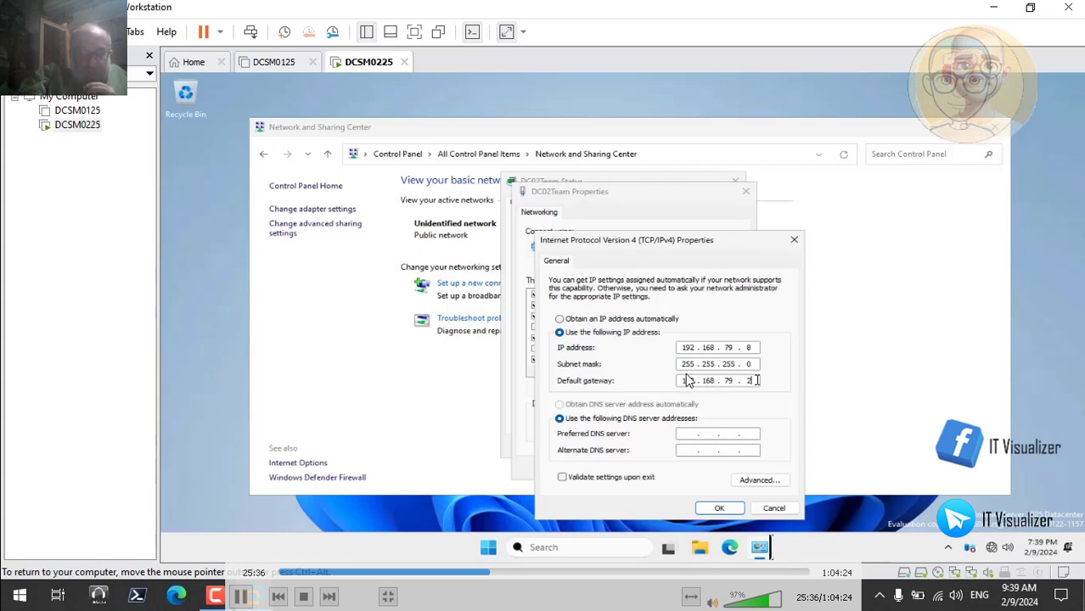
pyautogui.write('2')
# Set the preferred DNS server to 192.168.79.2 and the alternate to 8.8.8.8, and accept the IPv4 settings
pyautogui.click(688, 435)
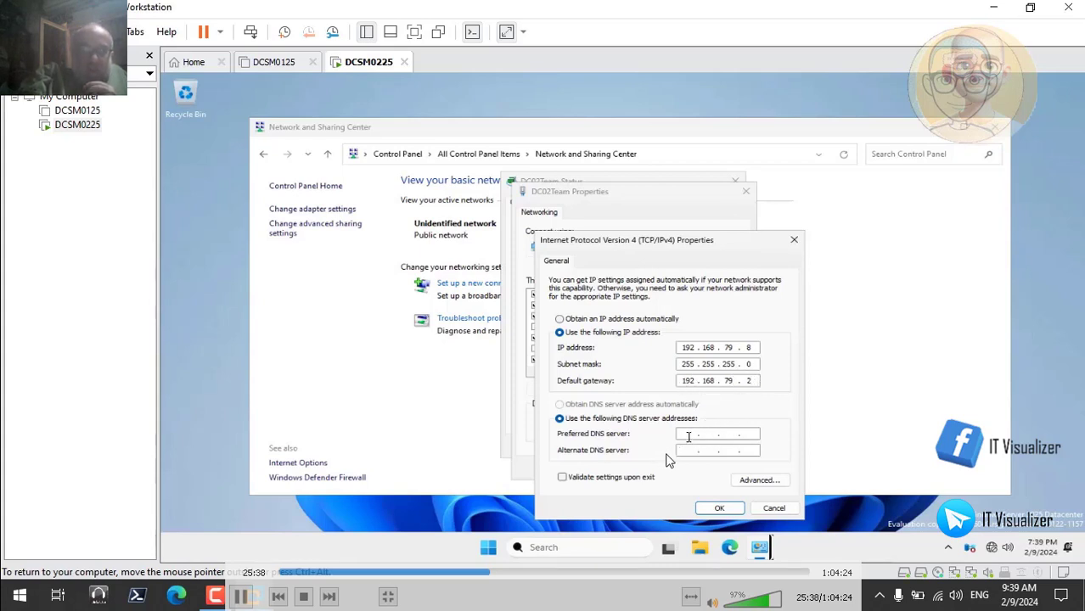
pyautogui.write('192.168.')
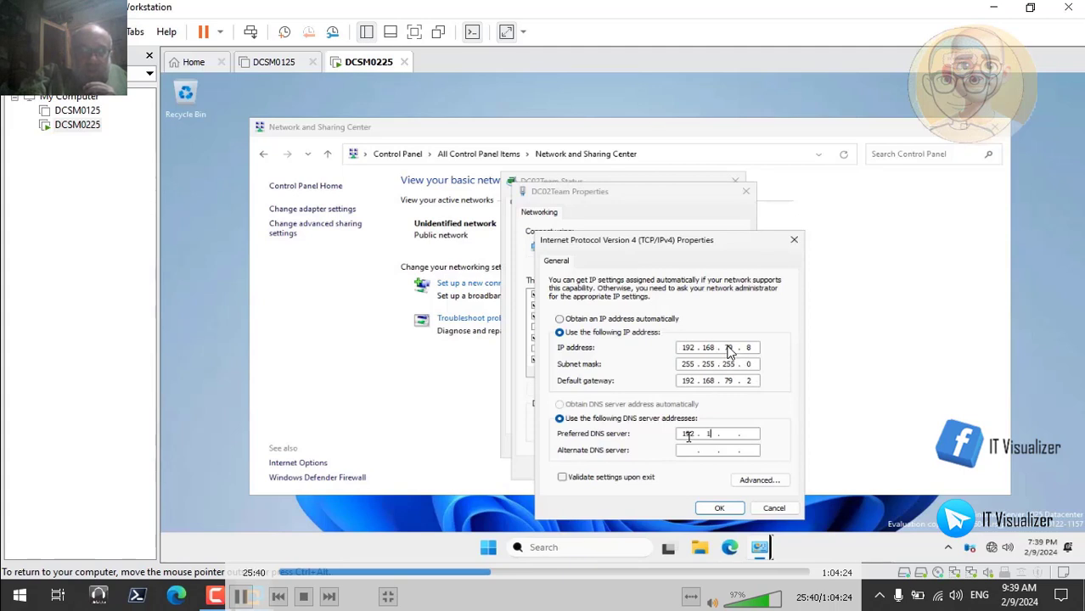
pyautogui.write('79 .2')
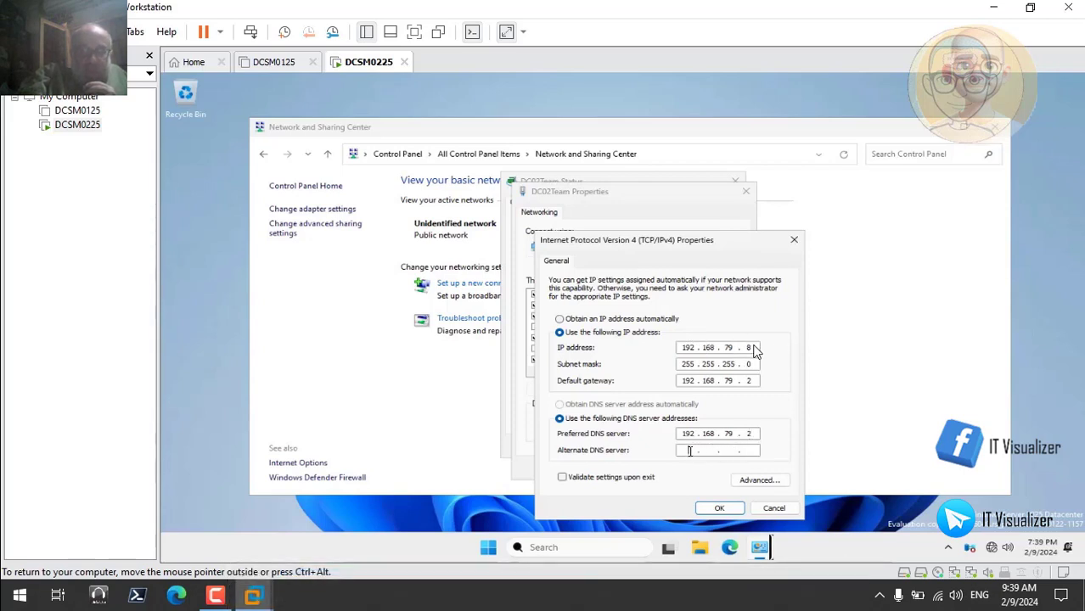
pyautogui.write('8.8.8.')
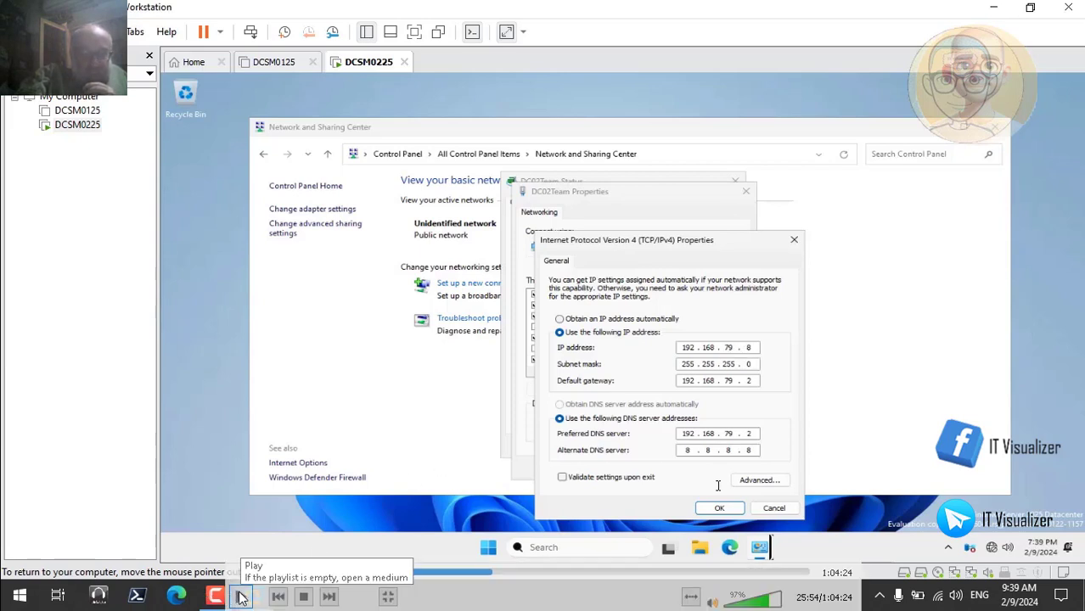
pyautogui.click(719, 507)
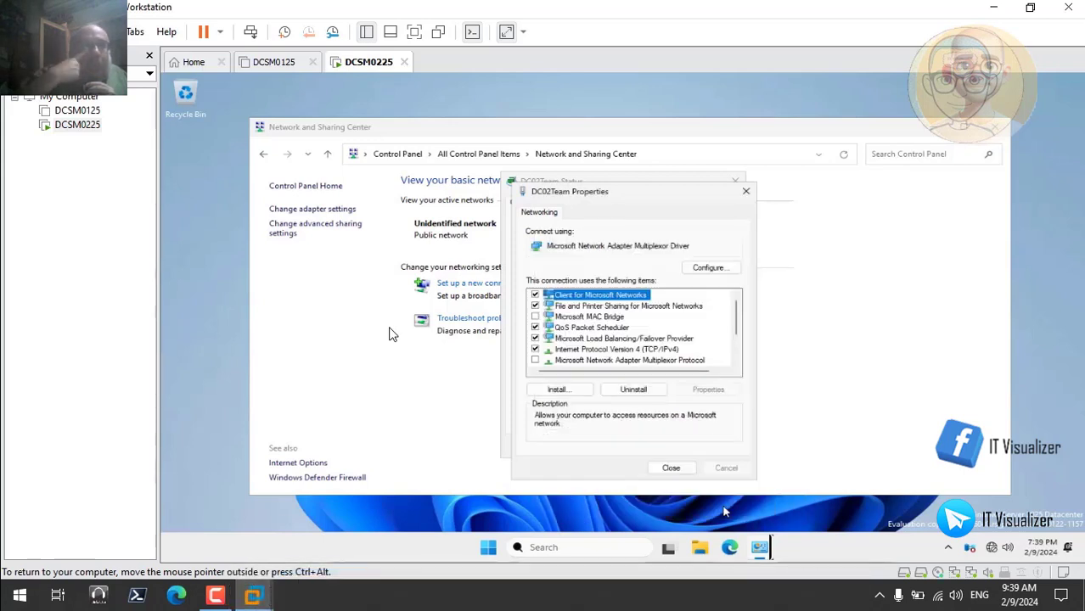
# Close the DC02Team properties and status dialogs and the Network and Sharing Center window
pyautogui.click(675, 469)
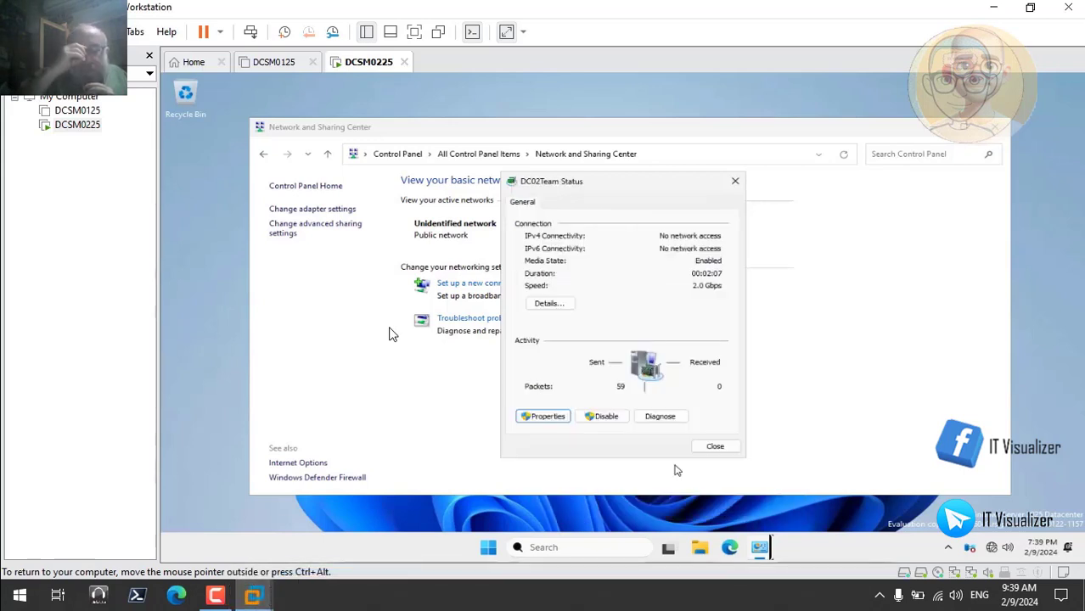
pyautogui.click(715, 450)
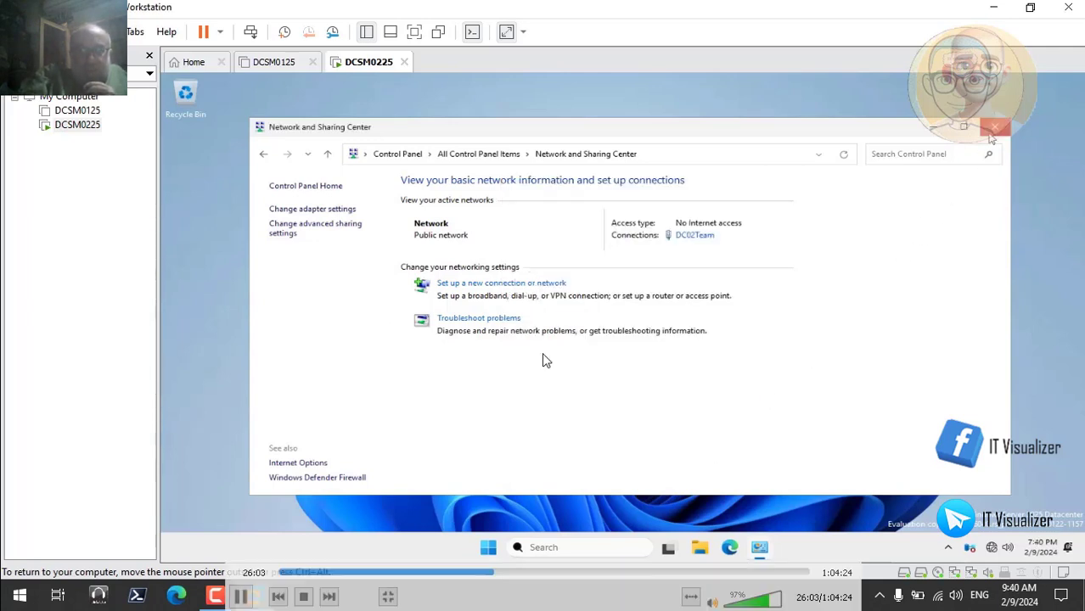
pyautogui.click(993, 128)
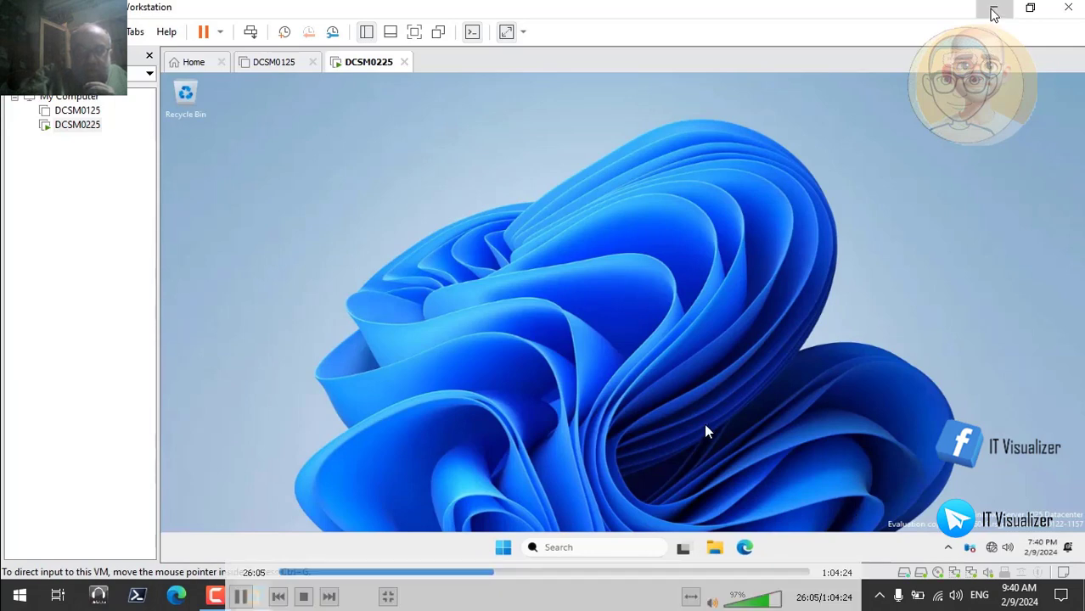
# Switch to the host desktop and open windows 2025 serial.txt from The Matrix Lab Final folder on drive D
pyautogui.click(994, 11)
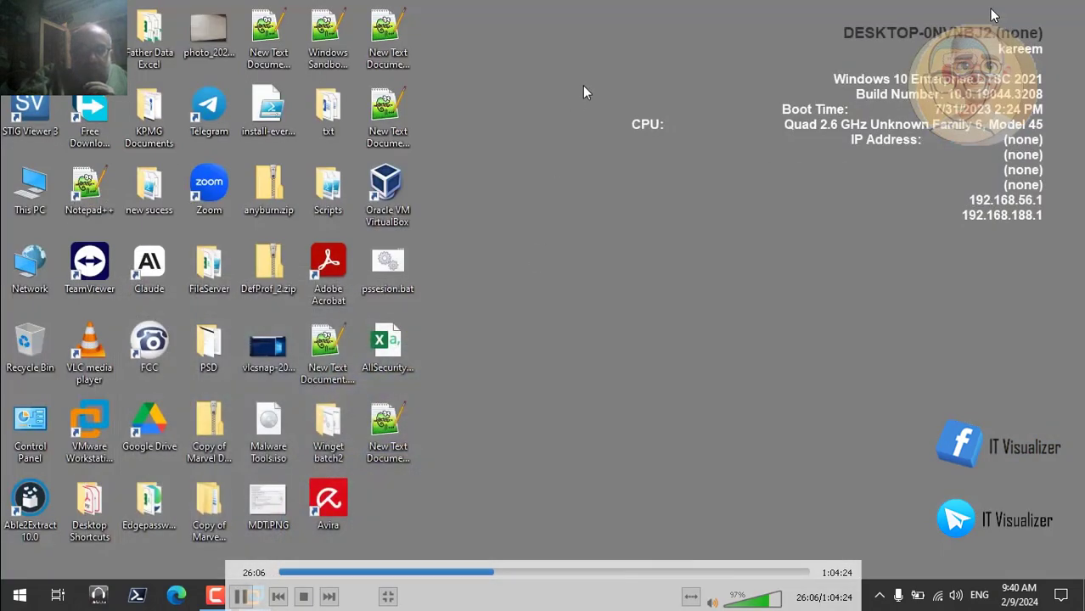
pyautogui.doubleClick(388, 429)
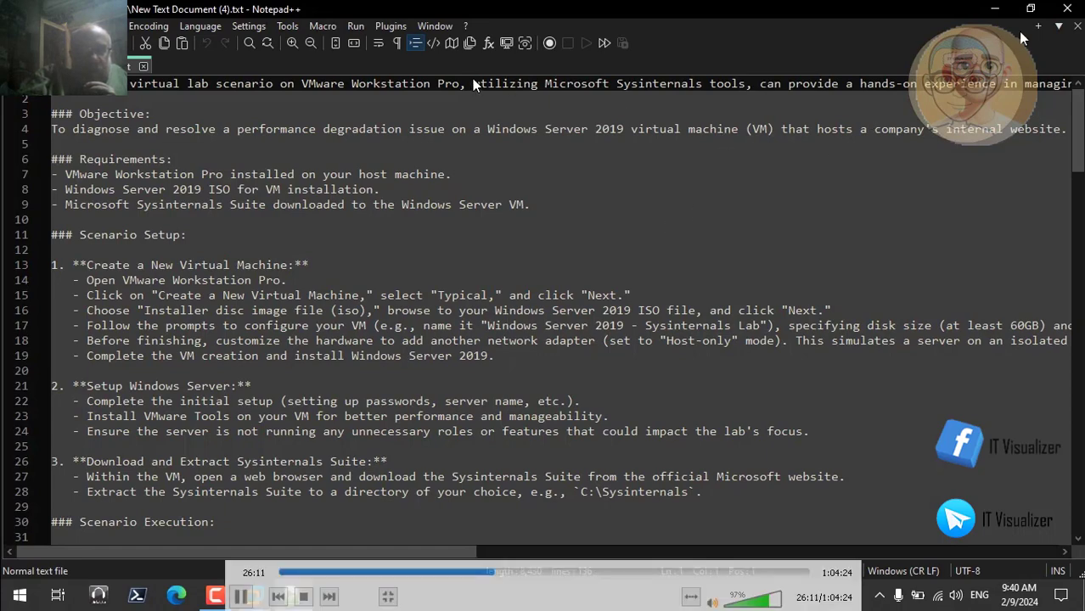
pyautogui.click(1068, 8)
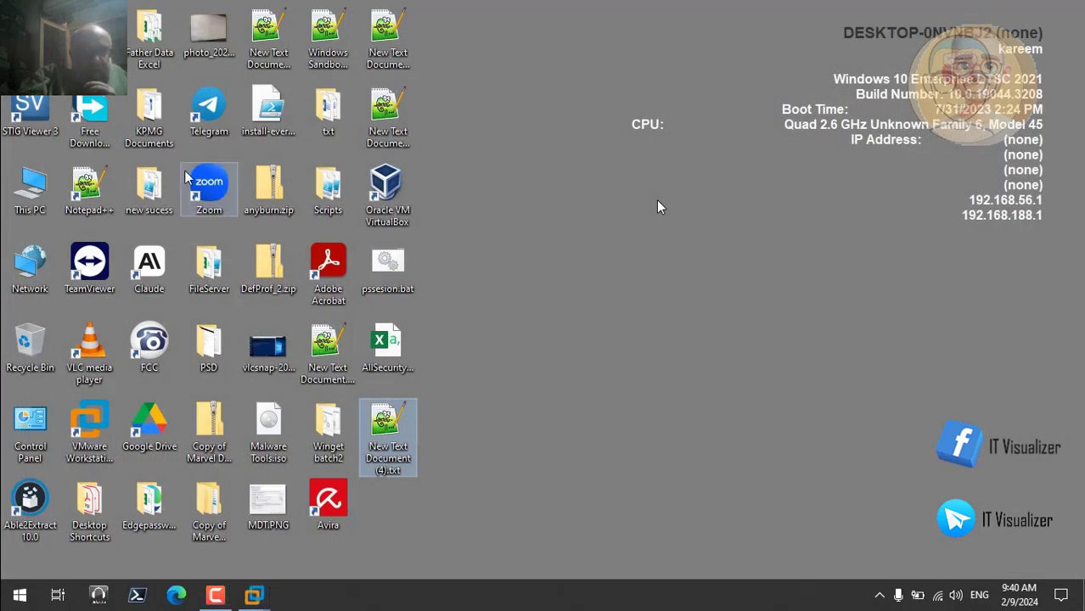
pyautogui.doubleClick(29, 189)
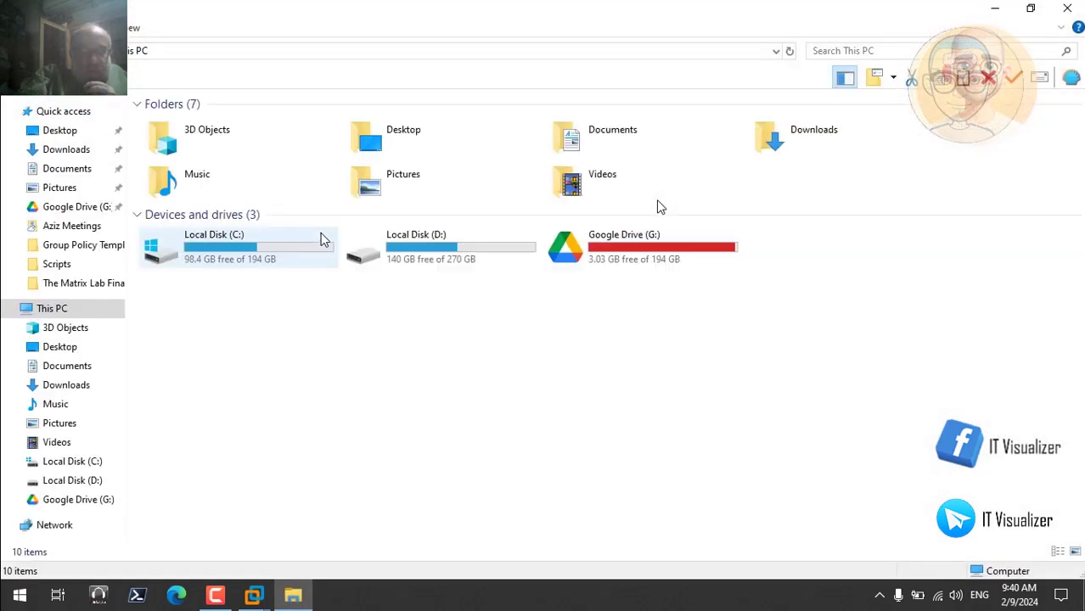
pyautogui.doubleClick(470, 250)
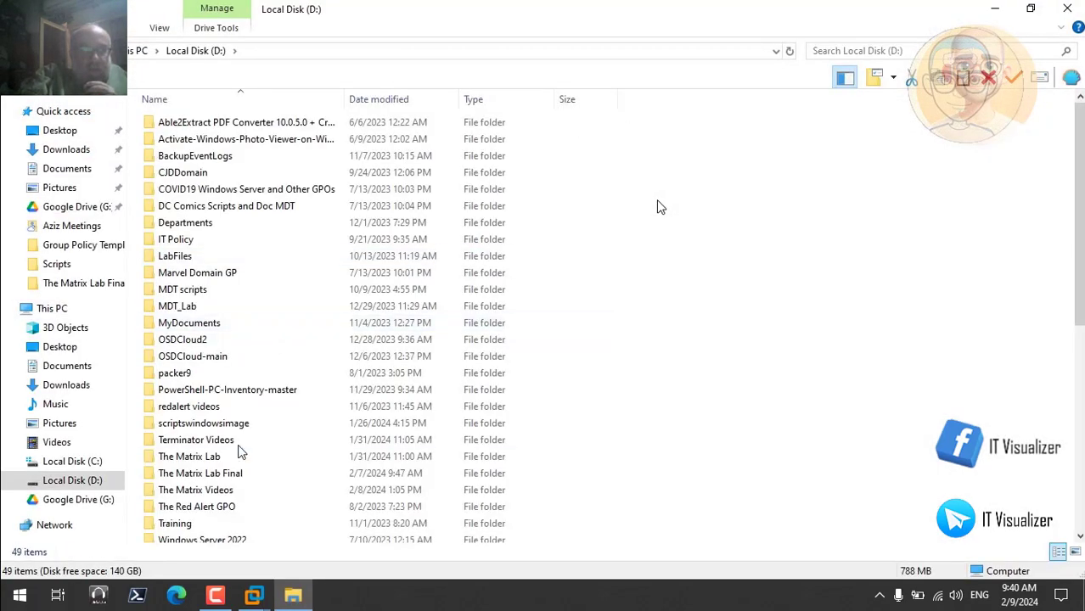
pyautogui.doubleClick(234, 476)
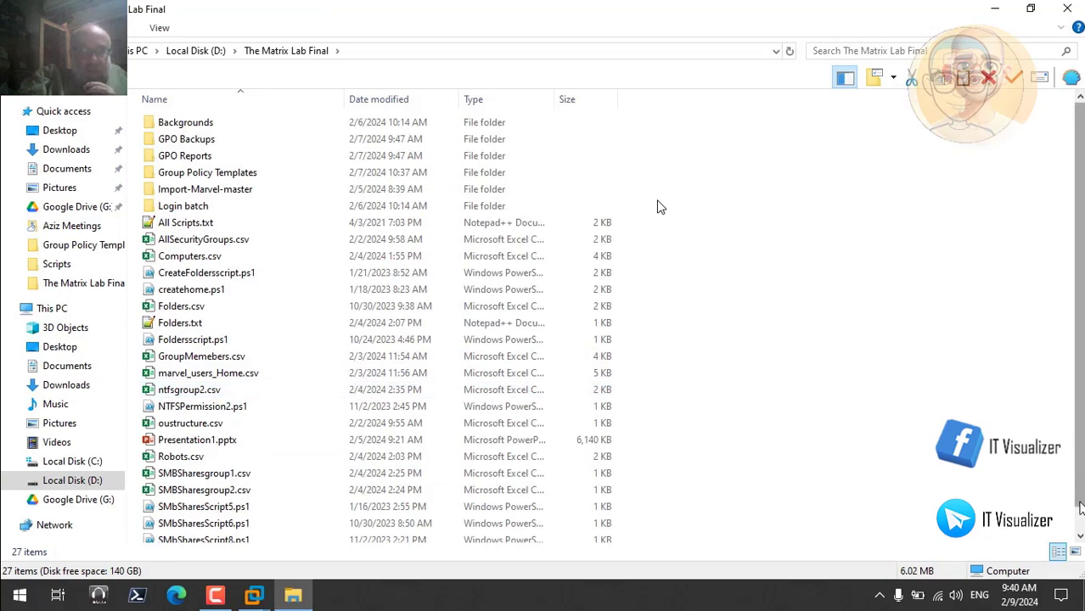
pyautogui.scroll(-1, 1079, 510)
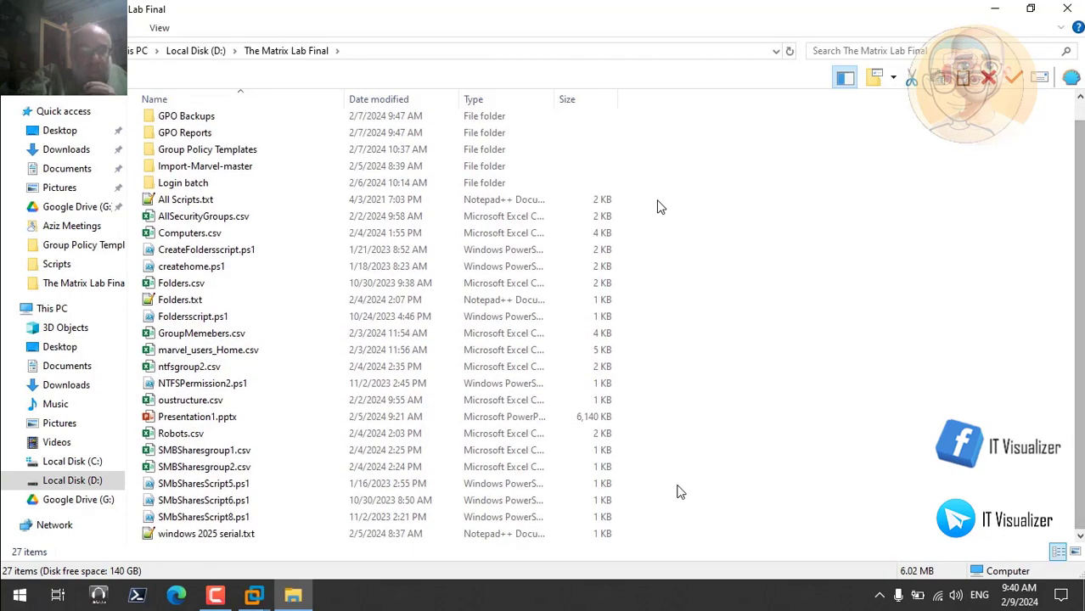
pyautogui.doubleClick(254, 534)
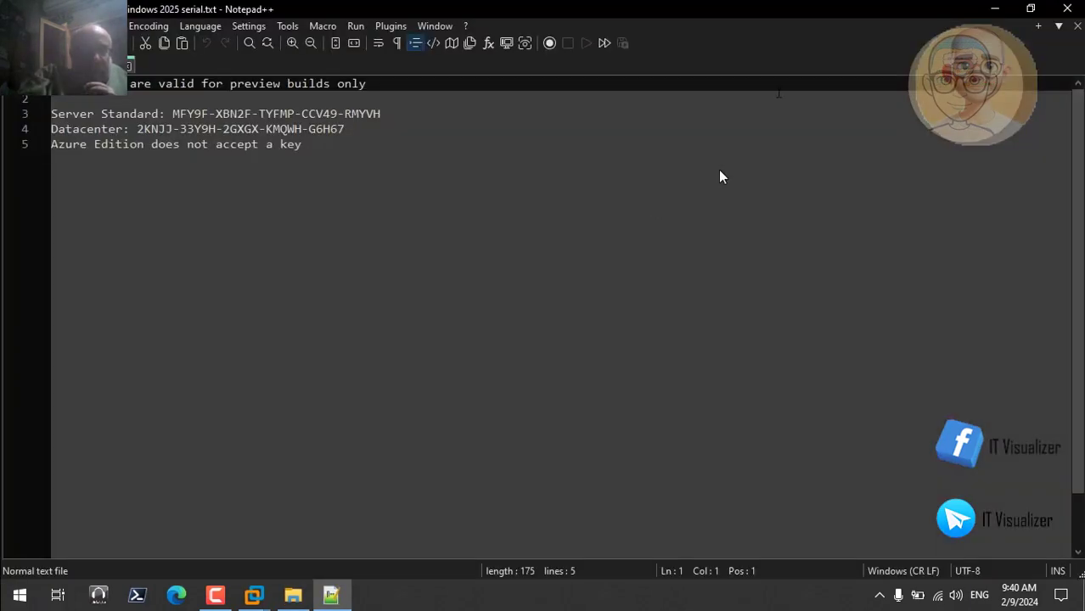
# Minimize the serial file and the folder window, and return to the DCSM0225 virtual machine in VMware Workstation
pyautogui.click(994, 9)
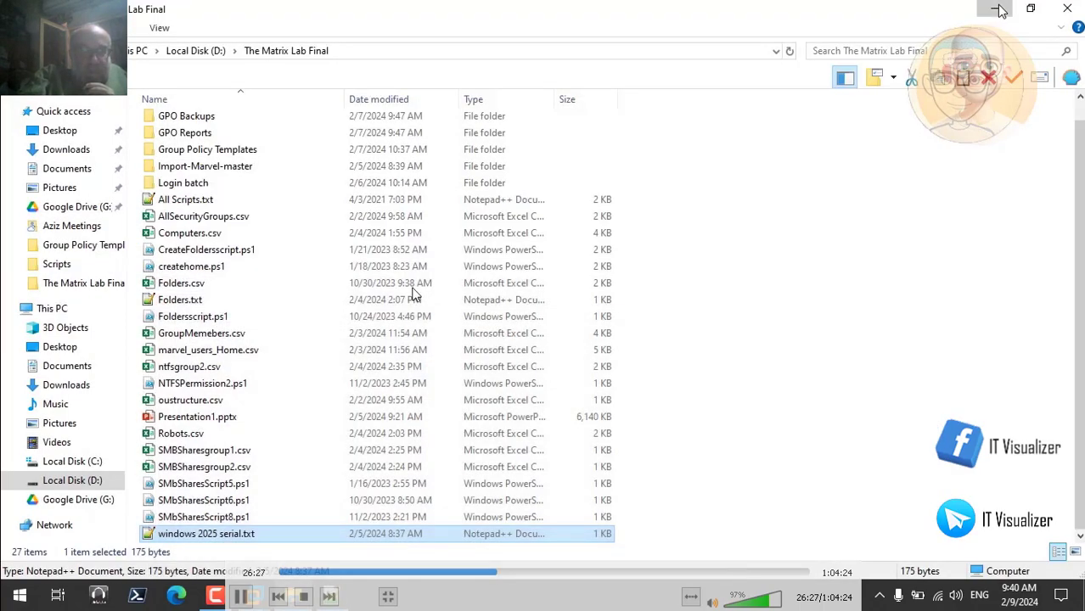
pyautogui.click(999, 10)
pyautogui.moveTo(279, 586)
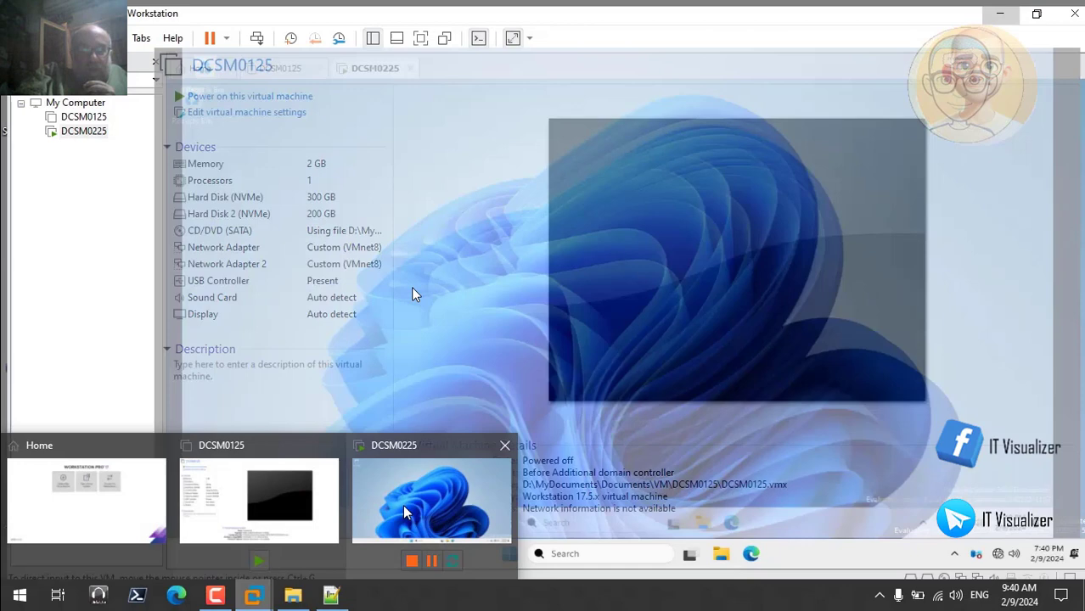
pyautogui.click(405, 513)
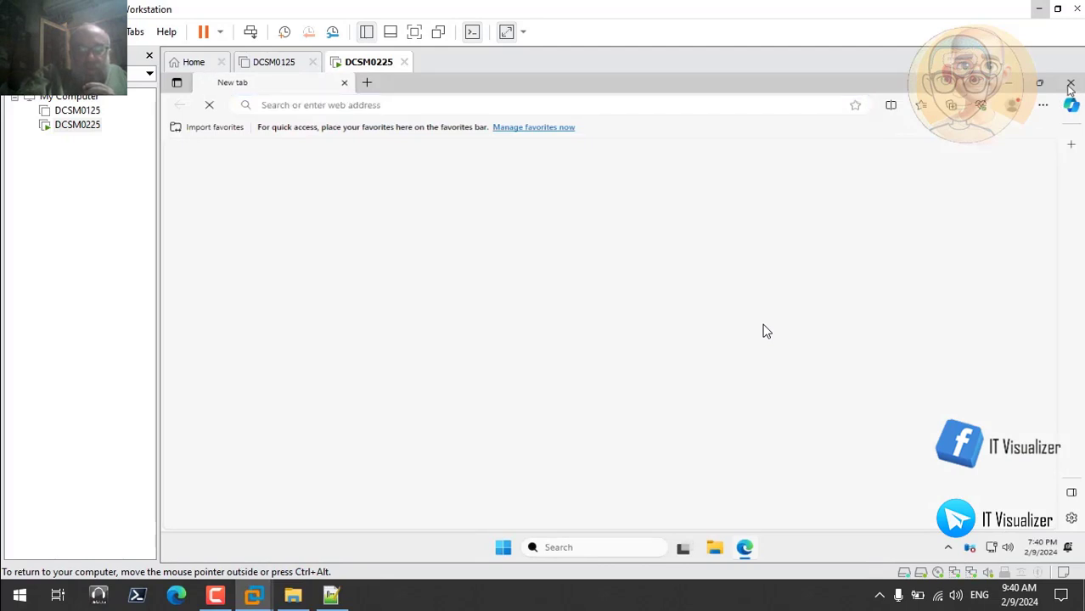
# Complete Microsoft Edge's first-run setup in the guest without signing in, and close its tabs
pyautogui.click(1071, 85)
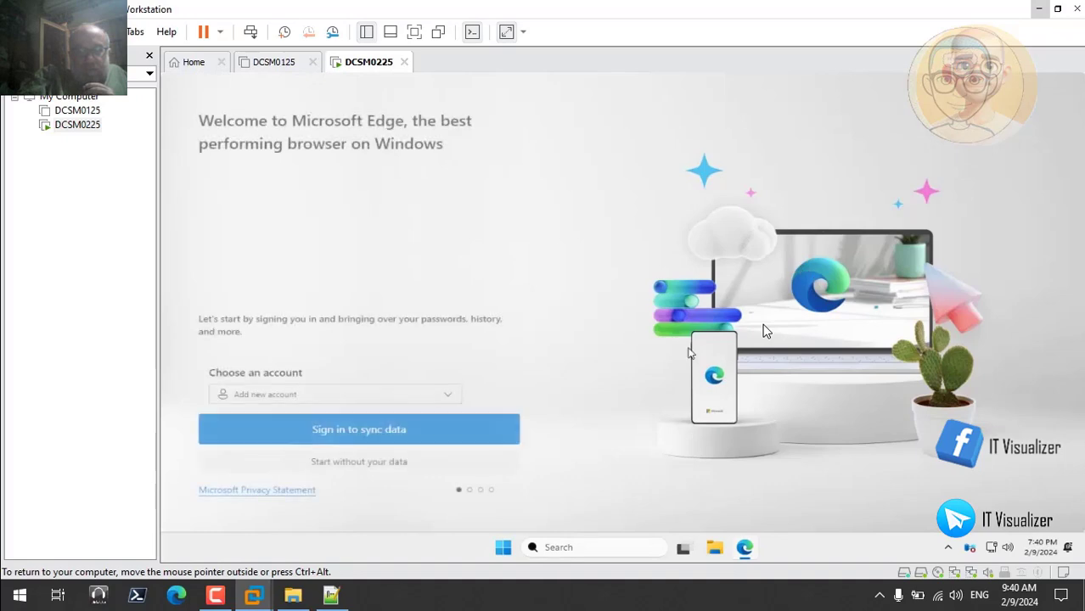
pyautogui.click(384, 465)
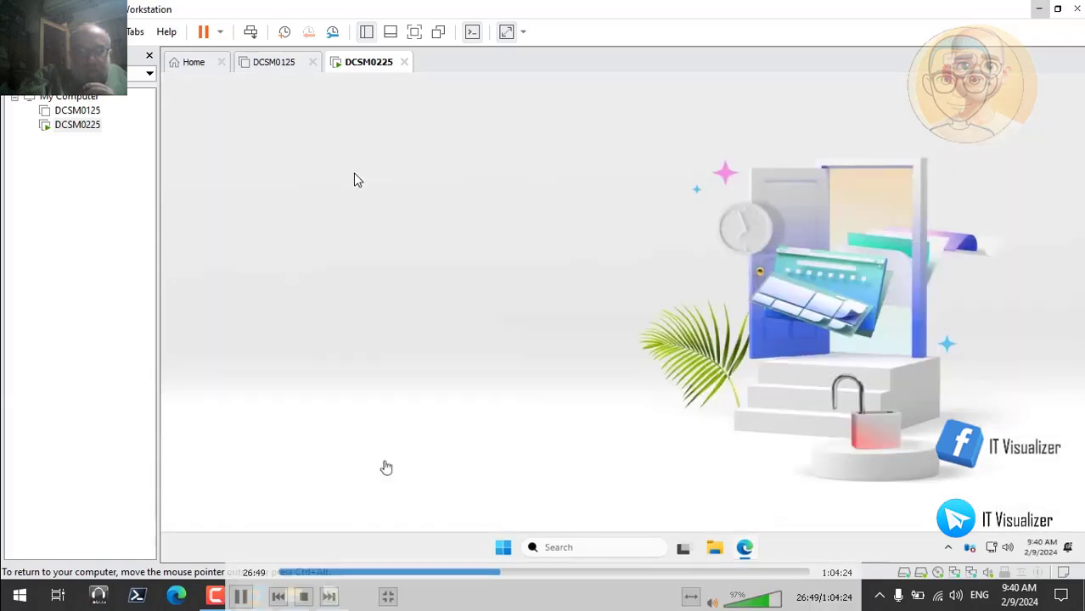
pyautogui.click(311, 462)
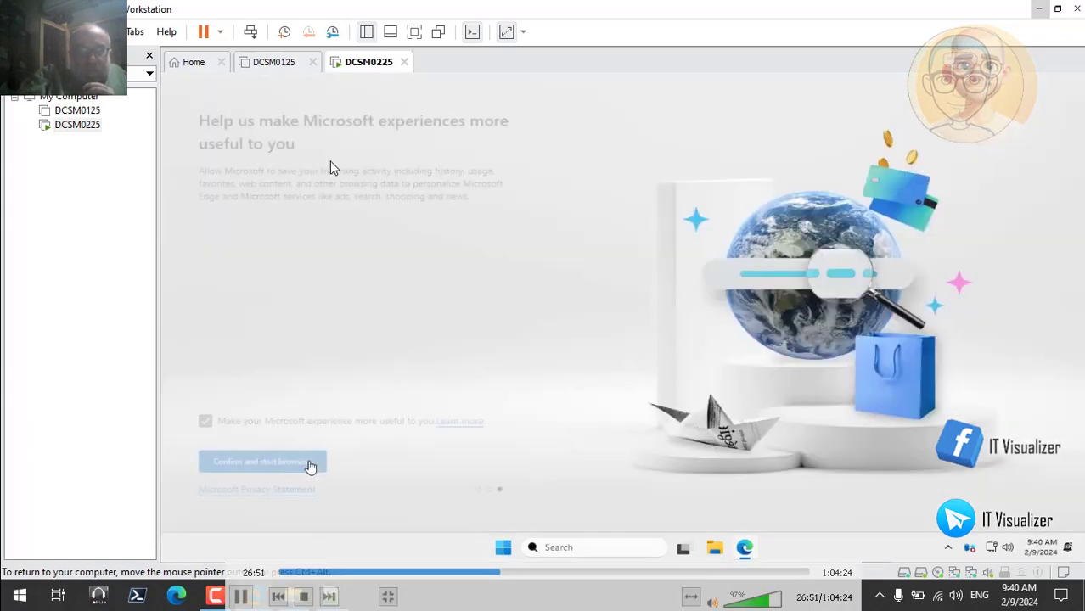
pyautogui.click(299, 464)
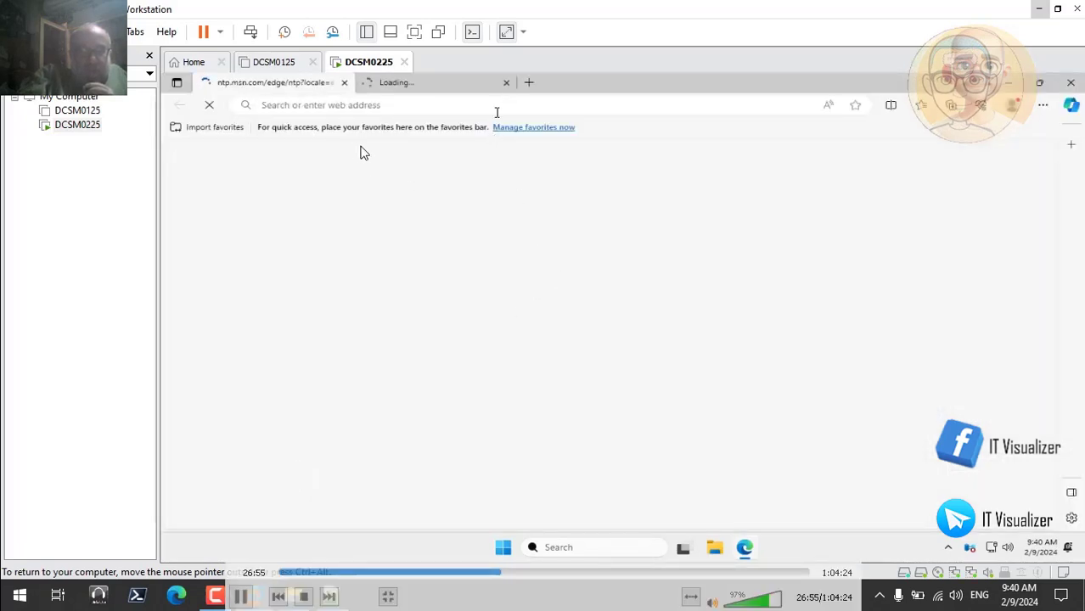
pyautogui.click(506, 85)
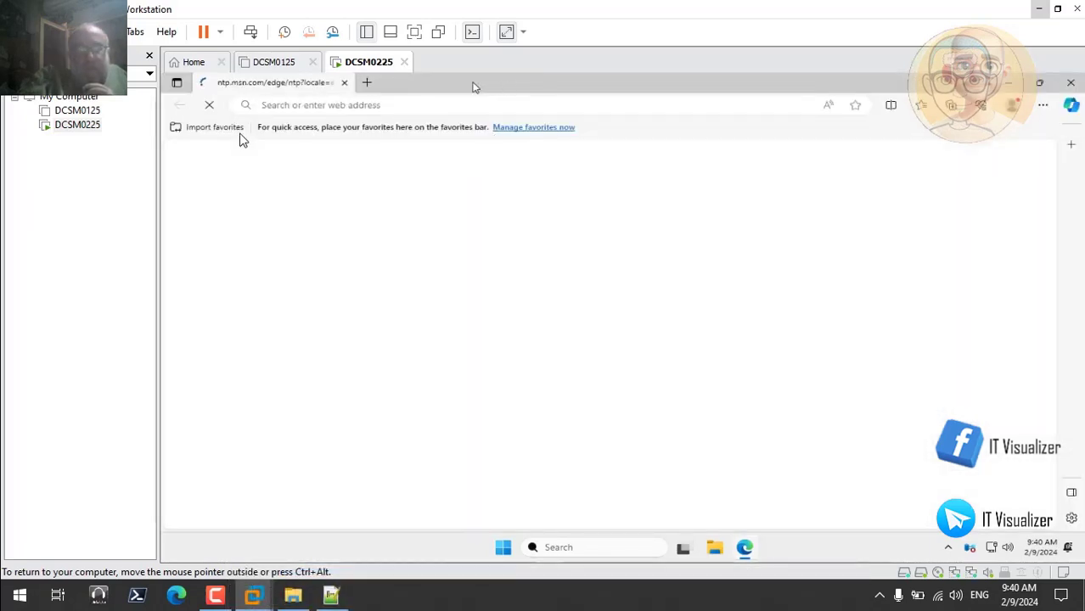
pyautogui.click(360, 83)
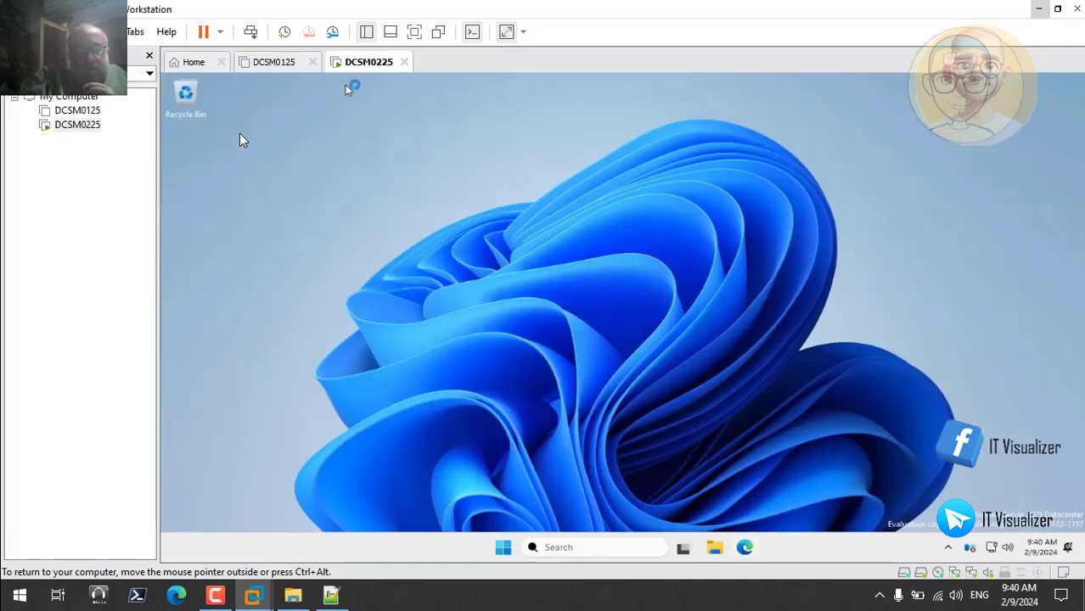
# Dismiss the Windows activation dialog and open Desktop Icon Settings from the guest's theme settings
pyautogui.rightClick(512, 221)
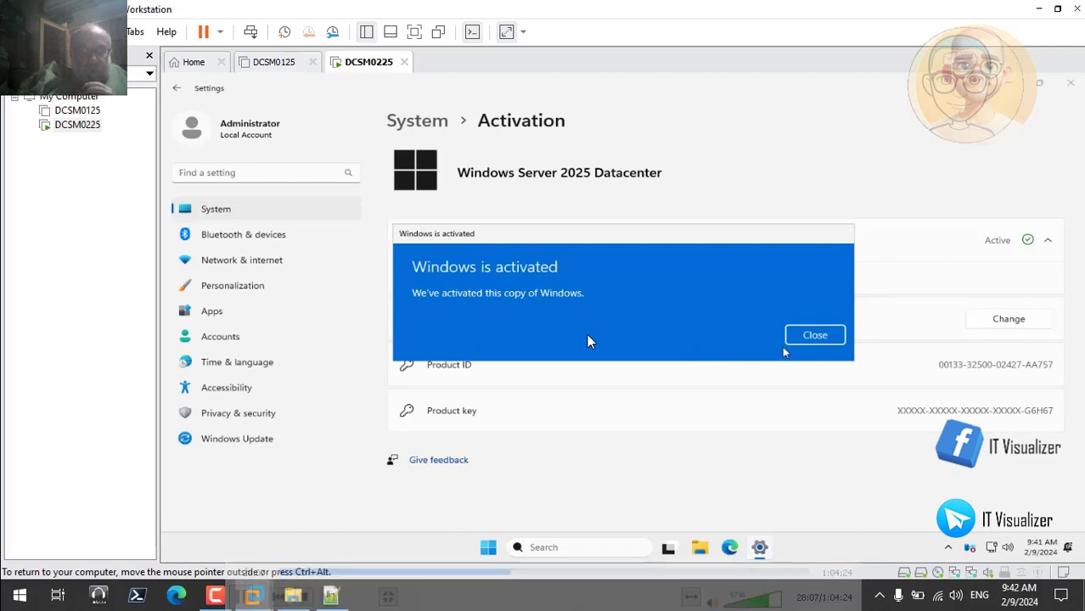
pyautogui.click(811, 337)
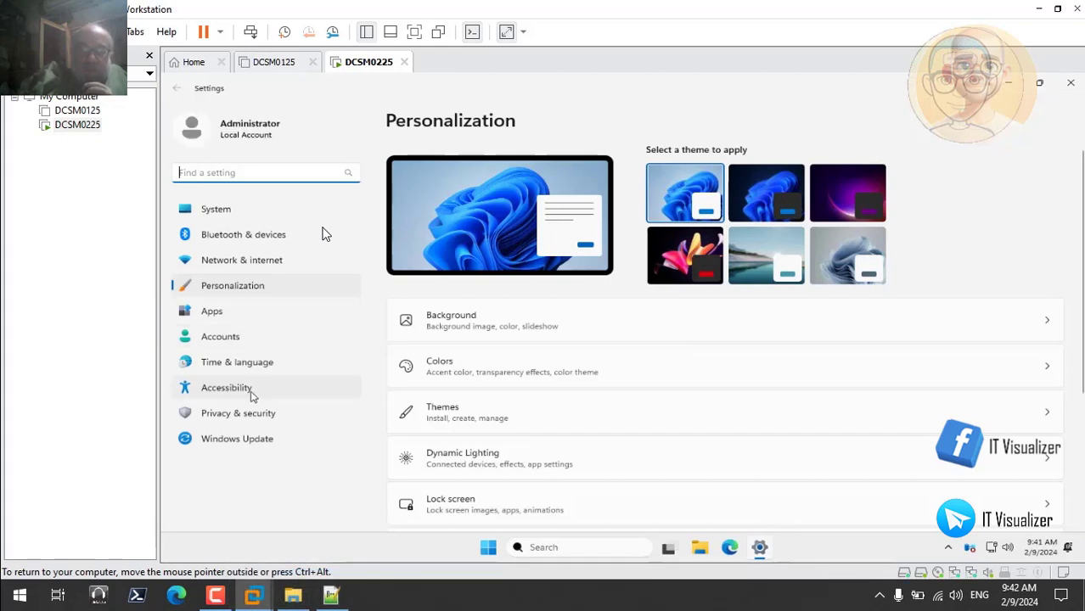
pyautogui.click(567, 424)
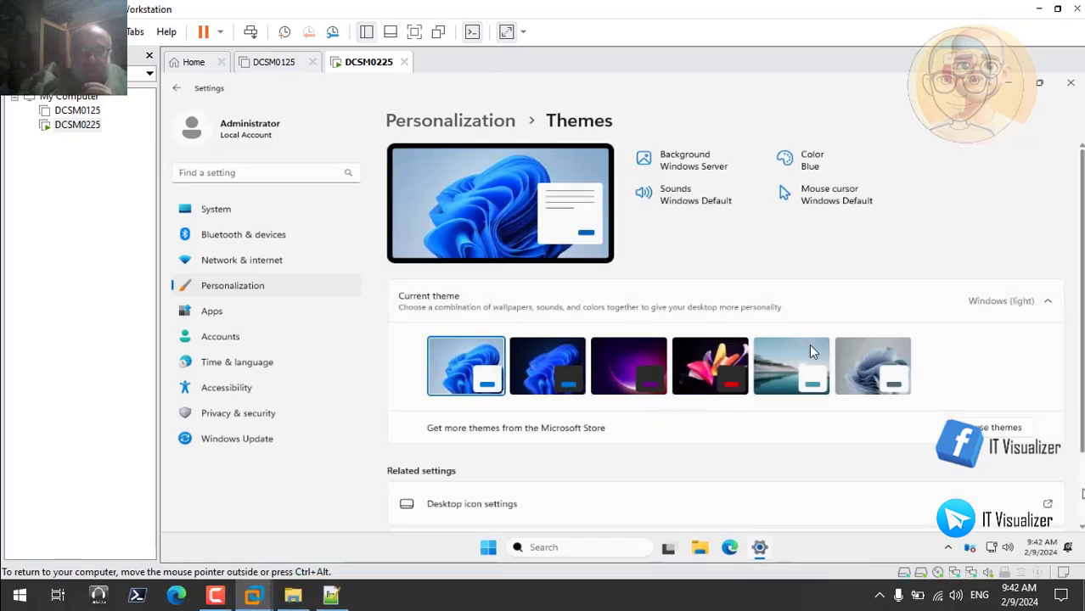
pyautogui.scroll(-1, 809, 344)
pyautogui.click(1044, 412)
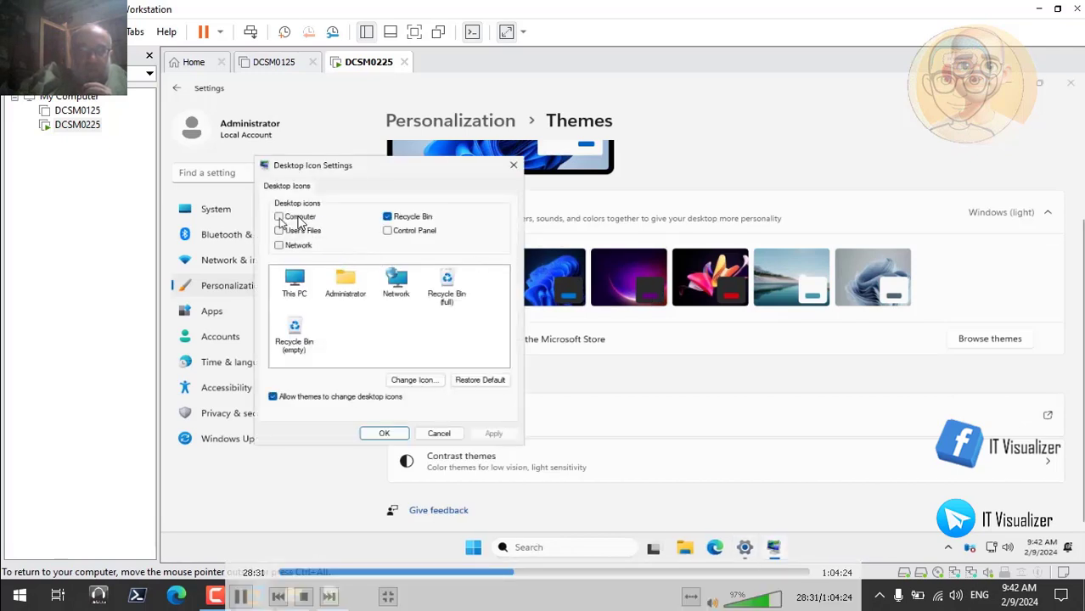
# Enable the Computer, User's Files, Network and Control Panel desktop icons and apply the change
pyautogui.click(279, 218)
pyautogui.click(280, 231)
pyautogui.click(280, 245)
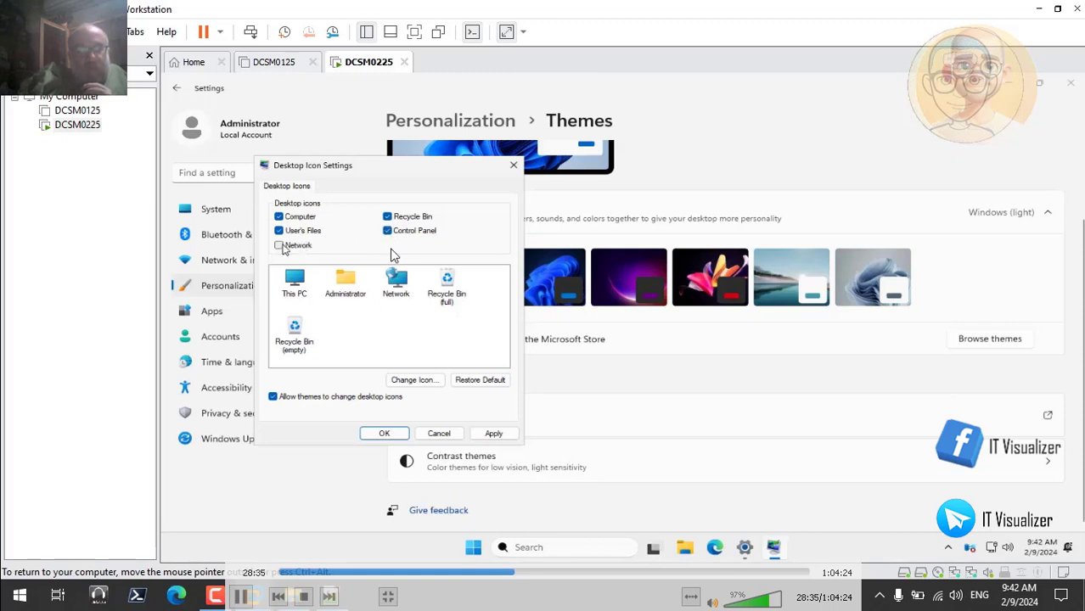
pyautogui.click(495, 434)
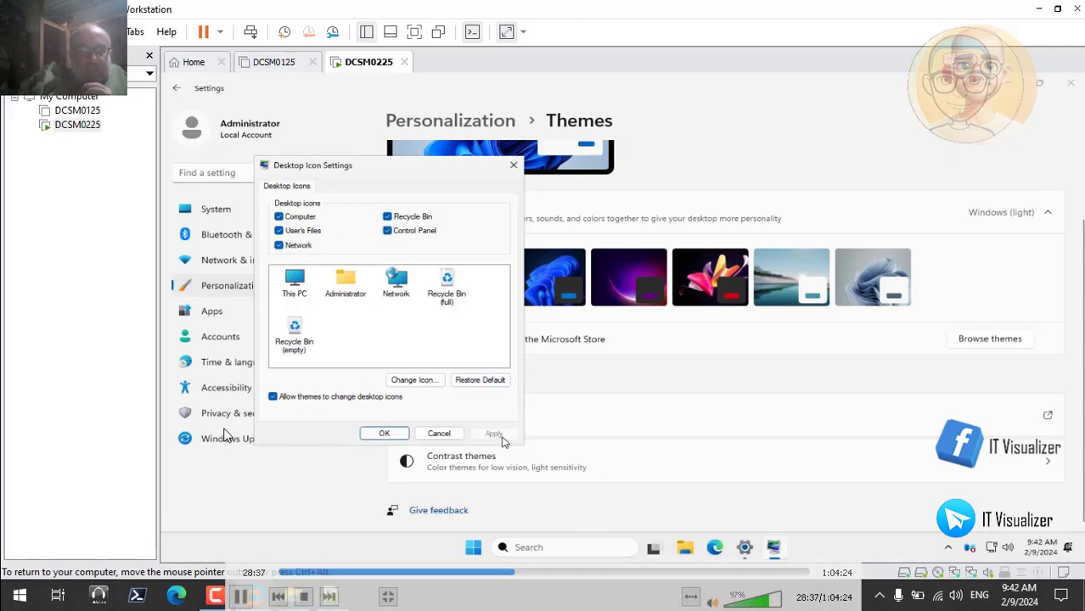
pyautogui.click(384, 434)
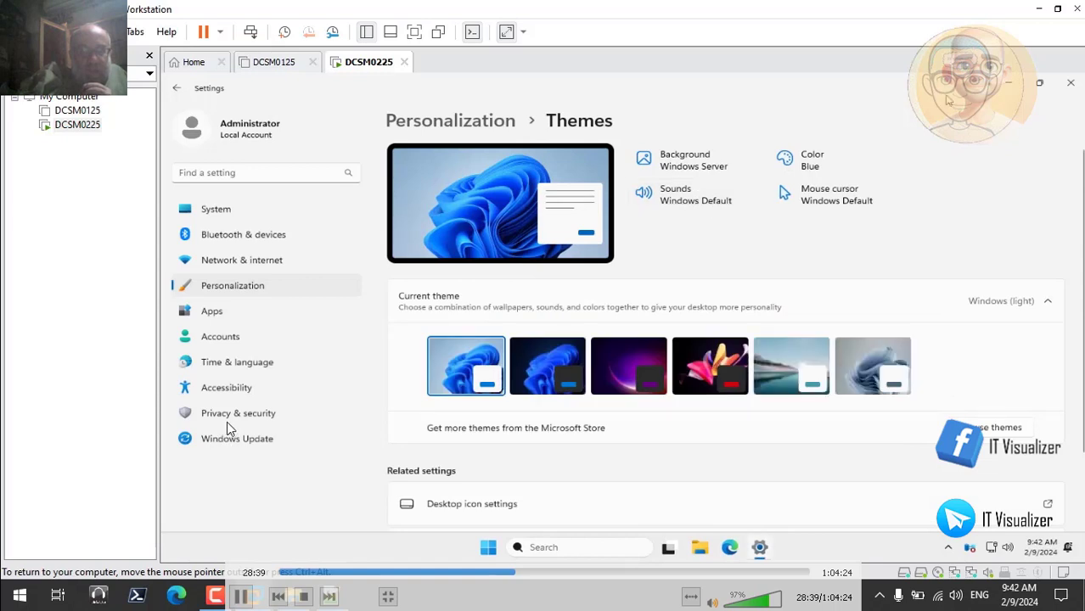
# Examine the update downloads in the guest's Windows Update settings, glance at the System settings, and minimize Settings to view the desktop icons
pyautogui.click(272, 433)
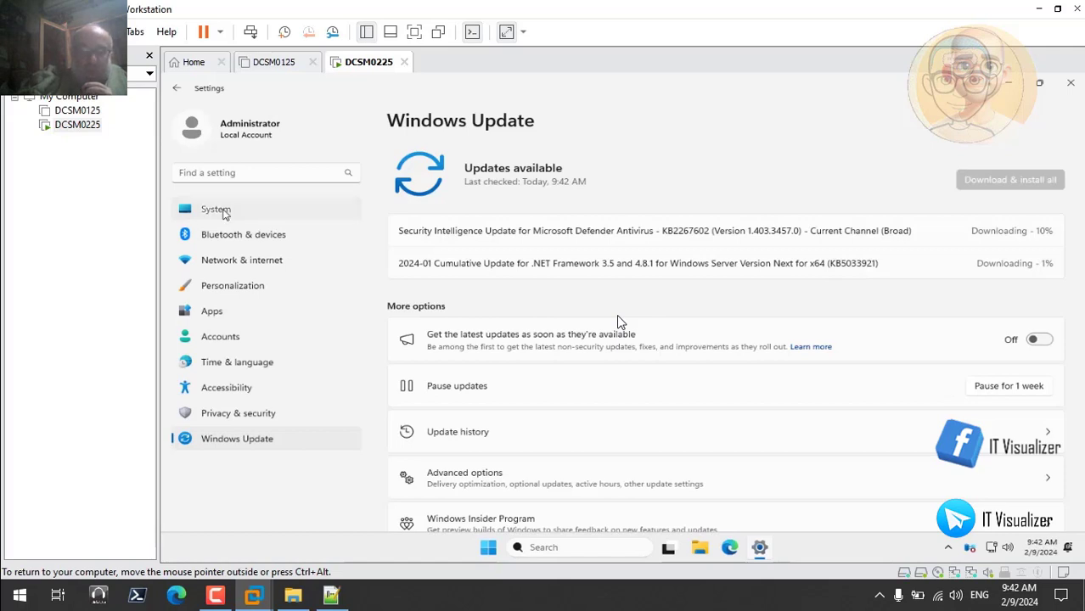
pyautogui.click(224, 213)
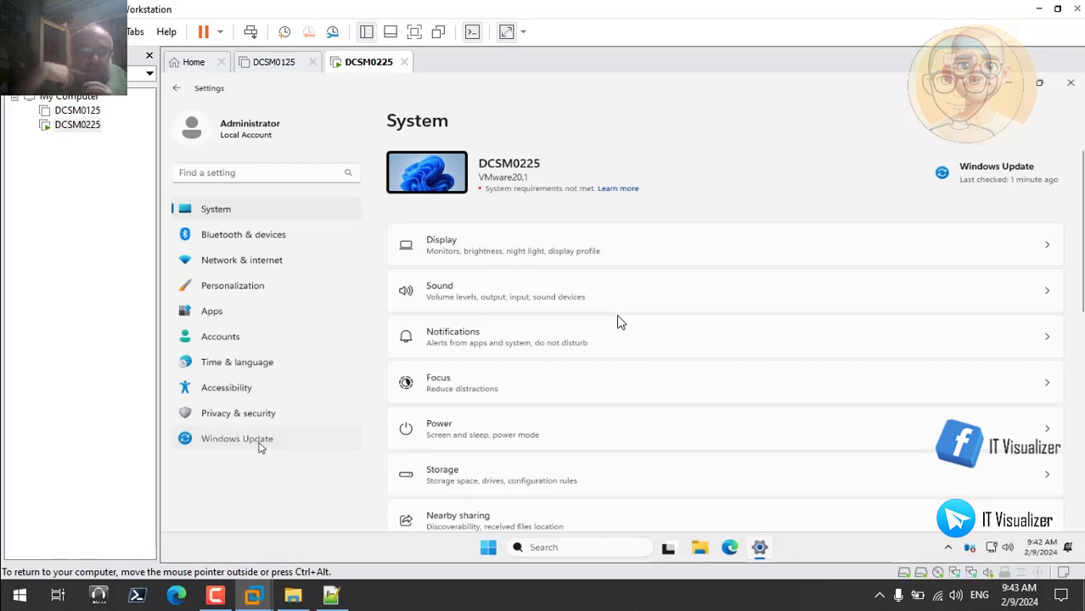
pyautogui.click(261, 445)
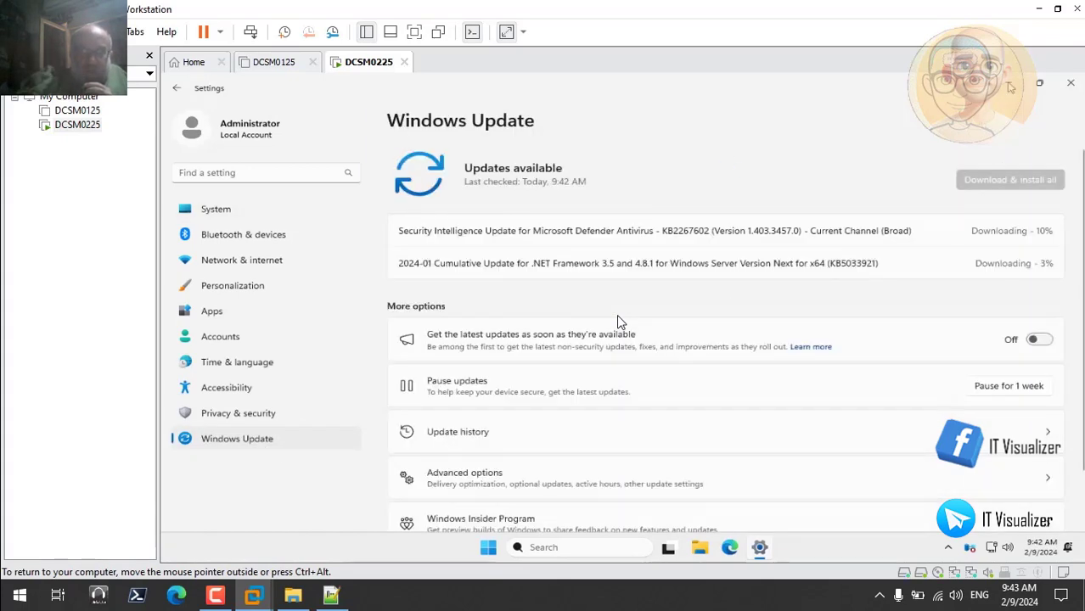
pyautogui.click(1010, 88)
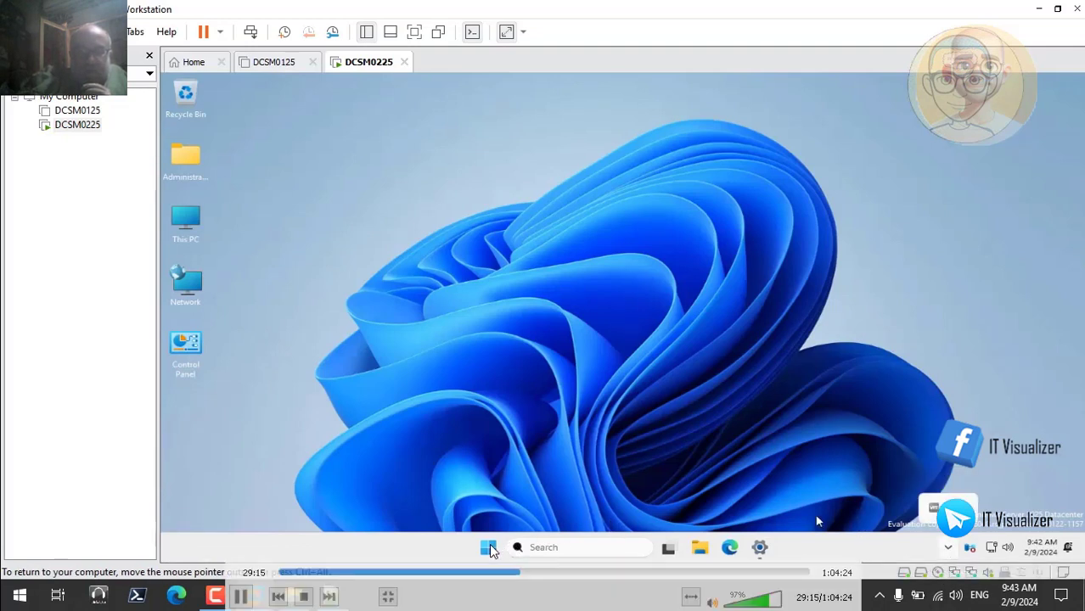
# Restore Settings, check for security intelligence updates under Virus & threat protection in Windows Security, and close it once updated
pyautogui.click(760, 548)
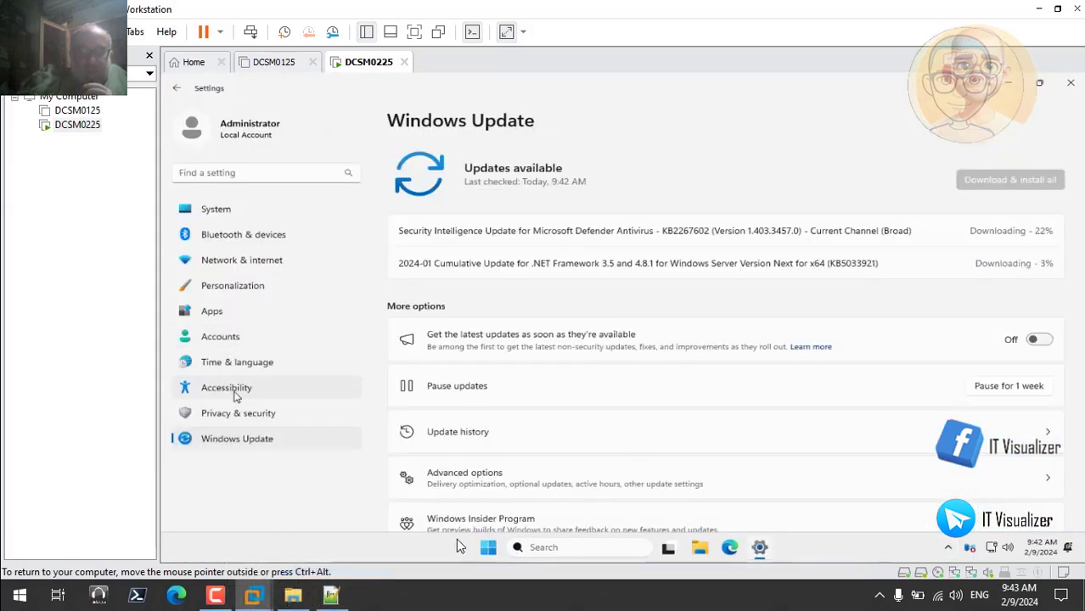
pyautogui.click(237, 413)
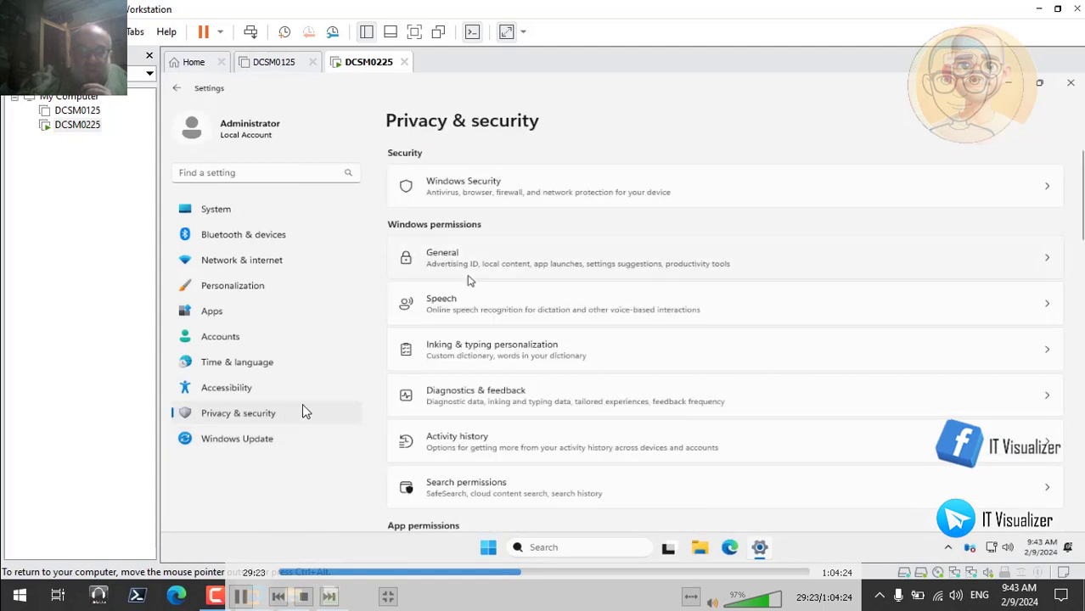
pyautogui.click(547, 195)
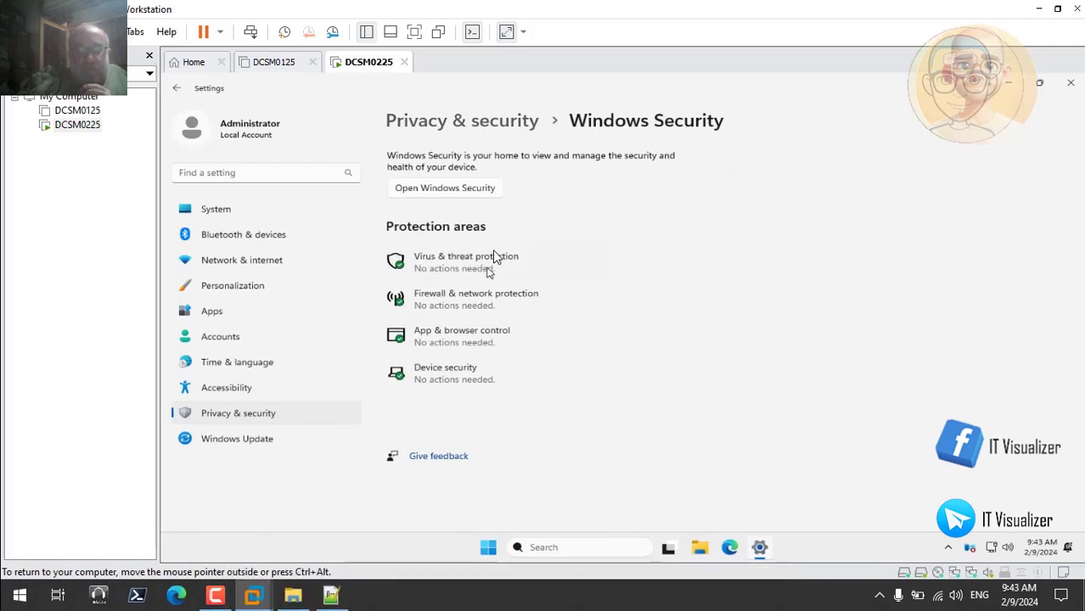
pyautogui.click(495, 257)
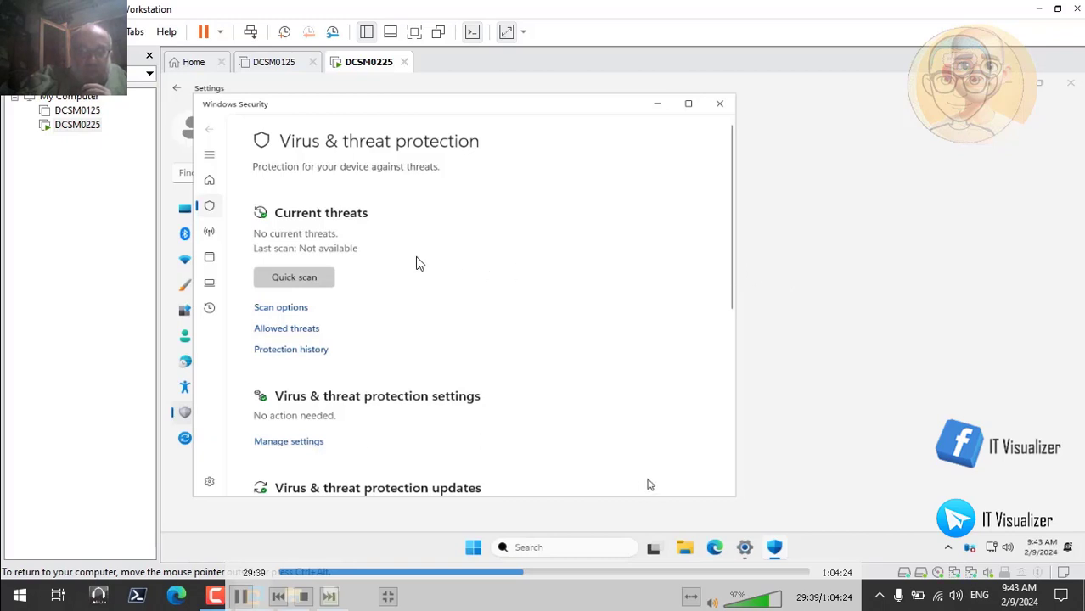
pyautogui.scroll(-5, 732, 485)
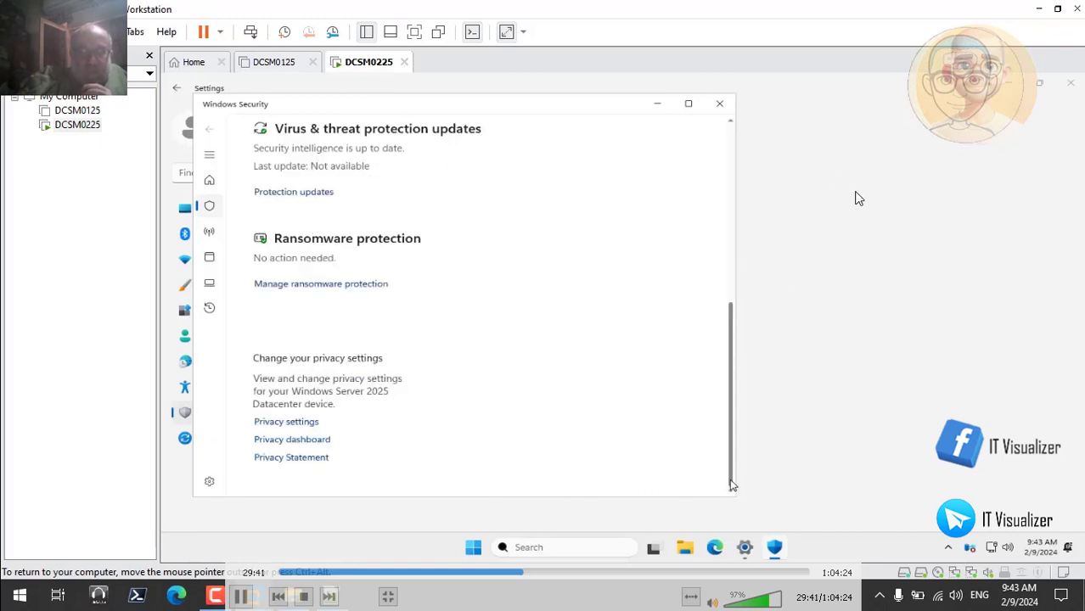
pyautogui.click(320, 194)
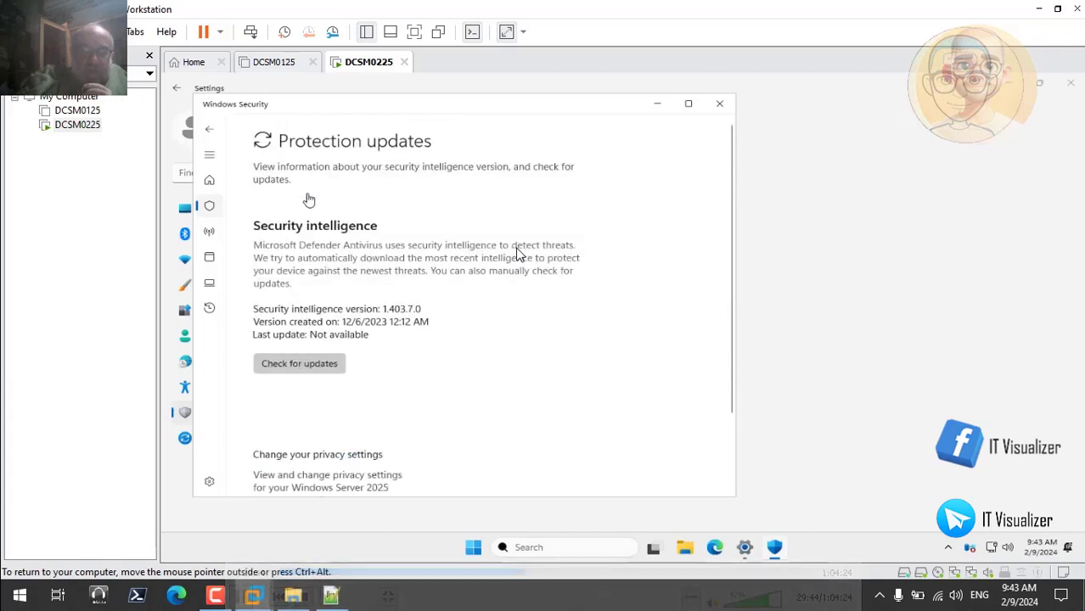
pyautogui.click(316, 364)
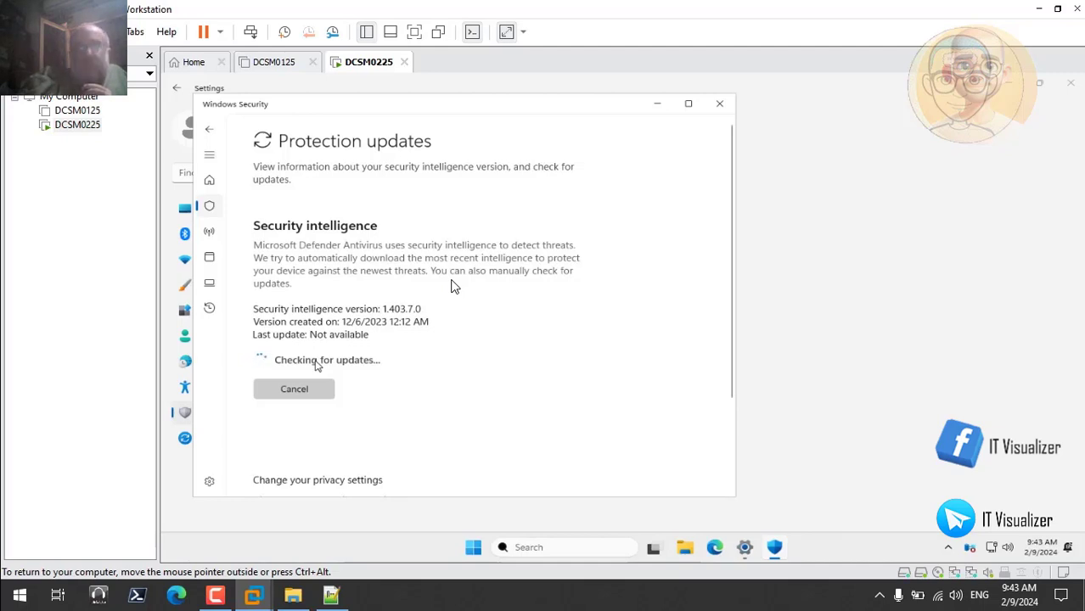
pyautogui.click(217, 597)
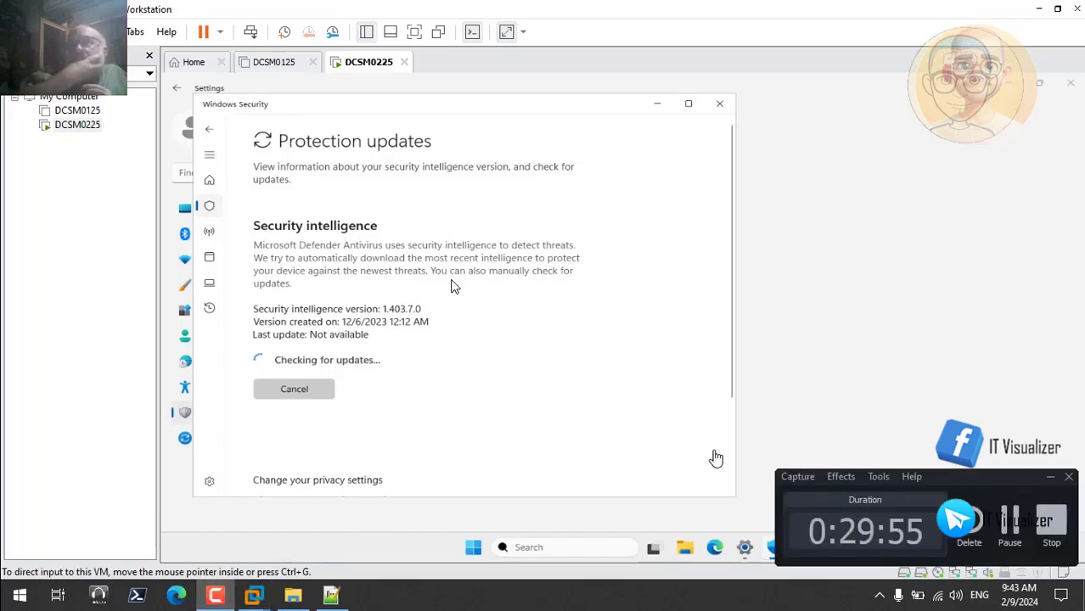
pyautogui.click(1009, 522)
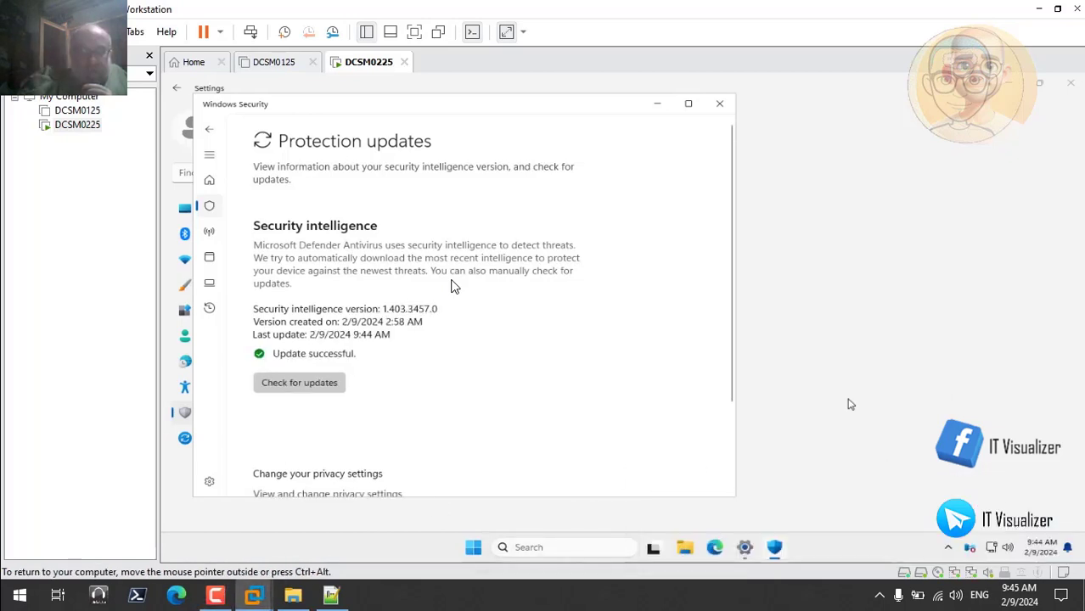
pyautogui.click(719, 103)
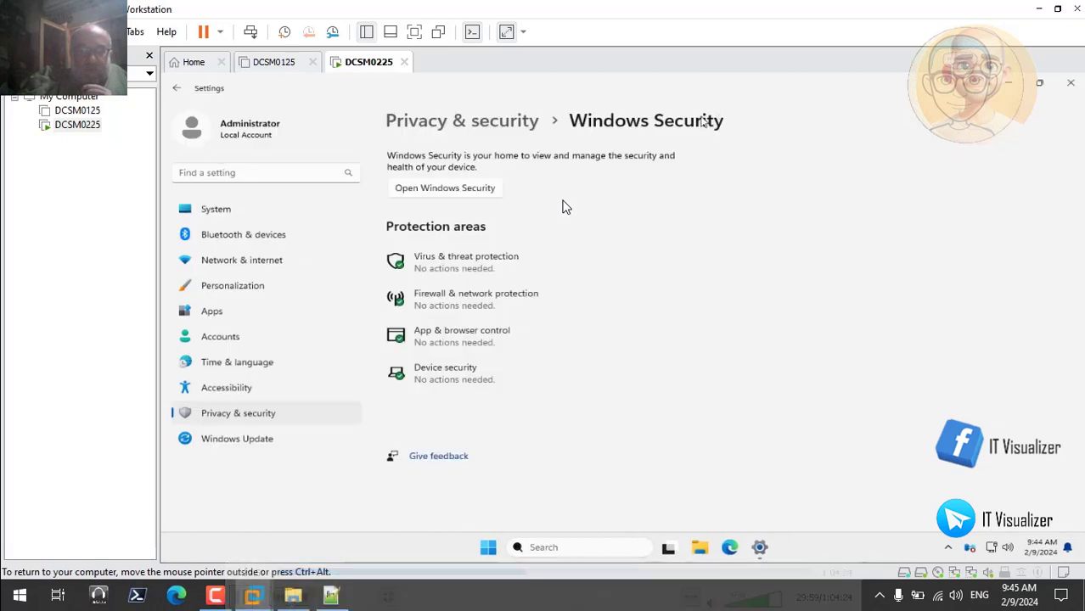
# Install all available Windows updates in the guest and restart it to complete the installation
pyautogui.click(261, 442)
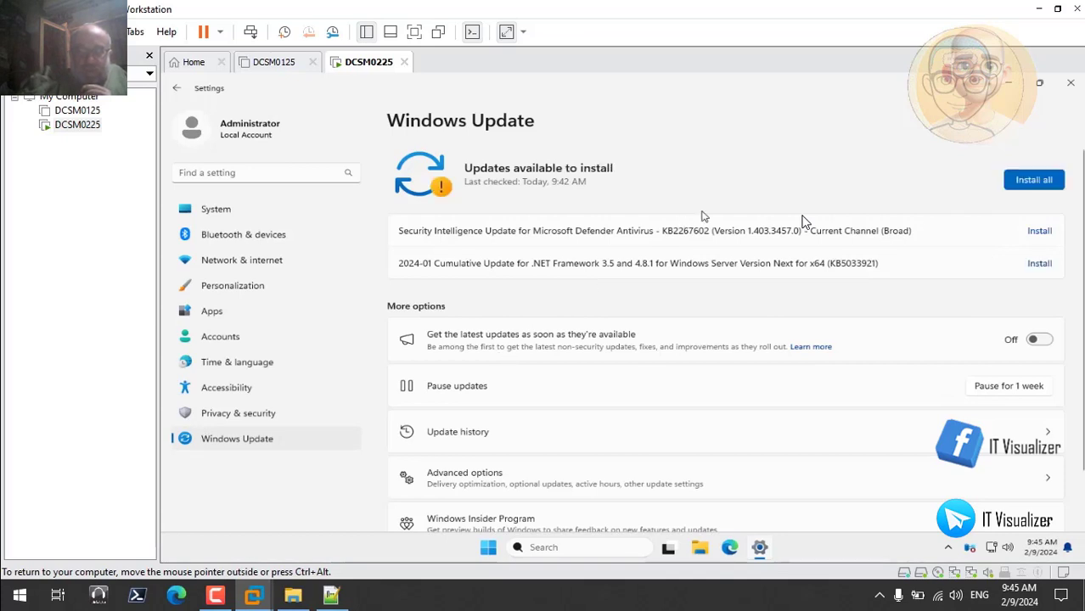
pyautogui.click(1026, 182)
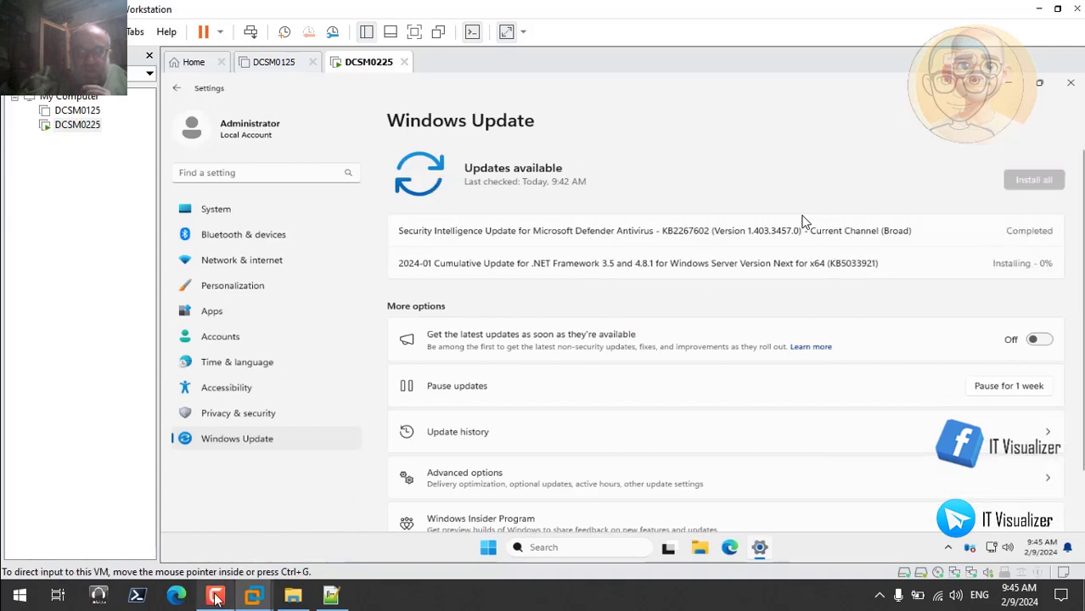
pyautogui.moveTo(216, 598)
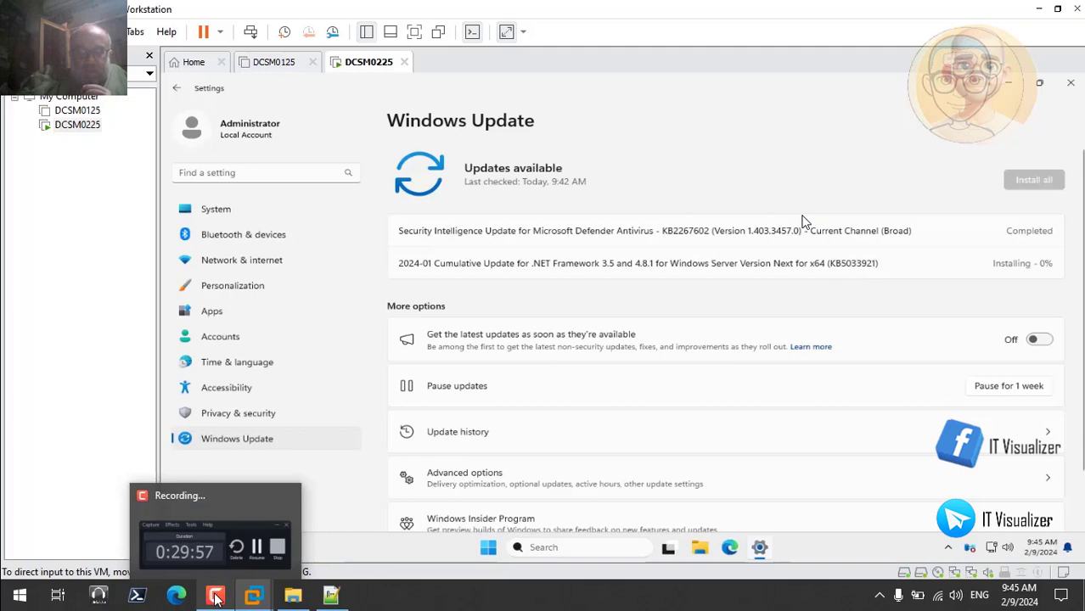
pyautogui.click(257, 540)
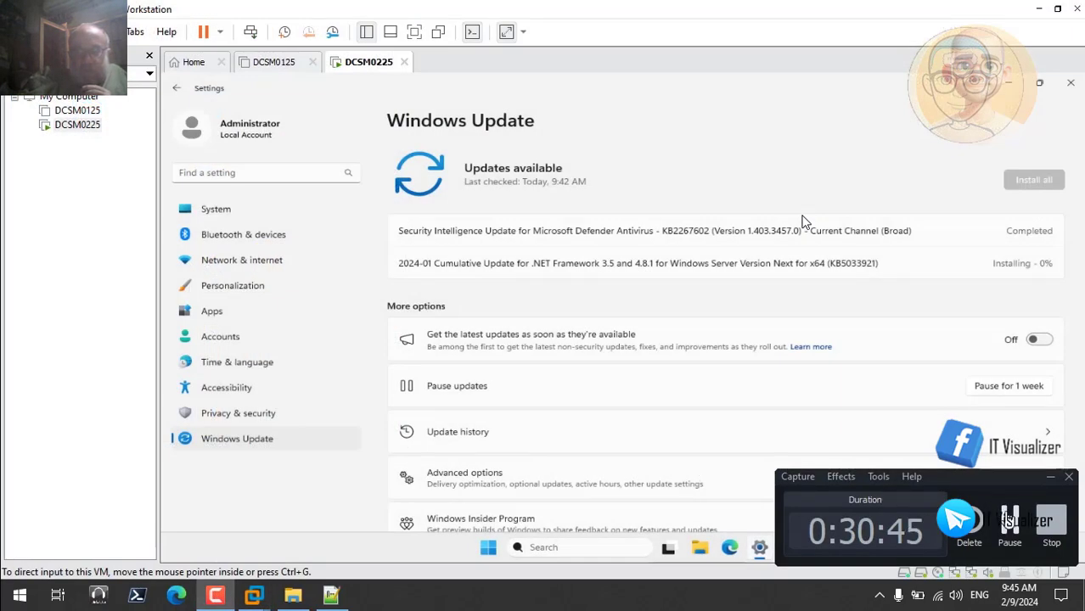
pyautogui.click(1008, 520)
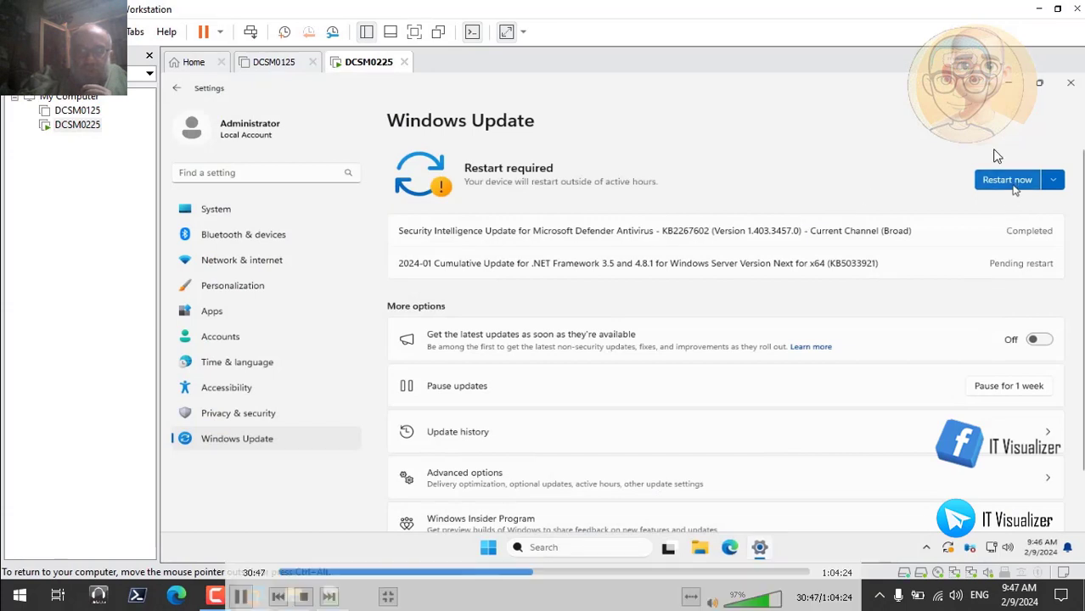
pyautogui.click(1013, 182)
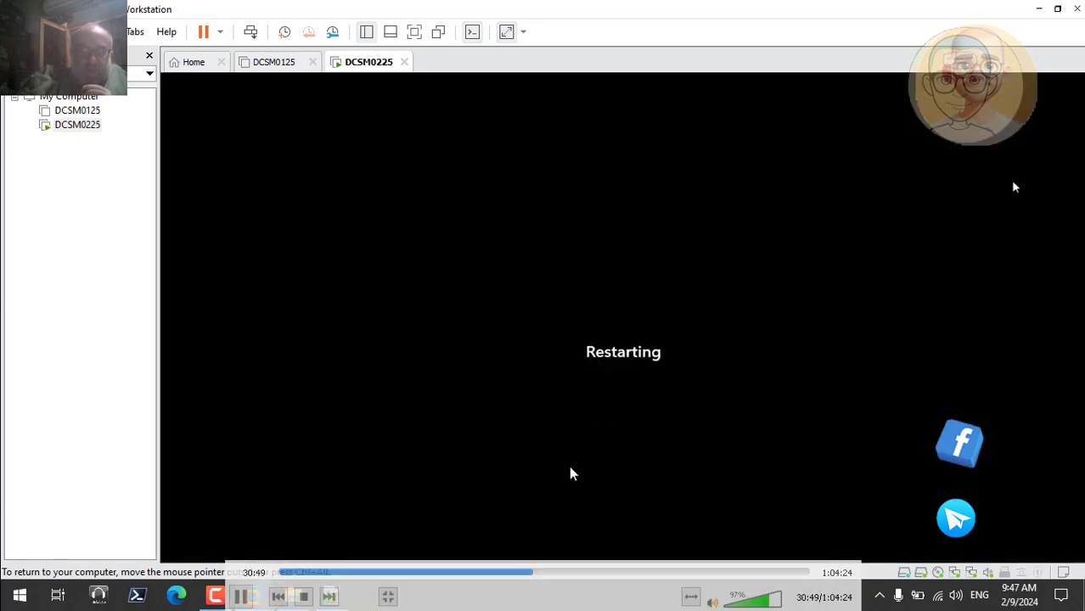
# Skip the recording forward past the guest's restart and close its Settings window
pyautogui.click(537, 572)
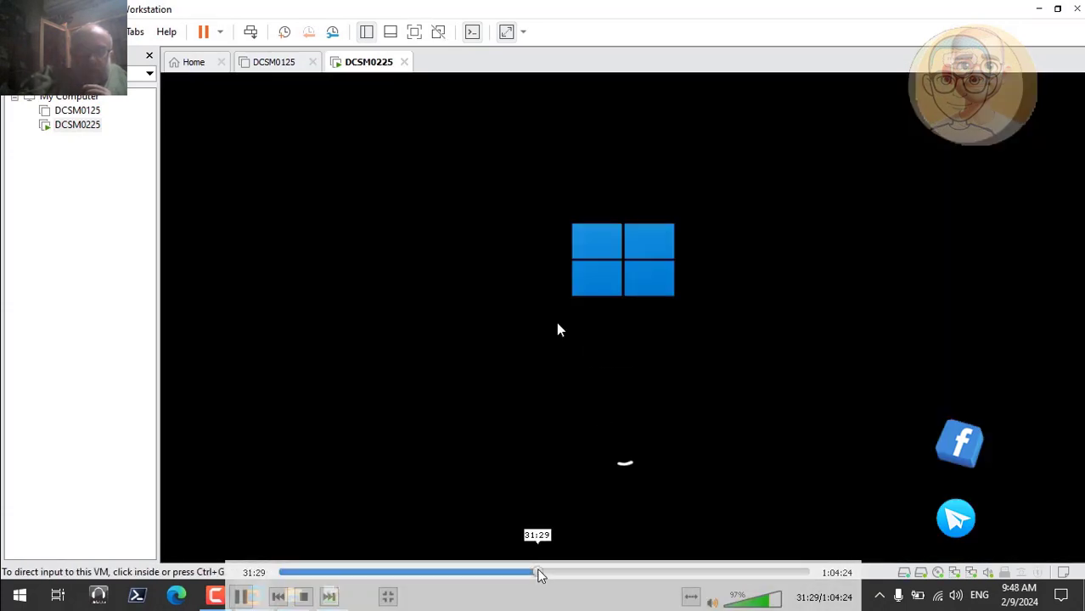
pyautogui.click(544, 573)
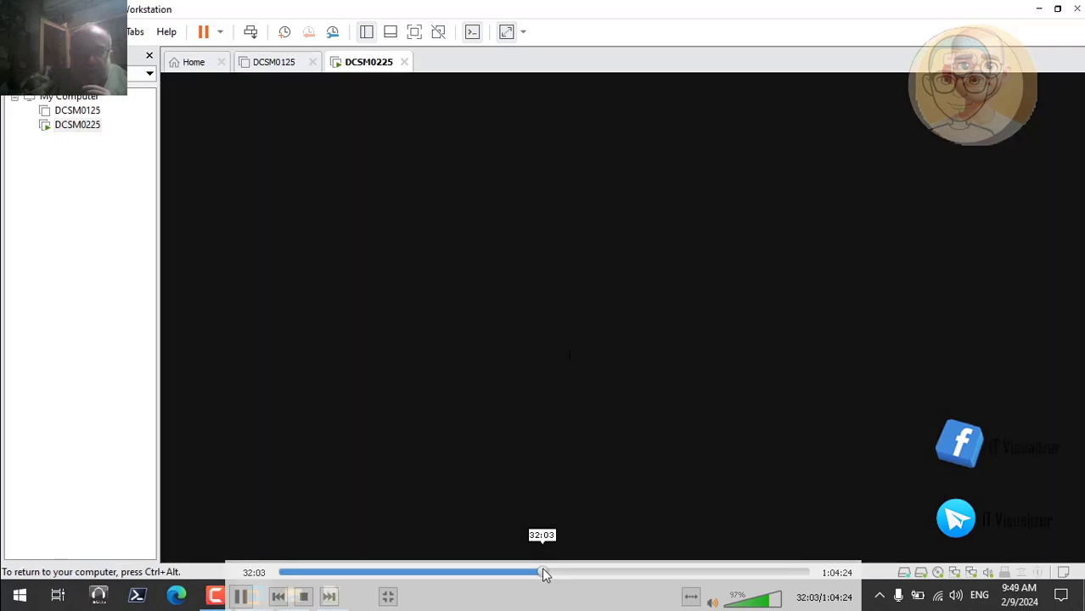
pyautogui.click(549, 572)
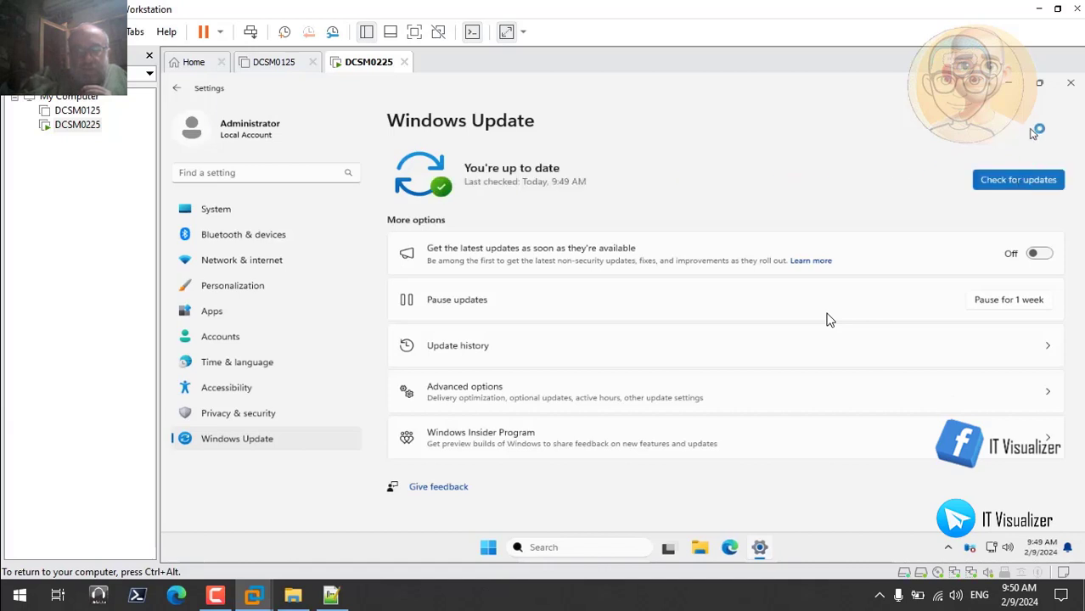
pyautogui.click(1071, 84)
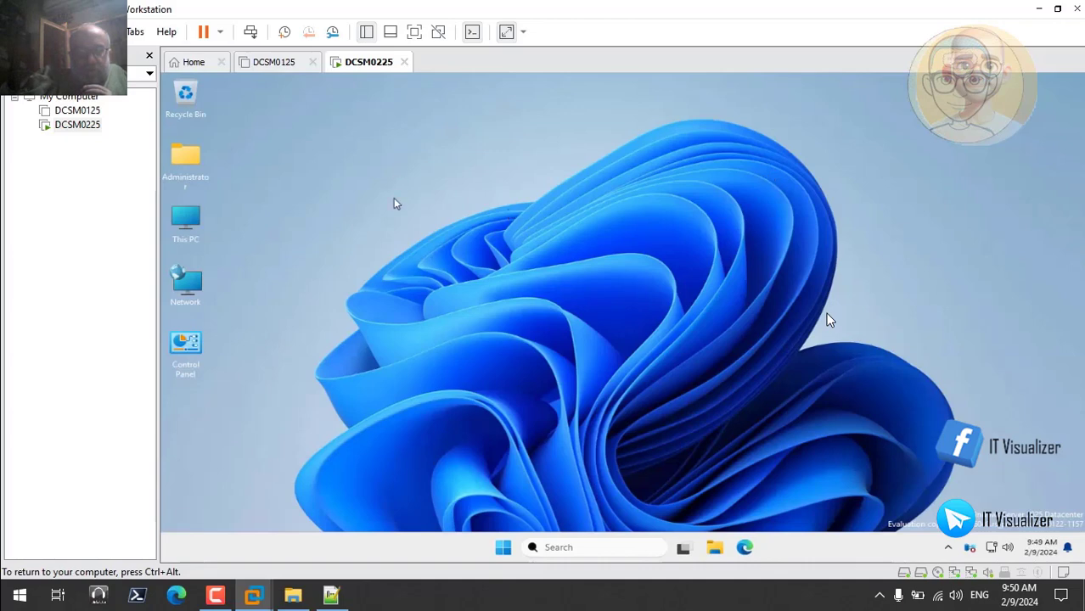
# Open Task Manager on the host, look through the running processes and memory use, and minimize it
pyautogui.rightClick(412, 603)
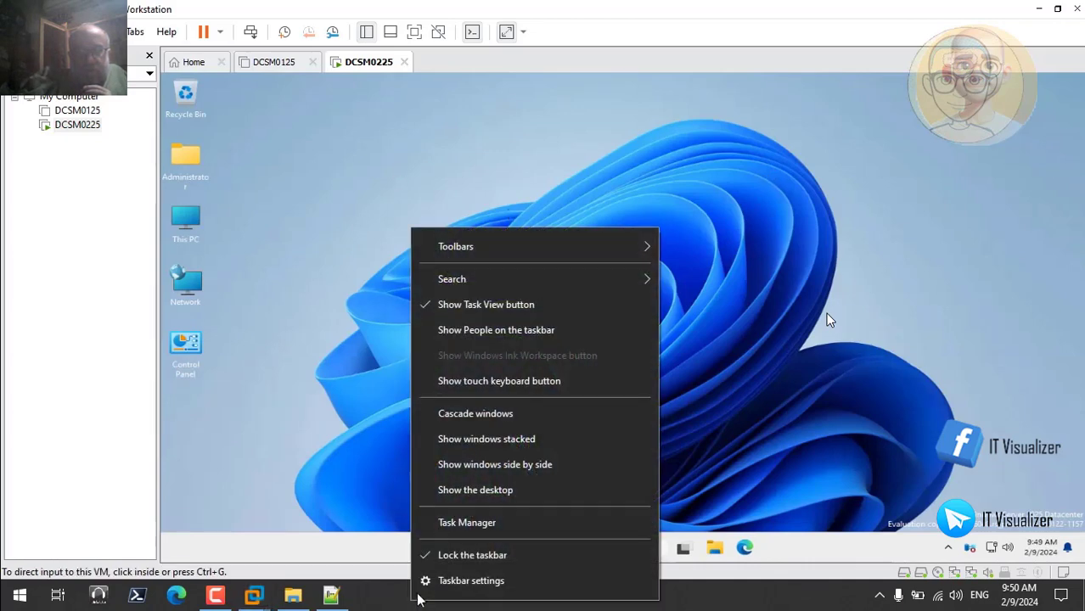
pyautogui.click(464, 524)
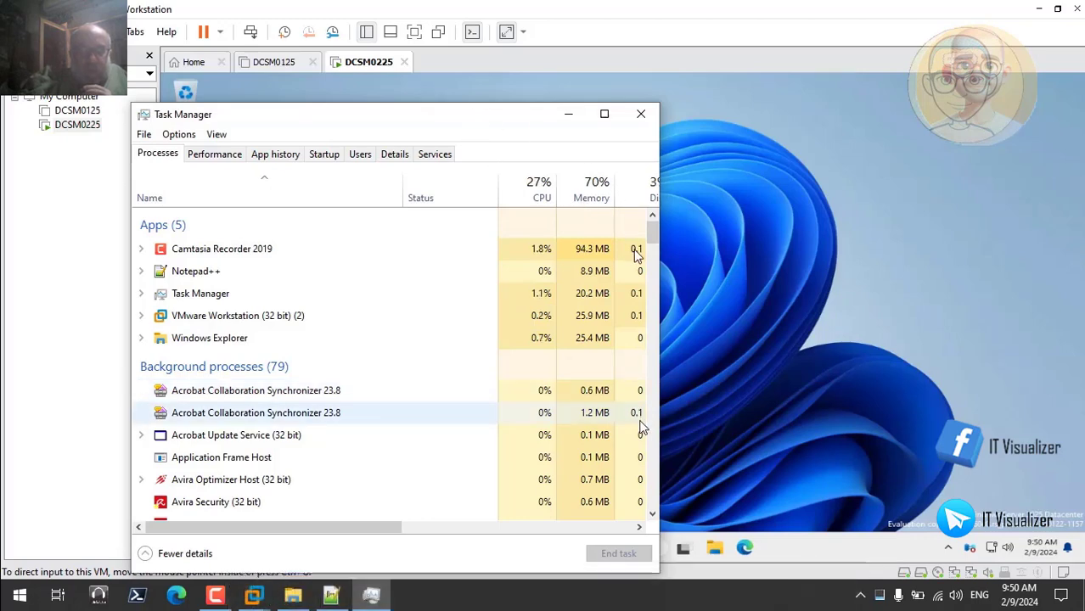
pyautogui.scroll(-20, 654, 456)
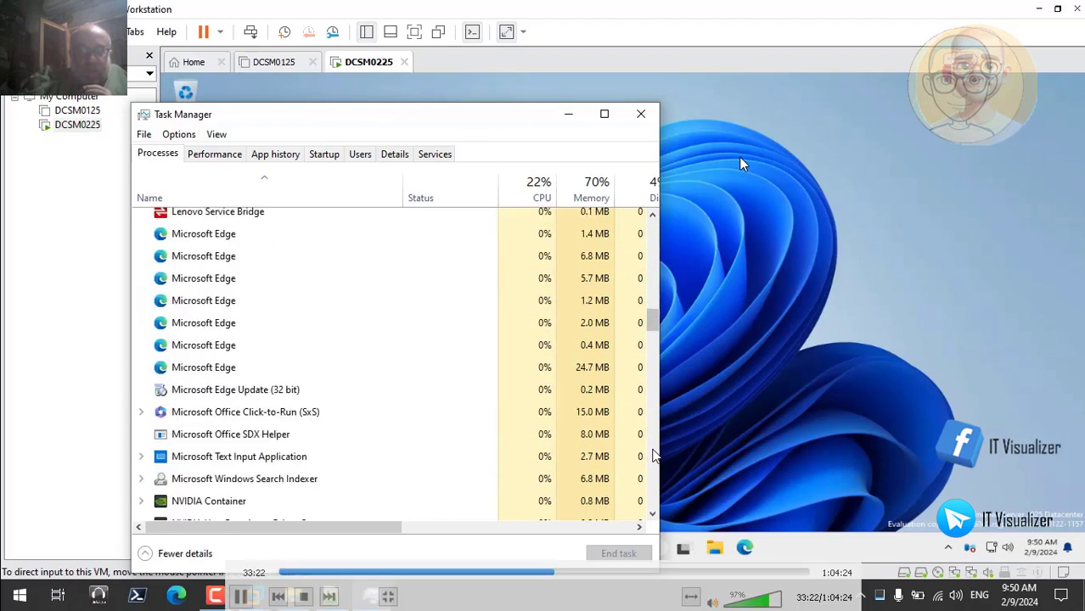
pyautogui.scroll(-20, 654, 490)
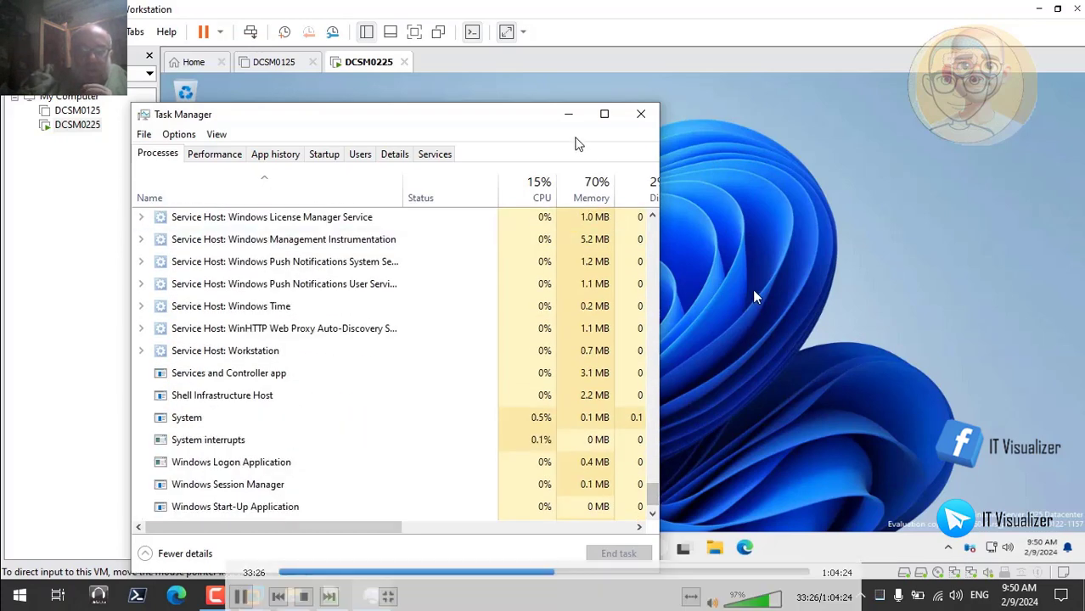
pyautogui.click(570, 117)
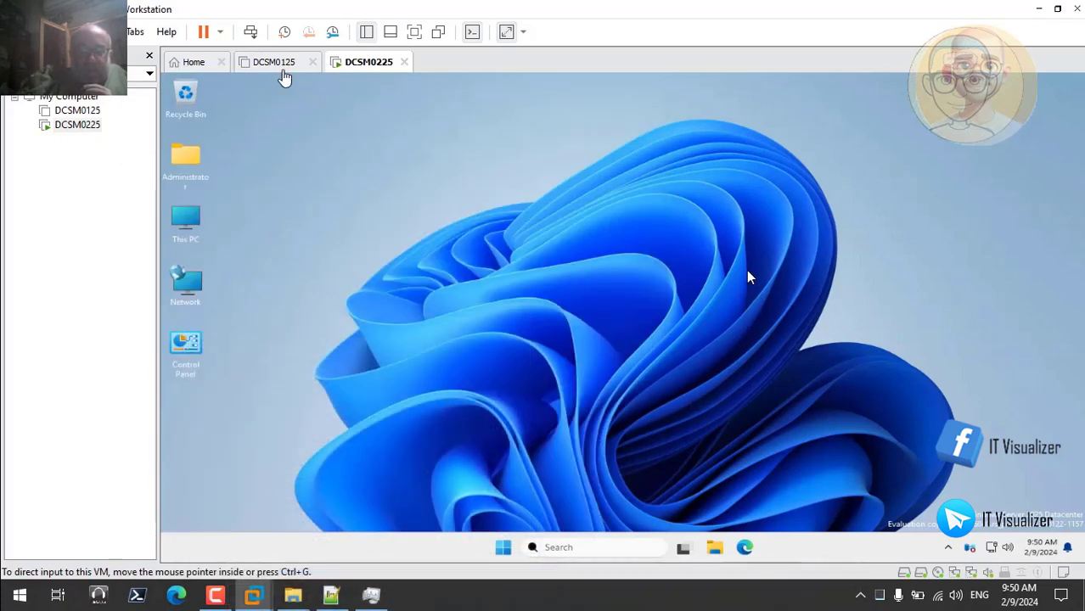
# Power on the DCSM0125 virtual machine and skip the recording forward past its startup to about 34:43
pyautogui.click(276, 64)
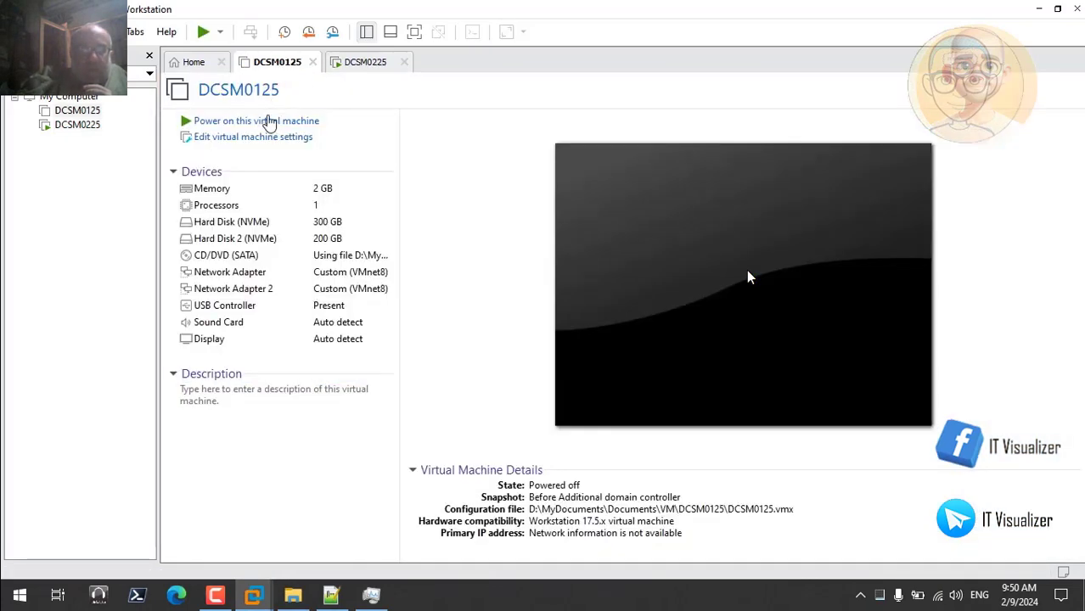
pyautogui.click(276, 126)
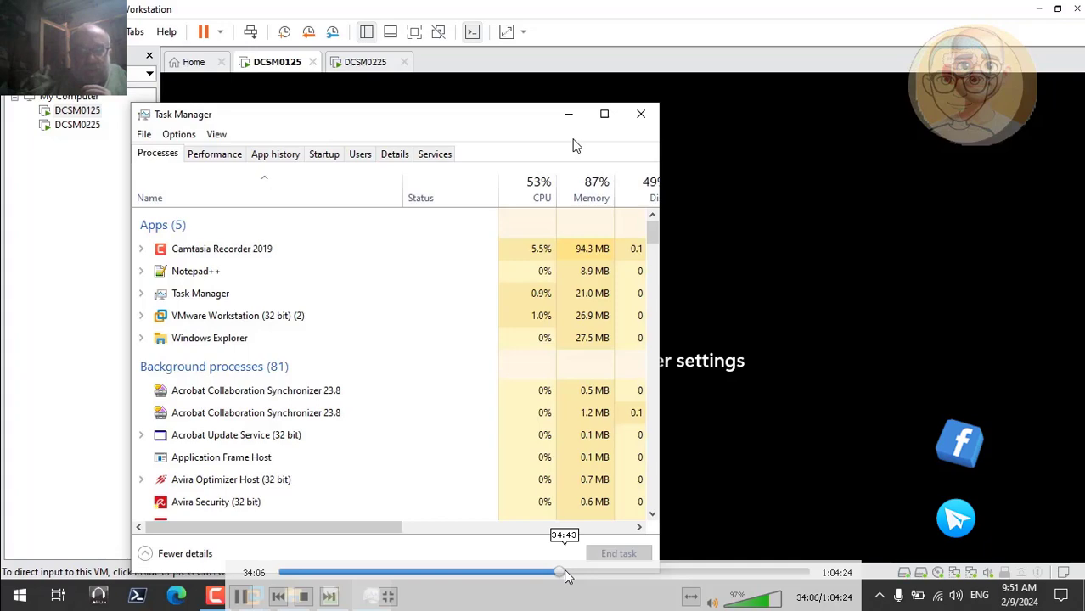
pyautogui.click(565, 574)
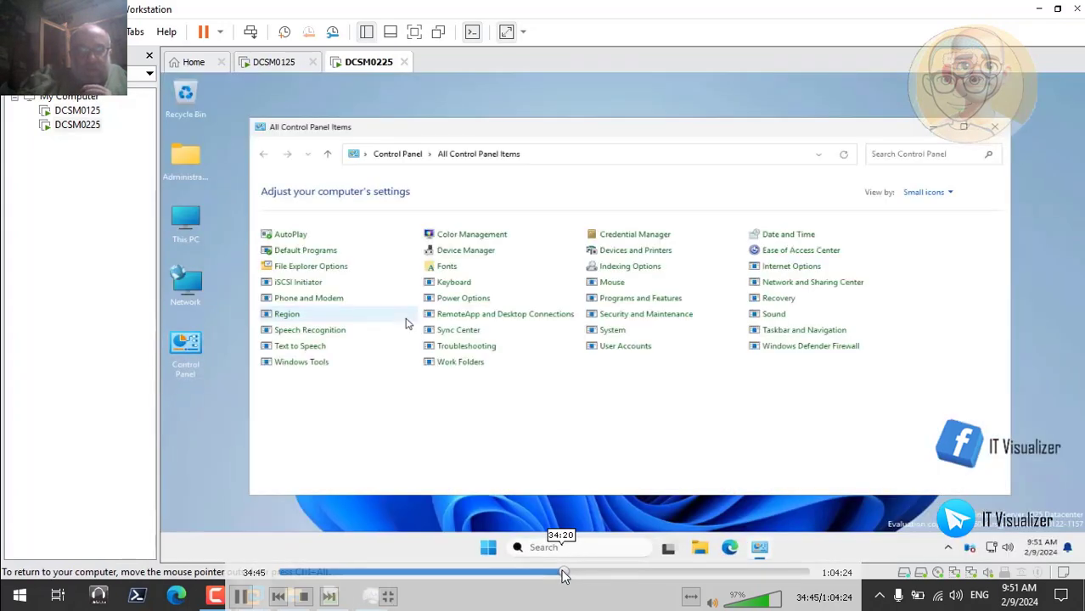
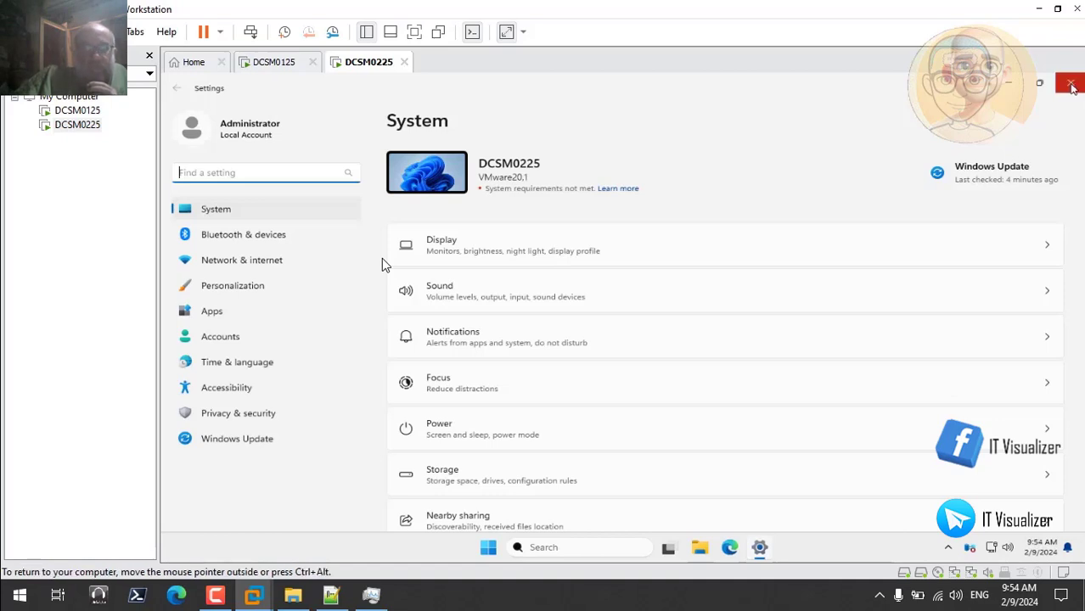
# Close the guest's Settings window and open Server Manager on DCSM0225
pyautogui.click(1073, 87)
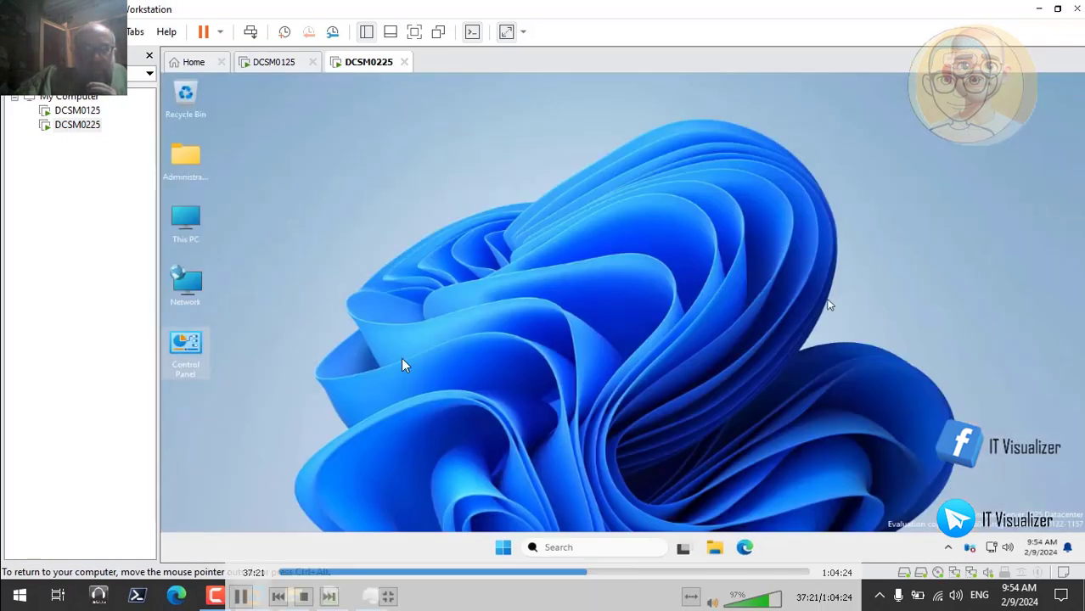
pyautogui.click(568, 547)
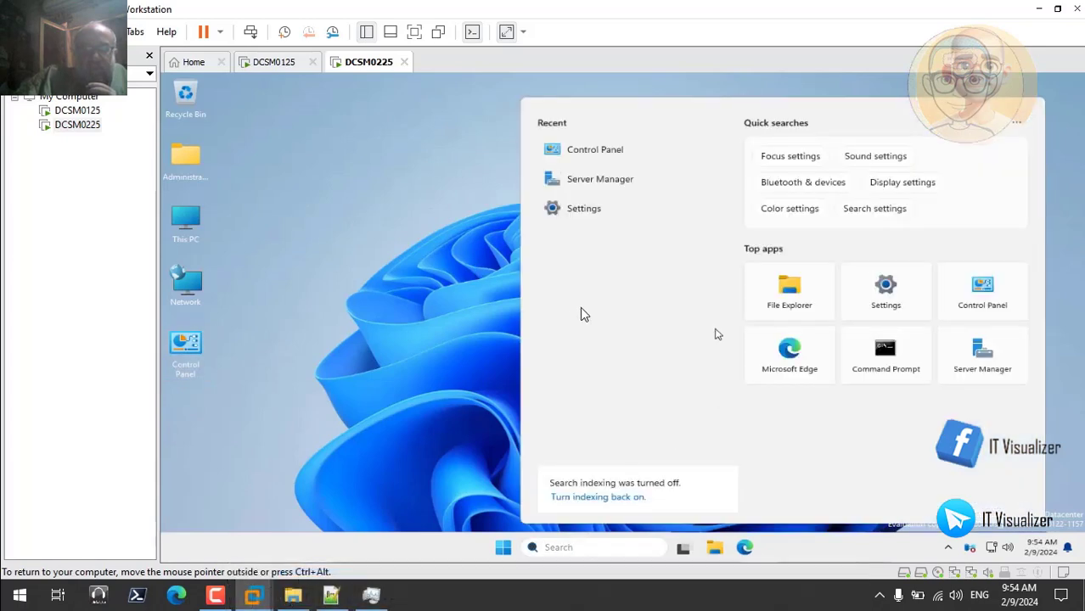
pyautogui.click(645, 214)
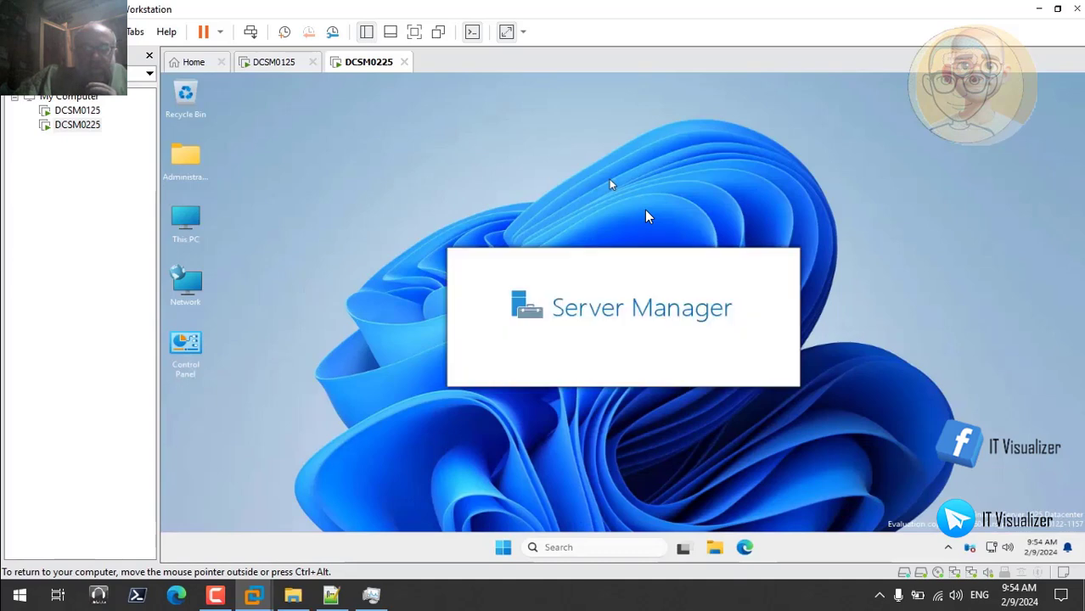
pyautogui.doubleClick(403, 295)
pyautogui.doubleClick(459, 298)
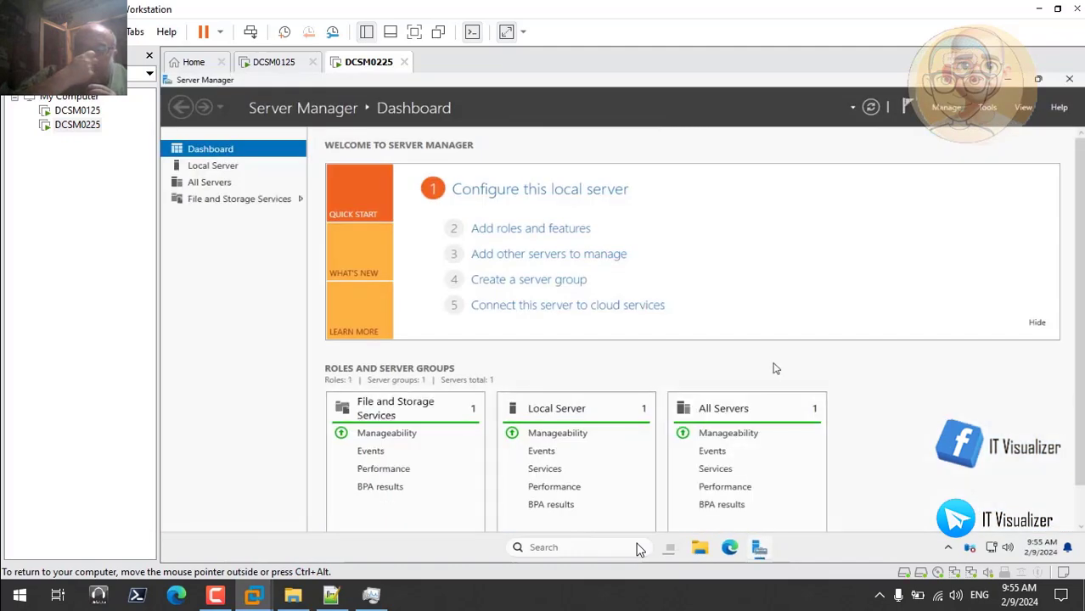
# Skip the recording forward past the Local Server and Task Manager views to about 40:55
pyautogui.moveTo(795, 504)
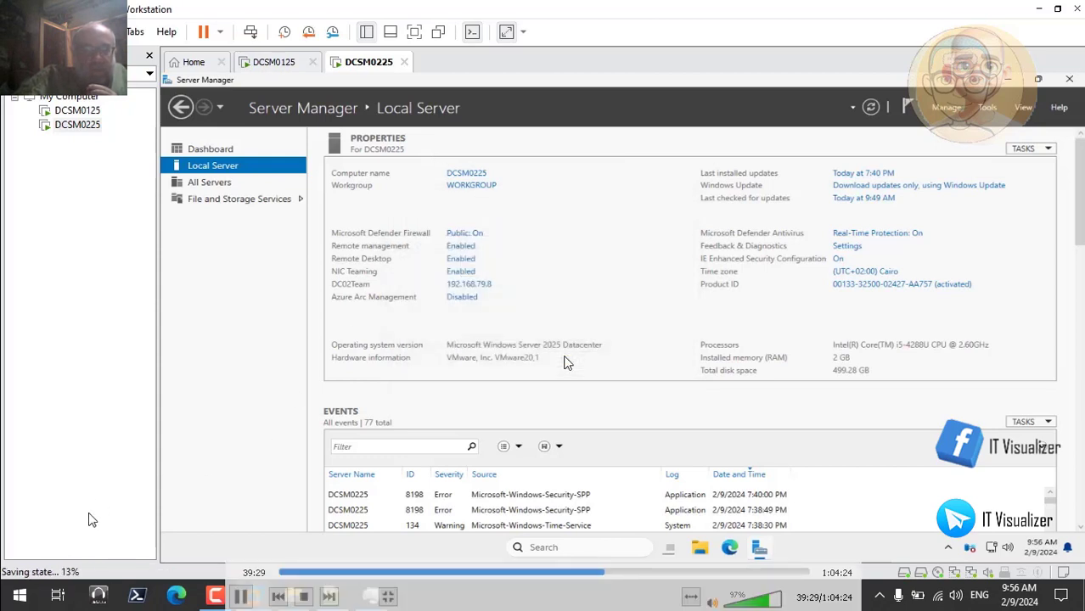
pyautogui.click(612, 575)
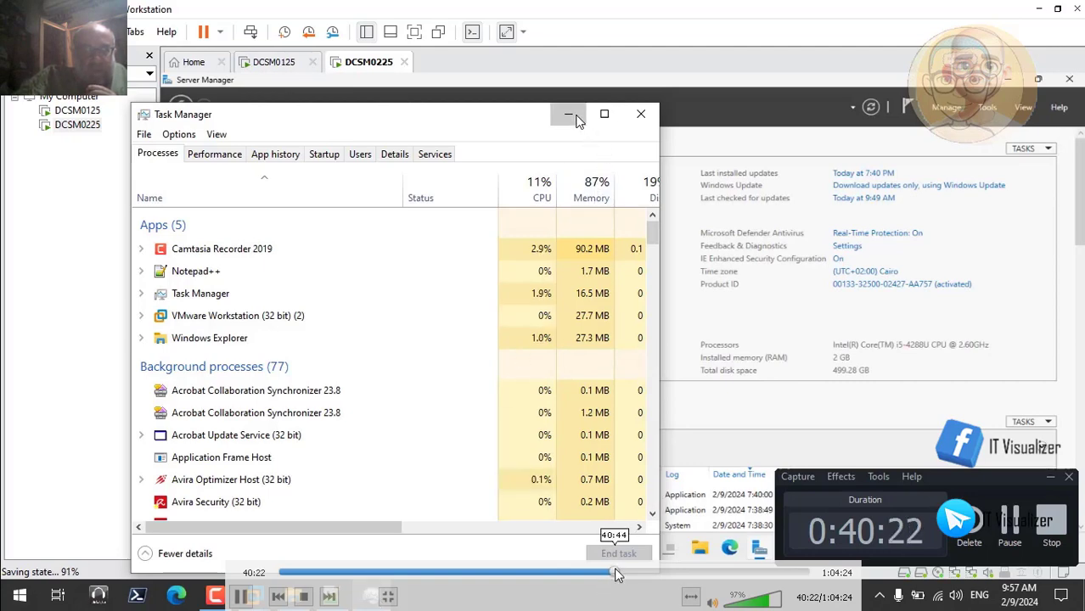
pyautogui.click(617, 576)
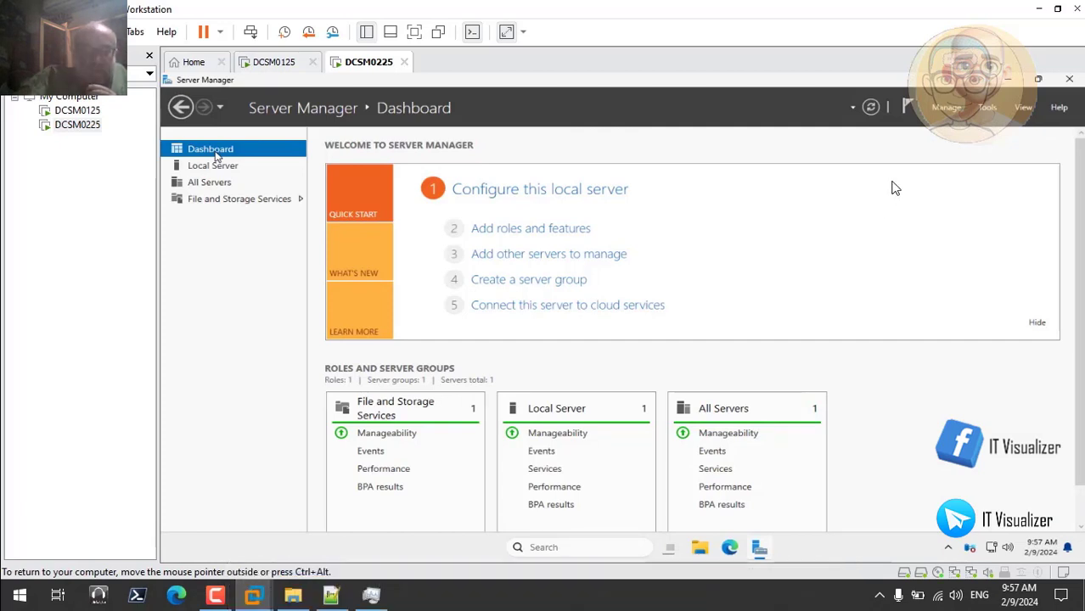
# Start the Add Roles and Features Wizard, keeping role-based or feature-based installation and DCSM0225 as the destination server
pyautogui.click(945, 109)
pyautogui.click(961, 117)
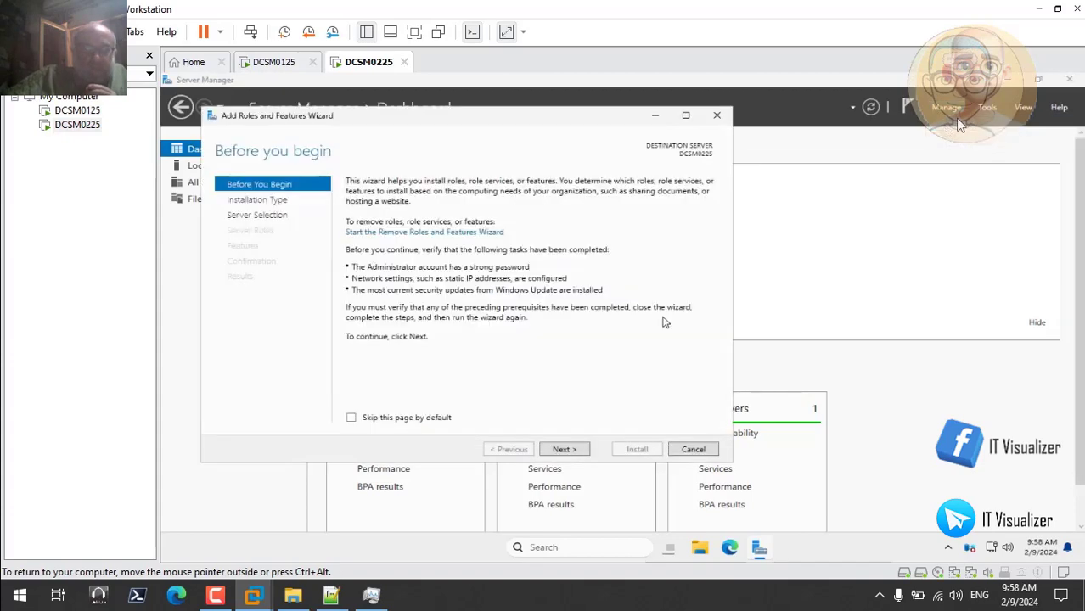
pyautogui.click(564, 450)
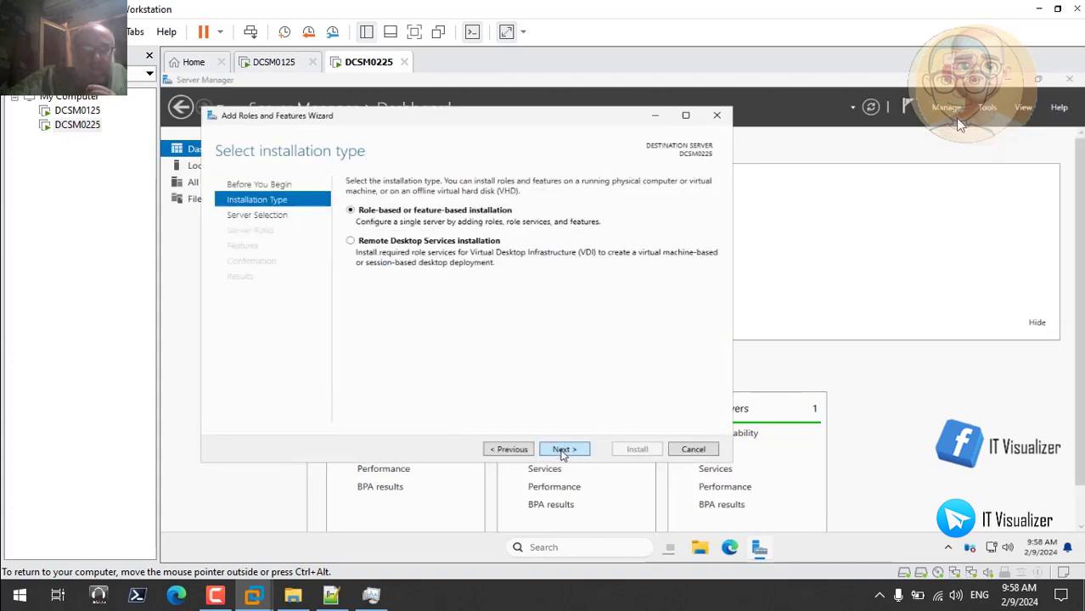
pyautogui.click(562, 450)
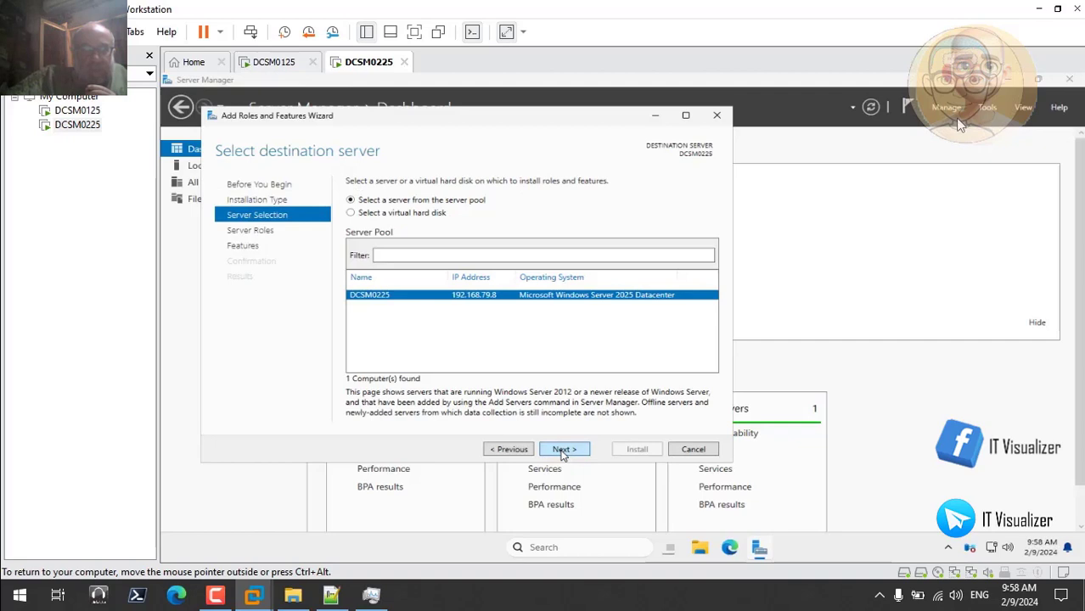
pyautogui.click(562, 453)
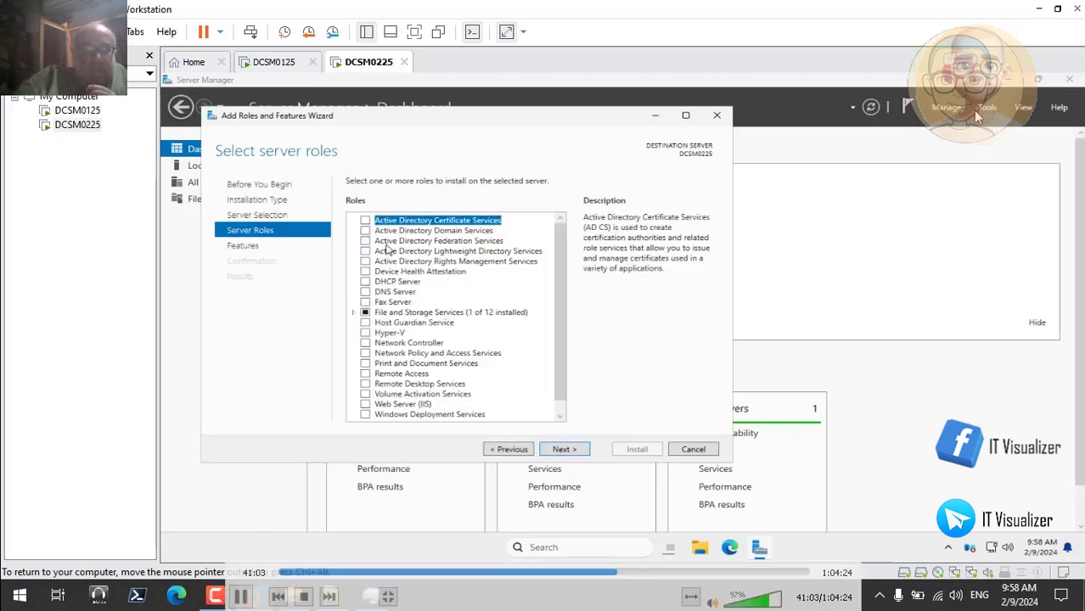
# Select the Active Directory Domain Services role with its required features and management tools, and continue to the feature selection
pyautogui.click(365, 233)
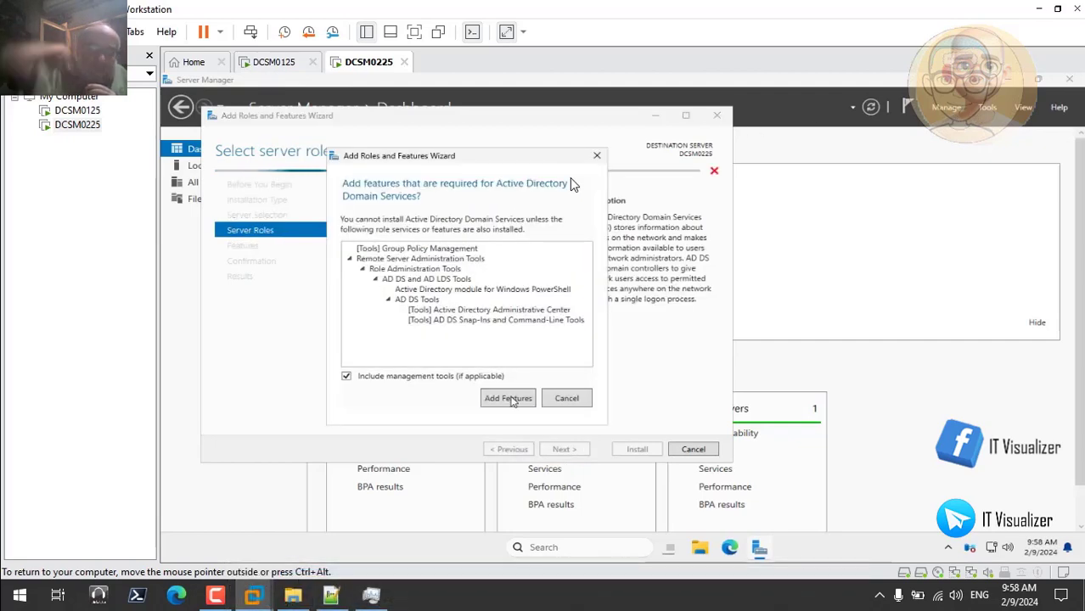
pyautogui.click(512, 400)
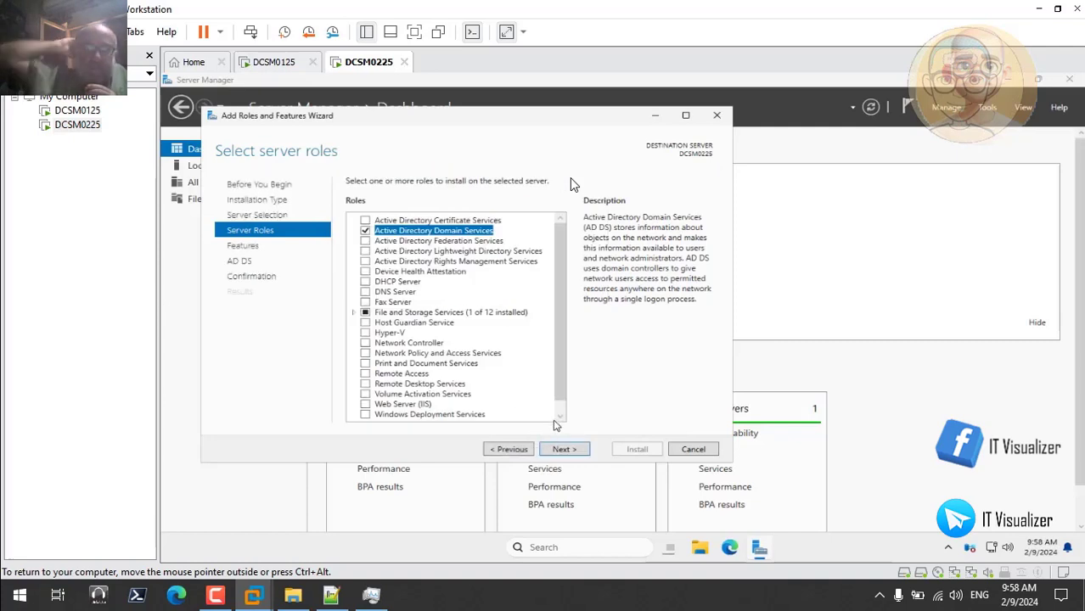
pyautogui.click(562, 414)
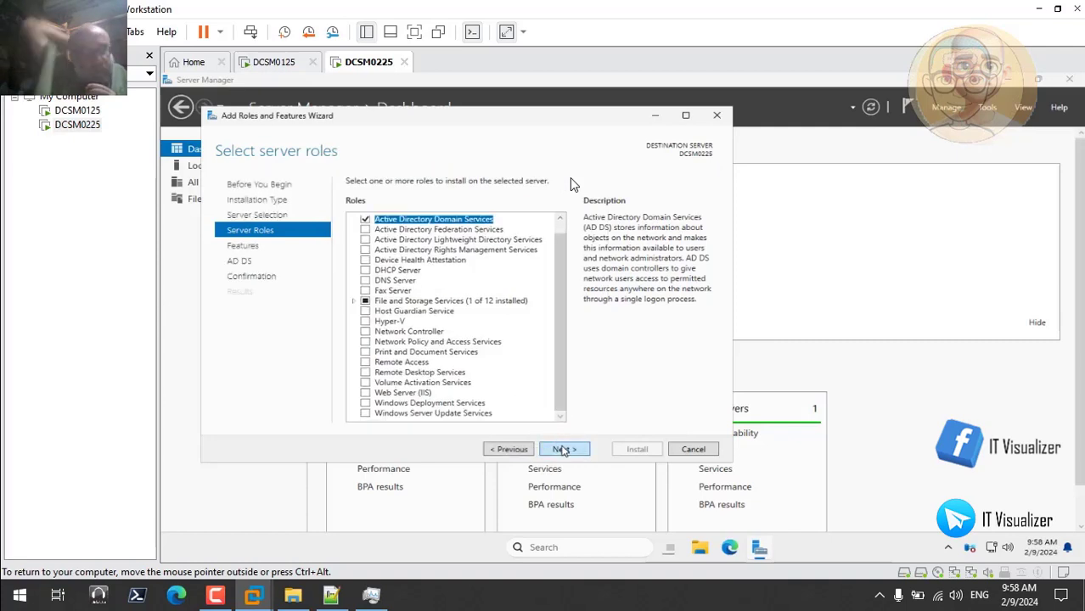
pyautogui.click(563, 449)
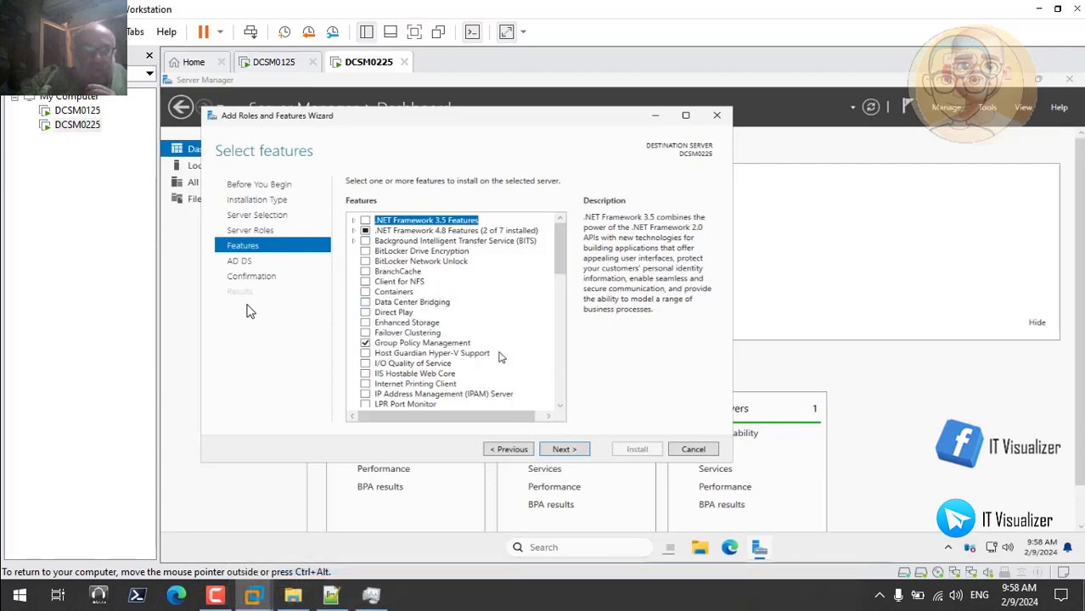
# Look through the available features as far as Storage Migration Service and read its description
pyautogui.click(560, 407)
pyautogui.click(560, 406)
pyautogui.click(560, 407)
pyautogui.click(560, 407)
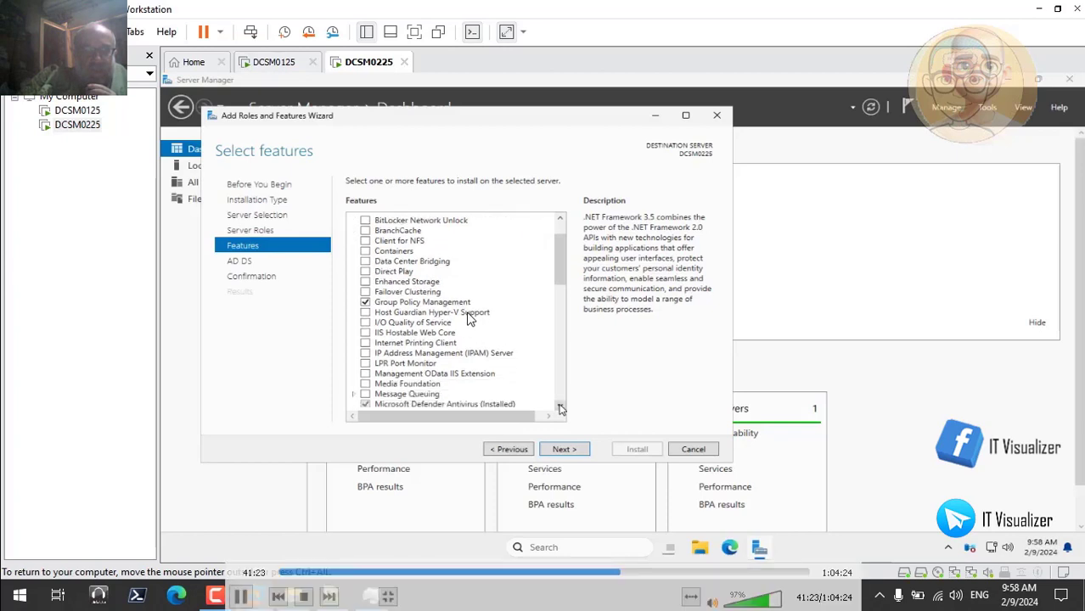
pyautogui.click(560, 407)
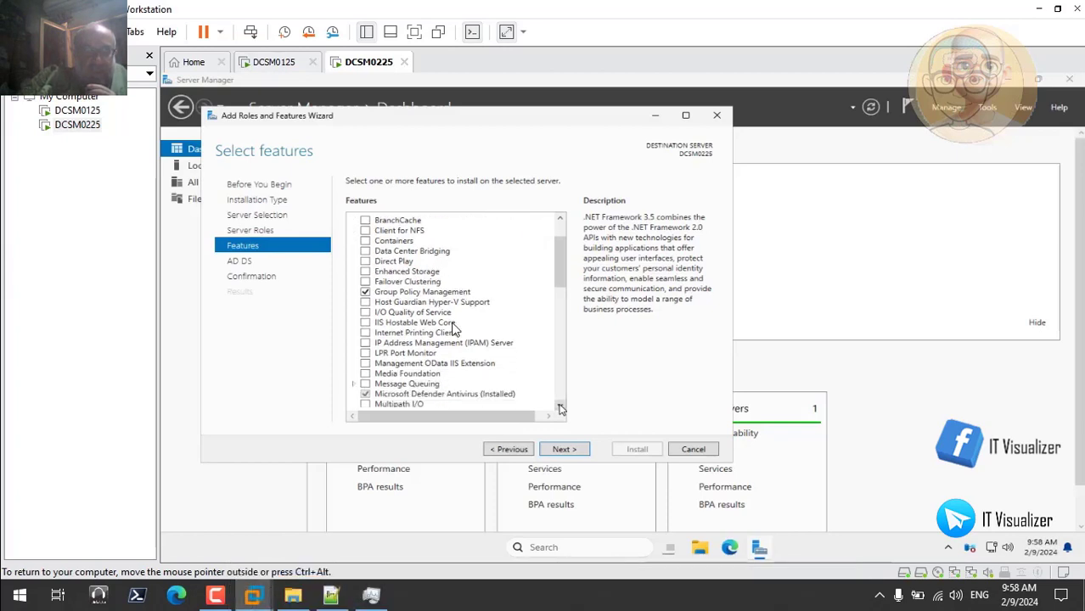
pyautogui.click(559, 407)
pyautogui.click(559, 408)
pyautogui.click(560, 407)
pyautogui.click(560, 408)
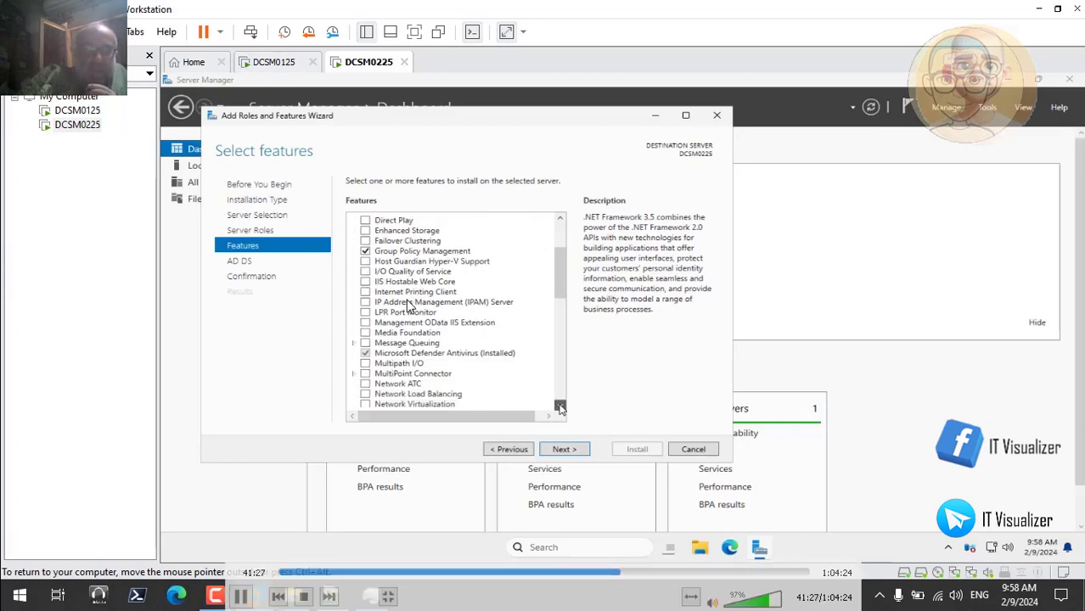
pyautogui.click(560, 408)
pyautogui.click(560, 408)
pyautogui.click(560, 407)
pyautogui.click(560, 408)
pyautogui.click(560, 407)
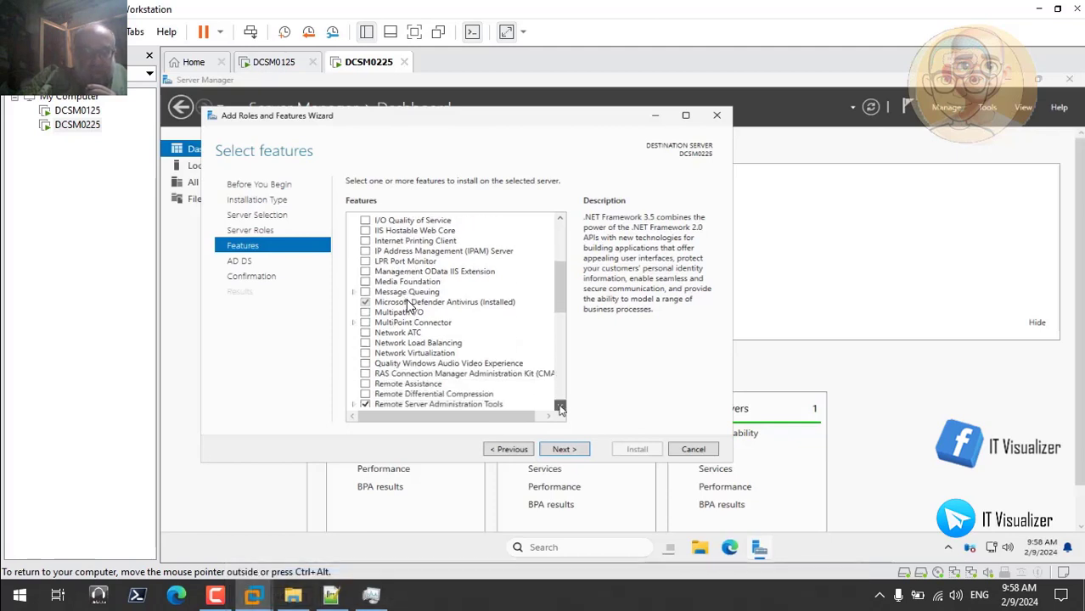
pyautogui.click(560, 408)
pyautogui.click(560, 408)
pyautogui.click(560, 407)
pyautogui.click(560, 408)
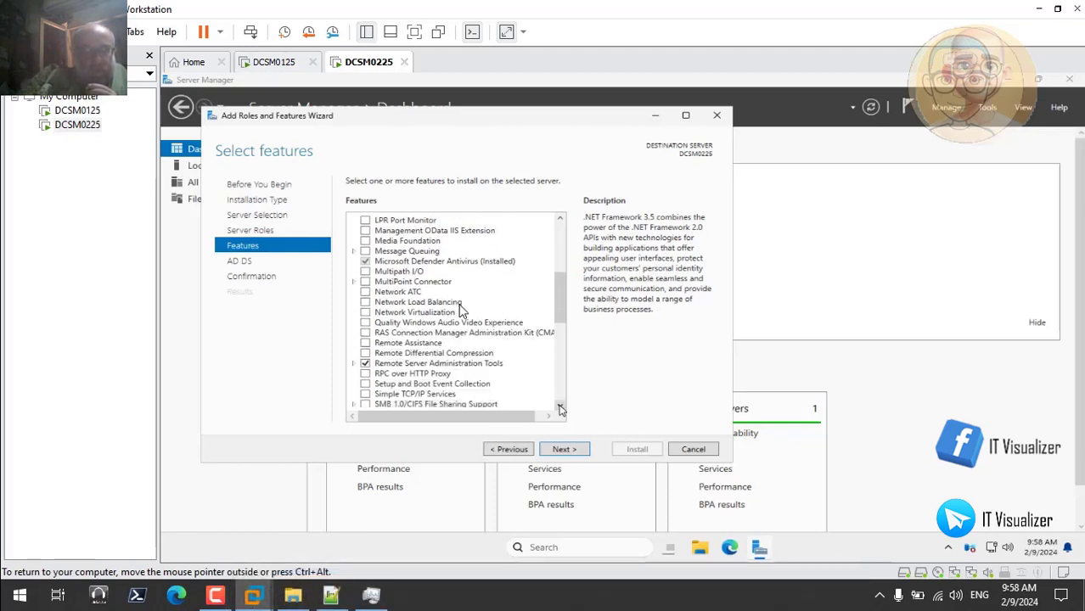
pyautogui.click(560, 407)
pyautogui.click(561, 408)
pyautogui.click(560, 407)
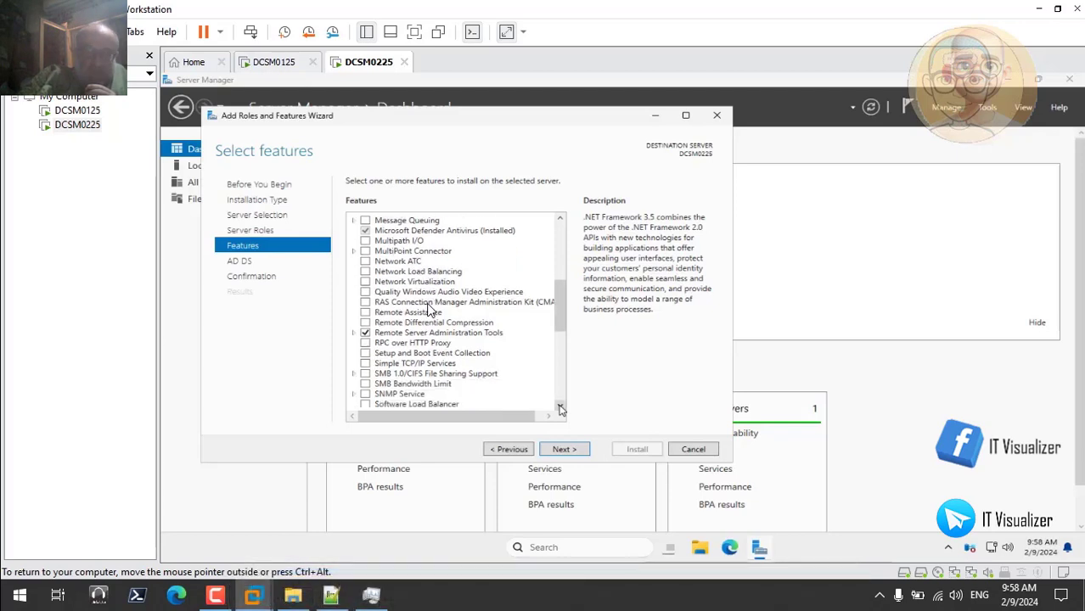
pyautogui.click(560, 408)
pyautogui.click(561, 408)
pyautogui.click(560, 407)
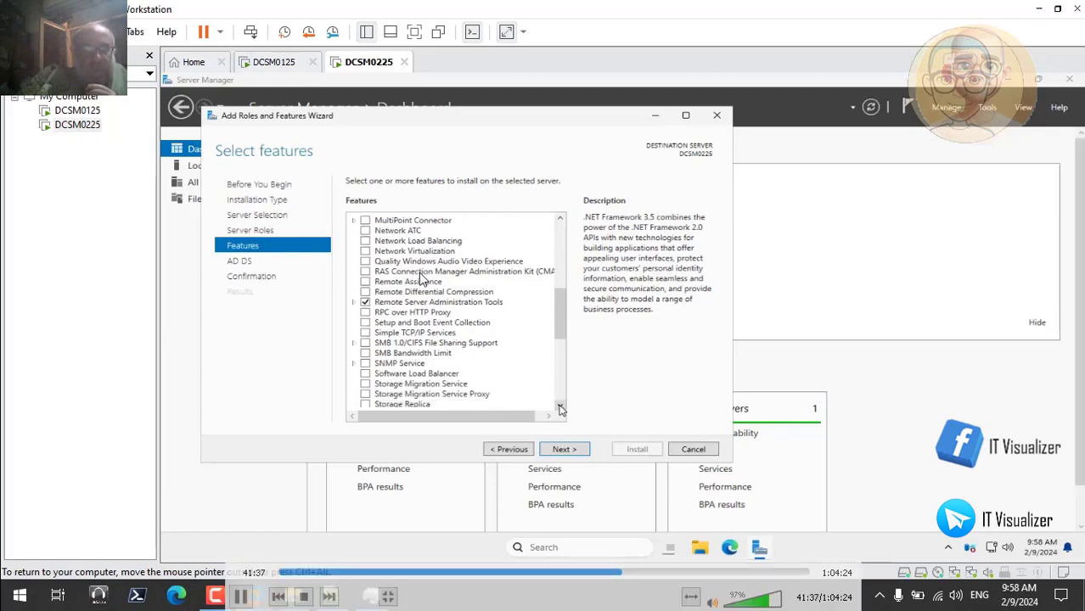
pyautogui.click(560, 407)
pyautogui.click(561, 408)
pyautogui.click(560, 408)
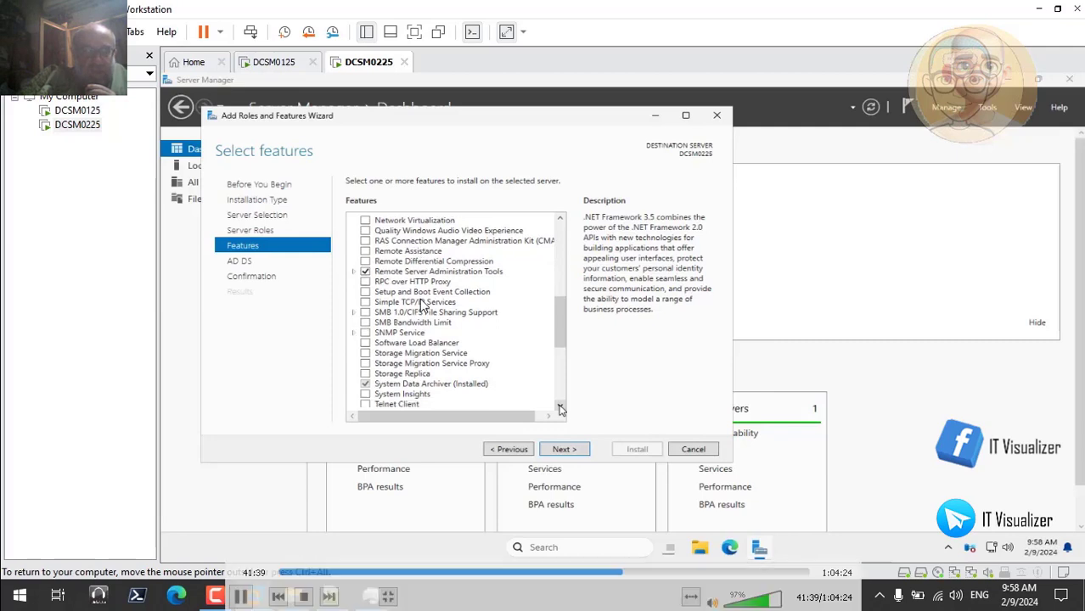
pyautogui.click(560, 408)
pyautogui.click(561, 408)
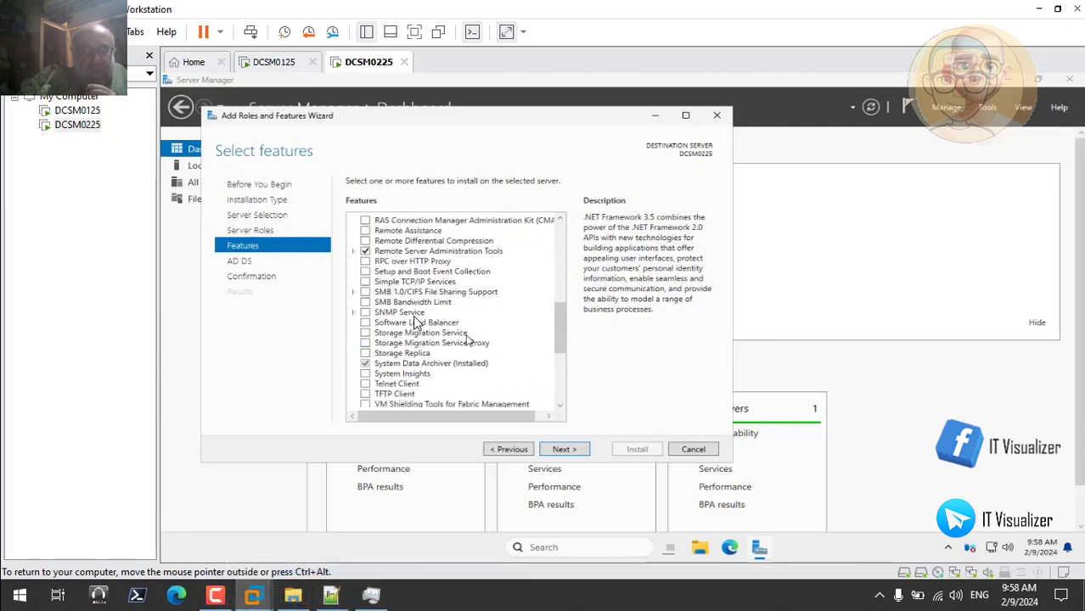
pyautogui.click(454, 334)
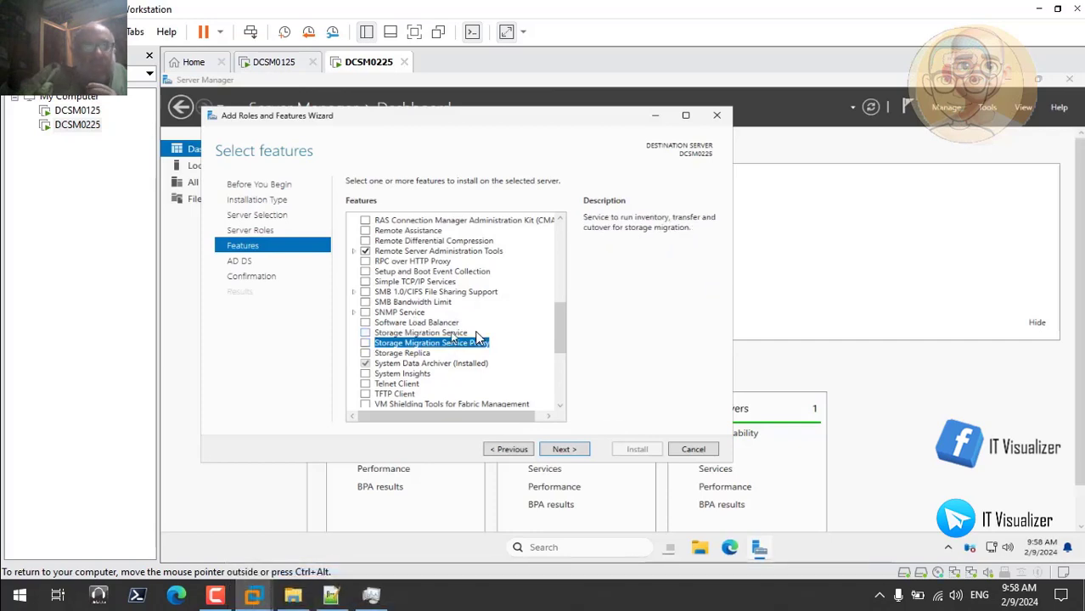
# Look through the remaining features from Storage Migration Service to the end of the list
pyautogui.click(560, 408)
pyautogui.click(561, 407)
pyautogui.click(561, 407)
pyautogui.click(561, 408)
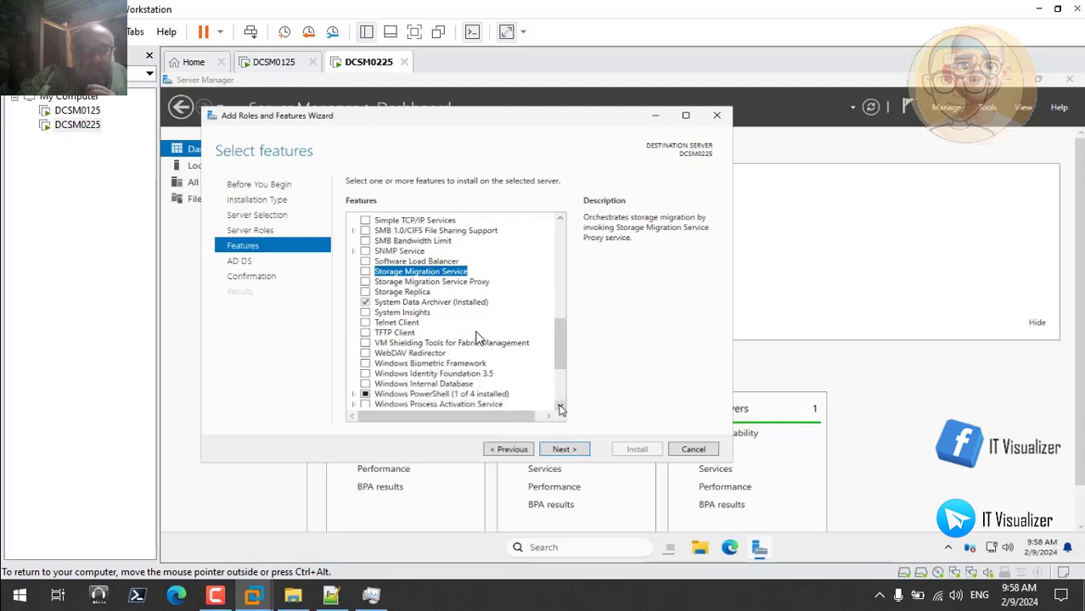
pyautogui.click(560, 408)
pyautogui.click(561, 408)
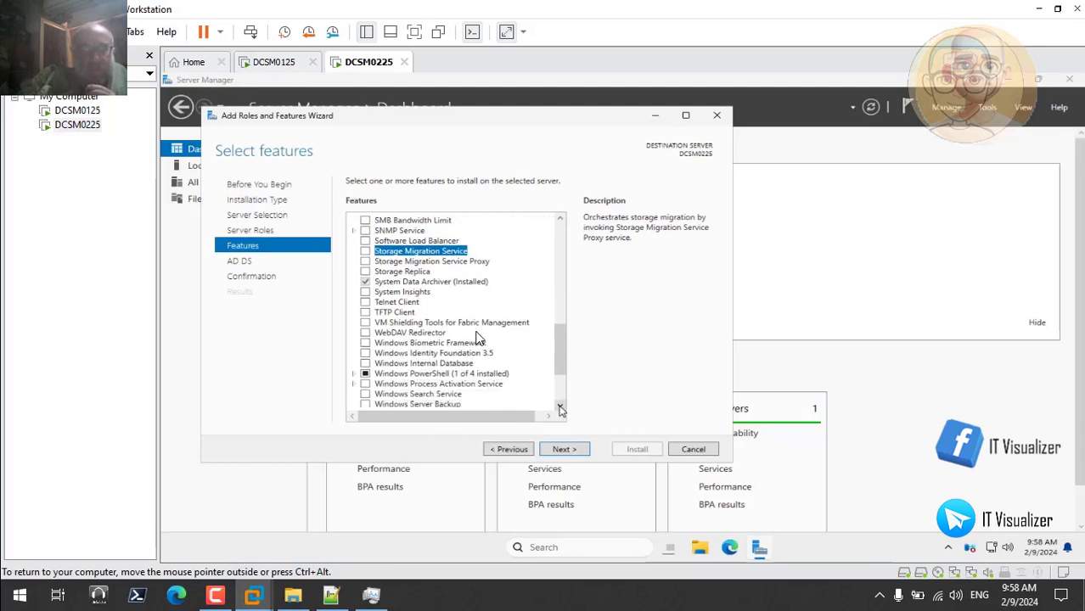
pyautogui.click(560, 407)
pyautogui.click(560, 408)
pyautogui.click(560, 408)
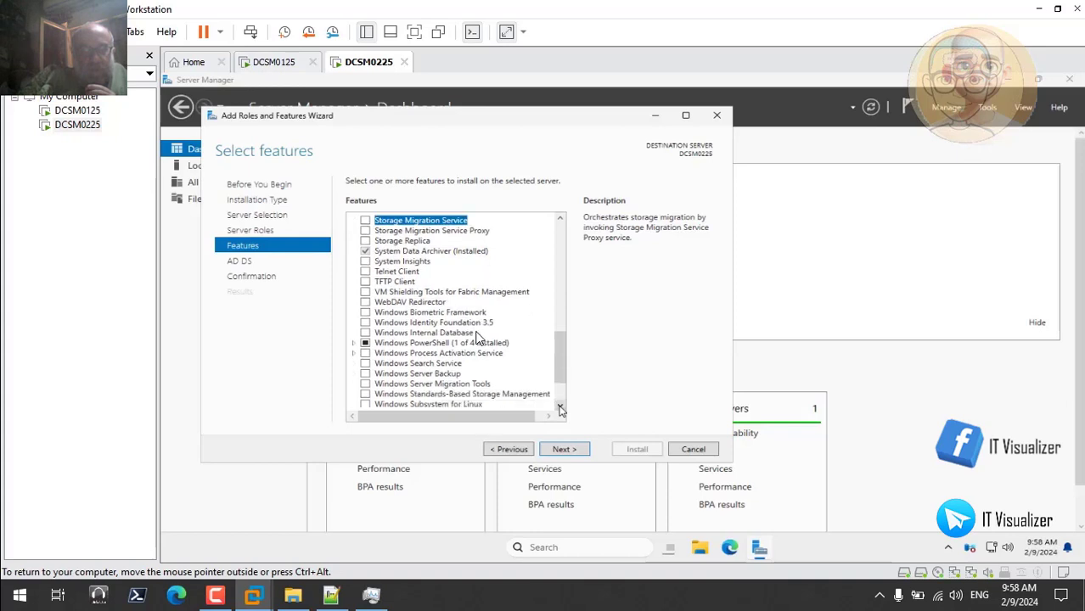
pyautogui.click(560, 408)
pyautogui.click(560, 408)
pyautogui.click(560, 408)
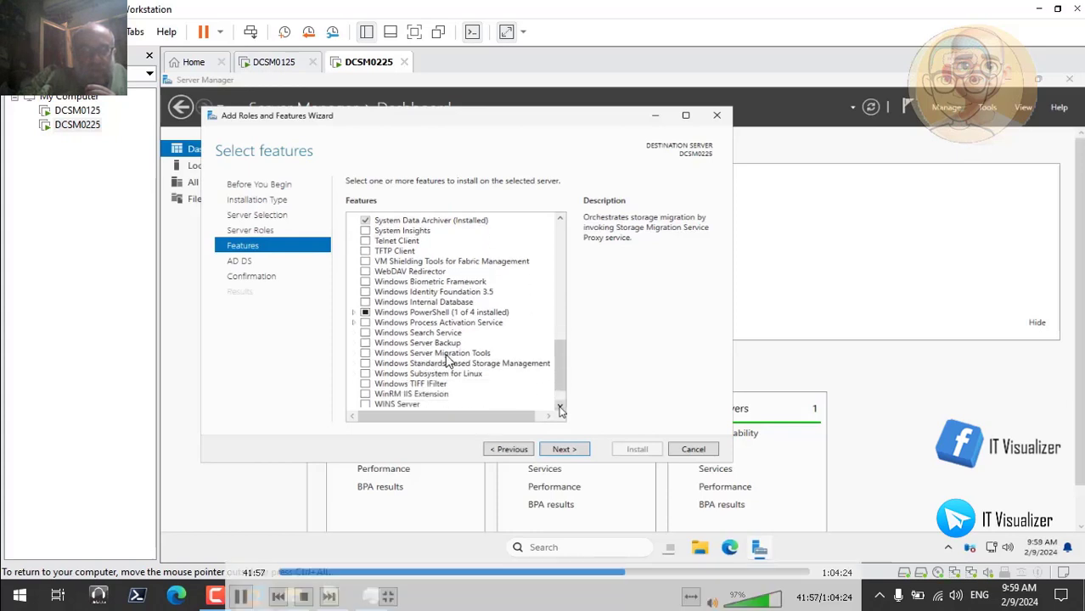
pyautogui.click(560, 408)
pyautogui.click(561, 408)
pyautogui.click(560, 407)
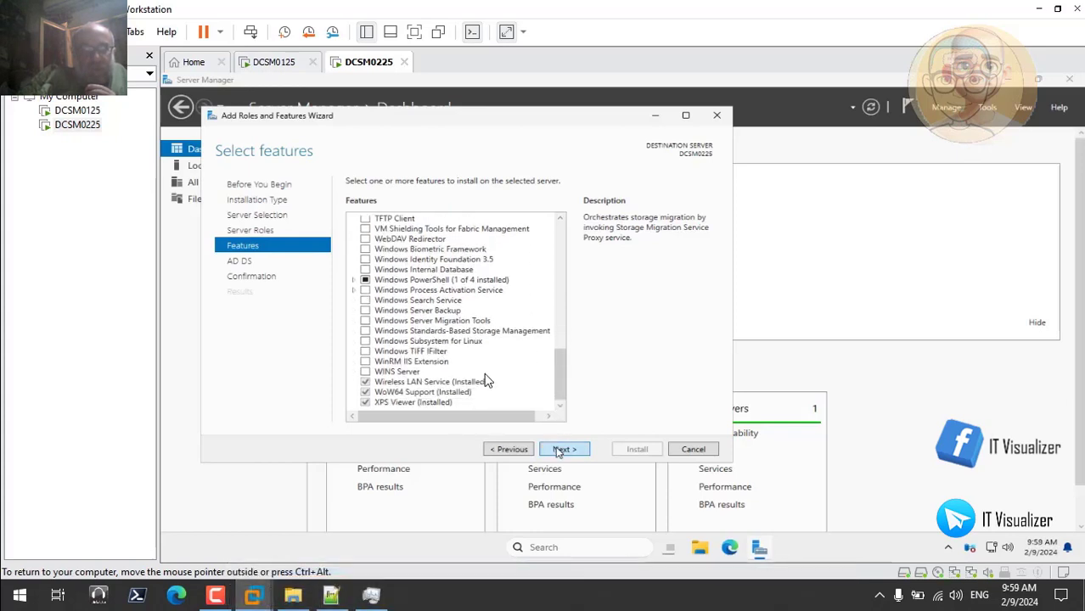
# Install Active Directory Domain Services without adding further features, and pause the Camtasia screen recording during the installation
pyautogui.click(561, 449)
pyautogui.click(560, 450)
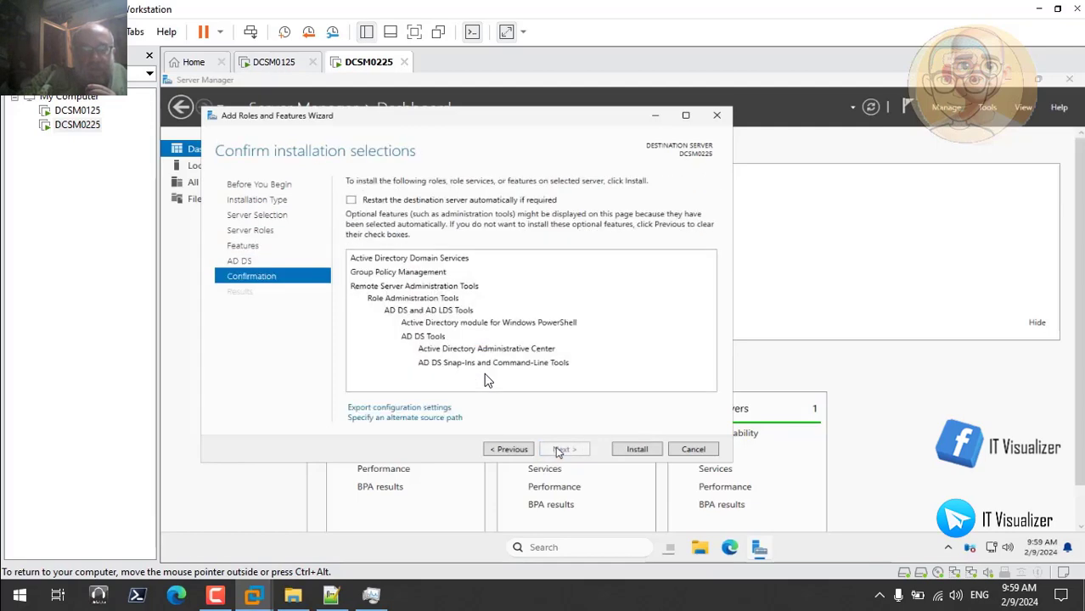
pyautogui.click(636, 450)
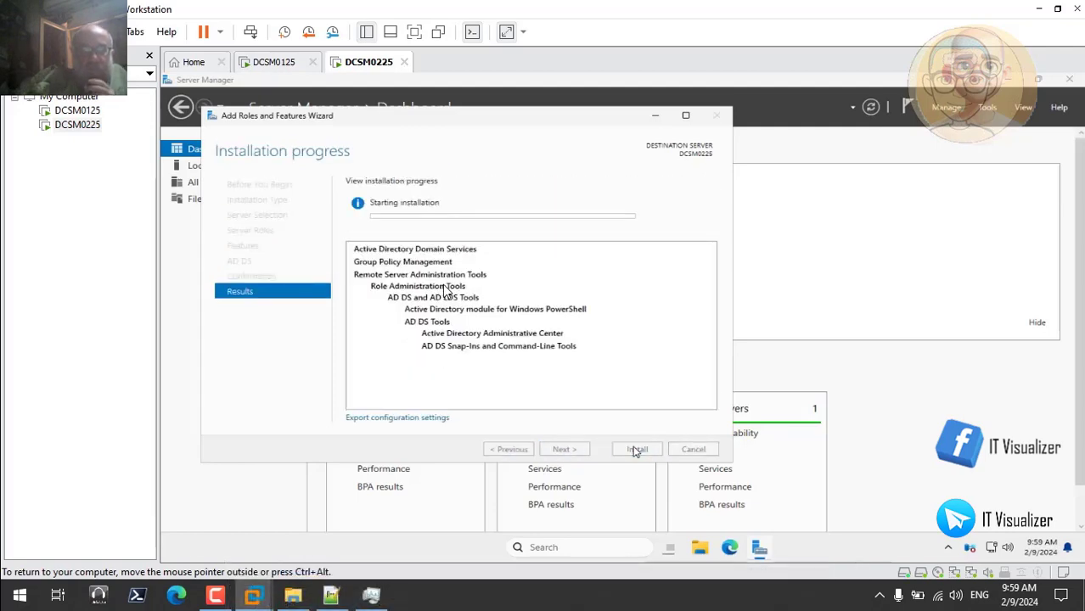
pyautogui.click(216, 598)
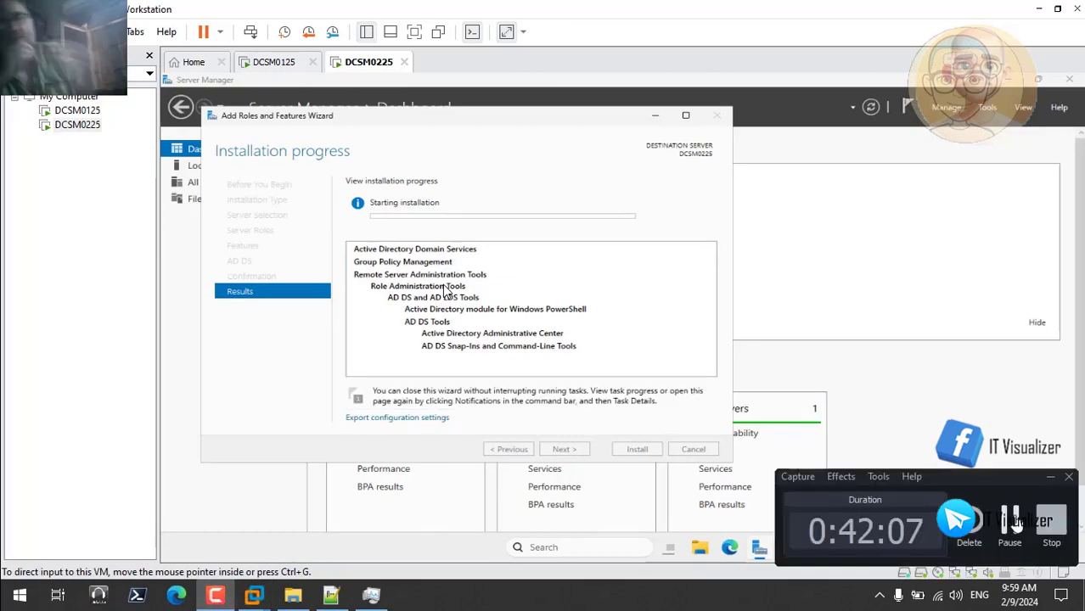
pyautogui.click(1011, 521)
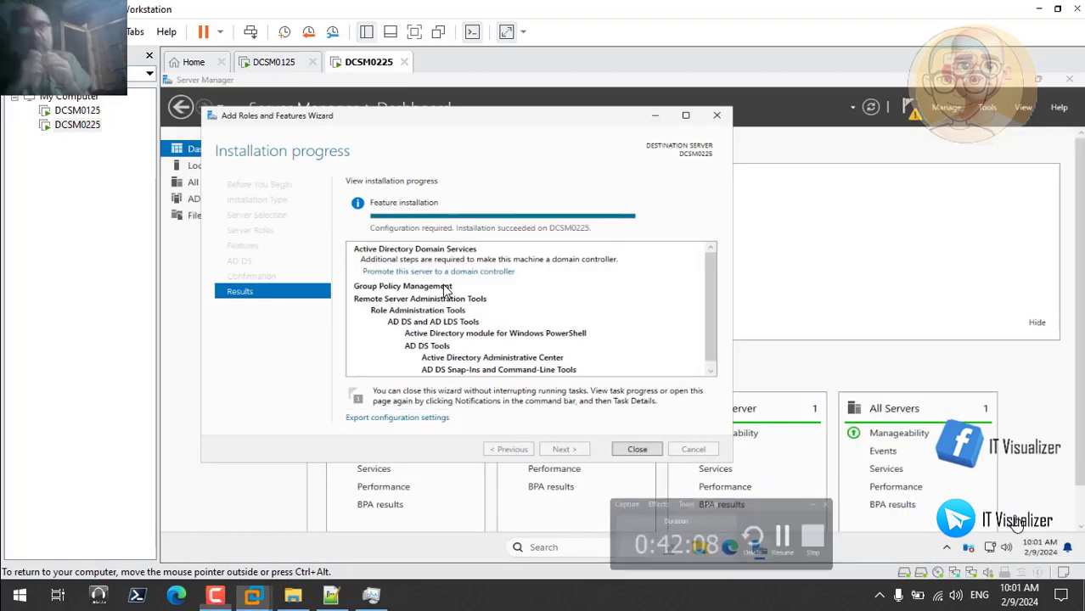
# Close the serial text file in Notepad++ and start promoting DCSM0225 to a domain controller
pyautogui.click(332, 595)
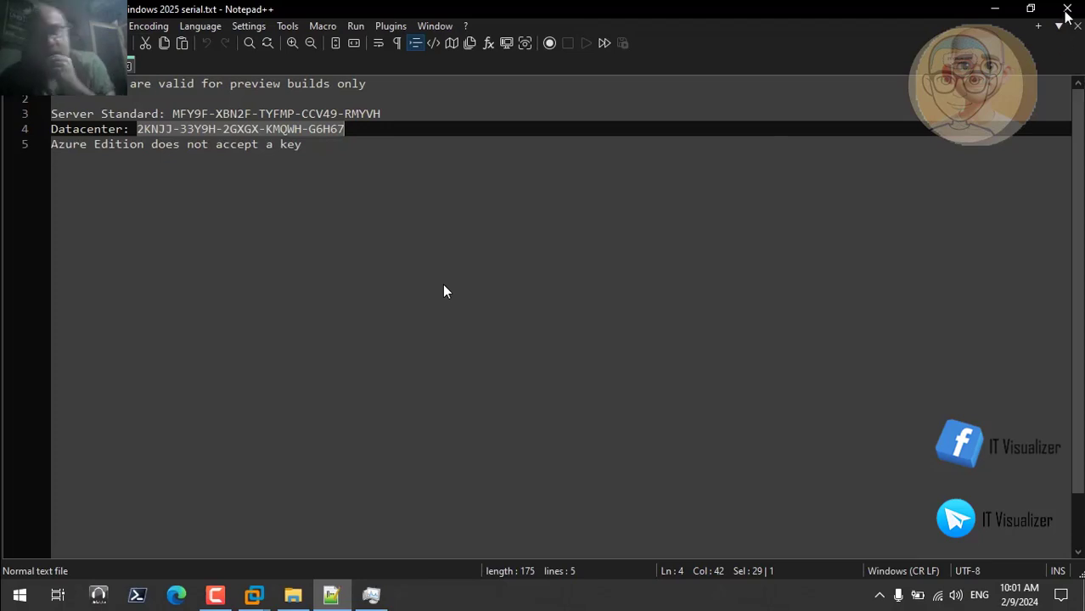
pyautogui.click(1068, 12)
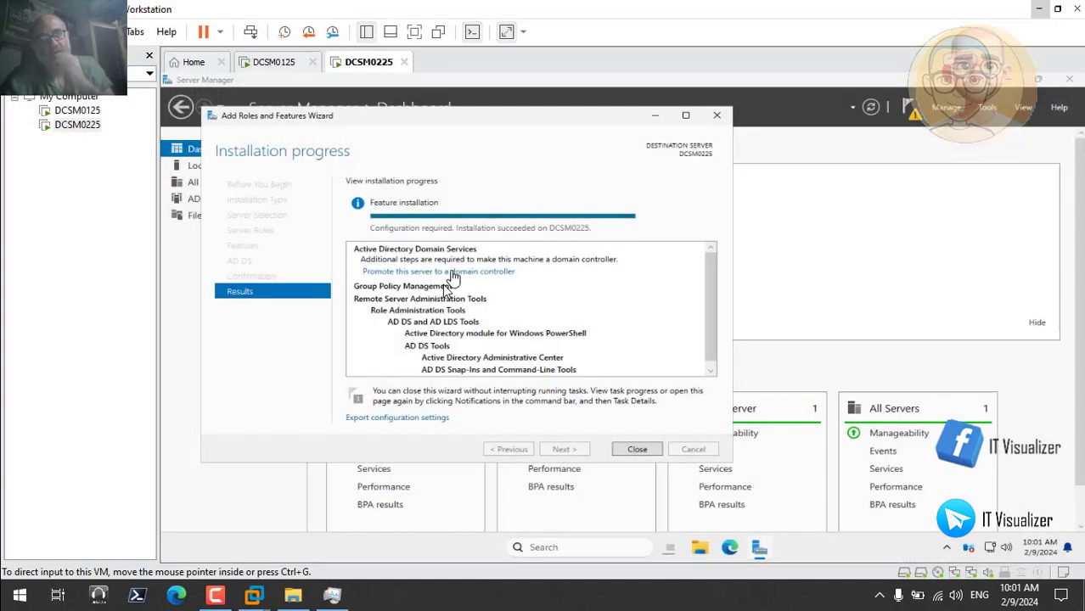
pyautogui.click(451, 273)
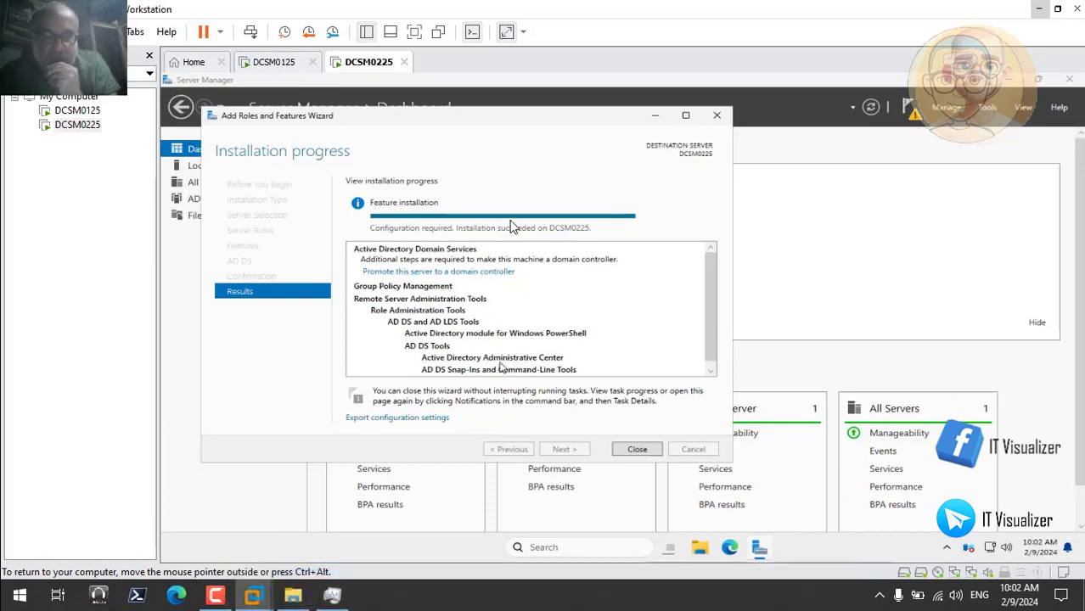
pyautogui.click(457, 274)
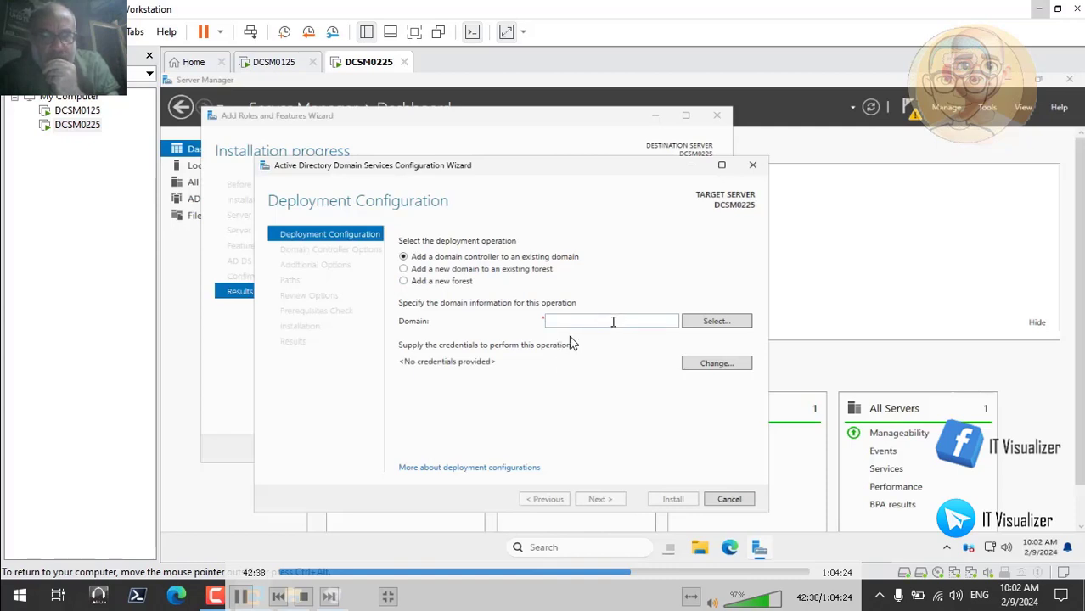
# Specify matrix.internal as the existing domain to which the domain controller is added
pyautogui.click(708, 325)
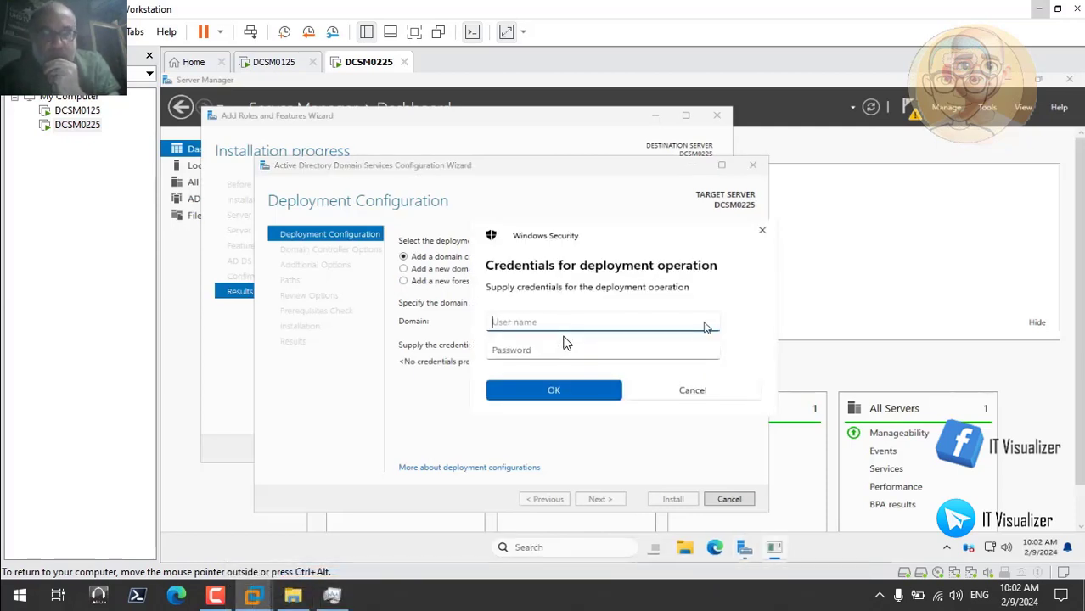
pyautogui.click(694, 390)
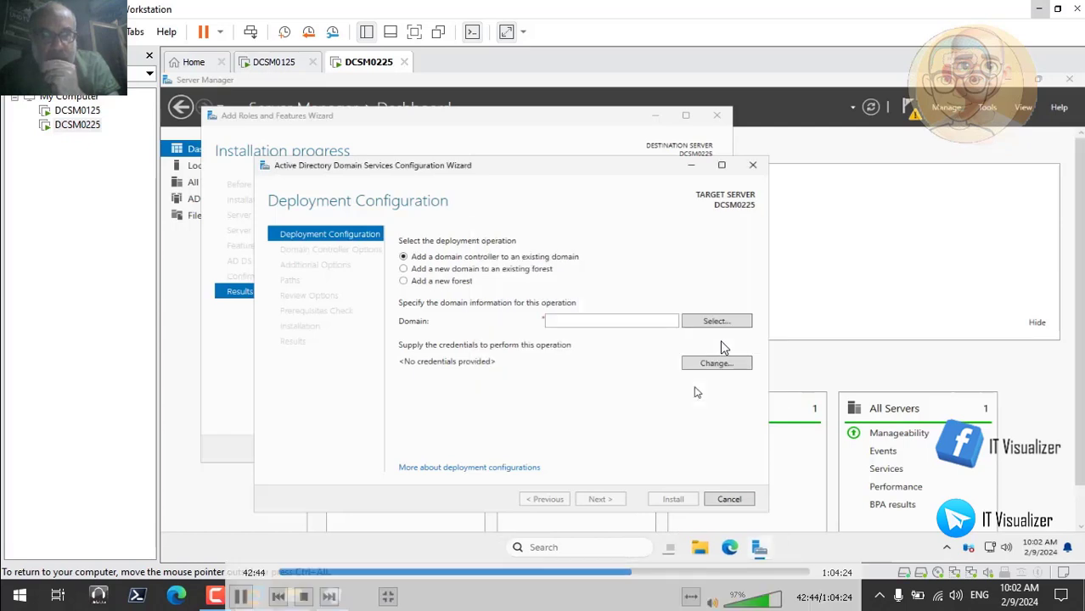
pyautogui.click(632, 324)
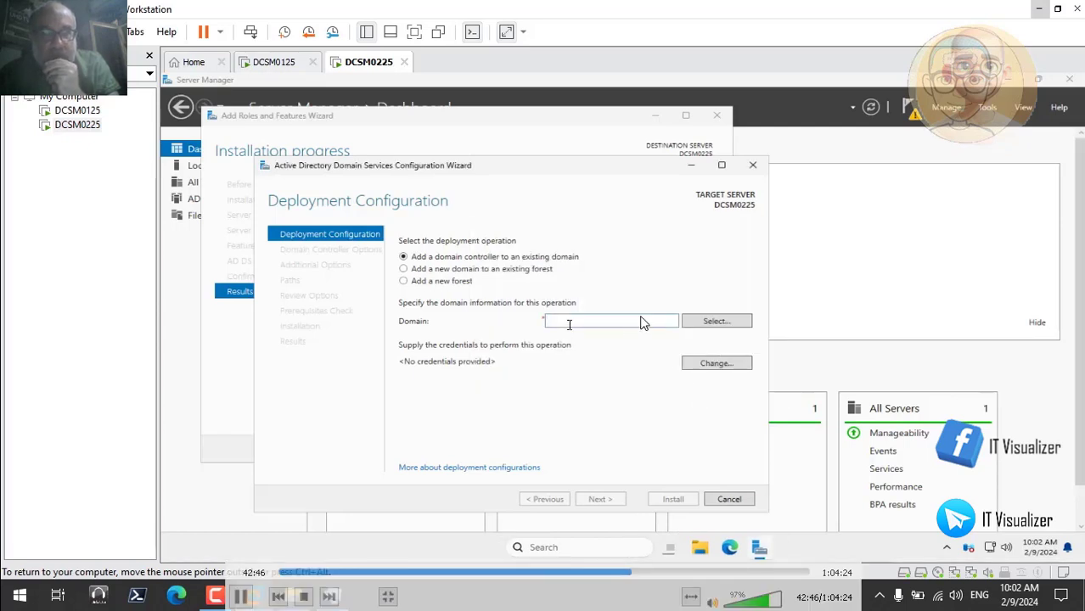
pyautogui.write('matri')
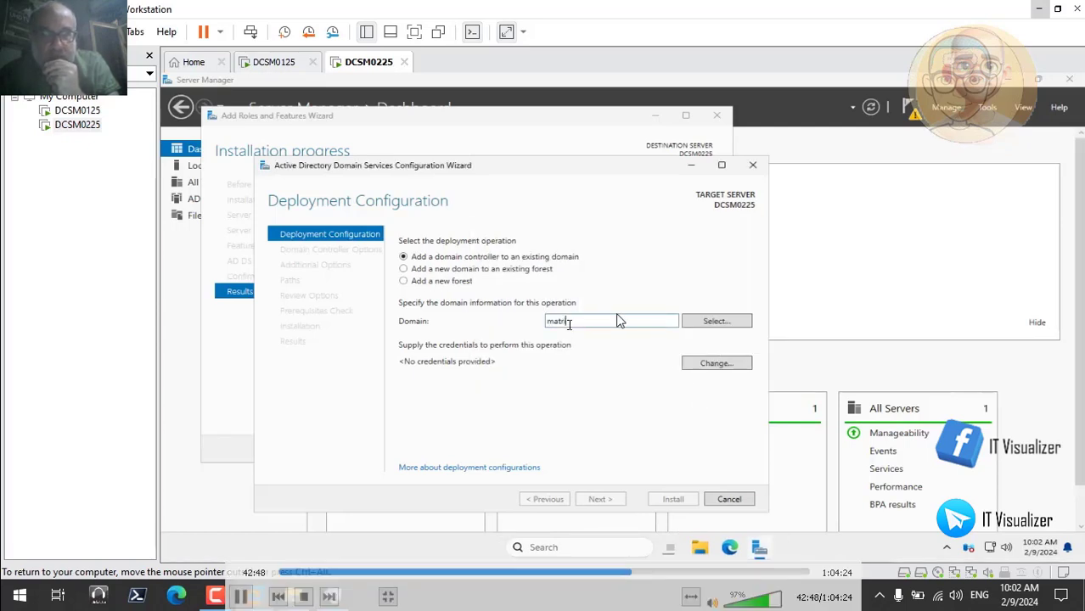
pyautogui.write('x.internal')
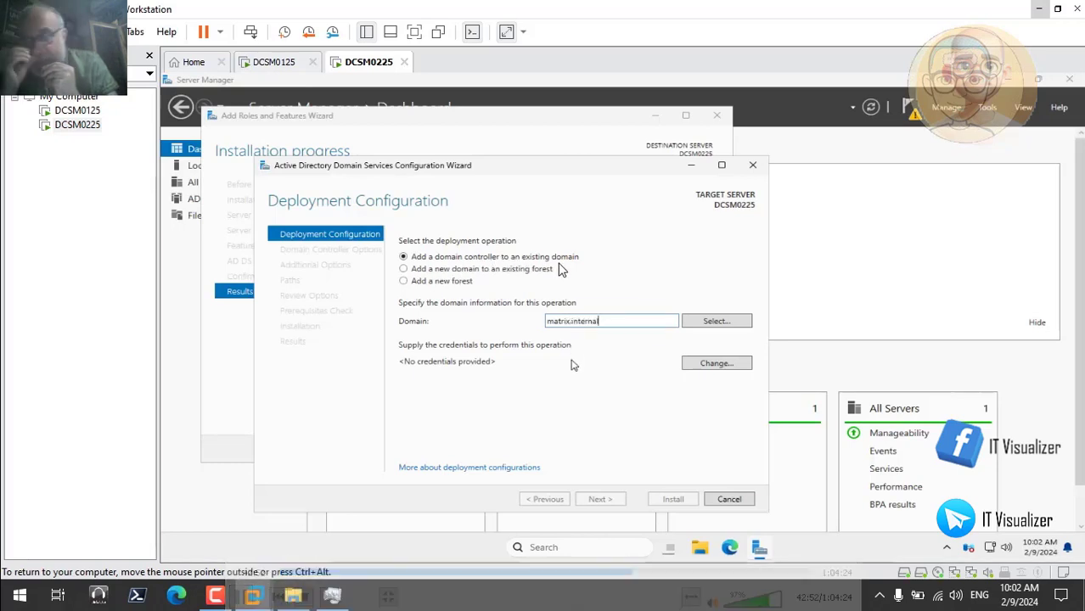
# Supply the matrix domain account's user name and password as deployment credentials and continue to the domain controller options
pyautogui.click(707, 365)
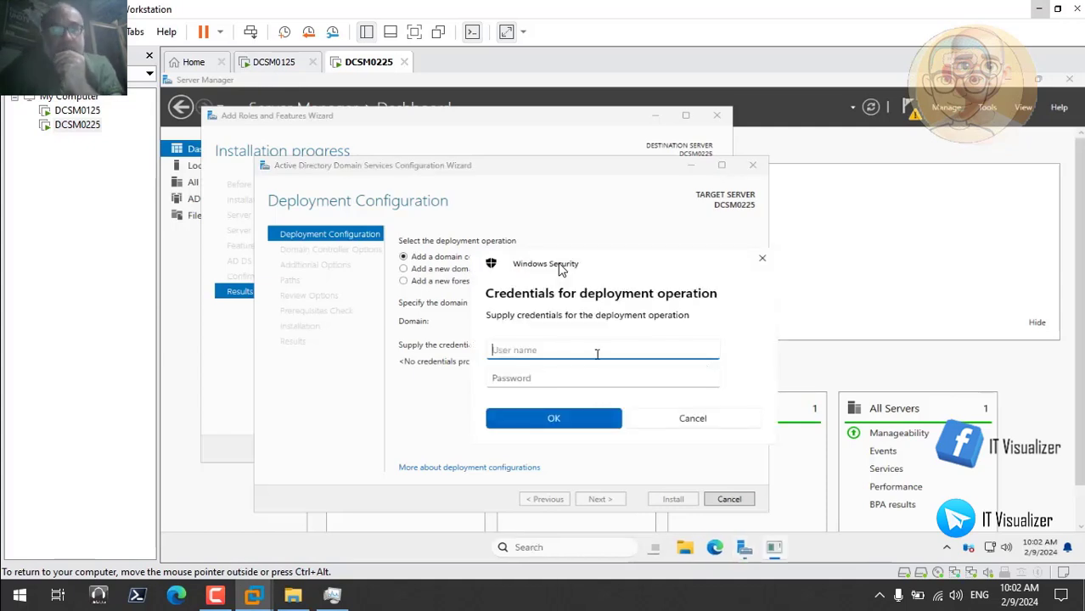
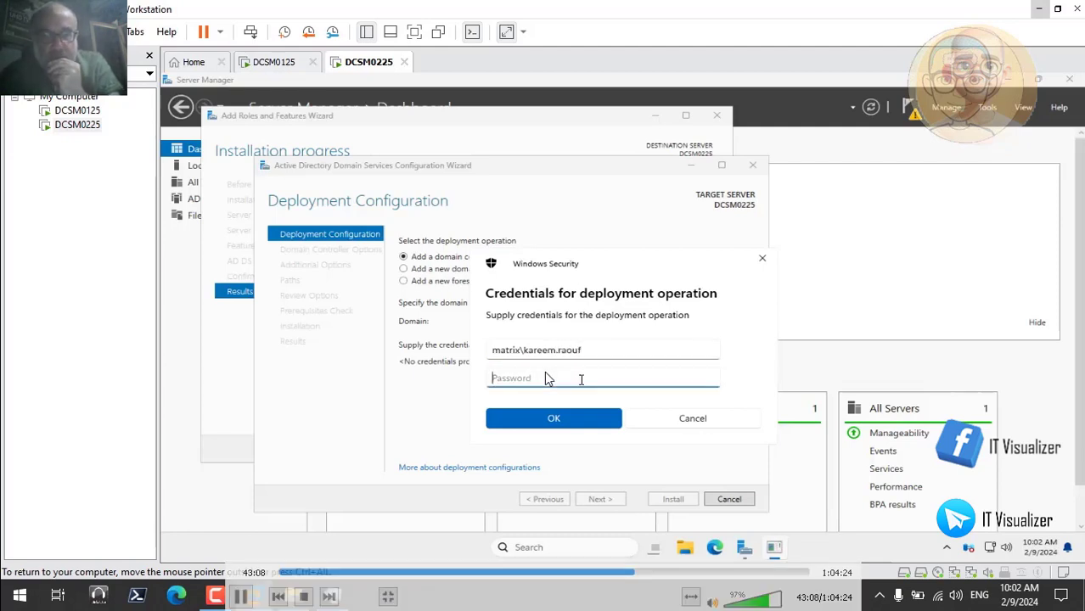
pyautogui.click(581, 380)
pyautogui.write('*****')
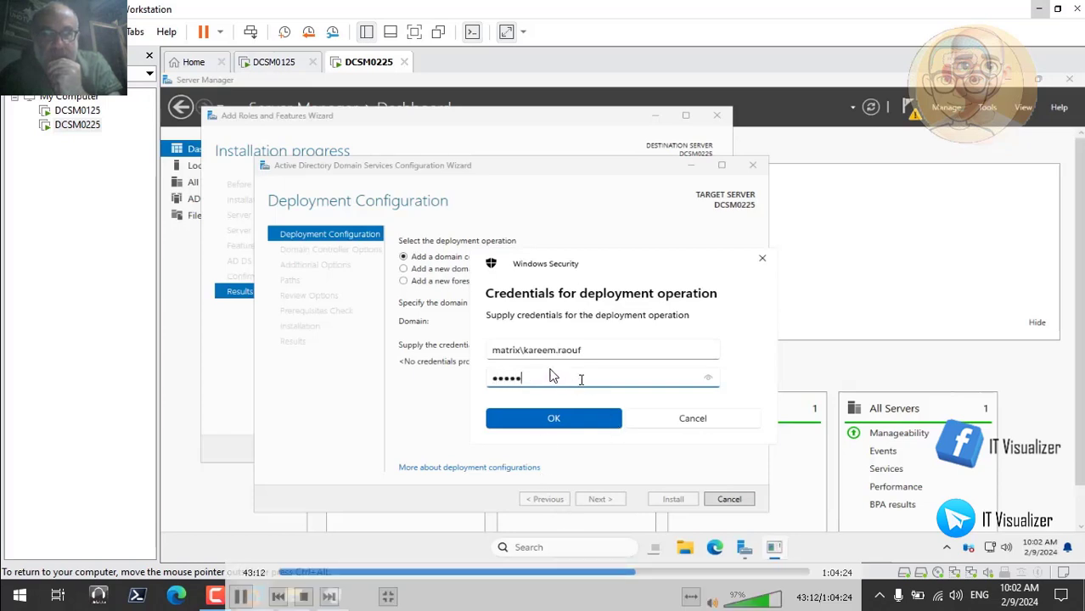
pyautogui.write('*****')
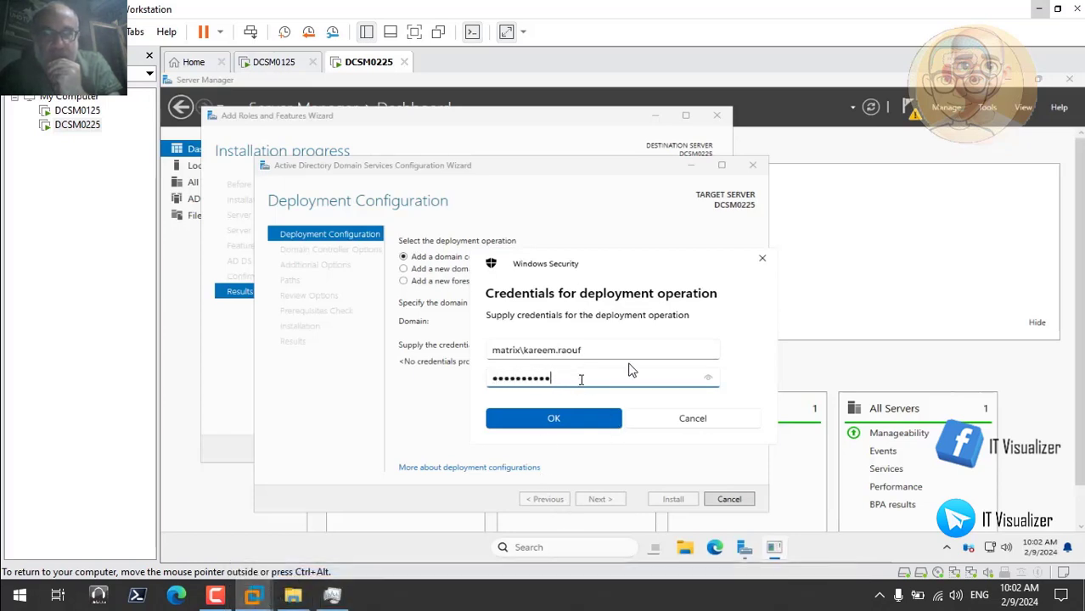
pyautogui.click(567, 421)
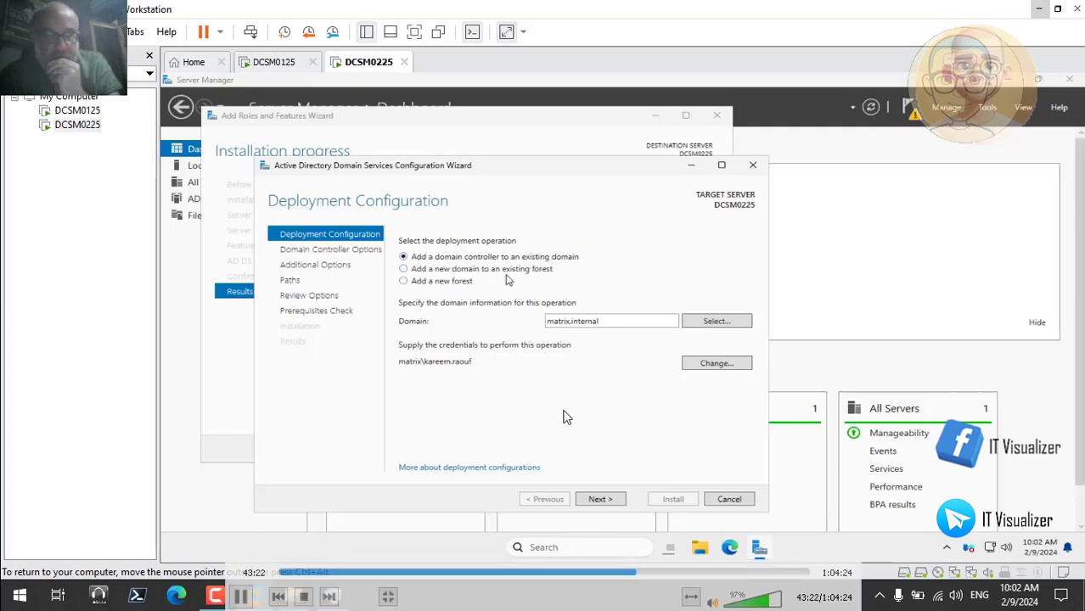
pyautogui.click(600, 499)
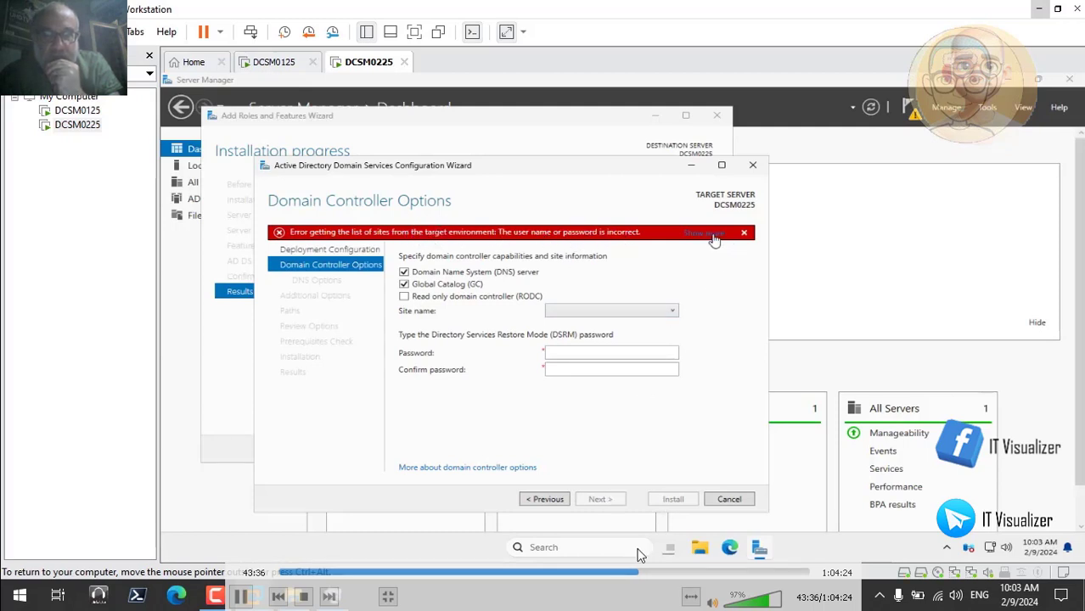
# Skip ahead in the recording through the deployment credential retries and the joining of DCSM0225 to the matrix.internal domain
pyautogui.click(642, 574)
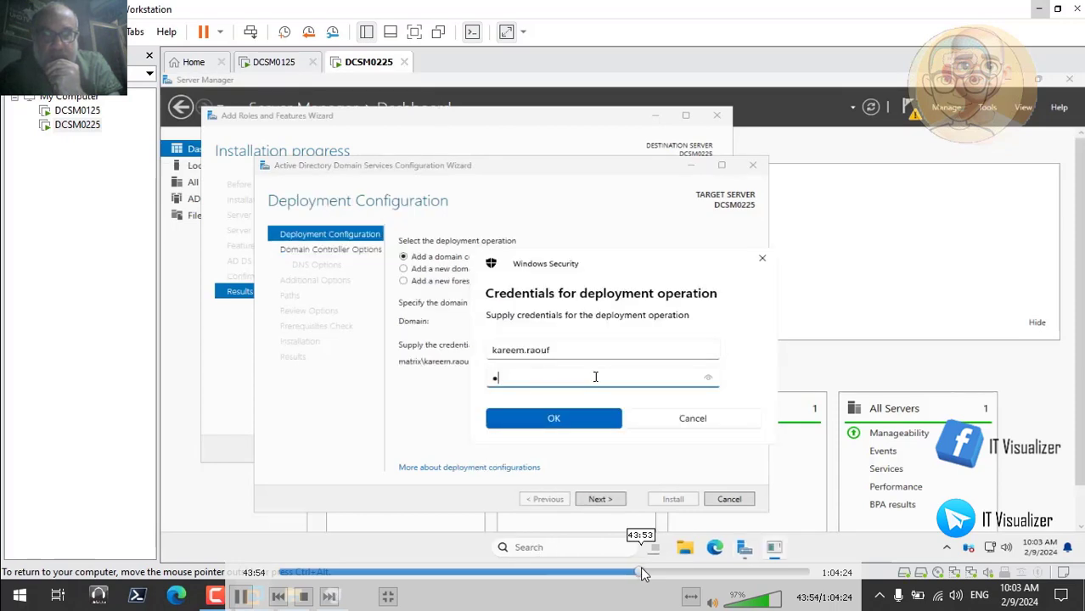
pyautogui.click(647, 574)
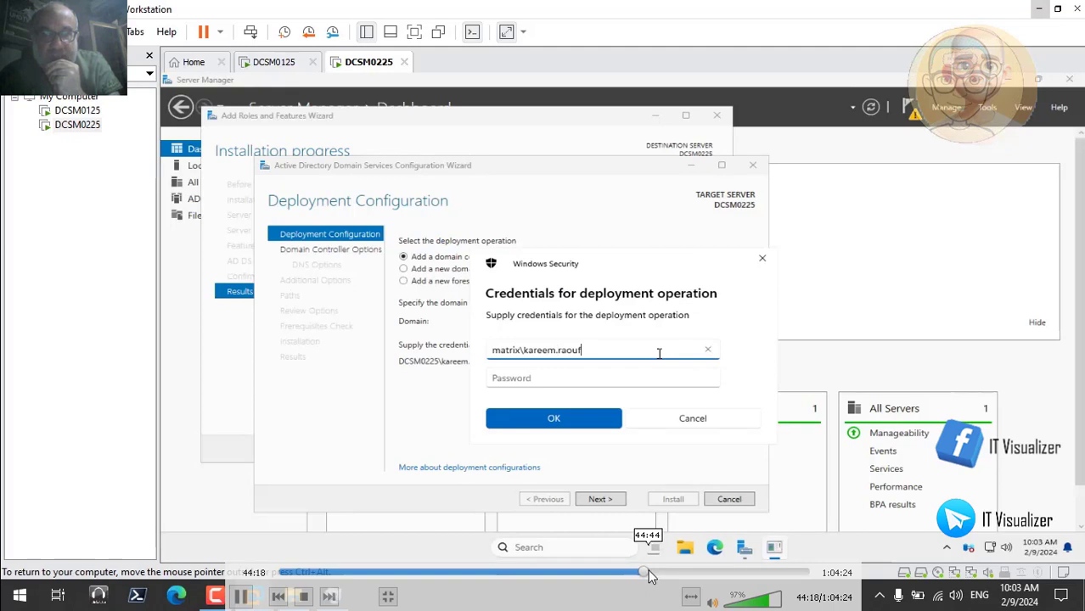
pyautogui.click(650, 575)
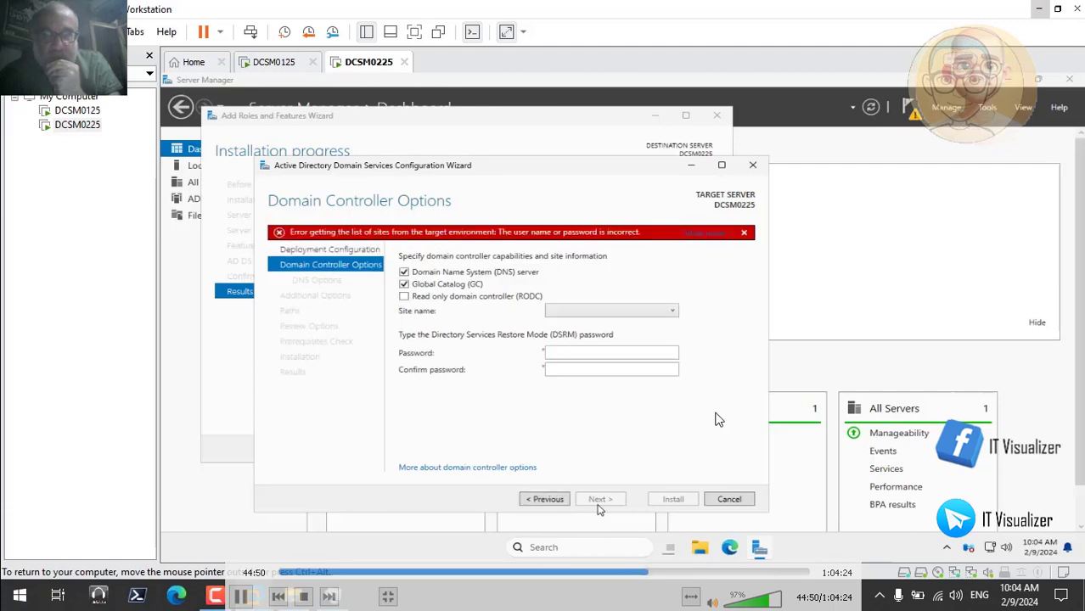
pyautogui.click(658, 576)
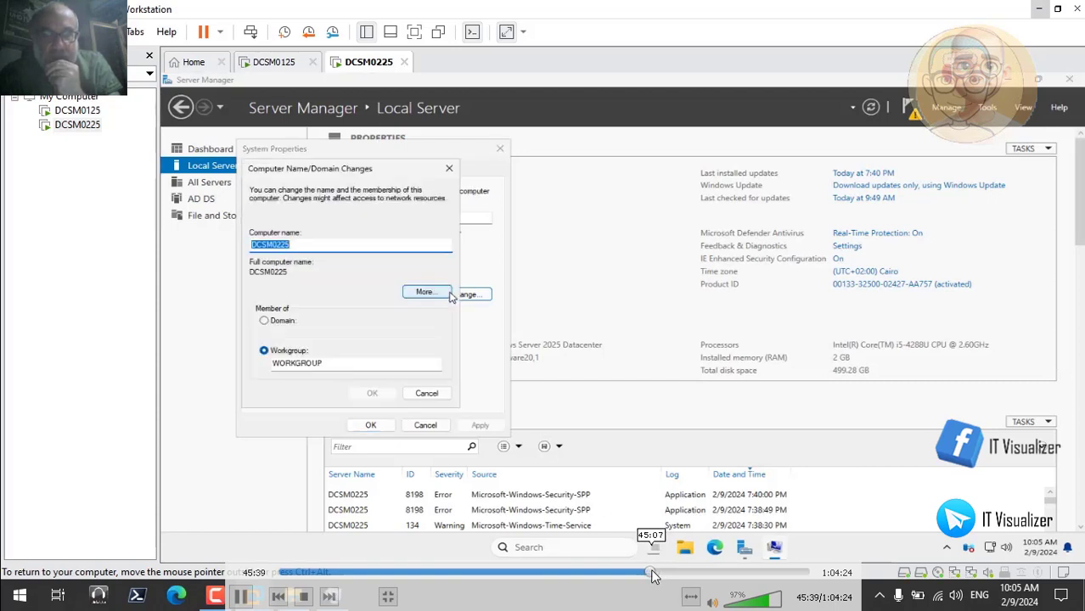
pyautogui.click(652, 572)
pyautogui.click(654, 574)
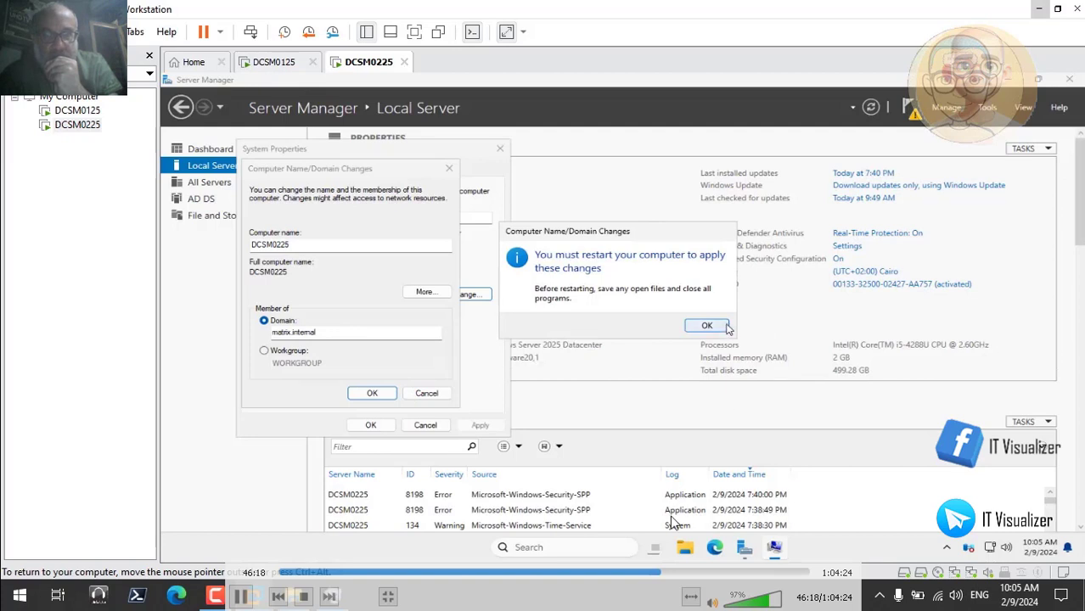
# Skip ahead in the recording through the server restart and review the sign-in to the MATRIX domain
pyautogui.click(665, 574)
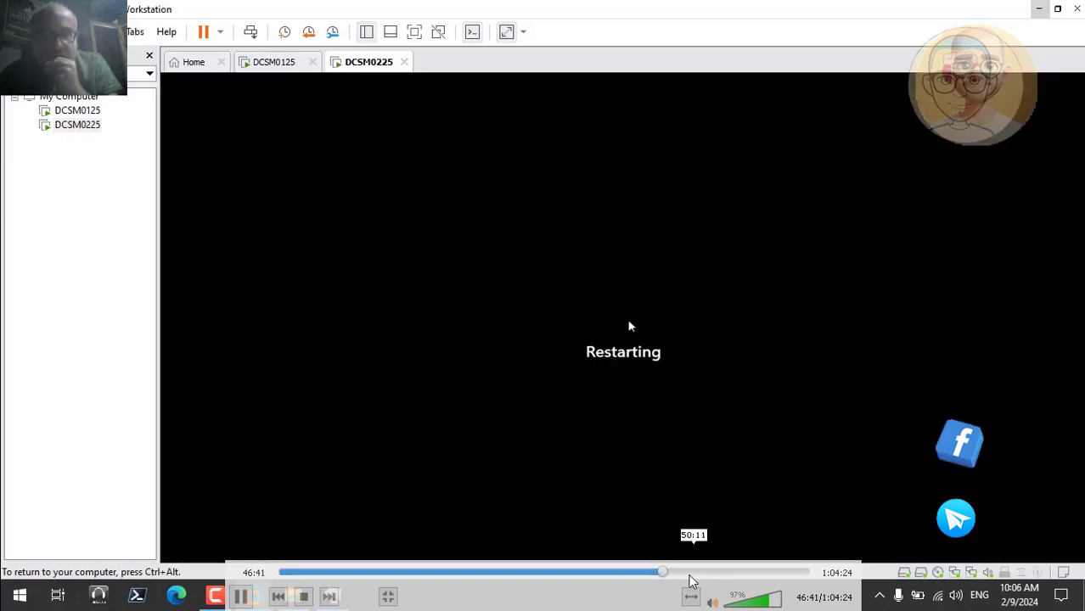
pyautogui.click(667, 575)
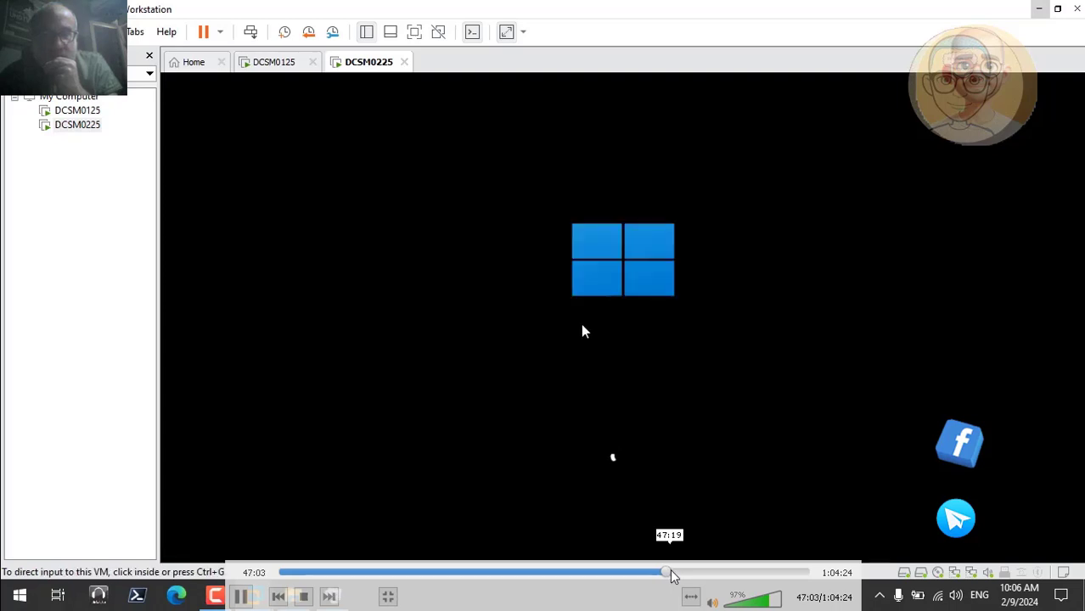
pyautogui.click(672, 576)
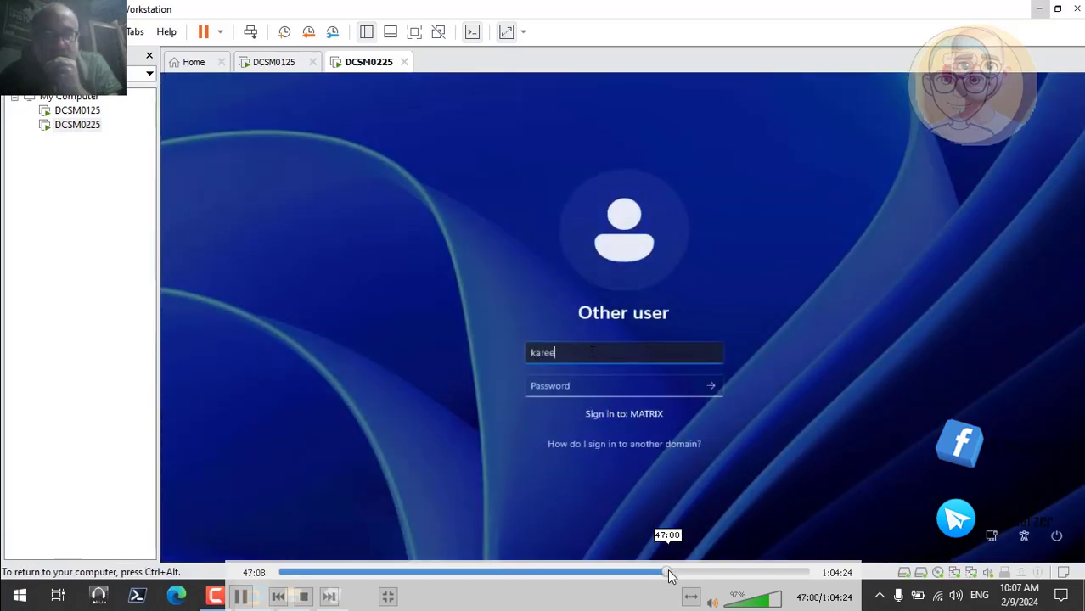
pyautogui.click(669, 575)
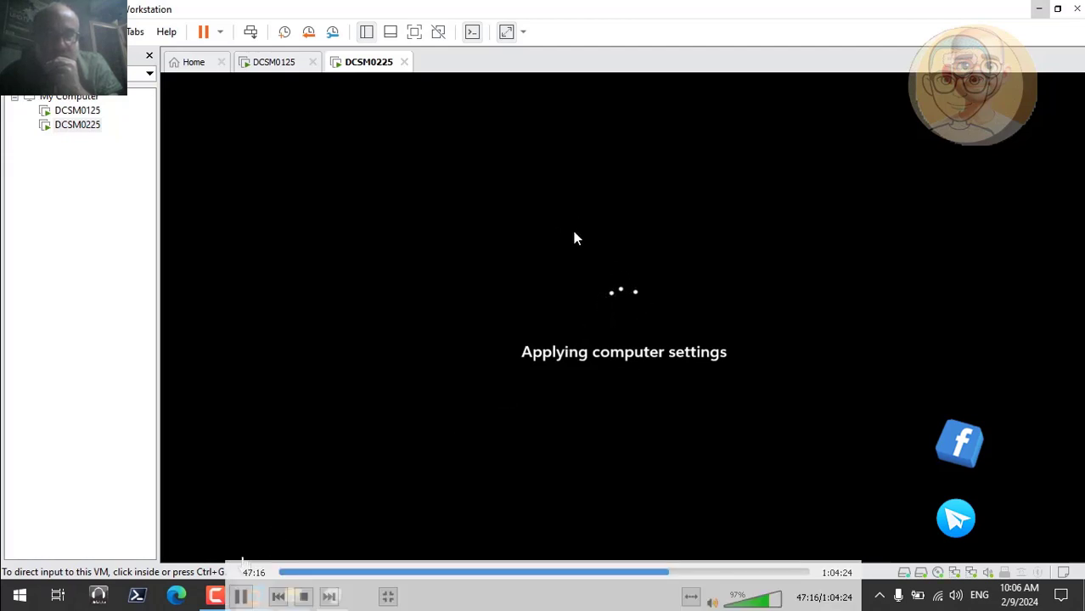
pyautogui.click(216, 596)
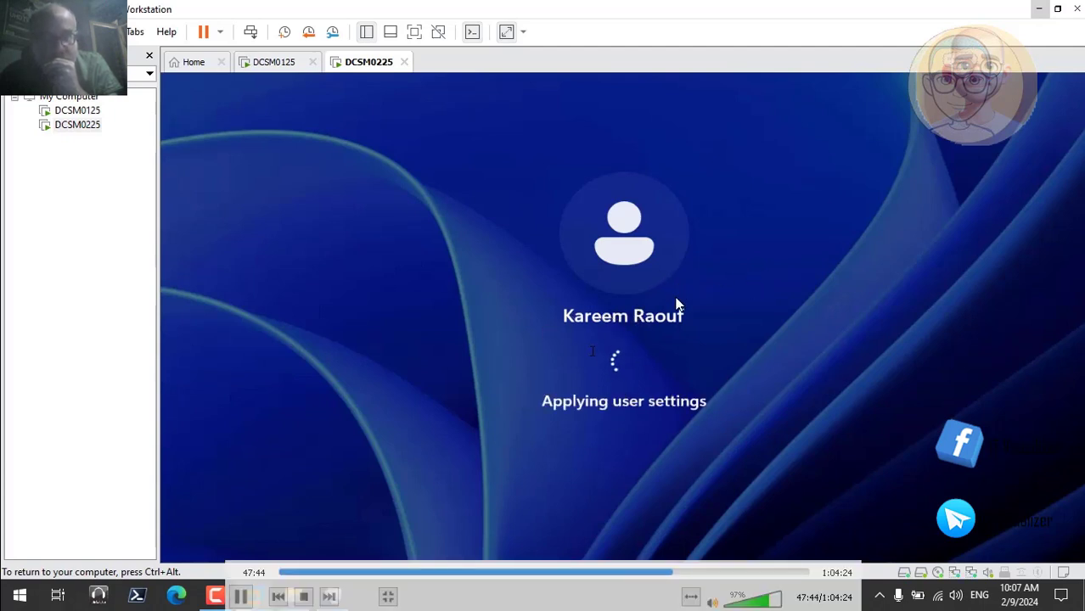
pyautogui.click(676, 574)
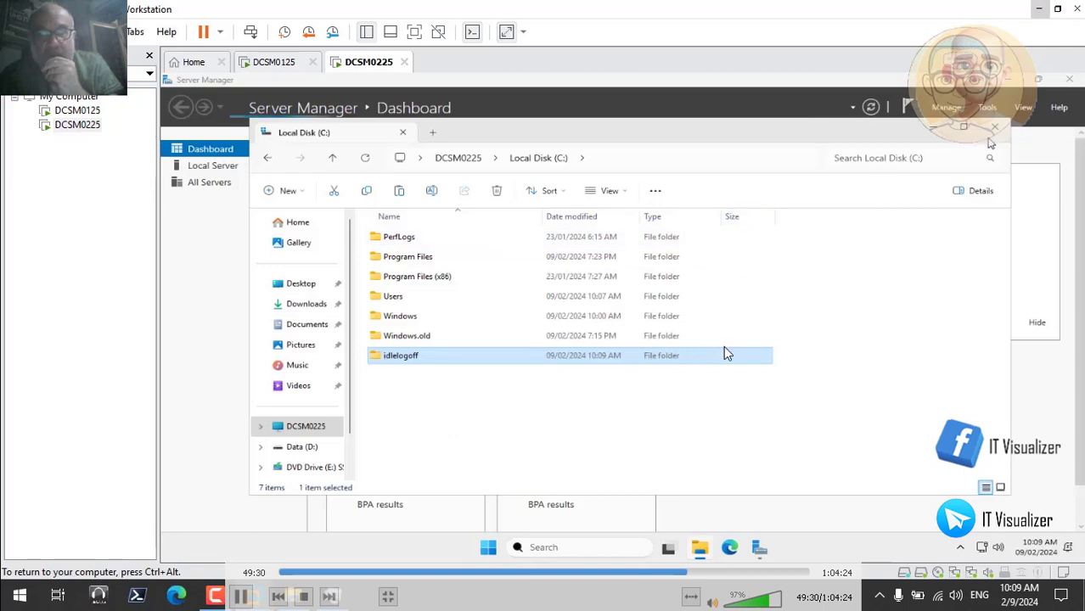
# Close the Local Disk (C:) window and minimise Server Manager to reach the server's desktop
pyautogui.click(995, 127)
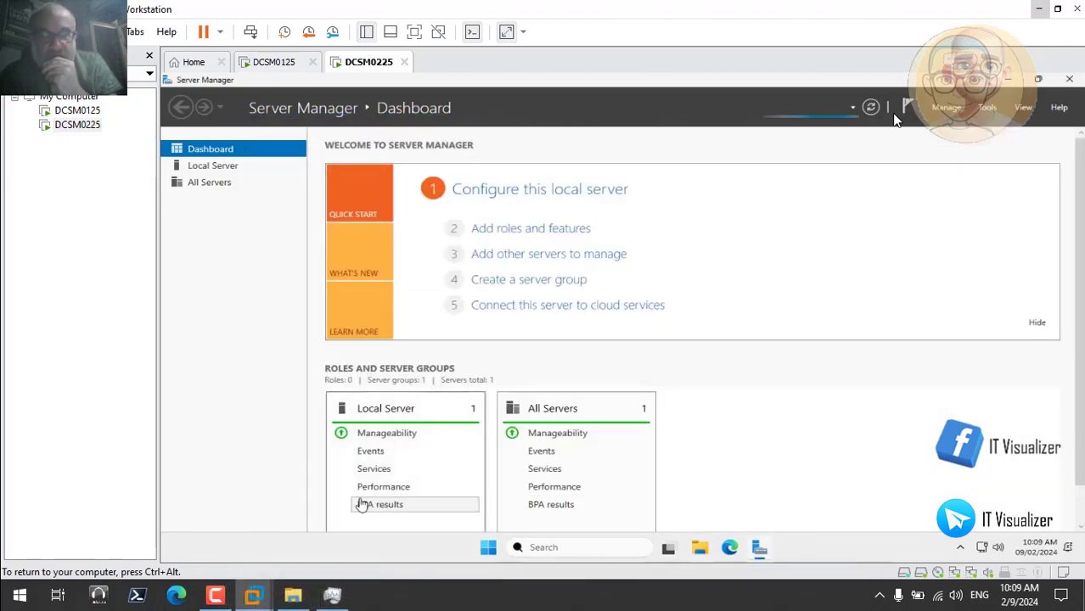
pyautogui.click(219, 597)
pyautogui.click(223, 597)
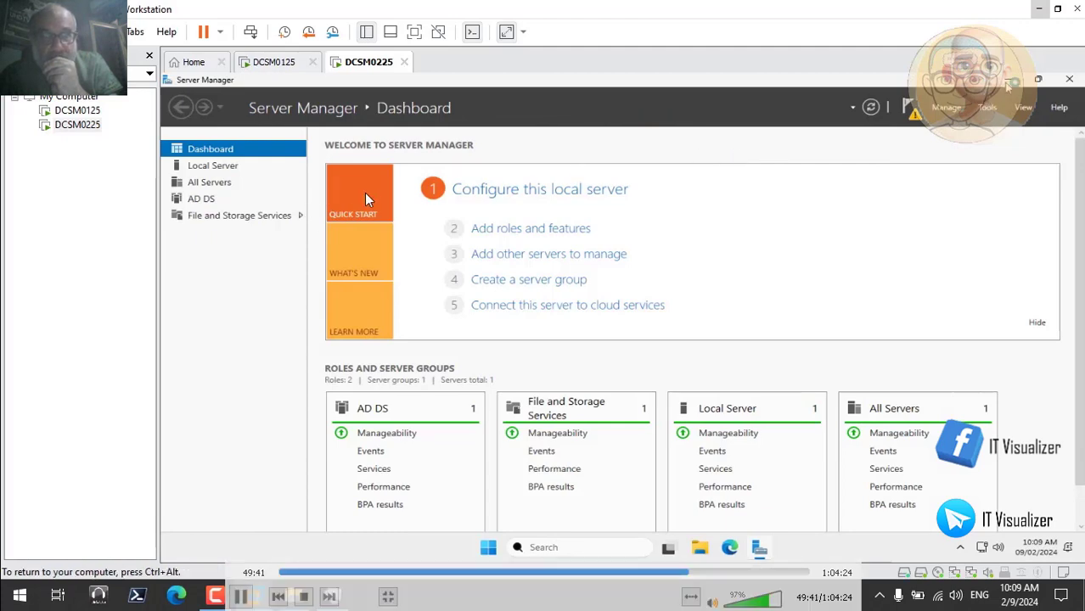
pyautogui.click(1008, 80)
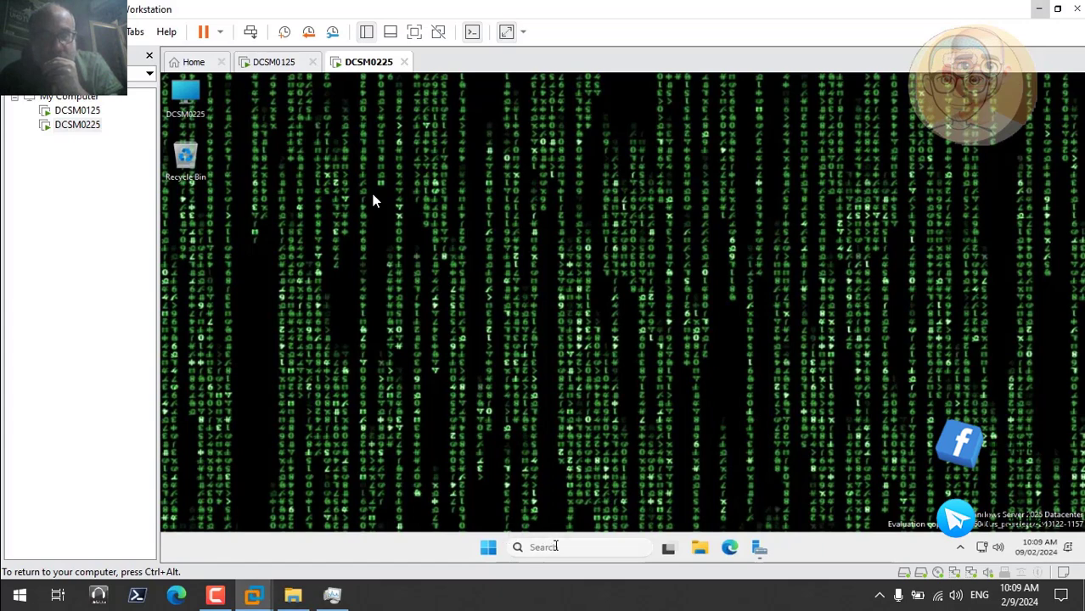
# Open Control Panel on DCSM0225 and switch its view to small icons
pyautogui.click(556, 547)
pyautogui.write('co')
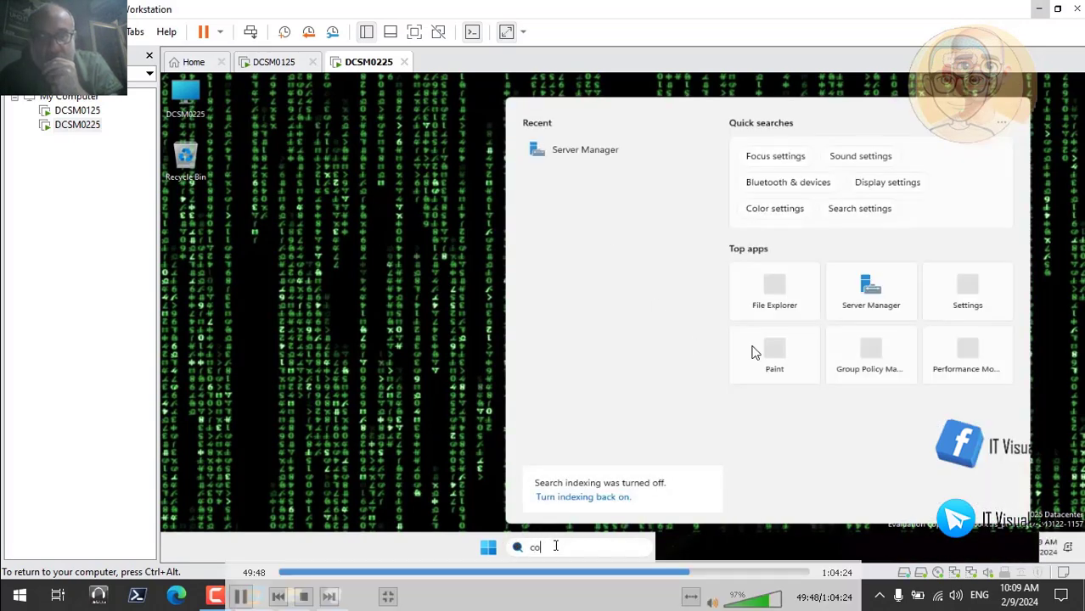
pyautogui.write('ntrol')
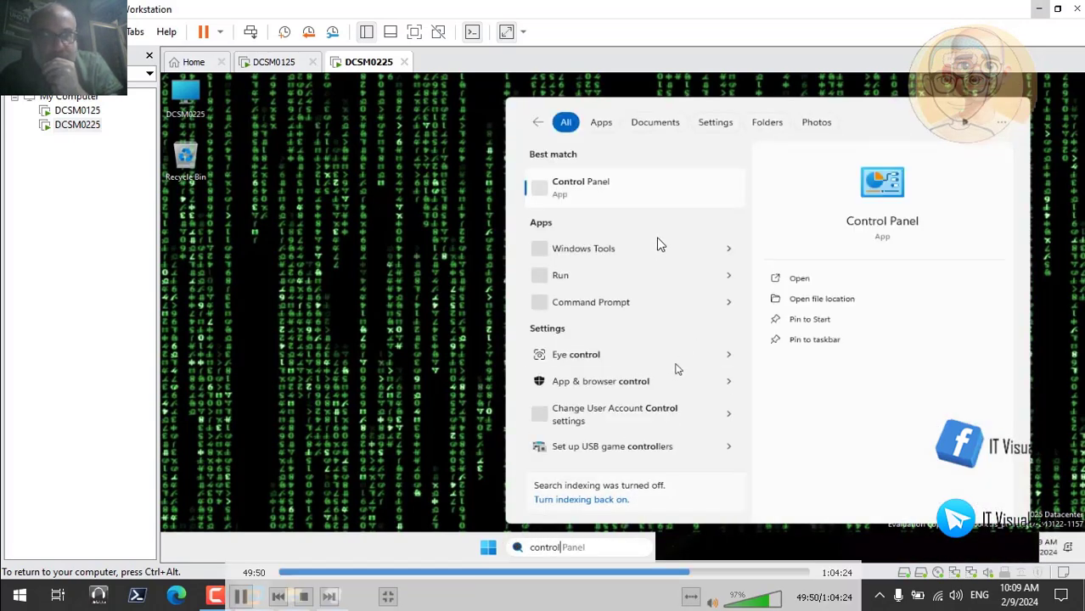
pyautogui.click(796, 280)
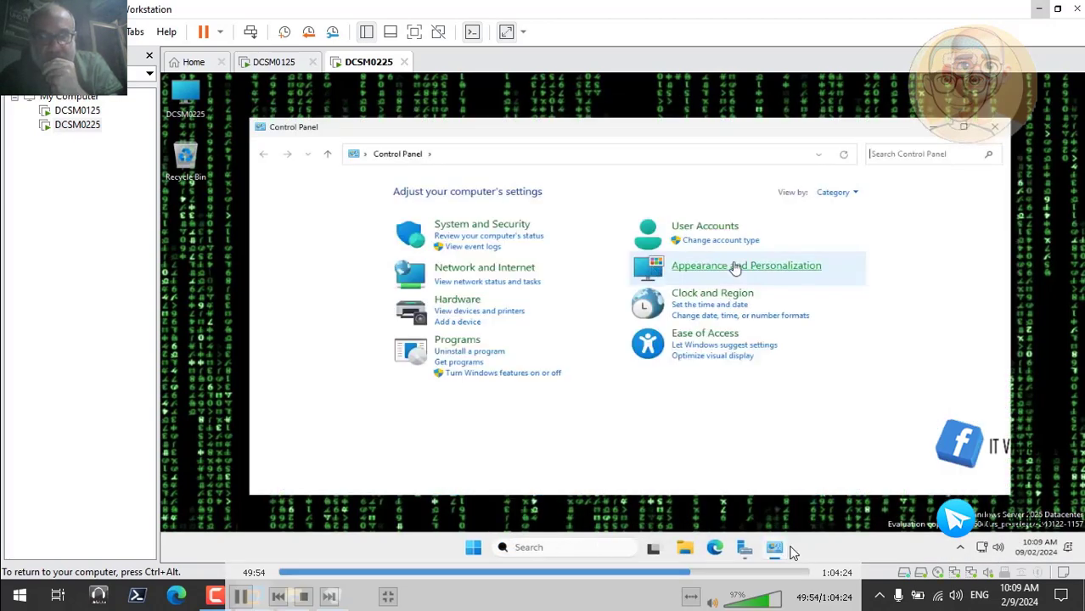
pyautogui.click(837, 194)
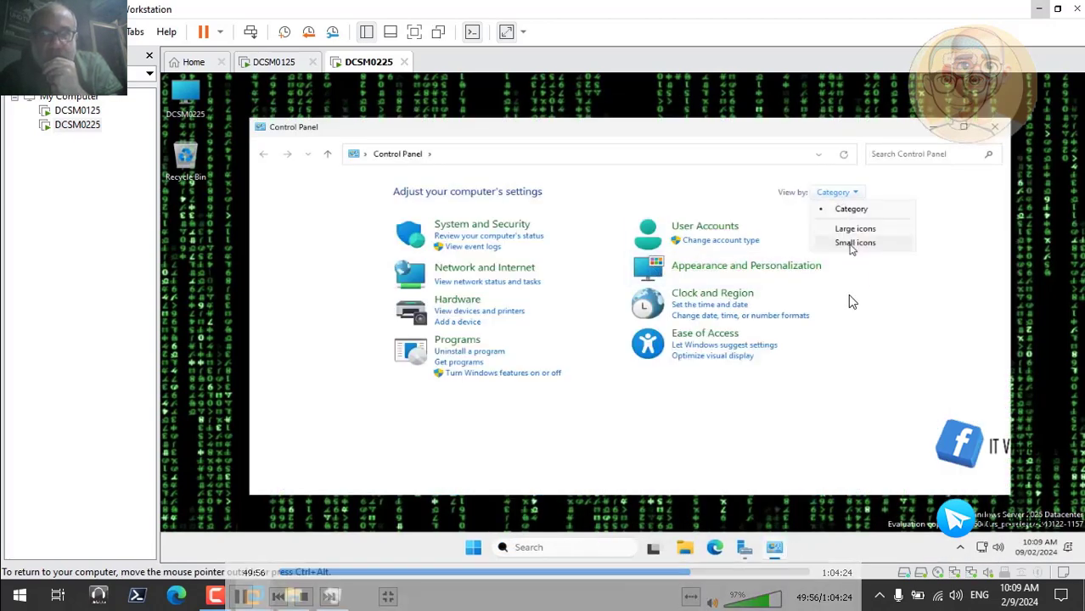
pyautogui.click(848, 241)
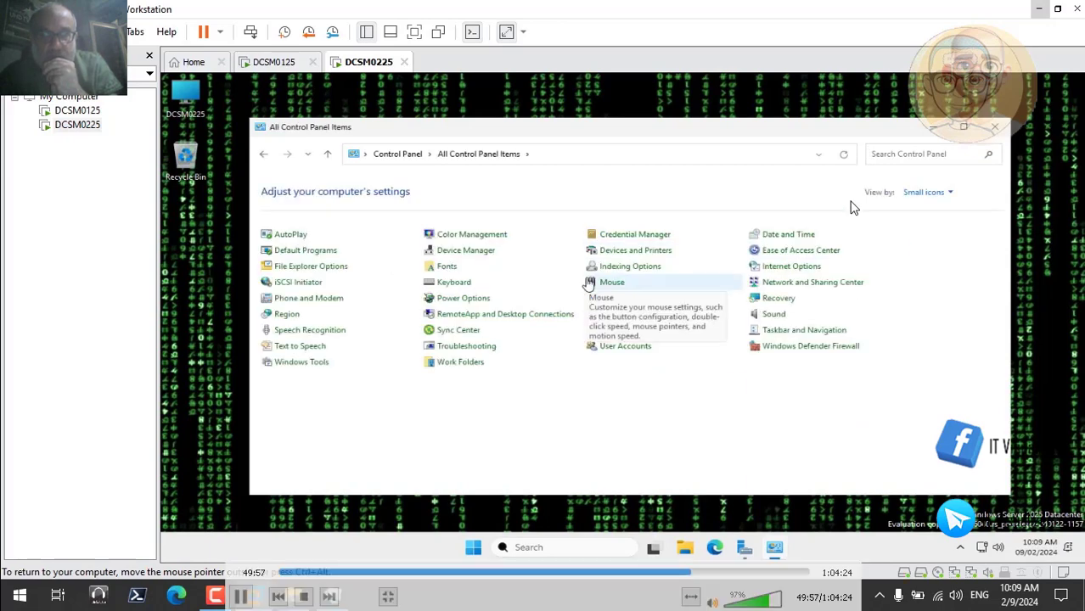
# Turn off Windows Defender Firewall for the domain, private and public networks, review the firewall status and close the window
pyautogui.click(798, 350)
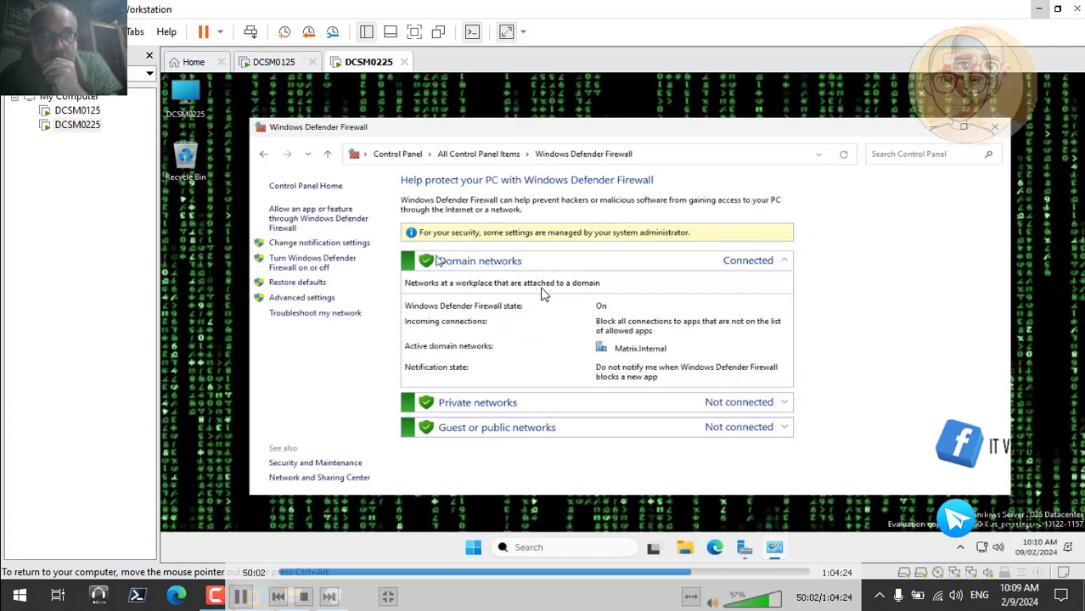
pyautogui.click(330, 264)
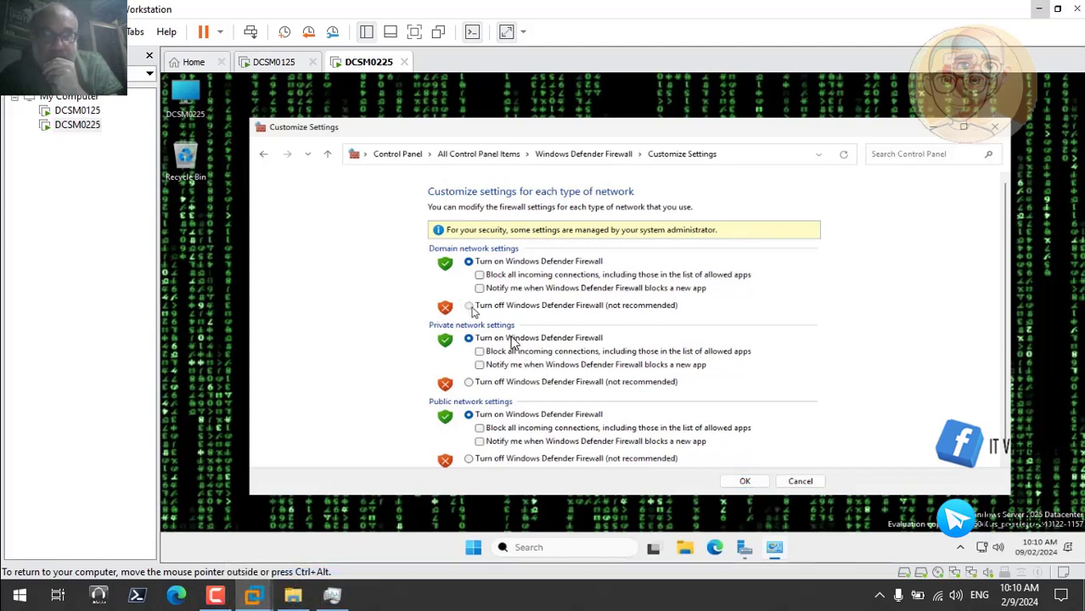
pyautogui.click(469, 306)
pyautogui.click(468, 383)
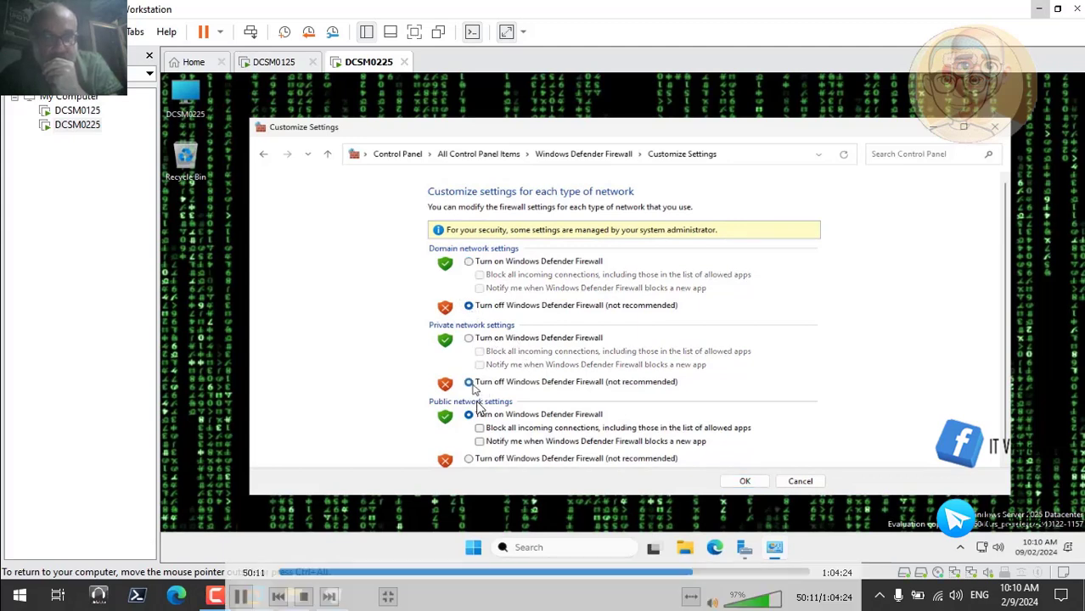
pyautogui.click(469, 459)
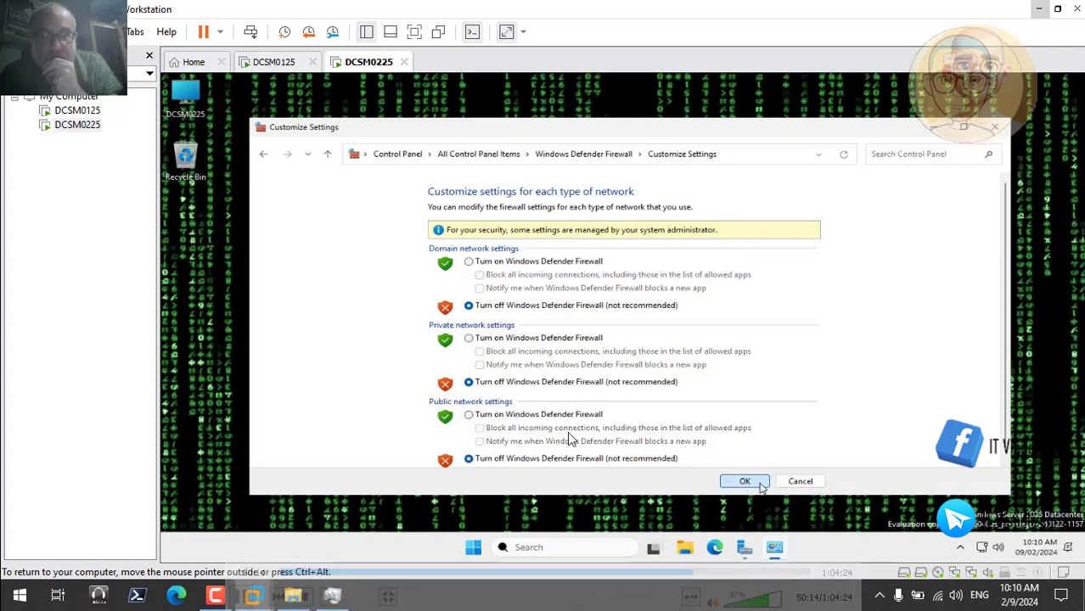
pyautogui.click(762, 487)
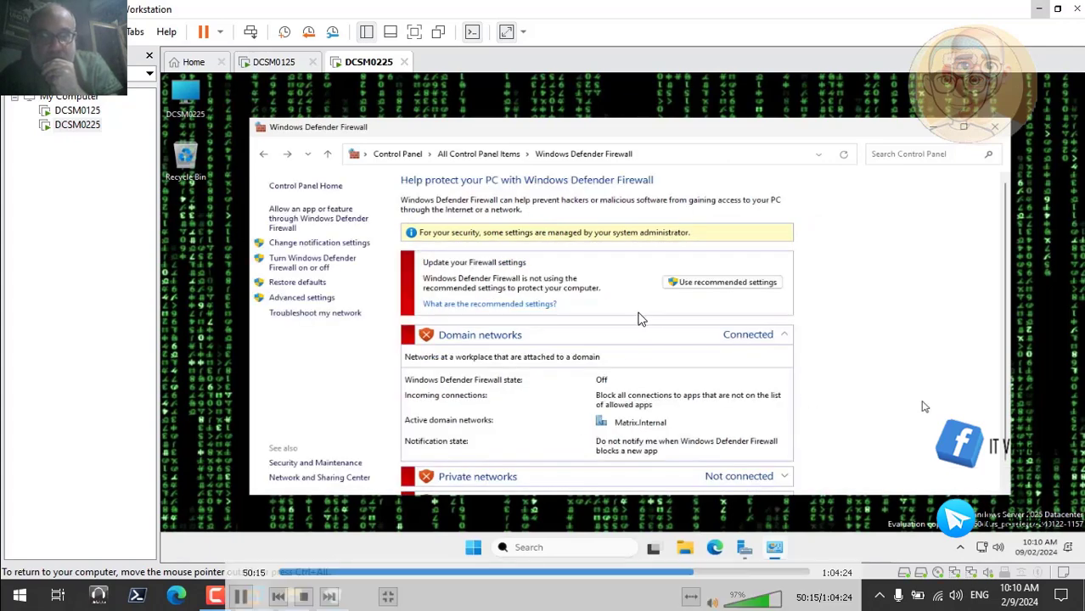
pyautogui.scroll(-2, 966, 300)
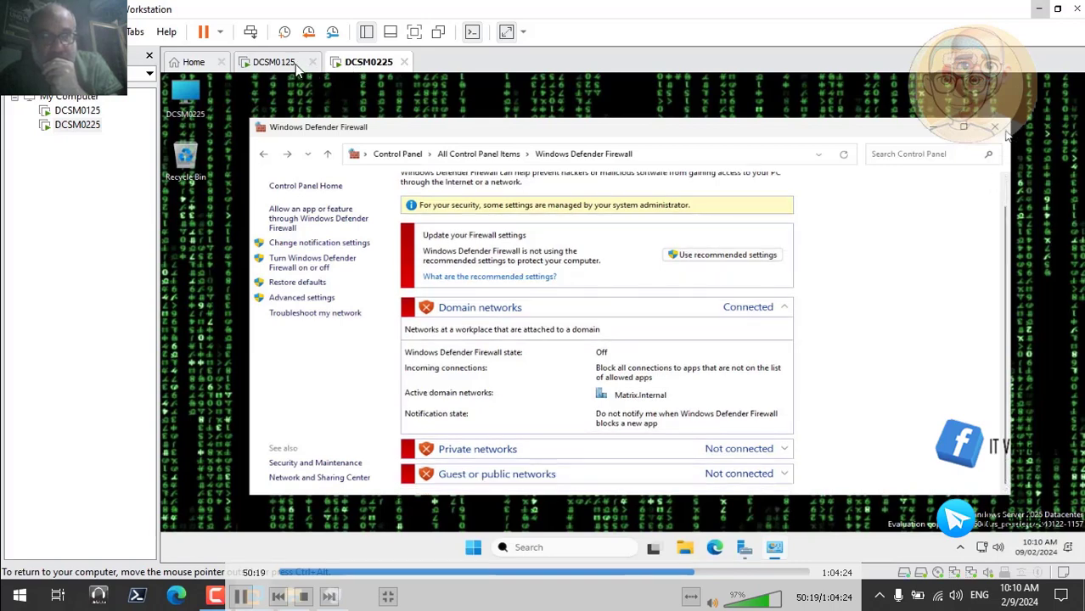
pyautogui.click(1000, 128)
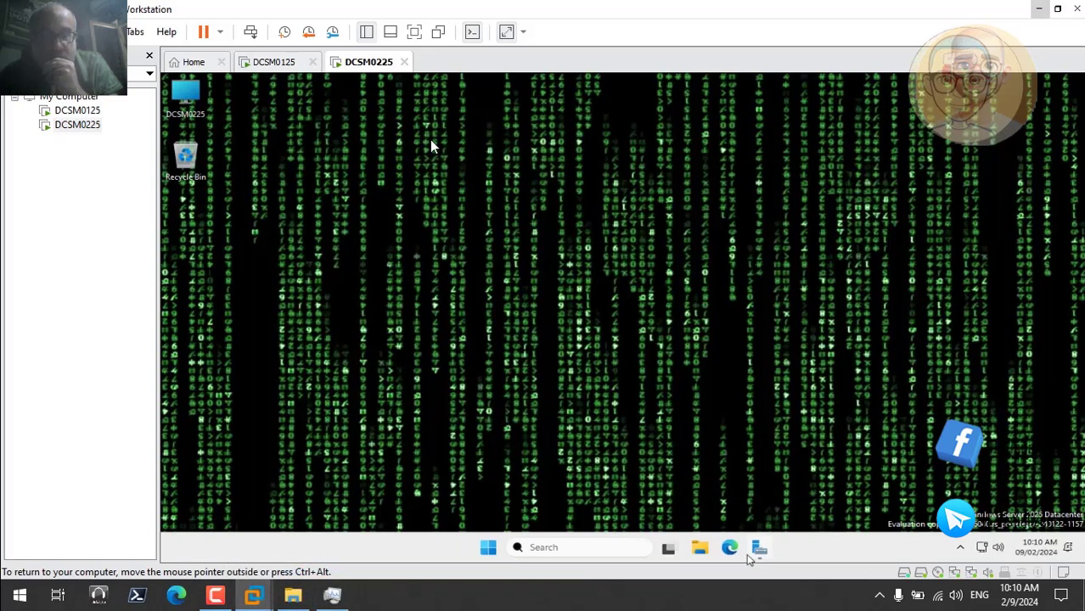
# Start promoting DCSM0225 to a domain controller in the existing Matrix.Internal domain and continue to the domain controller options
pyautogui.click(760, 550)
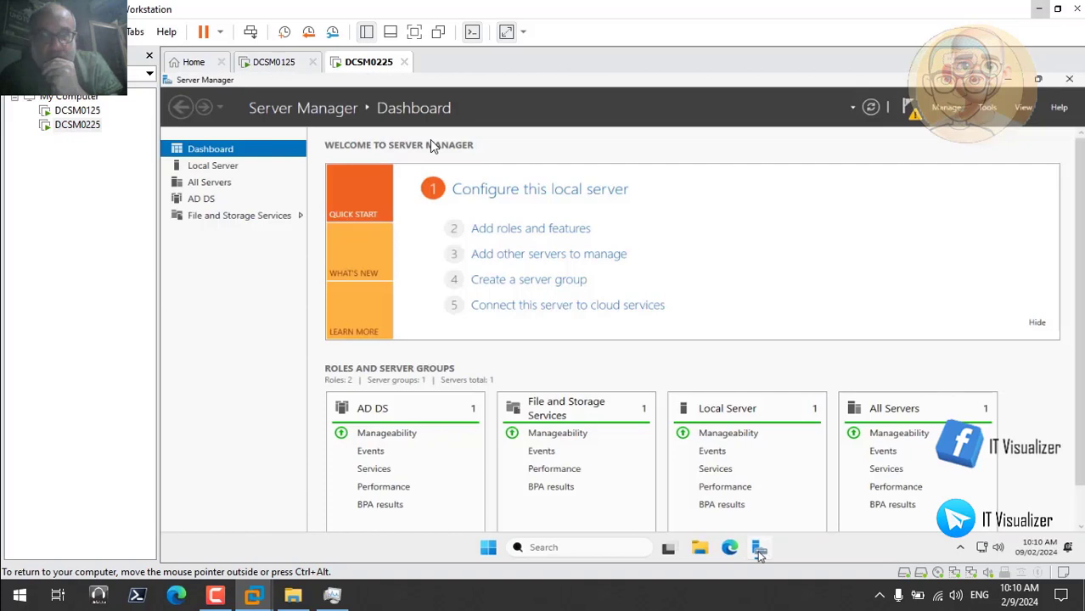
pyautogui.click(910, 109)
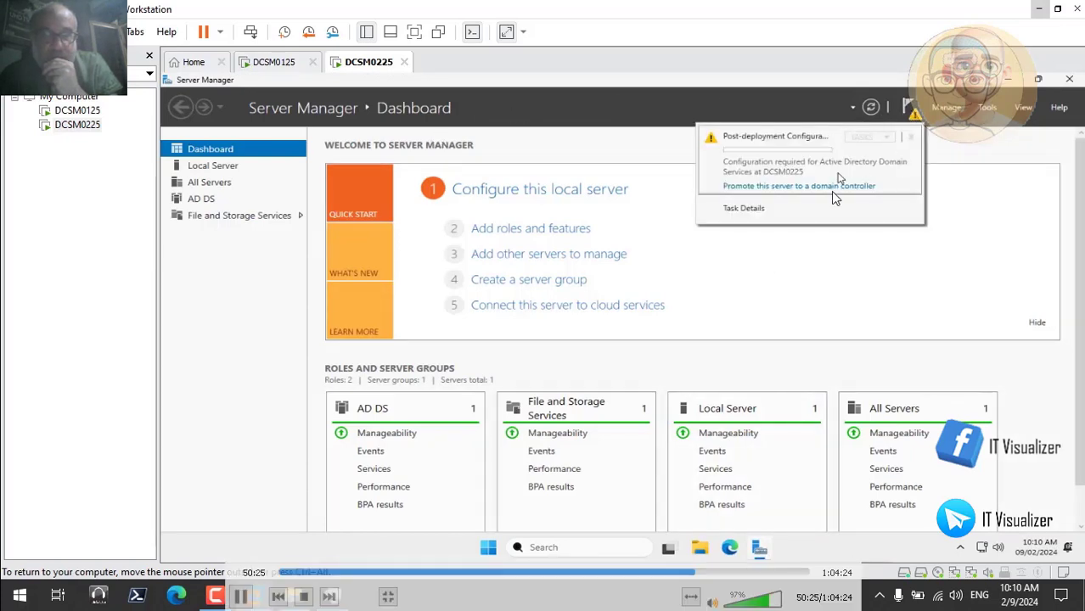
pyautogui.click(809, 192)
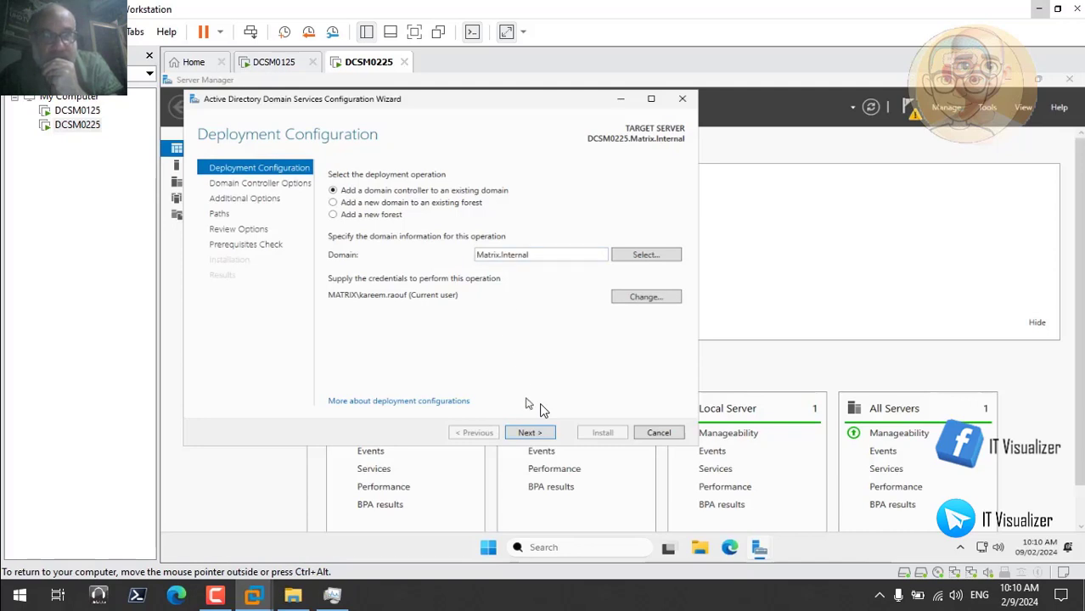
pyautogui.click(532, 434)
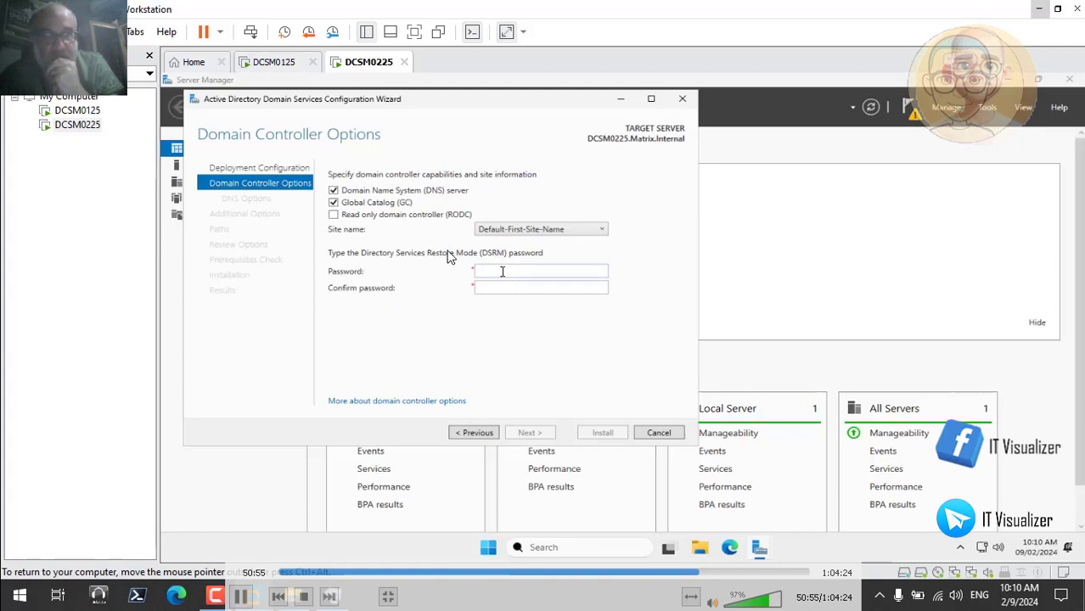
# Enter and confirm the Directory Services Restore Mode password
pyautogui.write('*****')
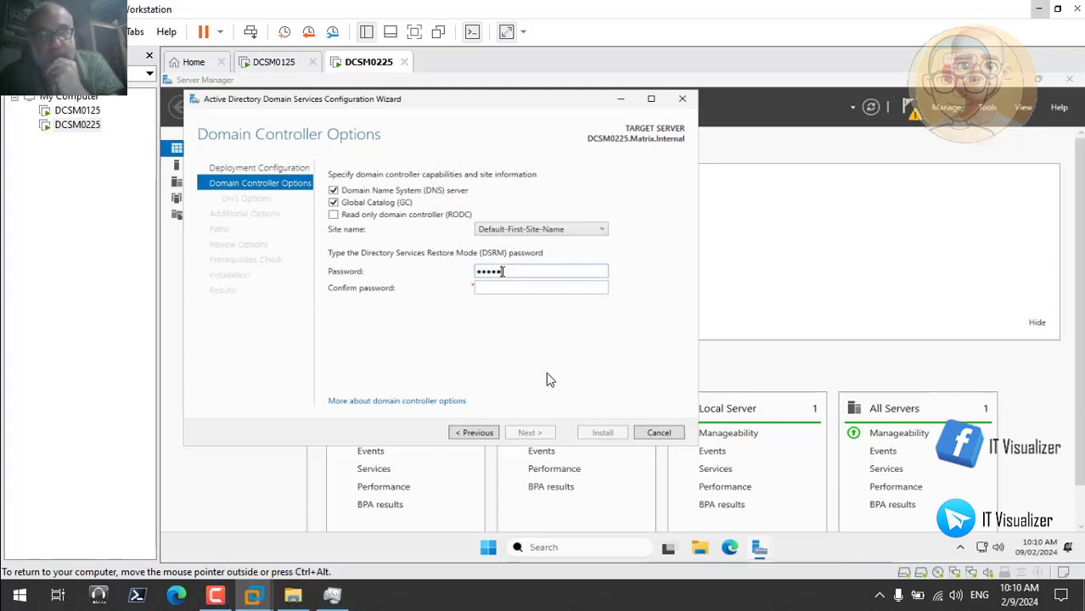
pyautogui.write('*****')
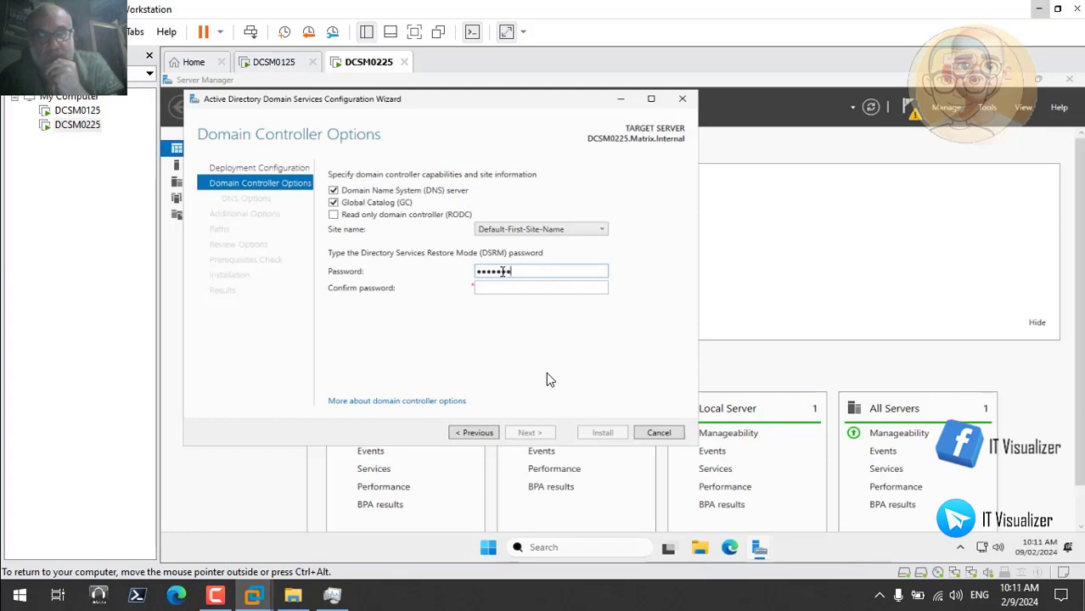
pyautogui.press('Tab')
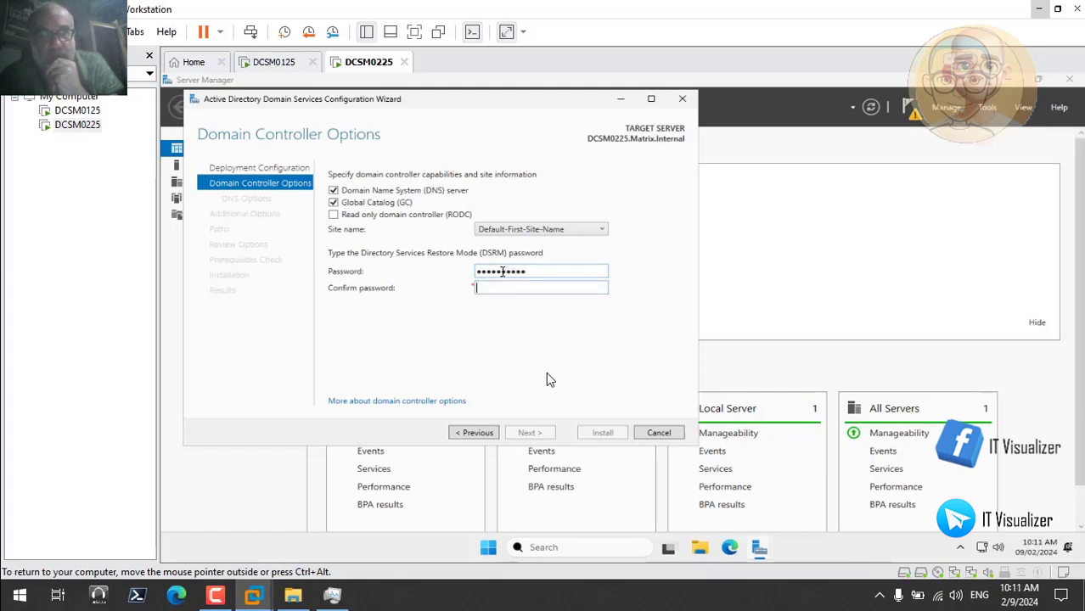
pyautogui.write('******')
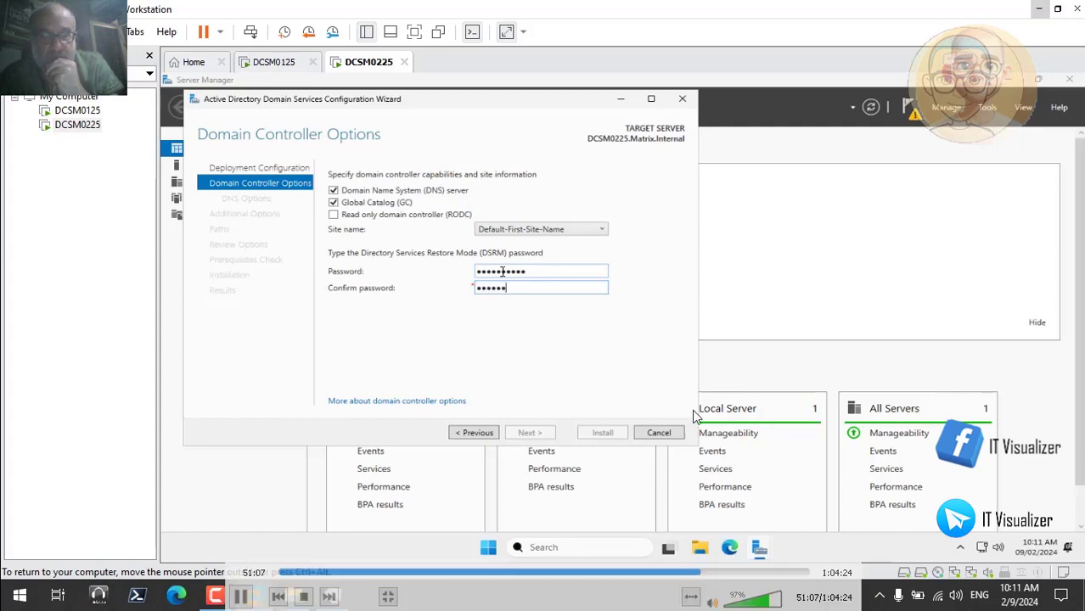
pyautogui.write('****')
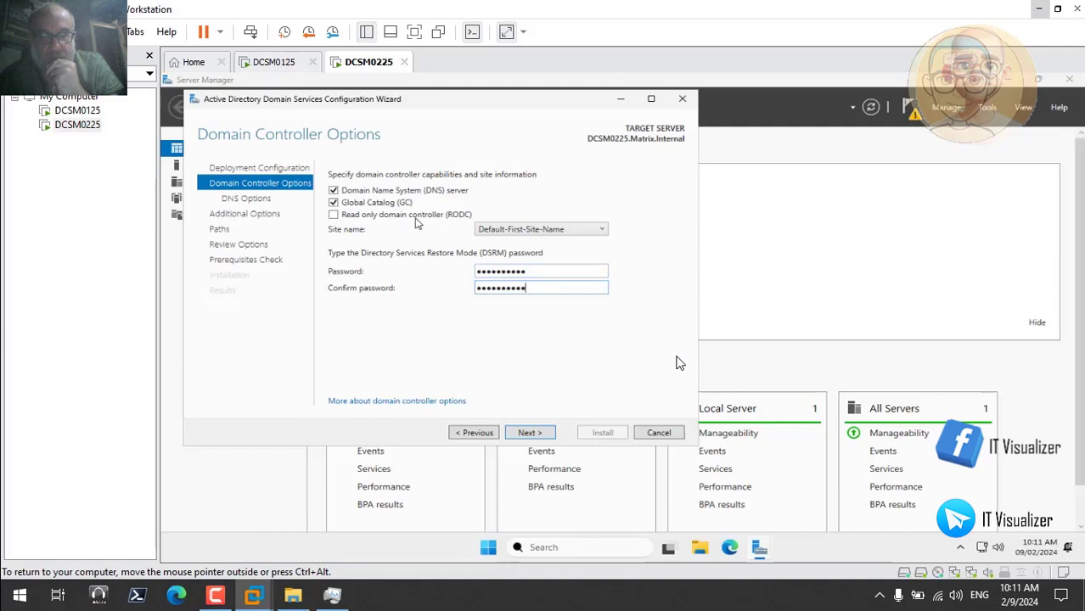
# Continue through the domain controller and DNS options and show the full adprep validation message under Additional Options
pyautogui.click(530, 433)
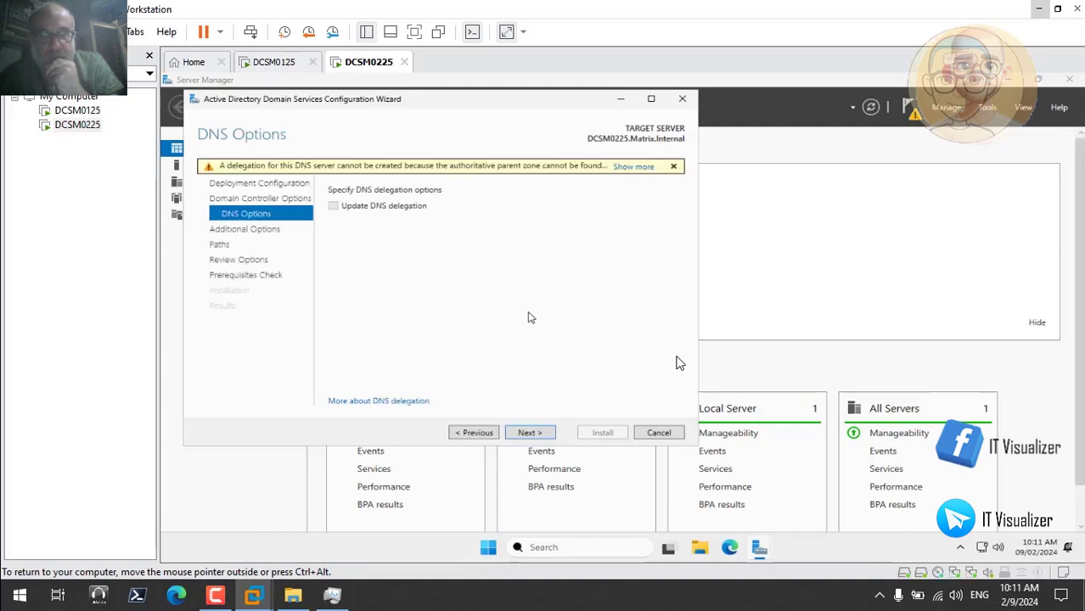
pyautogui.click(528, 433)
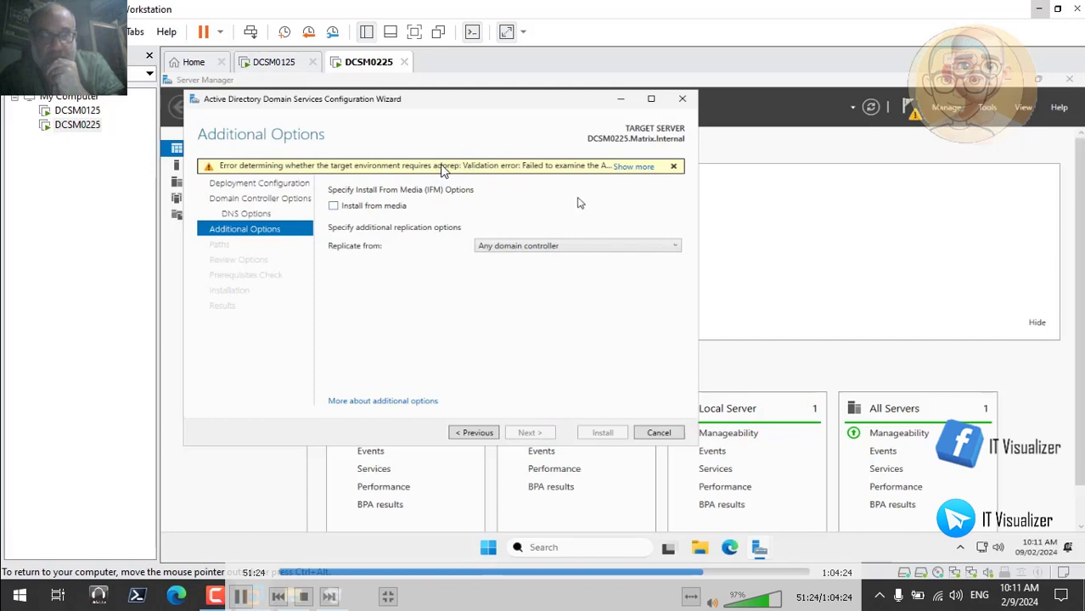
pyautogui.click(638, 168)
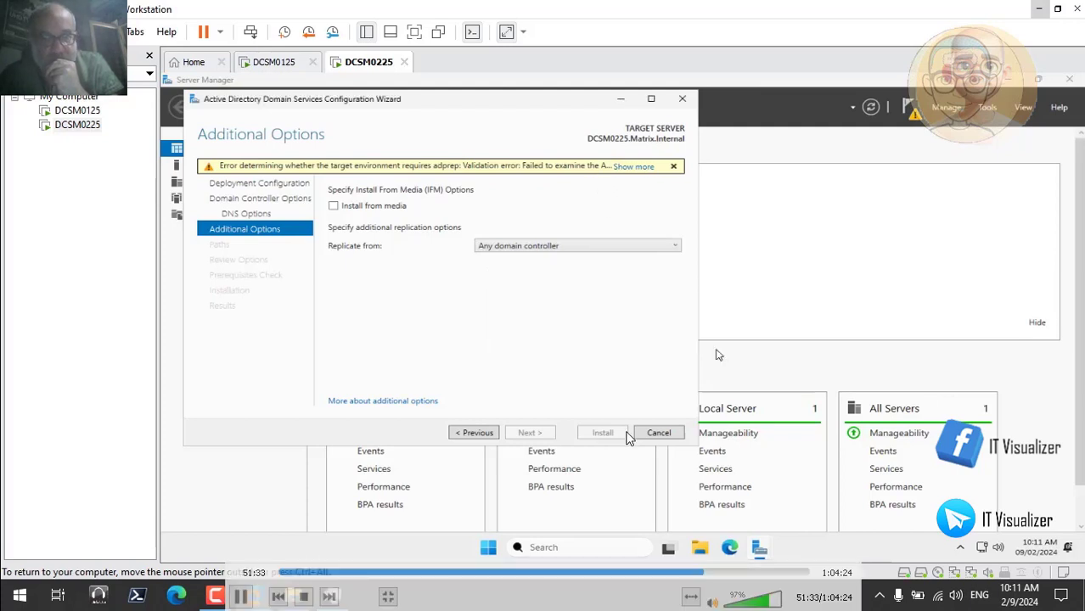
# Skip ahead in the recording through the deployment script export, the promotion and the server restart to the management console
pyautogui.click(708, 572)
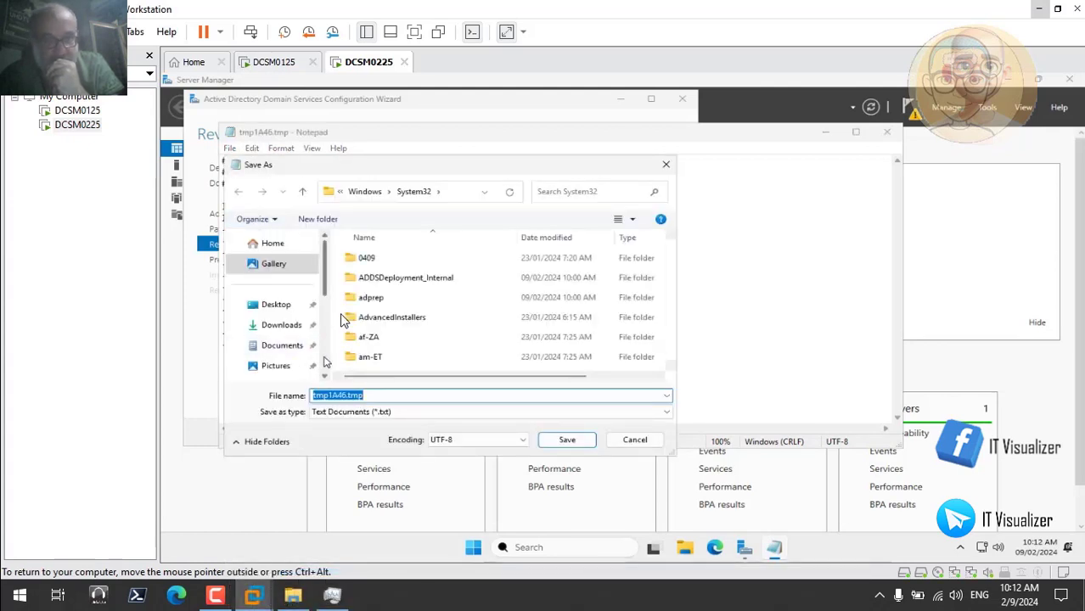
pyautogui.scroll(-5, 308, 360)
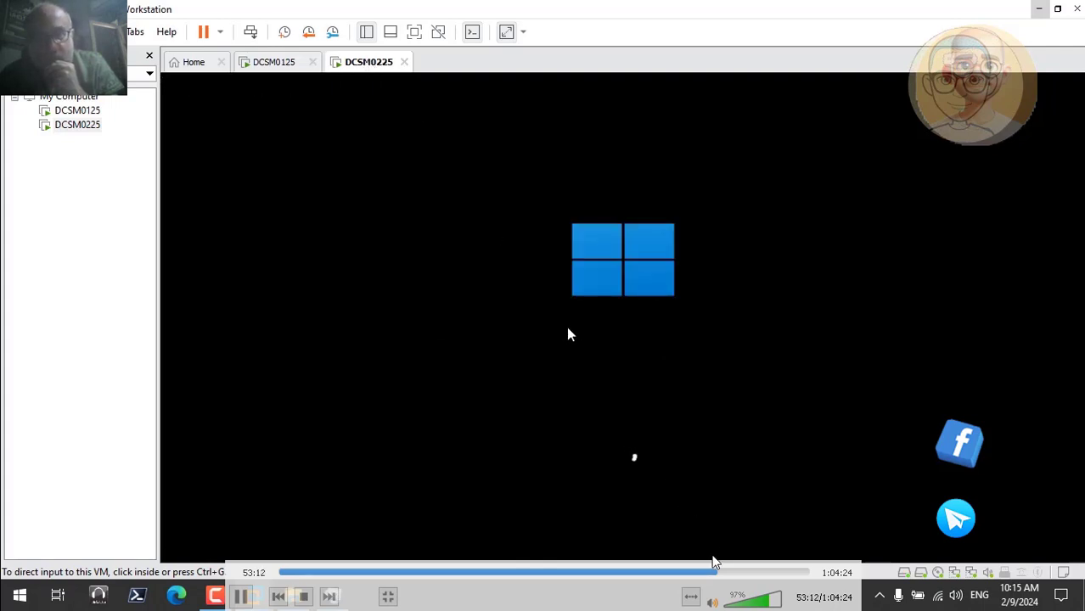
pyautogui.click(721, 571)
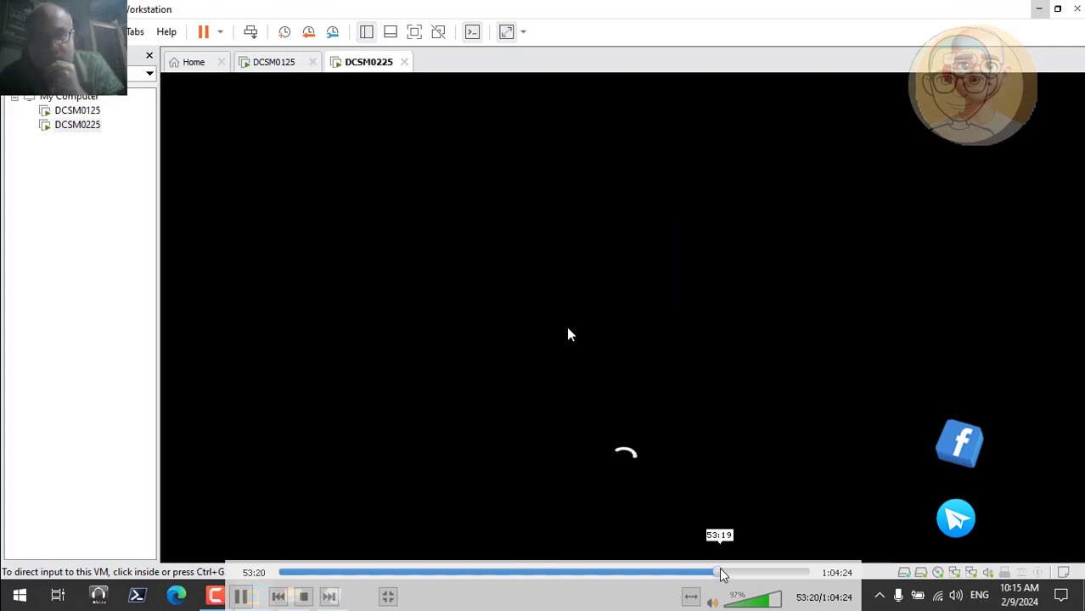
pyautogui.click(724, 572)
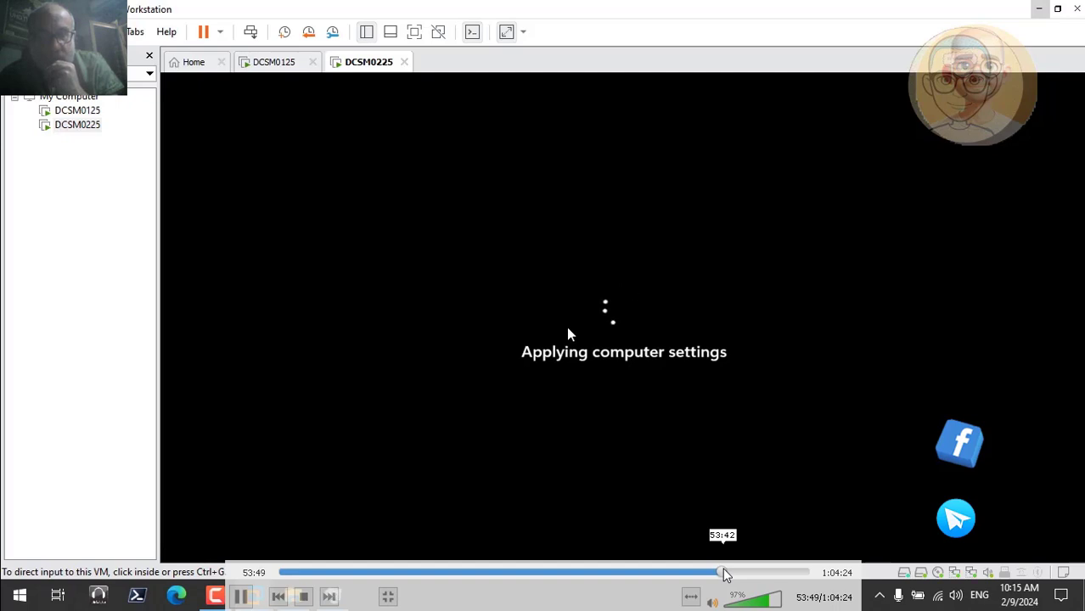
pyautogui.click(728, 574)
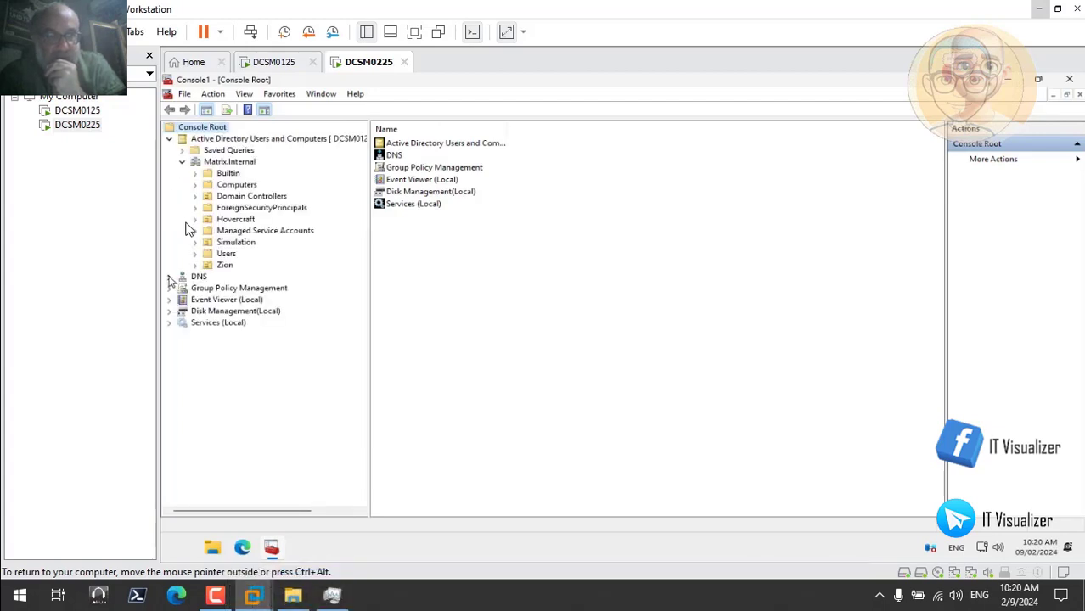
# Expand DCSM0225 under DNS and examine its reverse and forward lookup zones, including the records and subfolders of Matrix.Internal
pyautogui.click(214, 290)
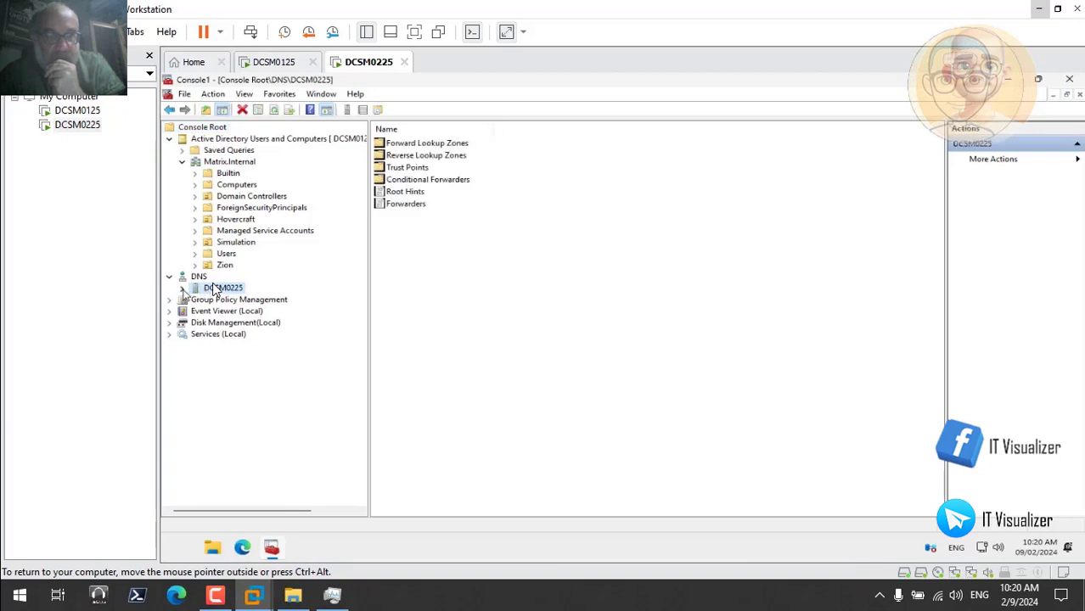
pyautogui.doubleClick(214, 290)
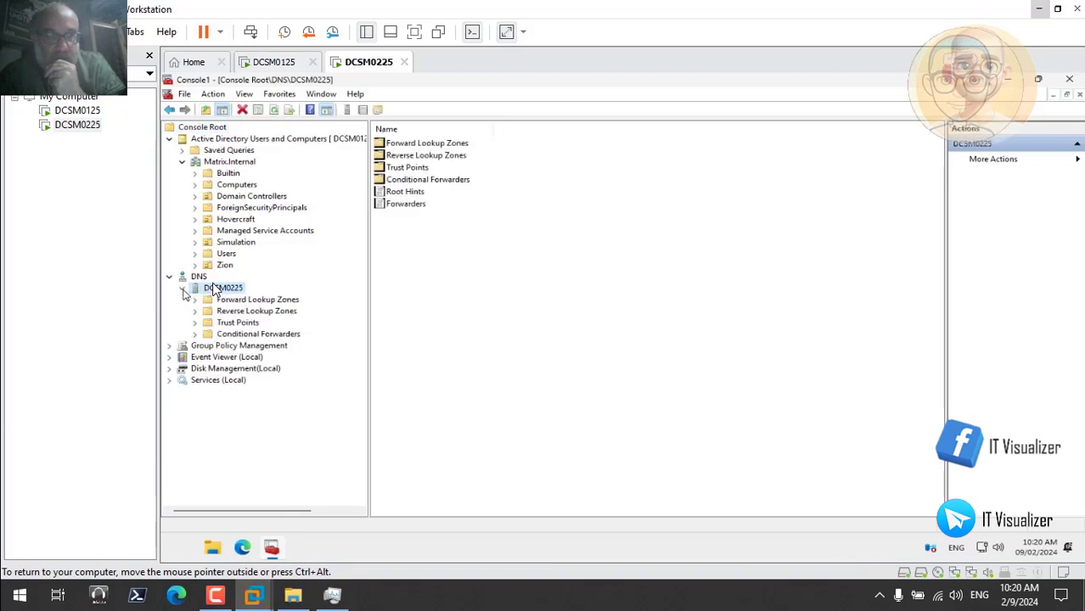
pyautogui.click(253, 311)
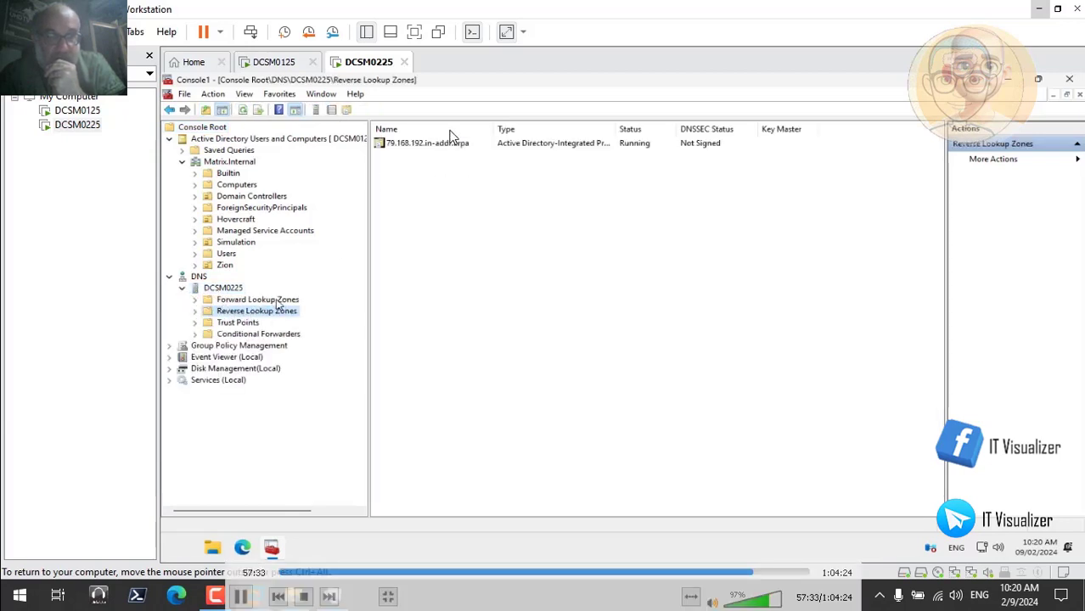
pyautogui.doubleClick(252, 300)
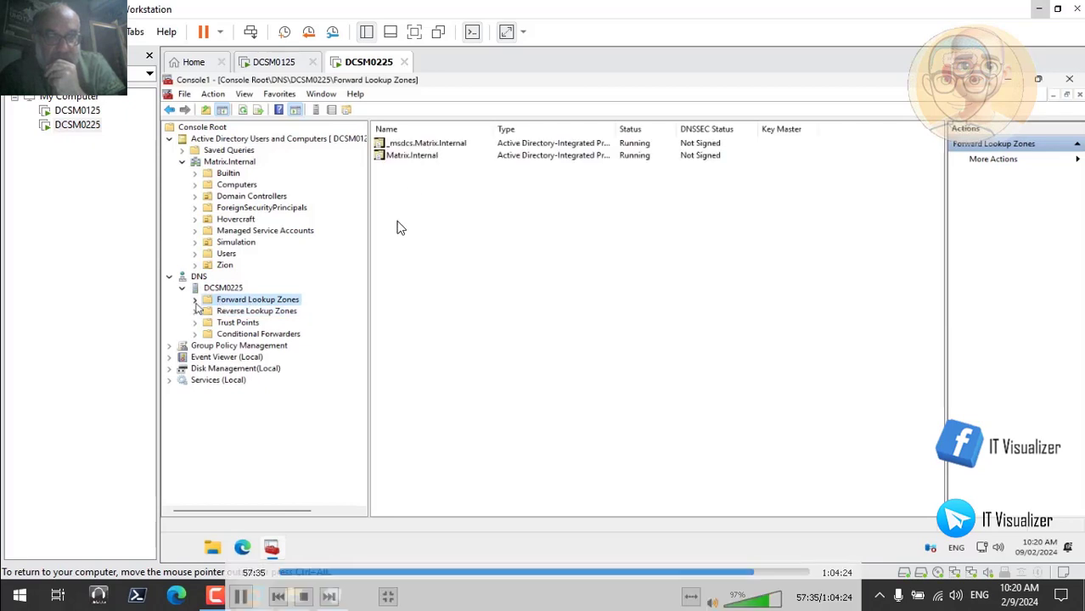
pyautogui.click(243, 323)
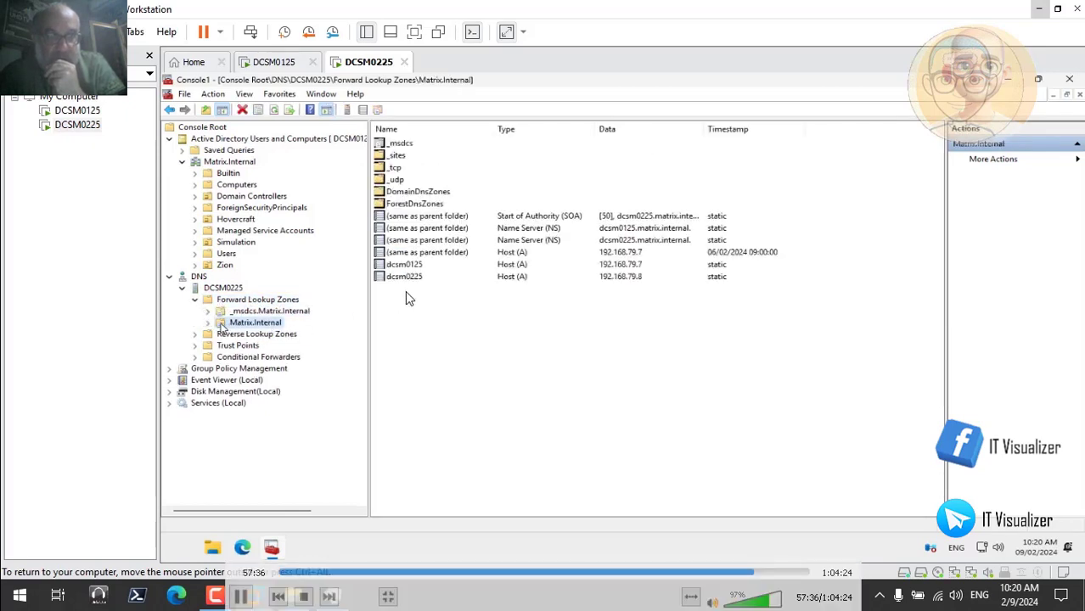
pyautogui.click(209, 323)
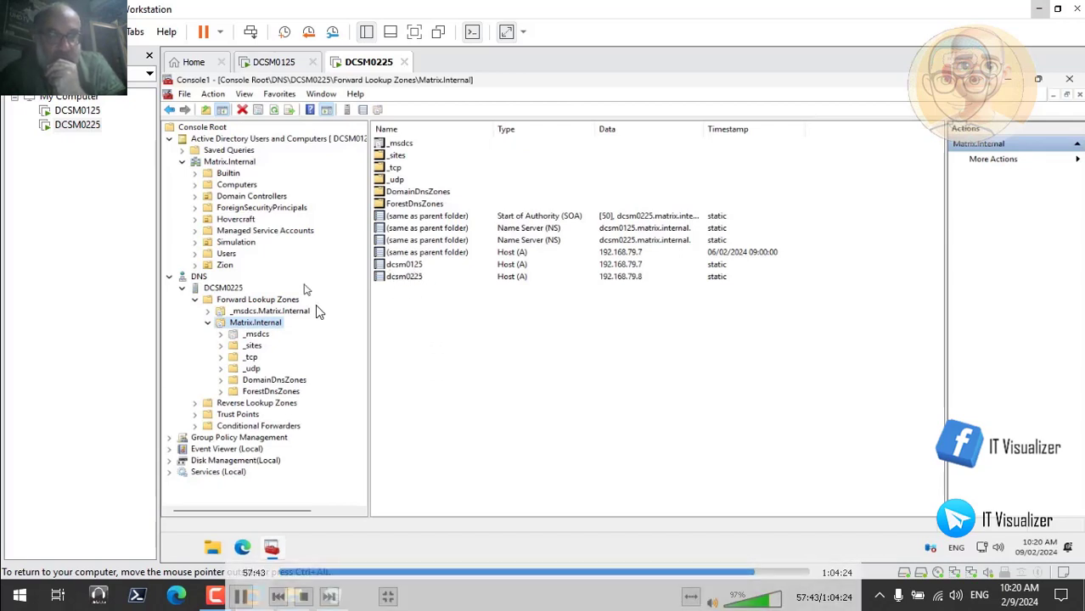
# Check the DNS forwarders in the DCSM0225 server properties and the records of the 79.168.192.in-addr.arpa reverse lookup zone
pyautogui.rightClick(226, 292)
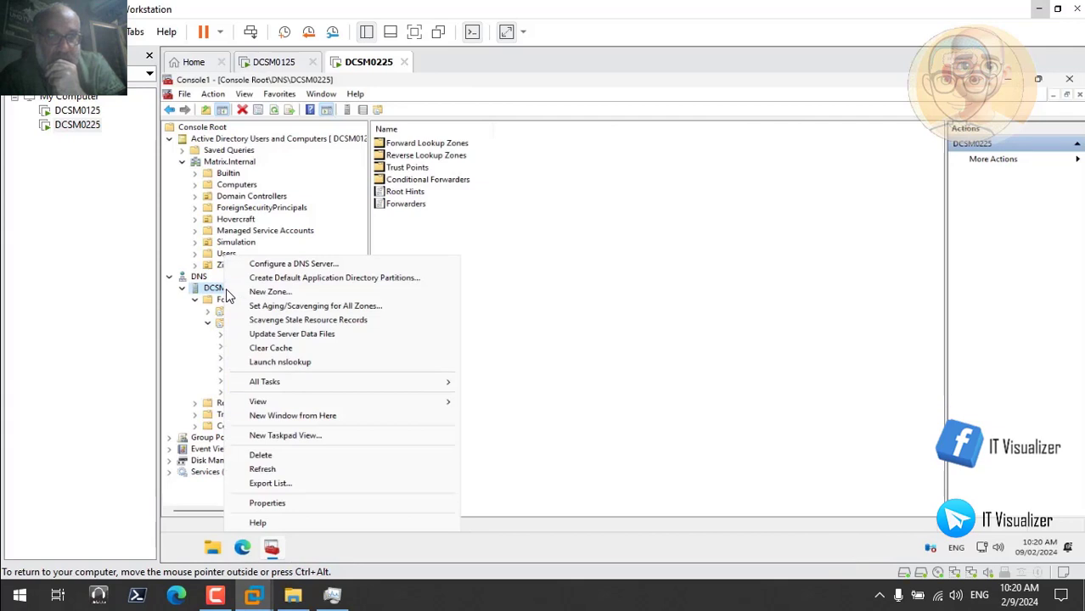
pyautogui.click(289, 508)
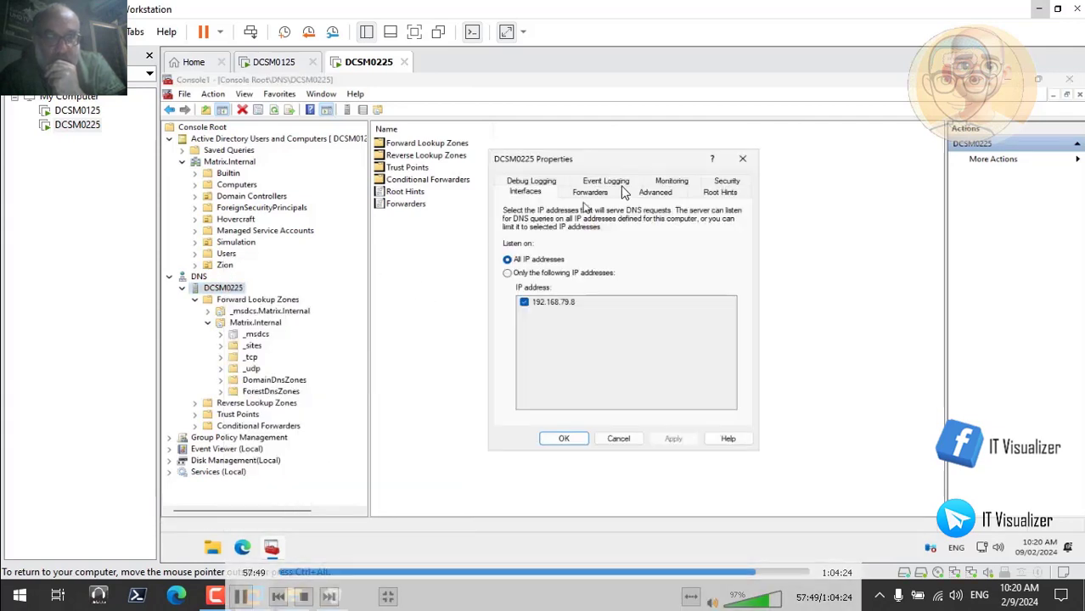
pyautogui.click(595, 193)
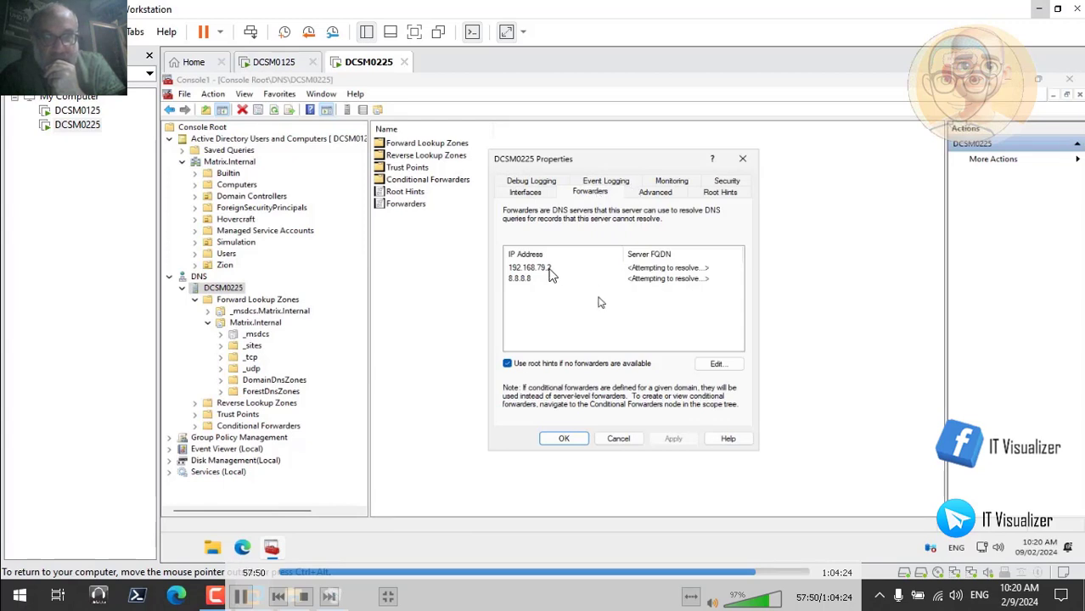
pyautogui.click(564, 439)
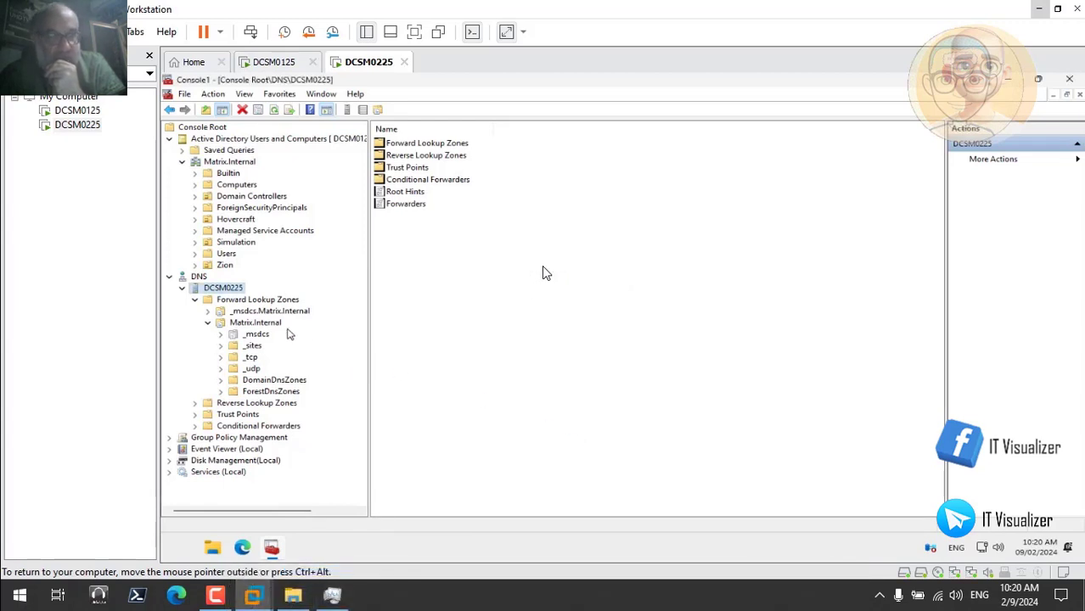
pyautogui.click(261, 405)
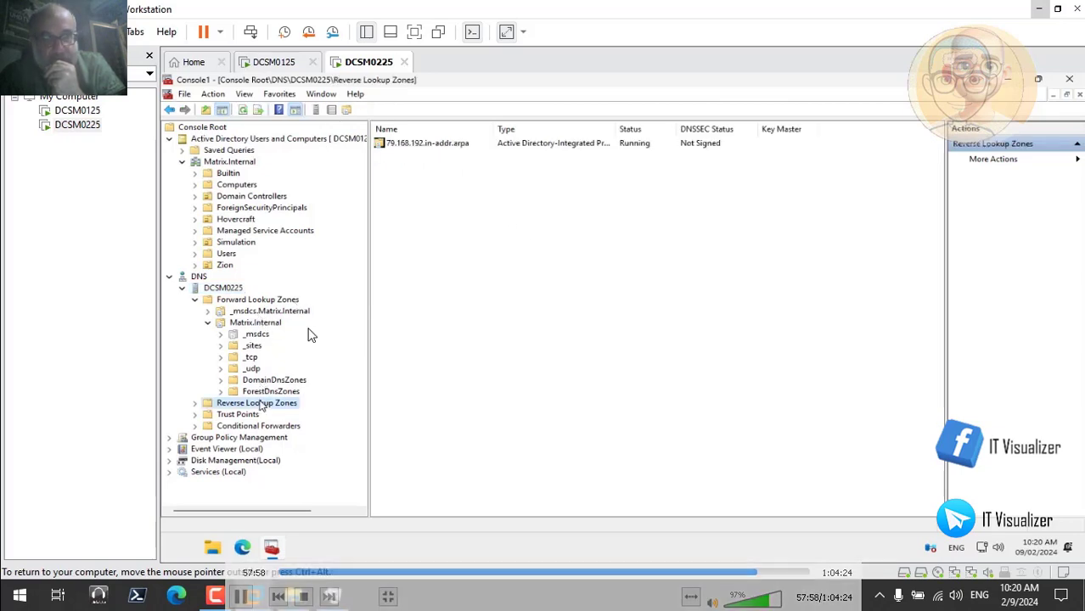
pyautogui.doubleClick(448, 150)
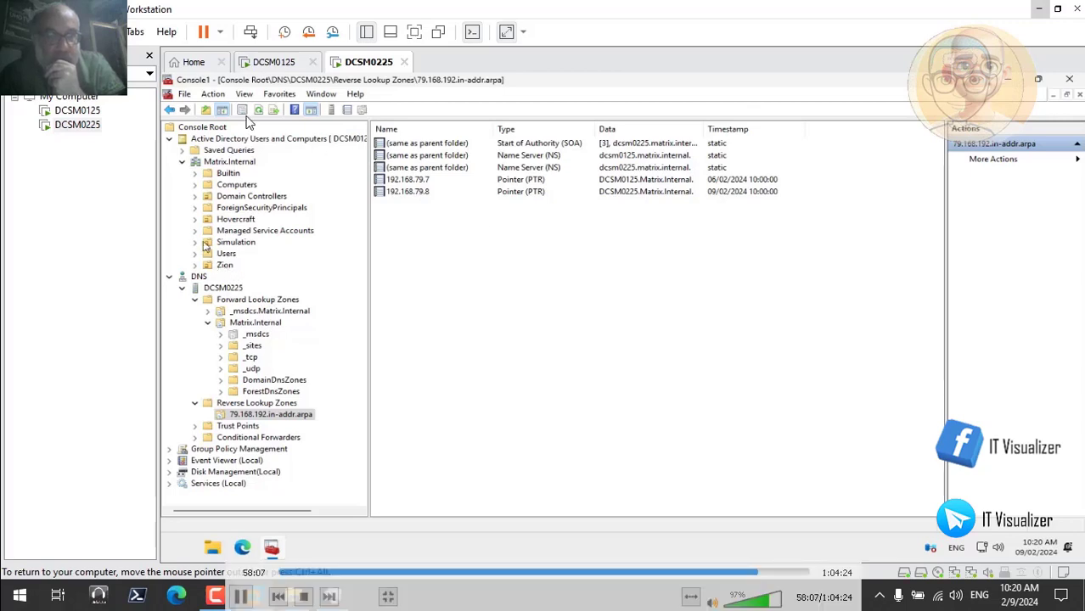
# Examine the general, account and profile properties of the user in the AI Admin unit under Simulation, leaving them unchanged
pyautogui.click(195, 243)
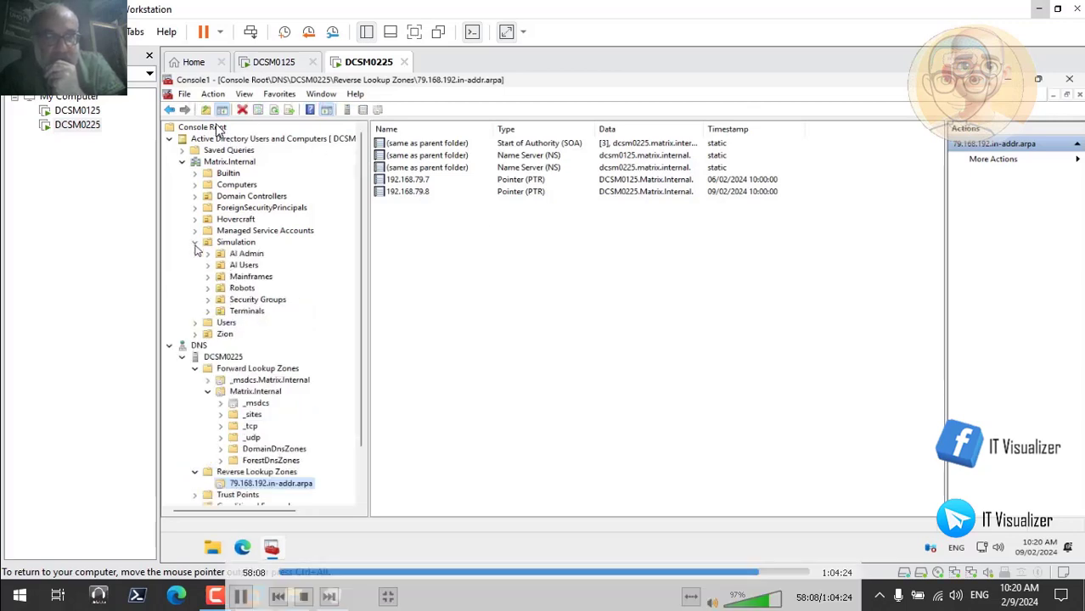
pyautogui.click(242, 254)
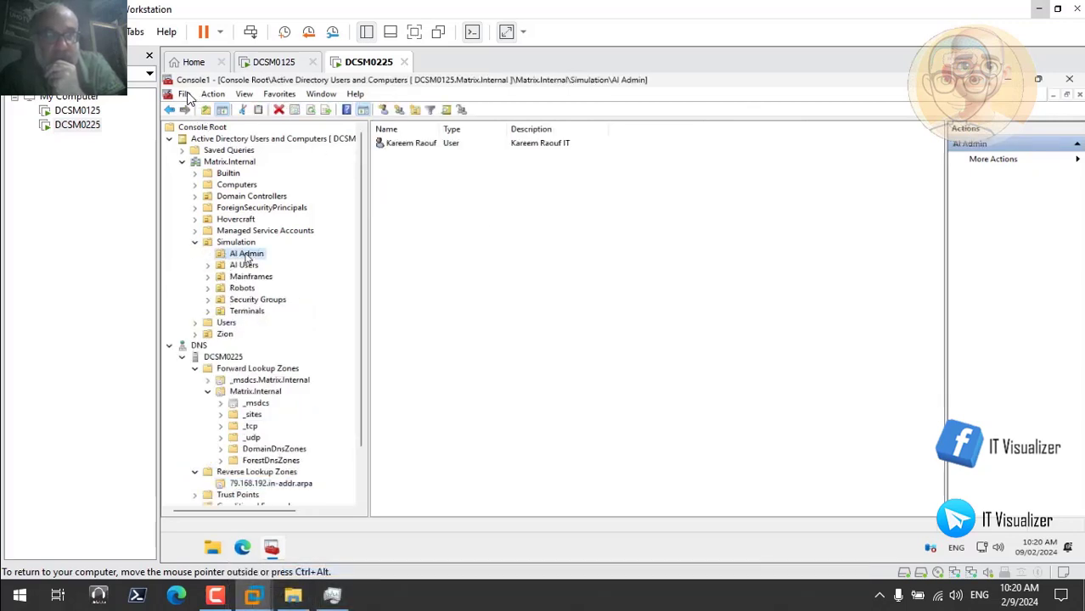
pyautogui.click(413, 146)
pyautogui.doubleClick(414, 146)
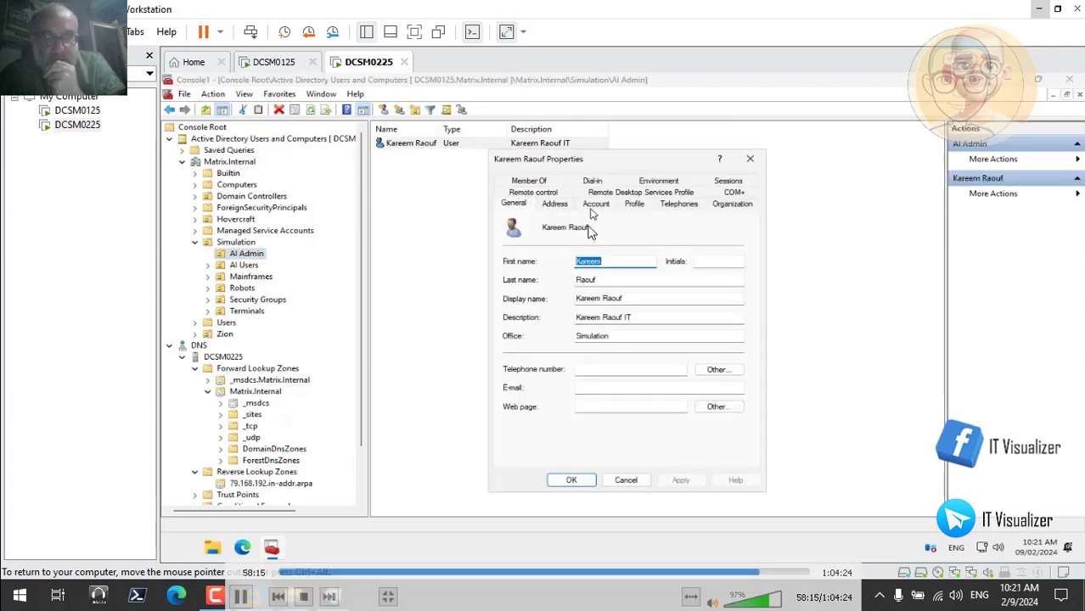
pyautogui.click(596, 205)
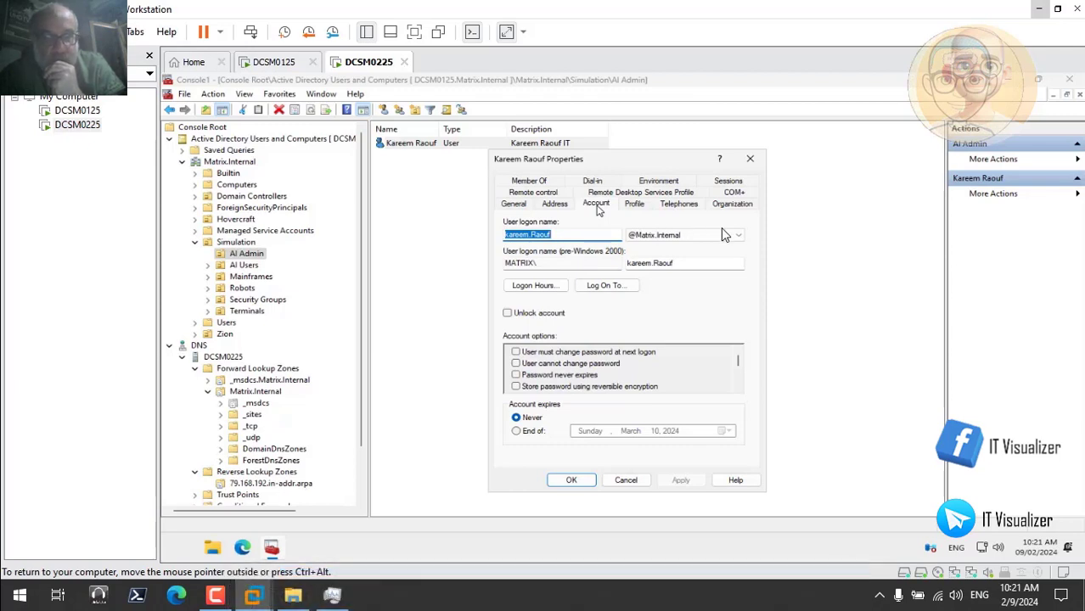
pyautogui.click(633, 204)
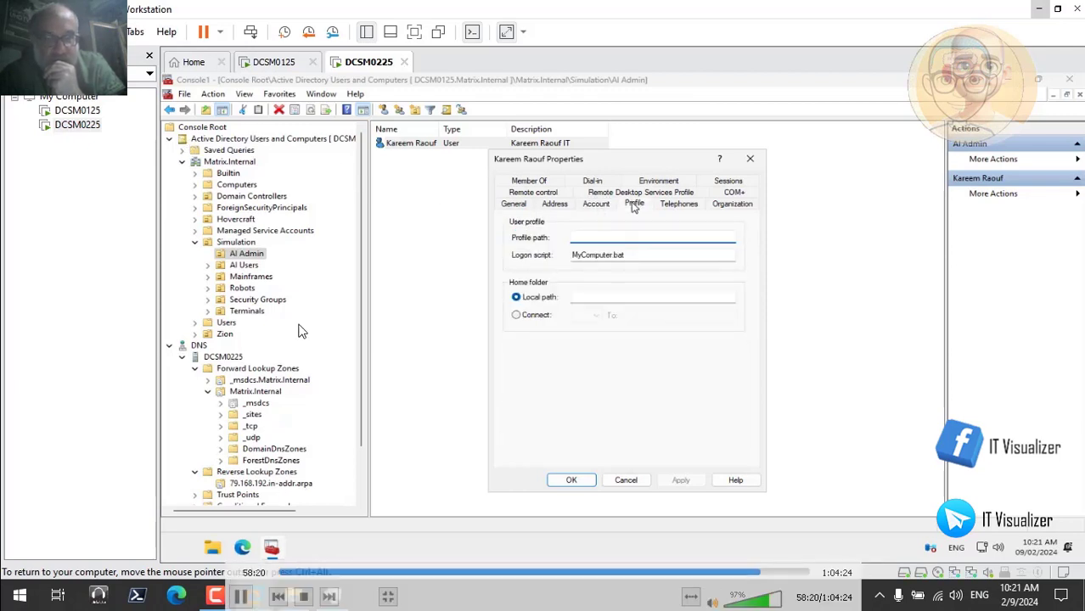
pyautogui.click(626, 480)
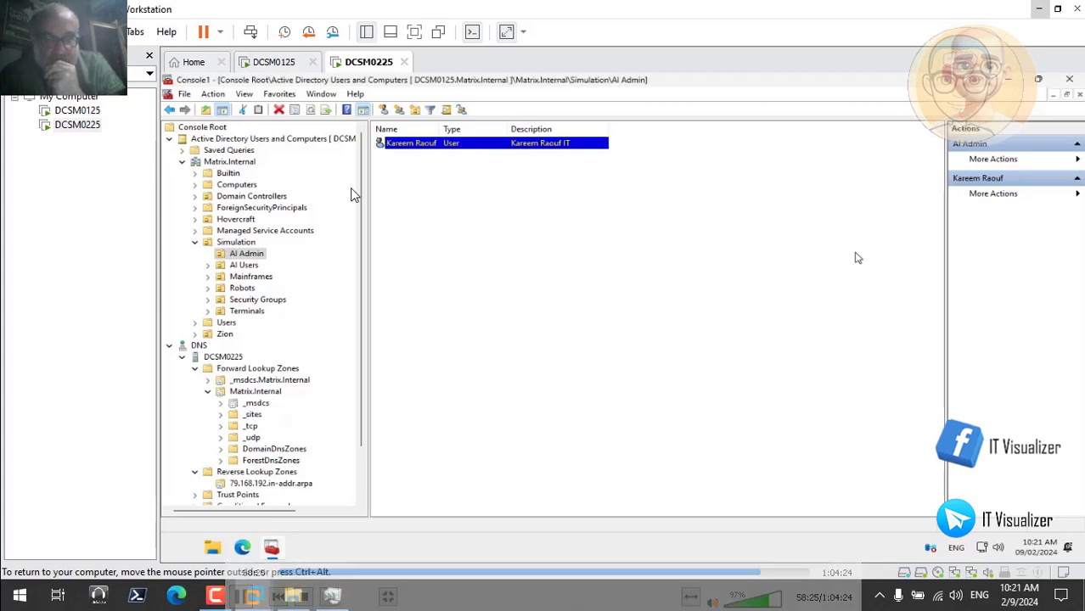
# Save the management console to the Desktop as Console2 and close it
pyautogui.click(185, 95)
pyautogui.press('Escape')
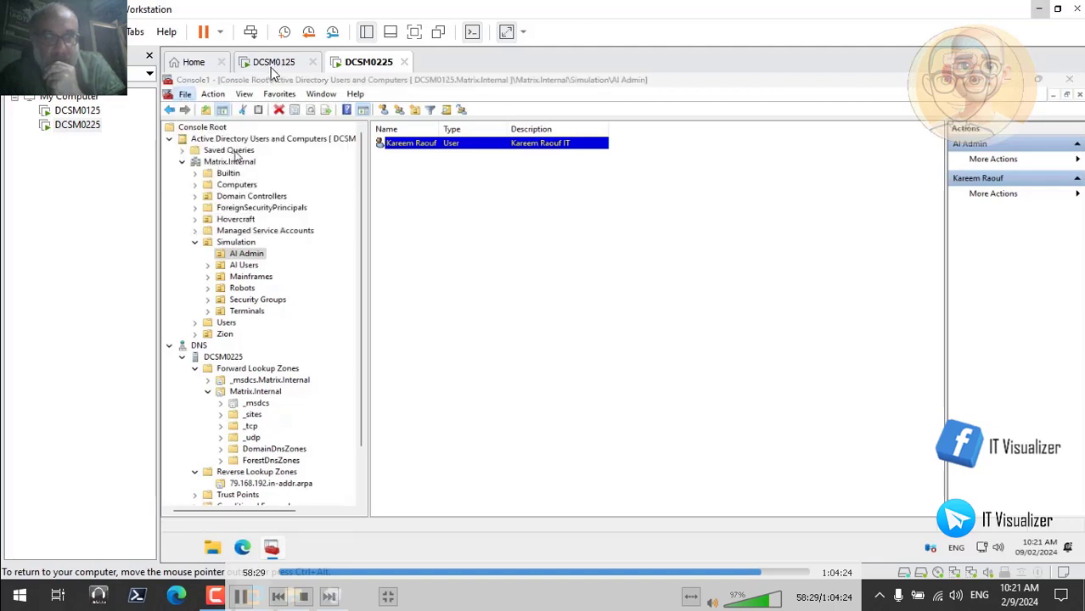
pyautogui.hotkey('ctrl', 's')
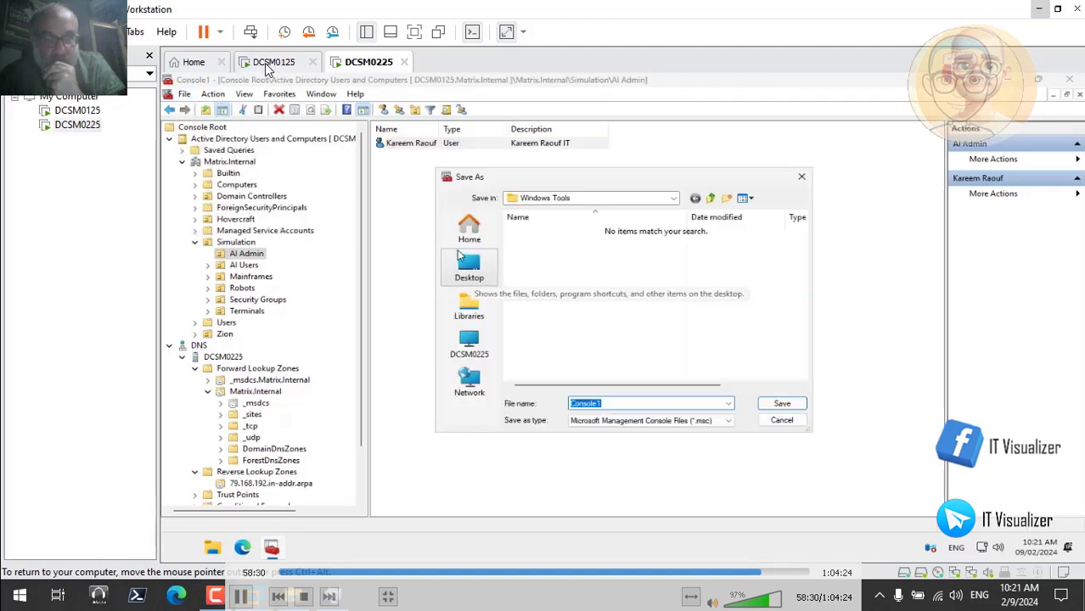
pyautogui.click(471, 265)
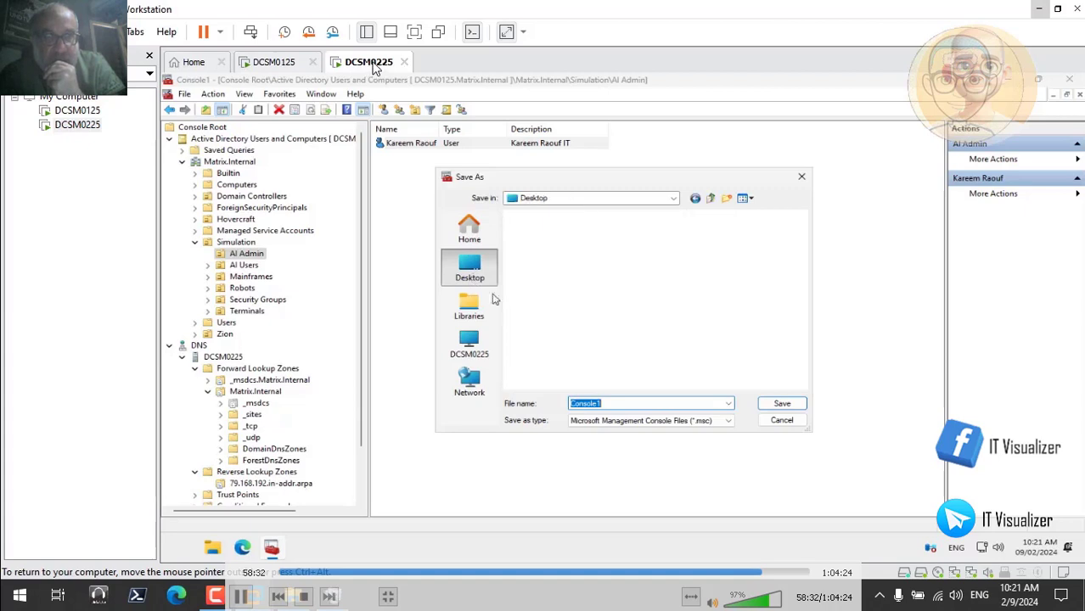
pyautogui.click(609, 403)
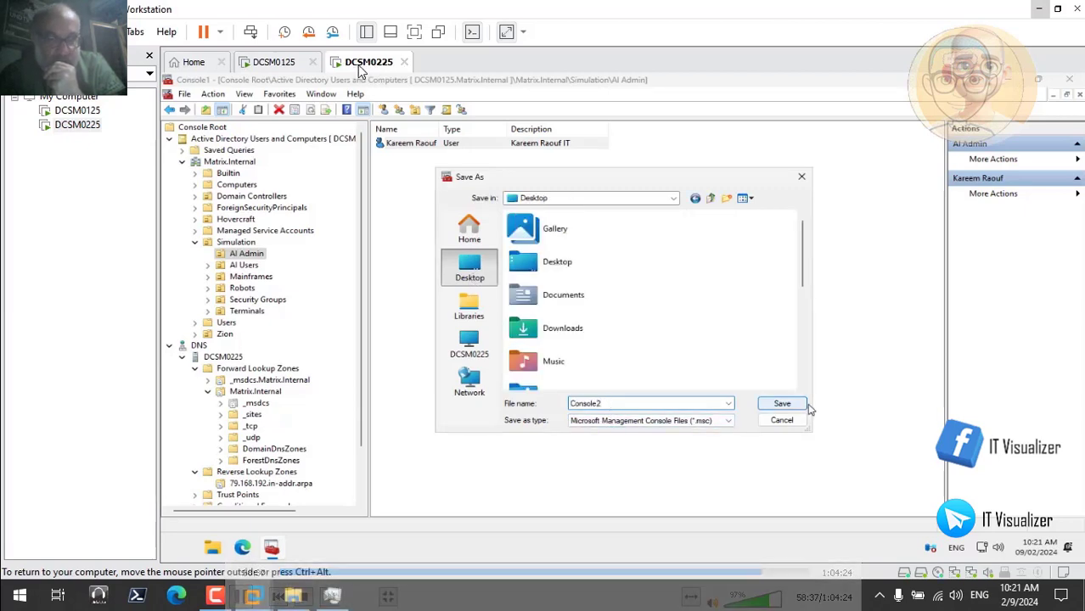
pyautogui.click(782, 404)
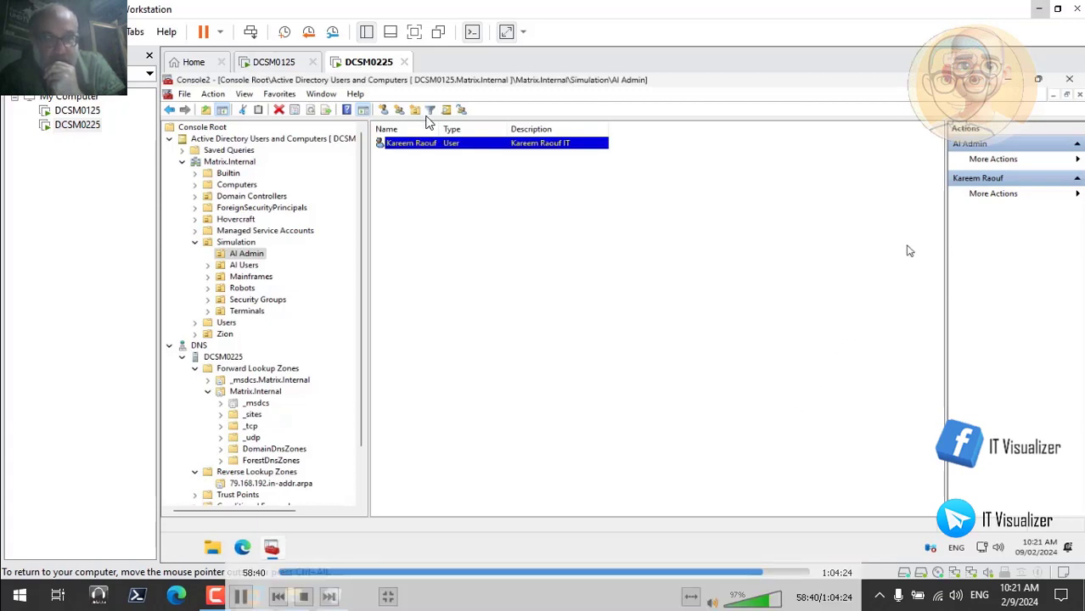
pyautogui.click(1069, 81)
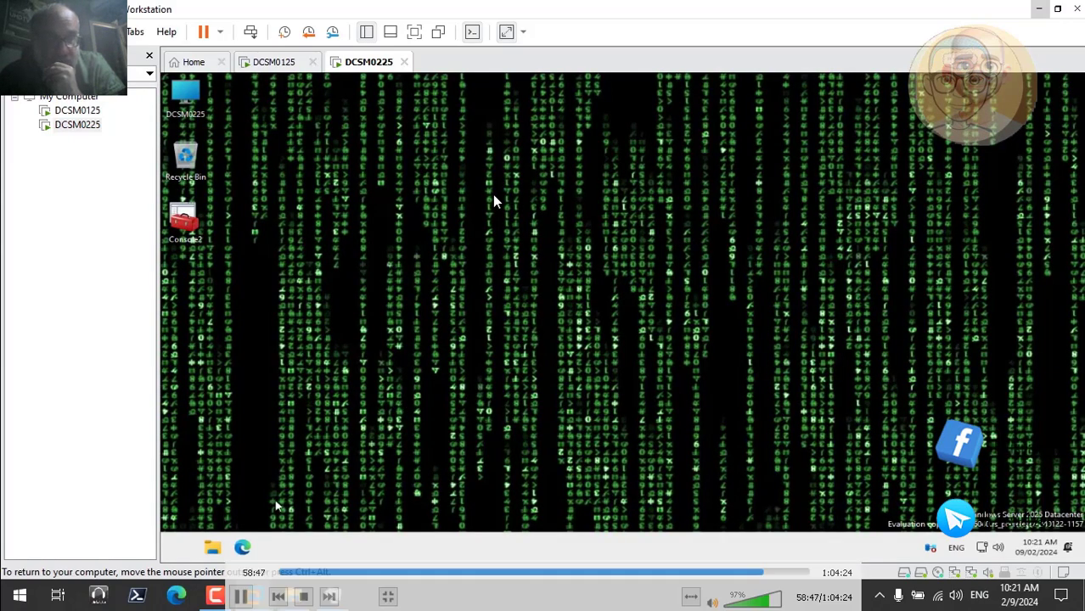
# Add the User's Files, Network and Control Panel icons to the desktop through the theme's desktop icon settings, and close Settings
pyautogui.rightClick(340, 320)
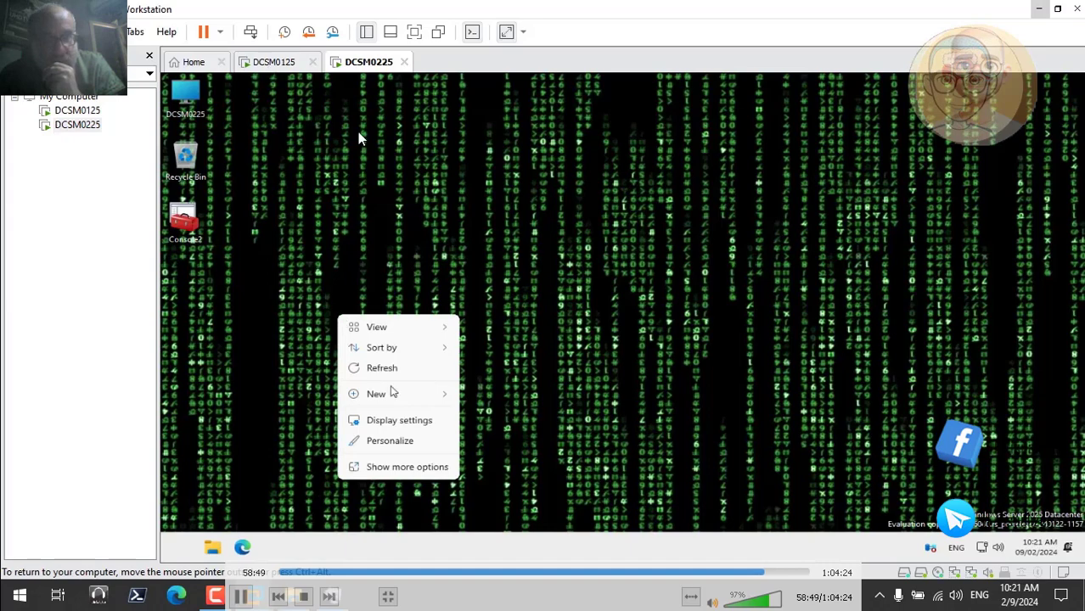
pyautogui.click(404, 441)
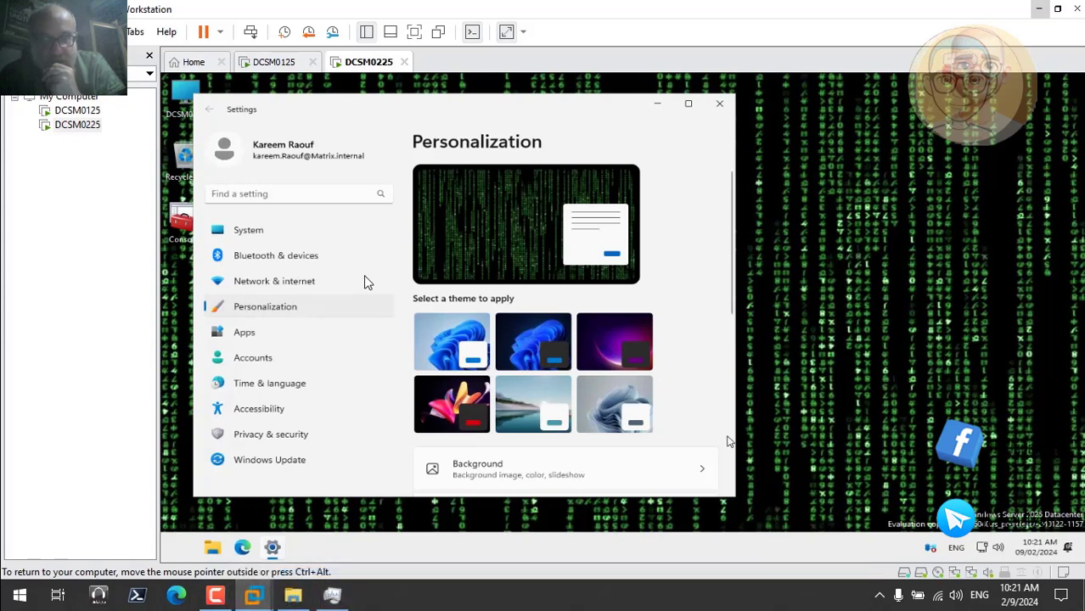
pyautogui.click(736, 461)
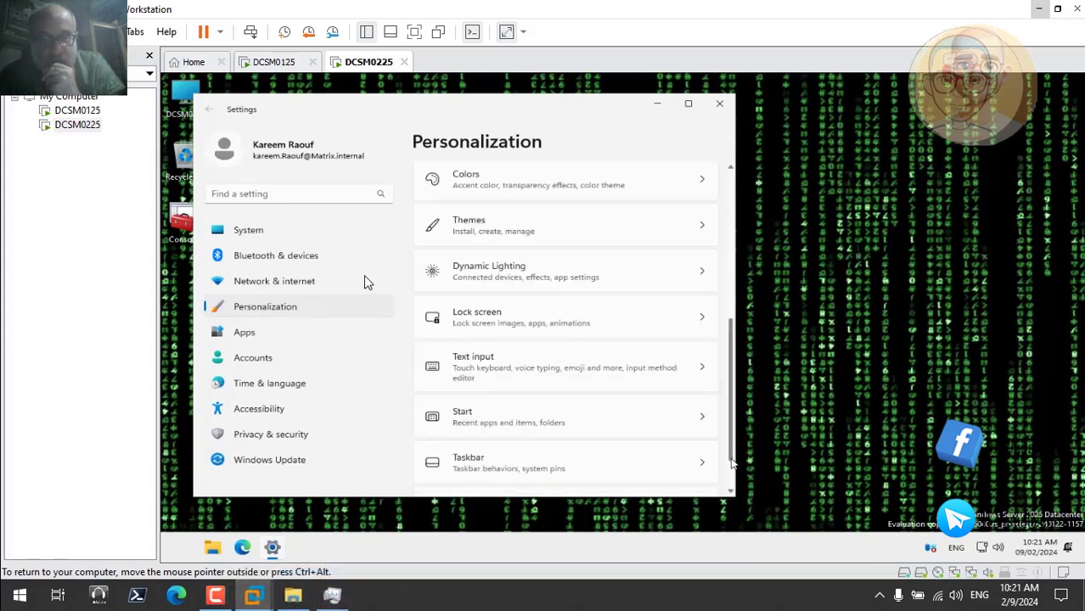
pyautogui.click(638, 225)
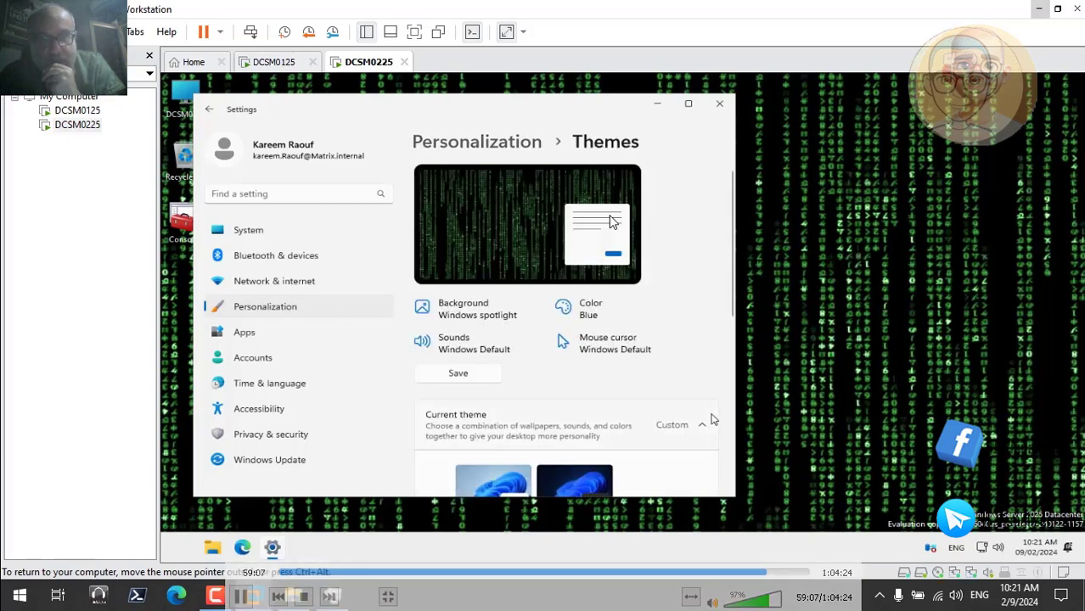
pyautogui.click(731, 459)
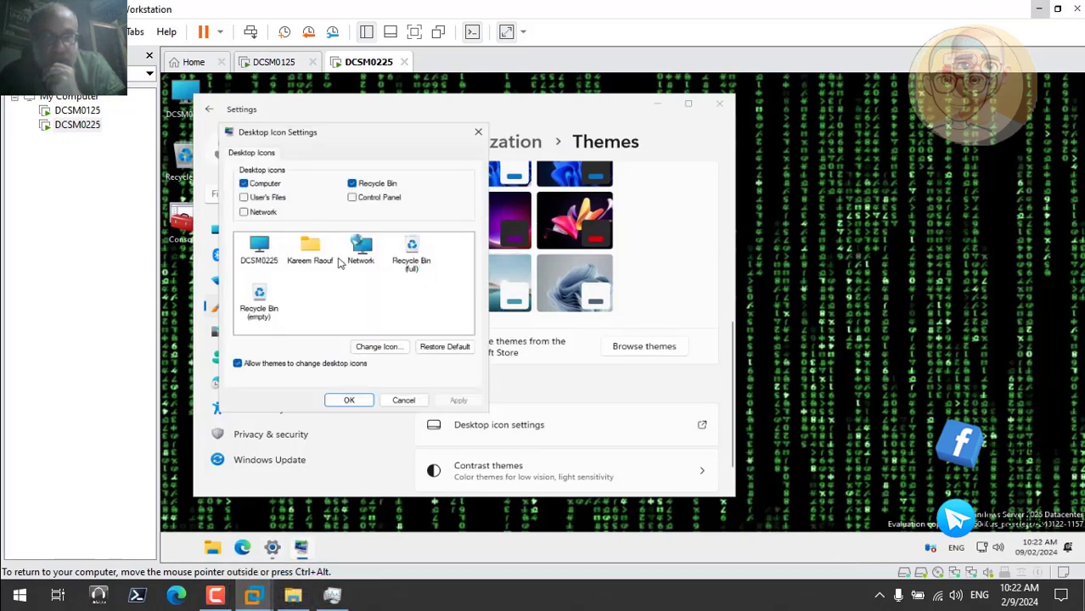
pyautogui.click(243, 197)
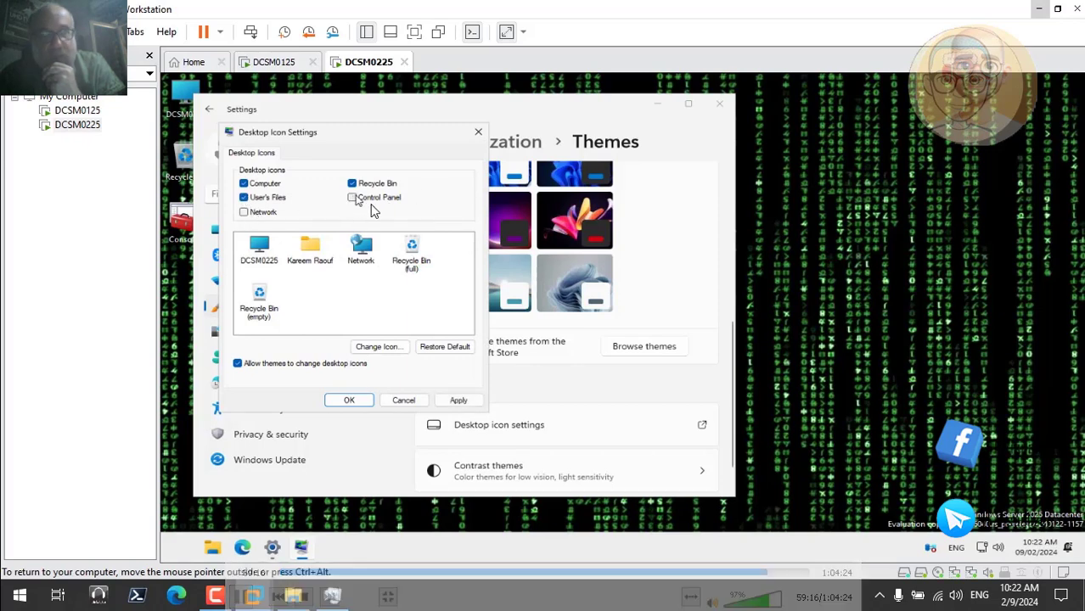
pyautogui.click(353, 197)
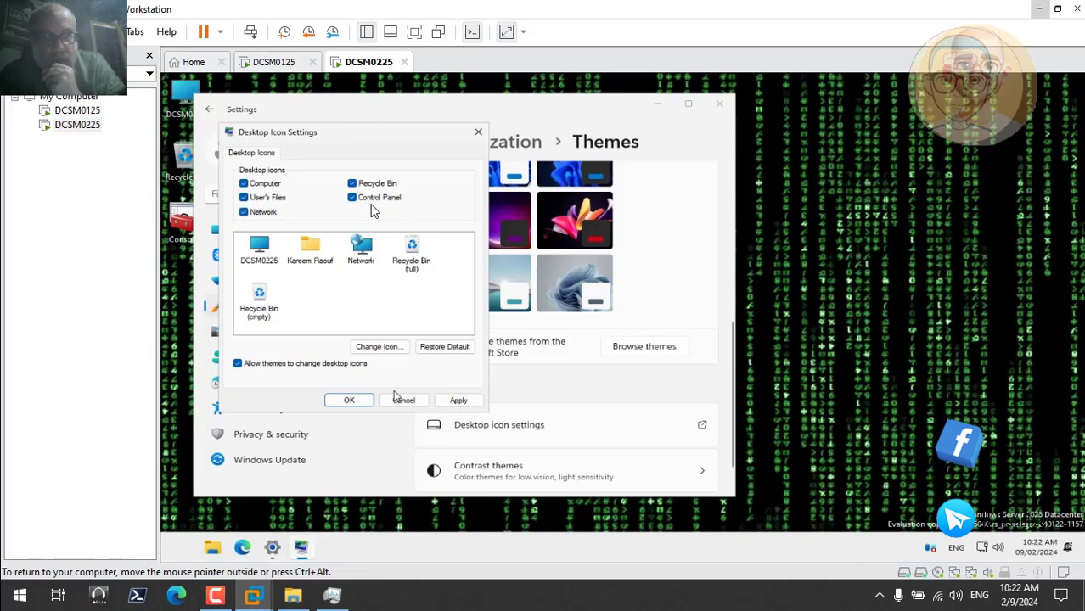
pyautogui.click(456, 400)
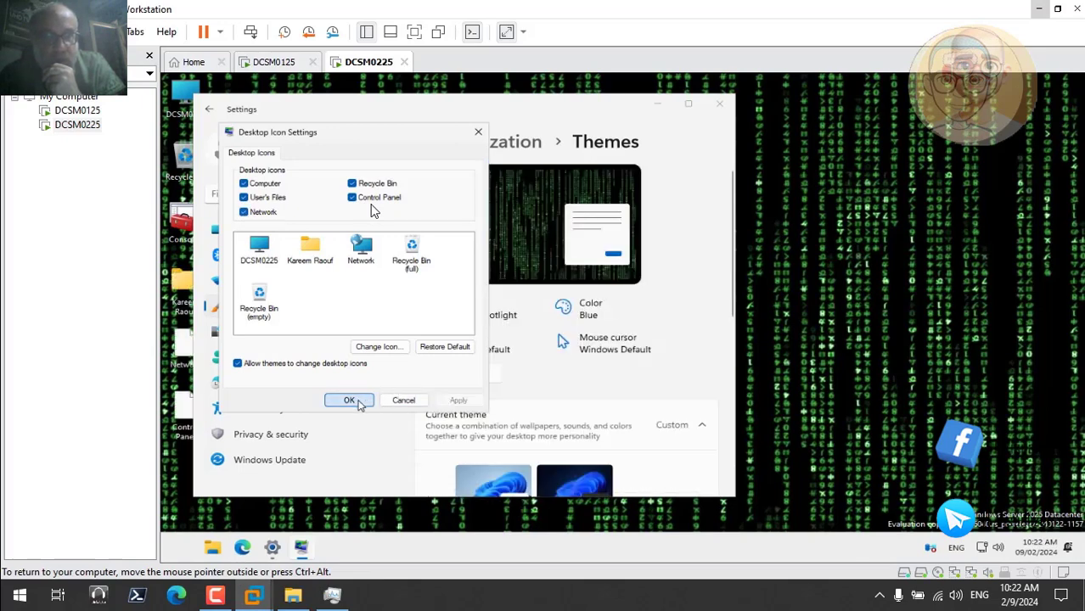
pyautogui.click(350, 401)
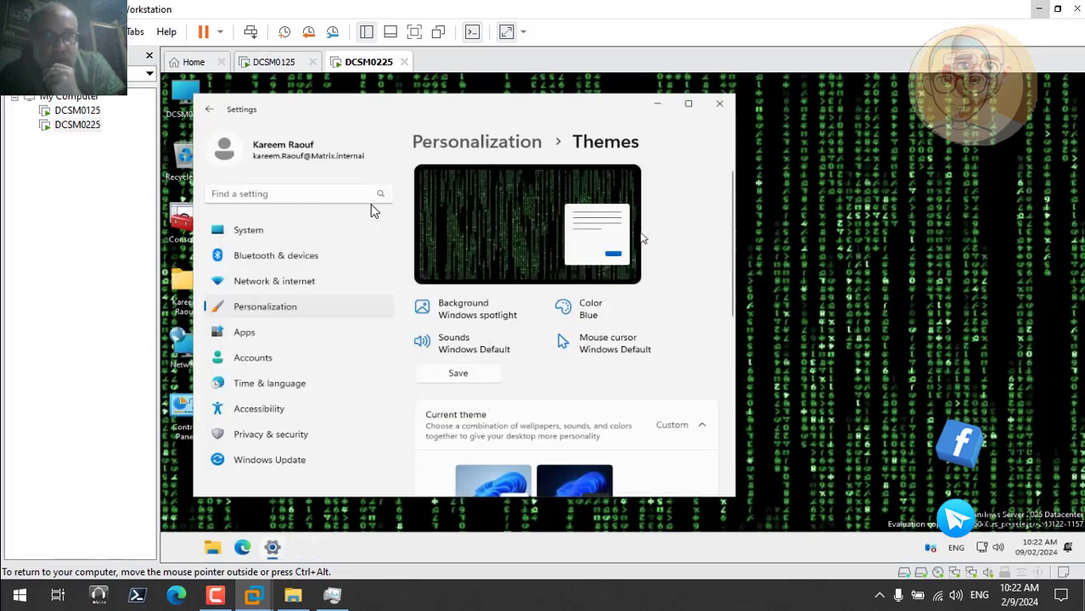
pyautogui.click(719, 105)
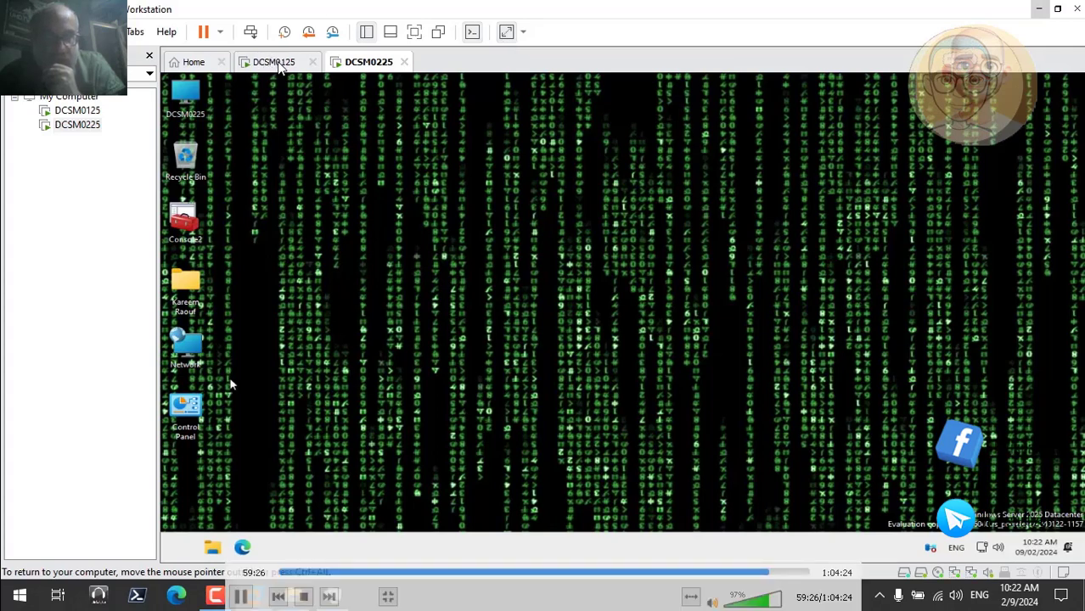
# Review the network connection details of DC02Team from the Network and Sharing Center in Control Panel
pyautogui.doubleClick(194, 407)
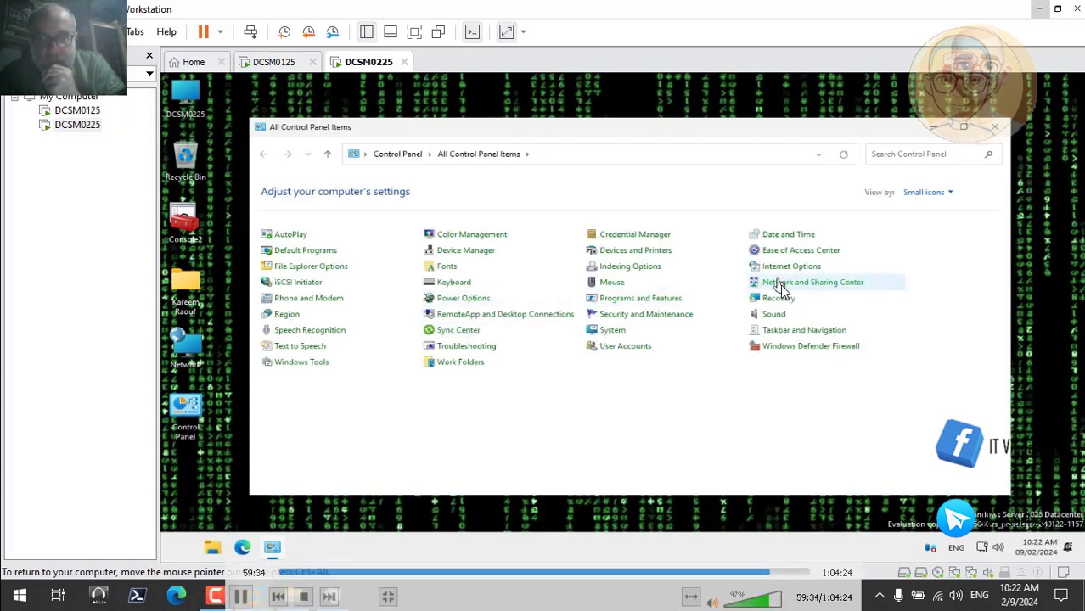
pyautogui.click(780, 285)
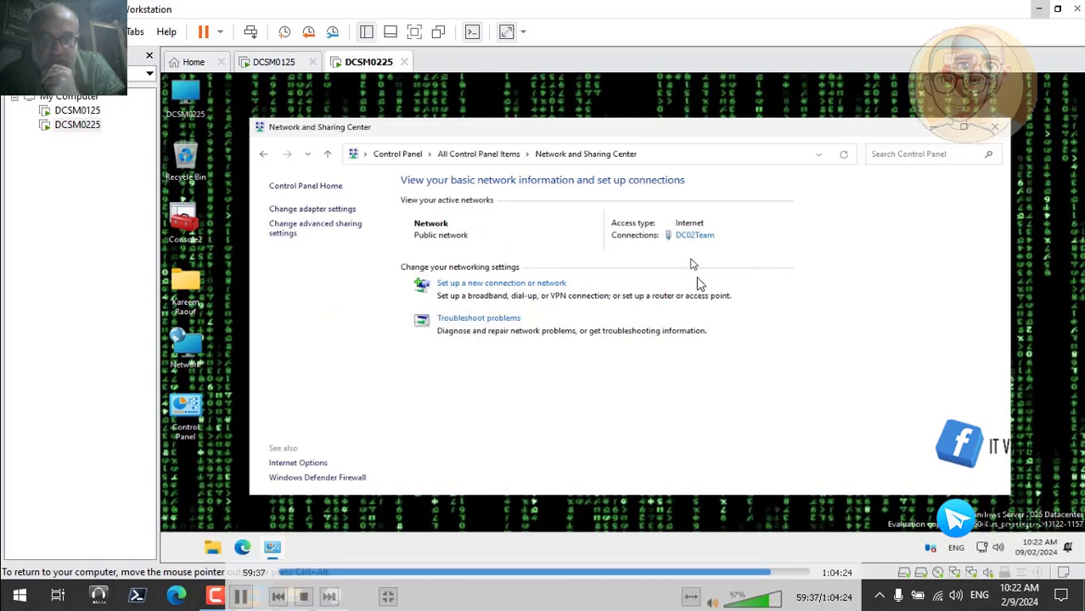
pyautogui.click(694, 237)
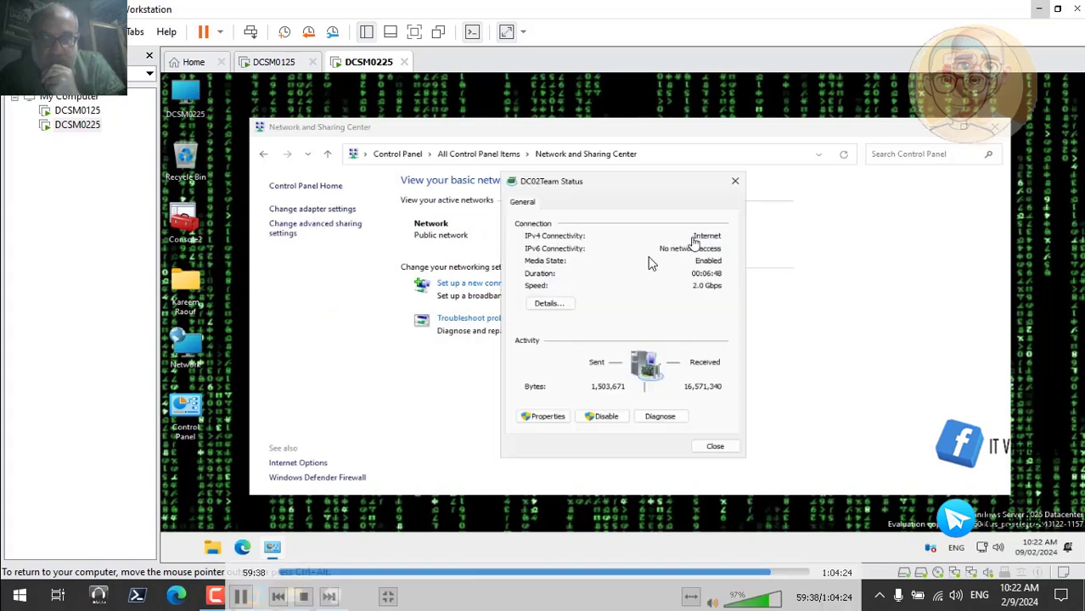
pyautogui.click(552, 304)
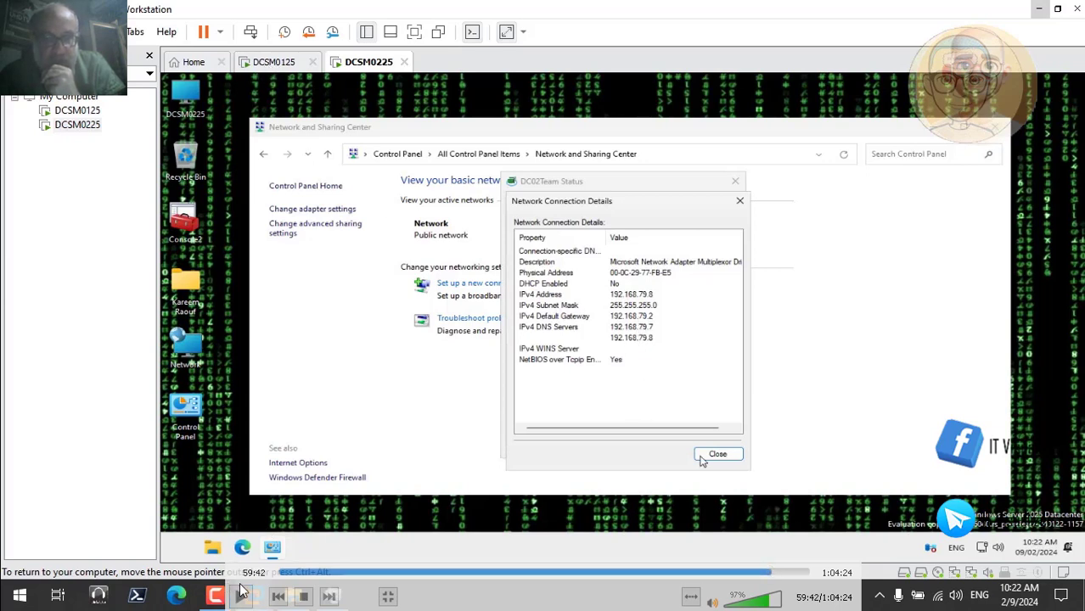
pyautogui.click(715, 456)
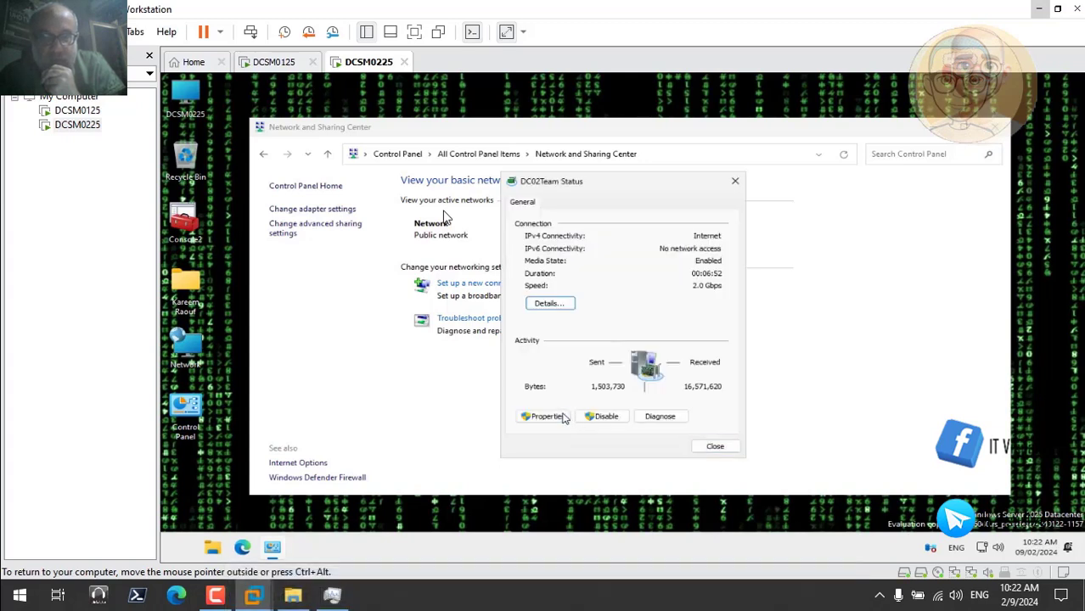
# Review the TCP/IPv4 settings of the DC02Team connection, accept them, and close the Network and Sharing Center
pyautogui.click(560, 417)
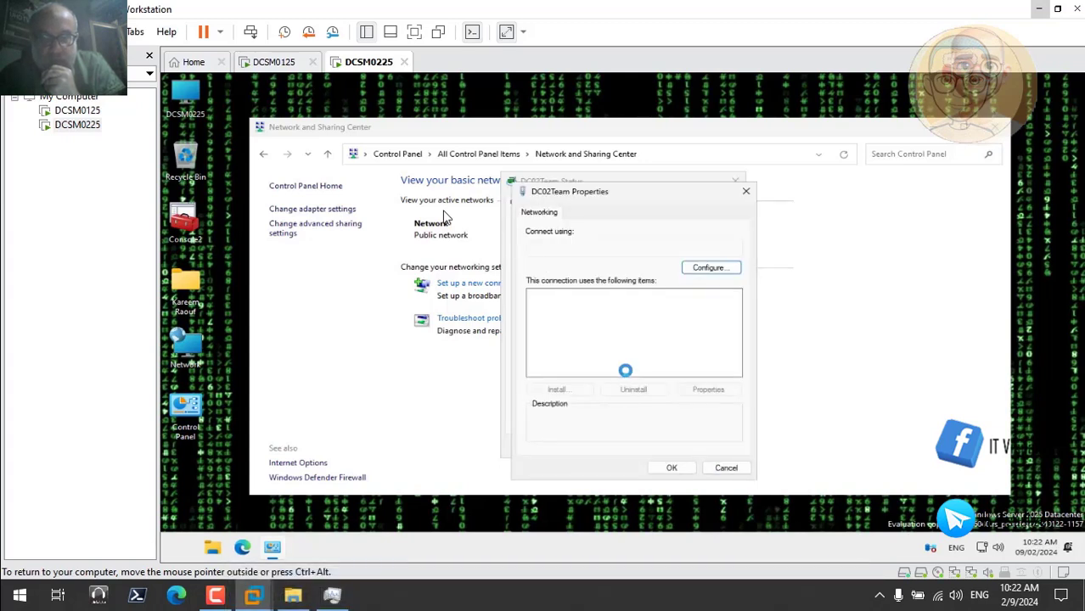
pyautogui.click(638, 349)
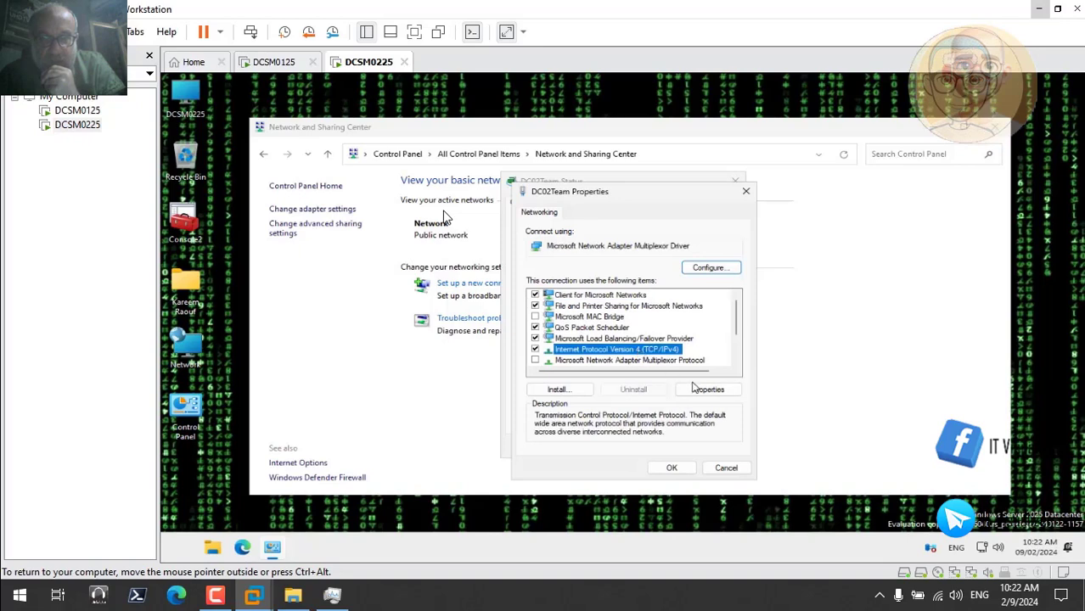
pyautogui.click(708, 389)
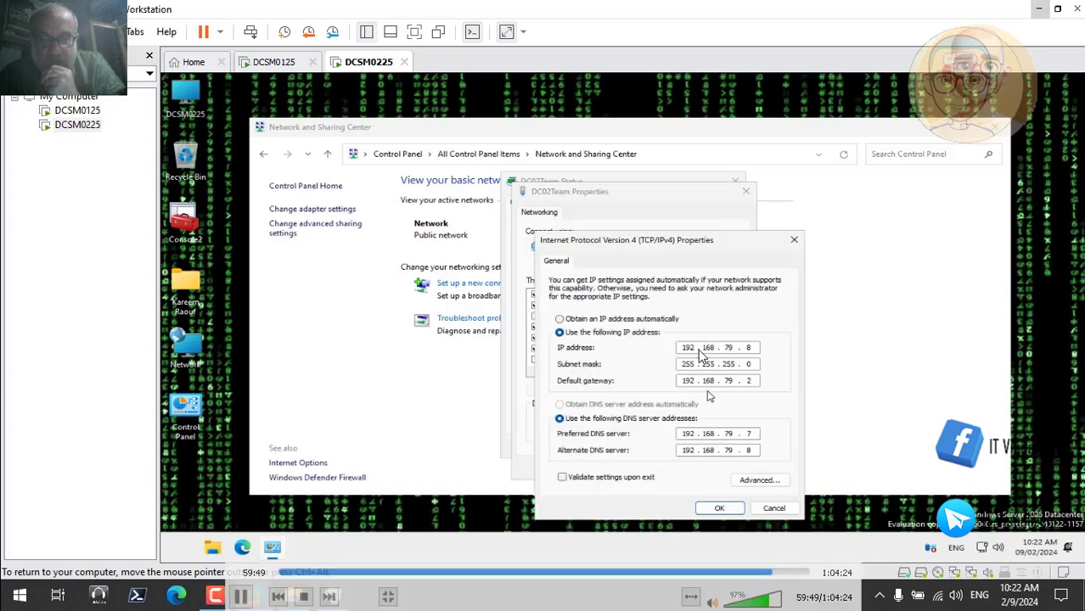
pyautogui.click(720, 507)
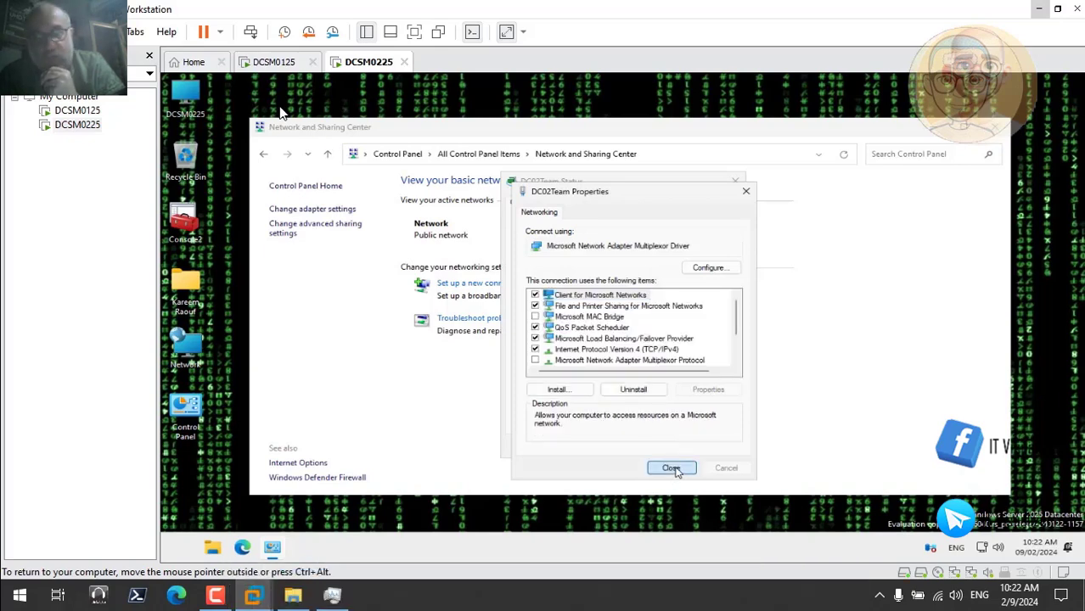
pyautogui.click(669, 468)
pyautogui.click(711, 446)
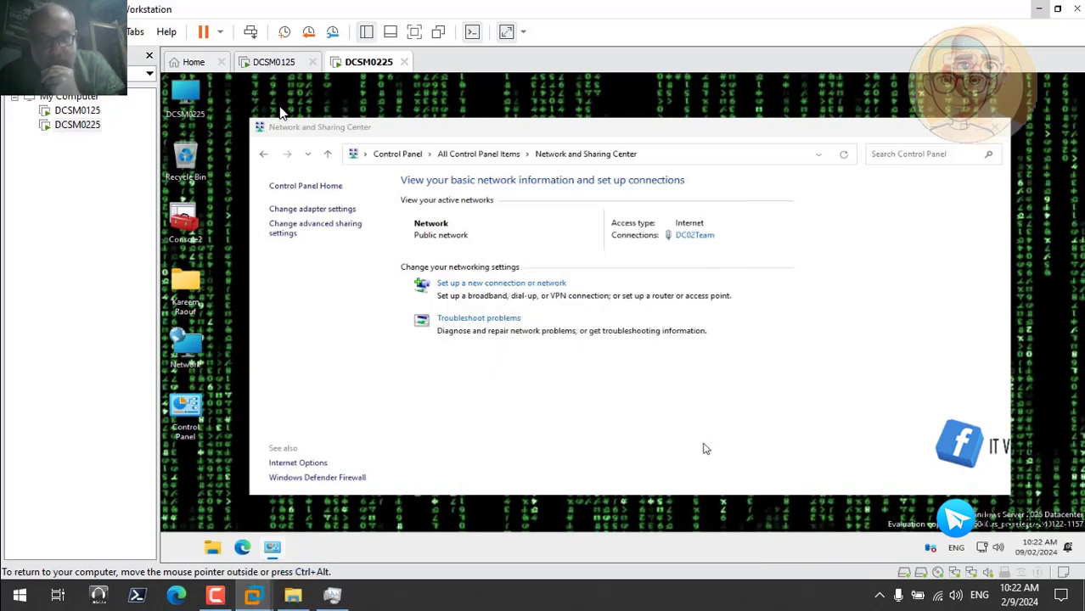
pyautogui.click(992, 133)
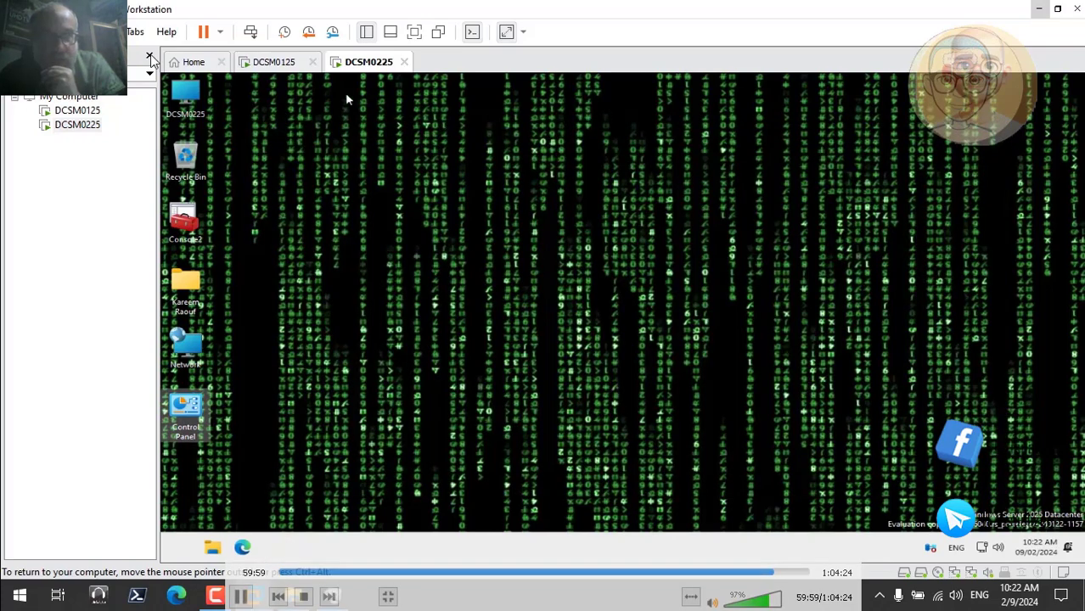
# Switch to the DCSM0125 virtual machine, send it Ctrl+Alt+Delete, and activate the user name field of its sign-in form
pyautogui.click(287, 68)
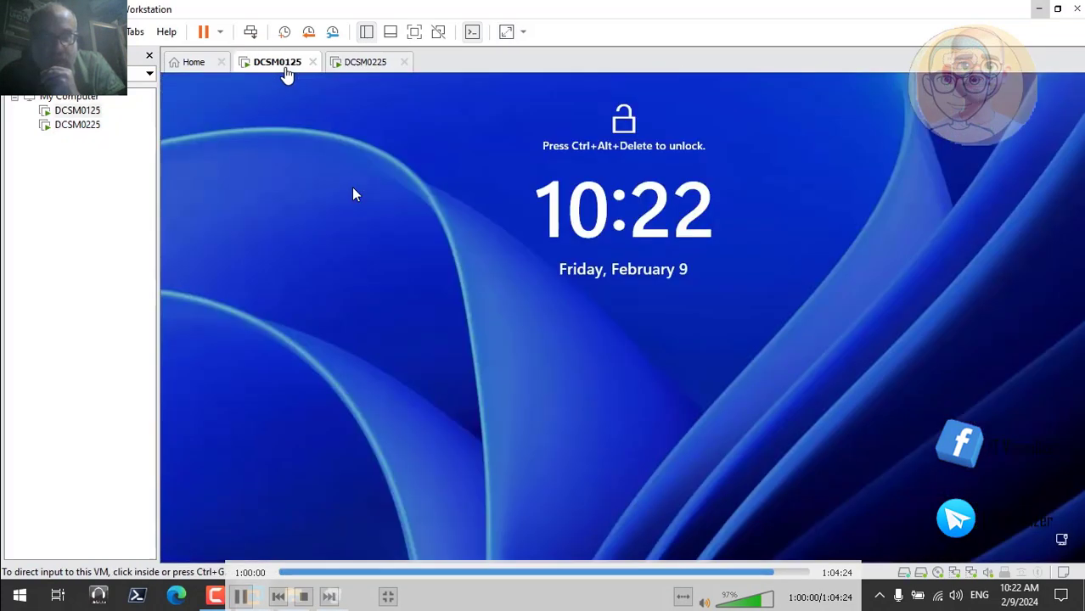
pyautogui.click(251, 32)
pyautogui.click(596, 377)
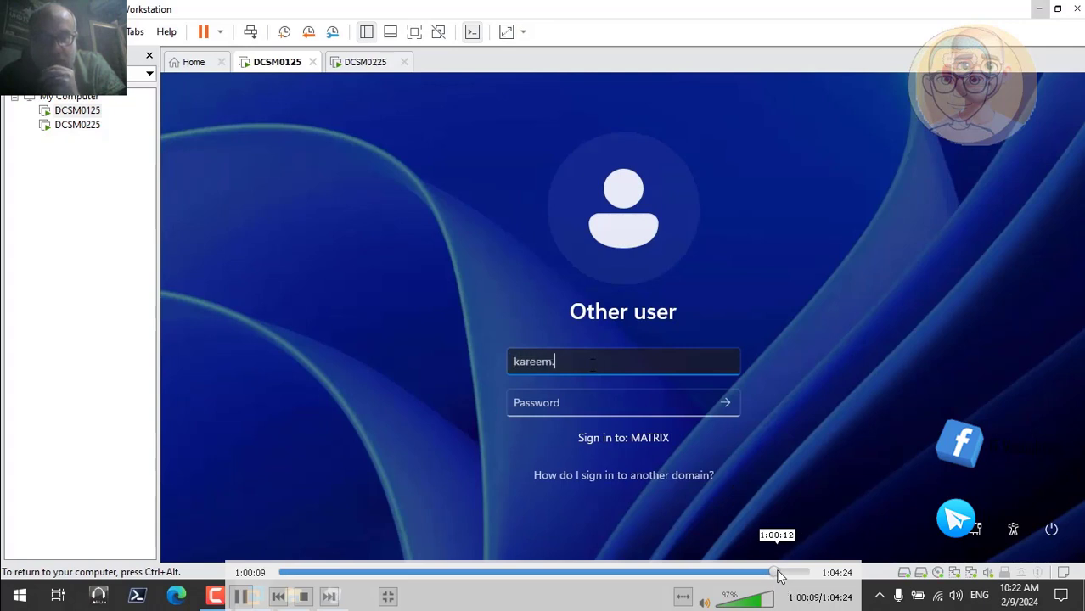
# Skip the recording forward past the DCSM0125 sign-in and the display settings of both servers to the DCSM0125 Control Panel
pyautogui.click(781, 575)
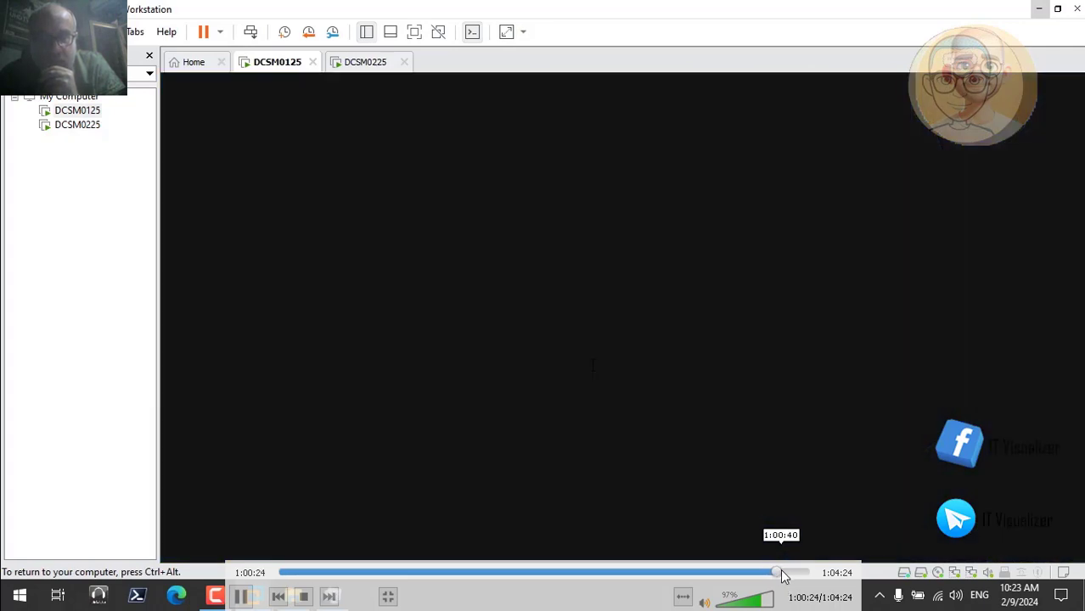
pyautogui.click(786, 575)
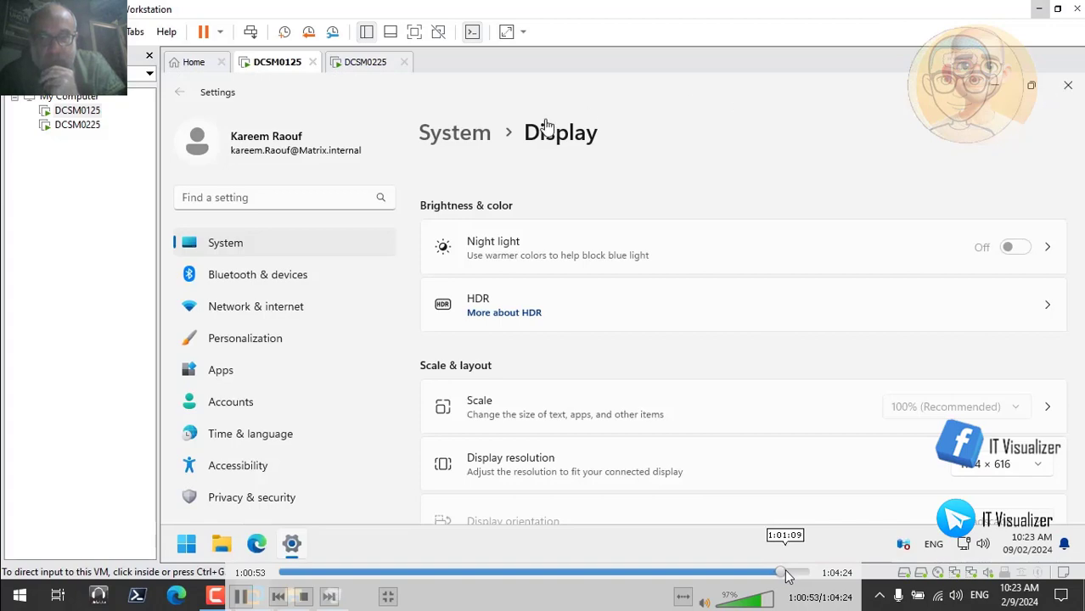
pyautogui.click(789, 575)
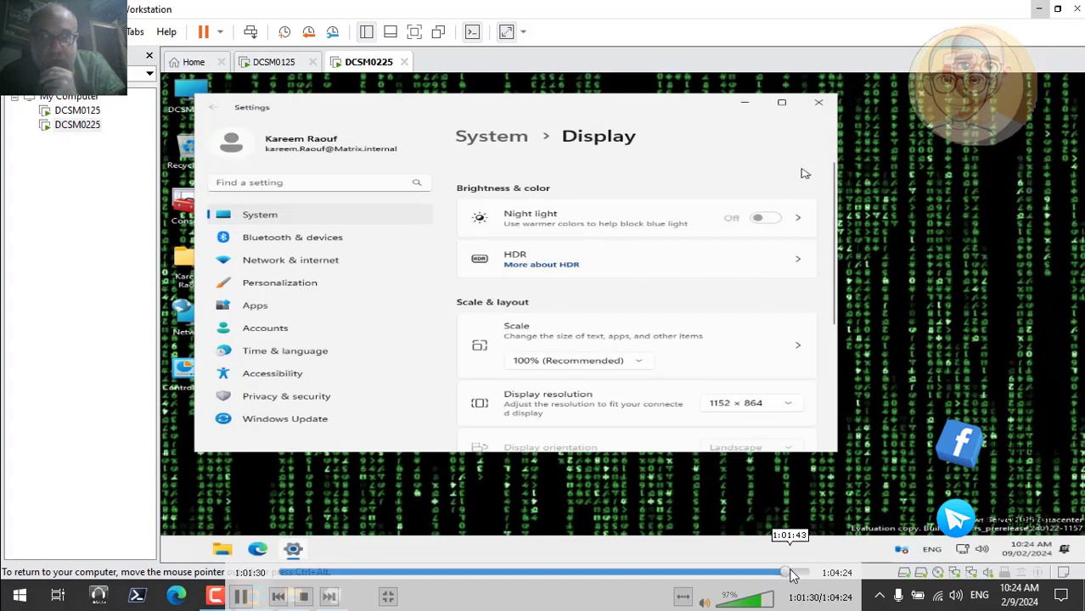
pyautogui.click(790, 573)
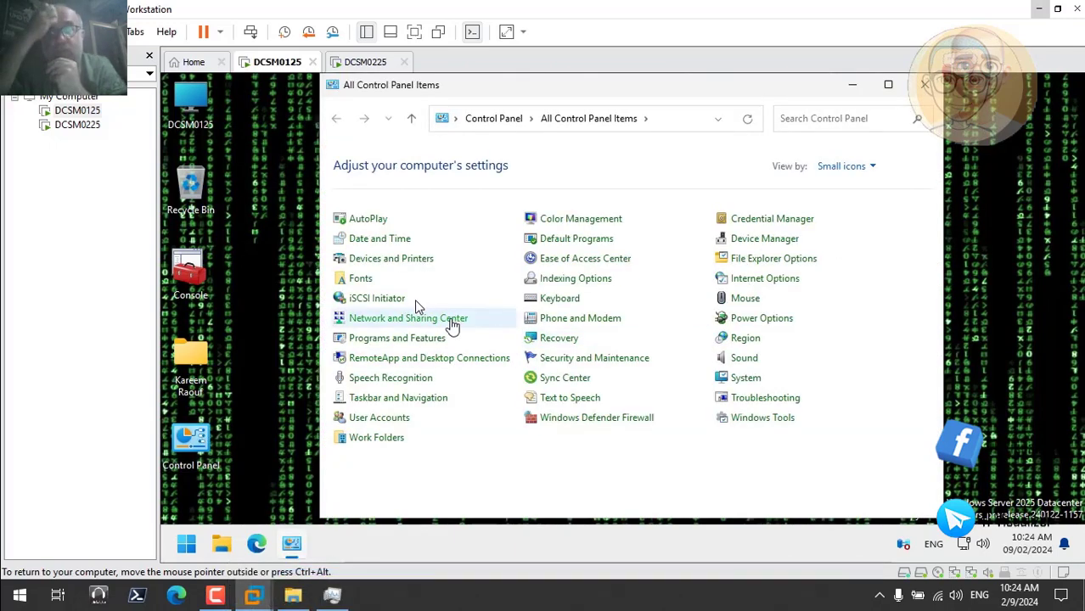
# In the DCTEAM connection's TCP/IPv4 properties, set the preferred DNS server to 192.168.79.7 and the alternate to 192.168.79.8
pyautogui.click(452, 323)
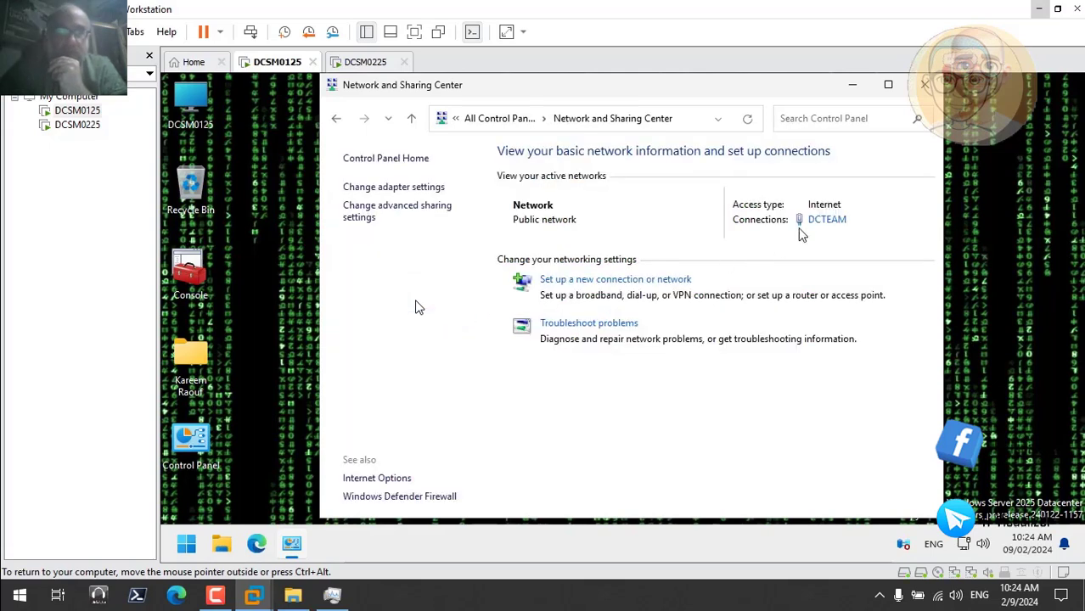
pyautogui.click(828, 222)
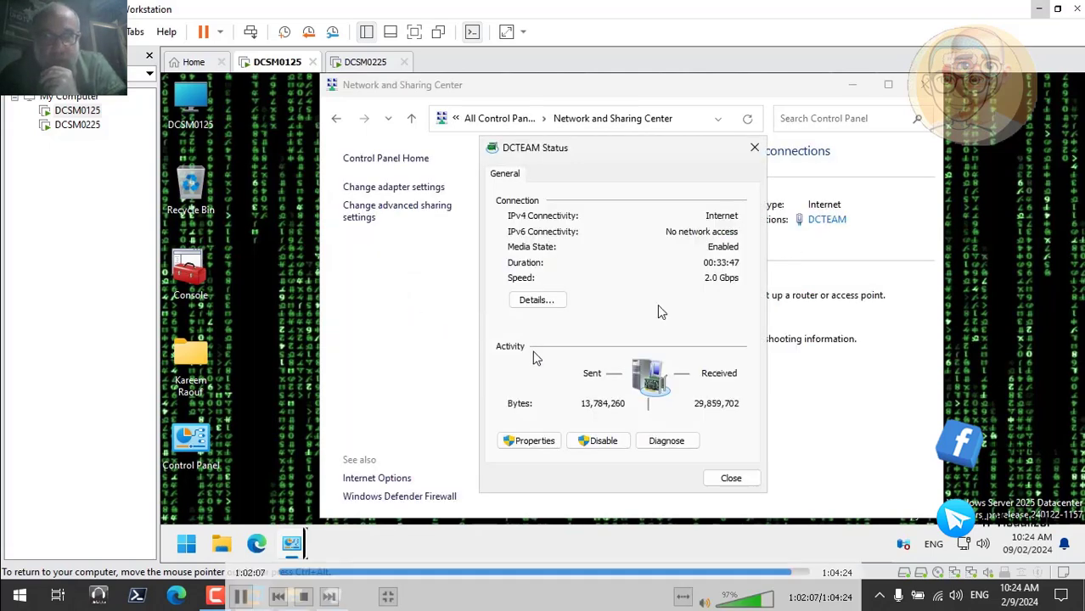
pyautogui.click(531, 440)
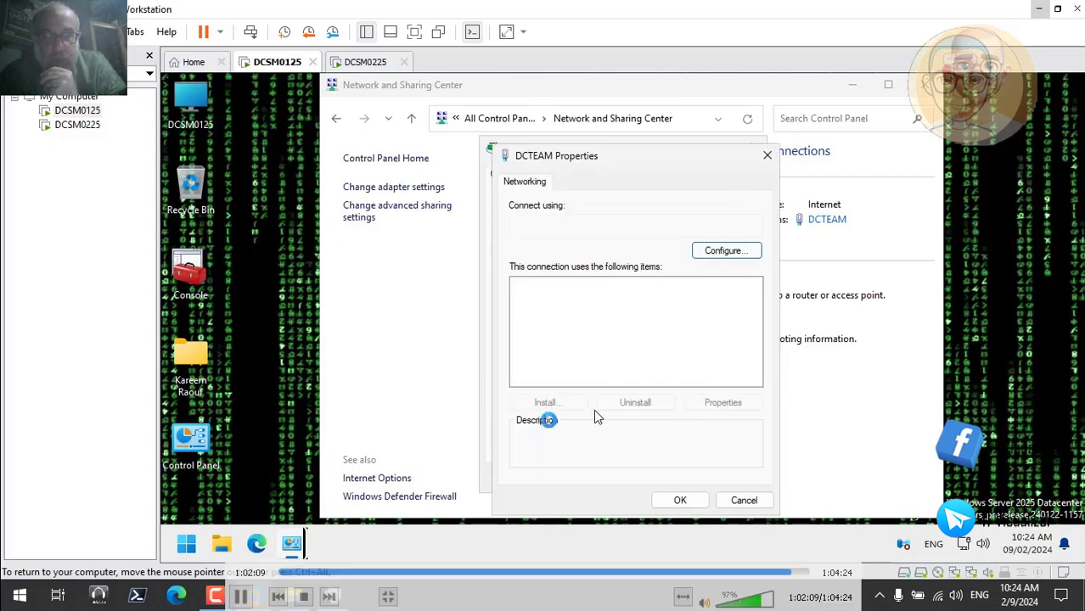
pyautogui.click(673, 352)
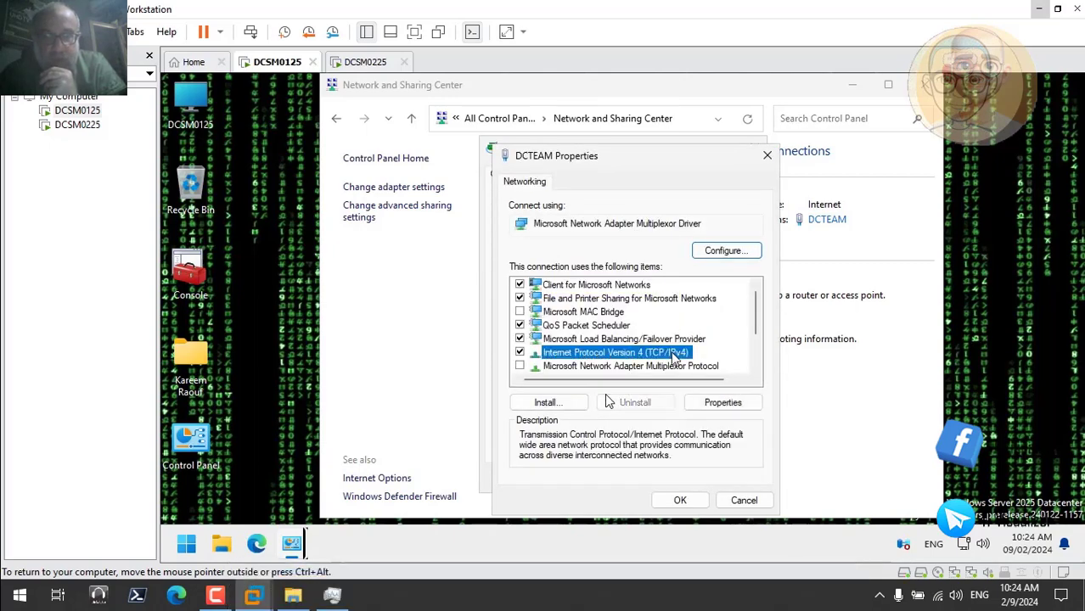
pyautogui.click(722, 402)
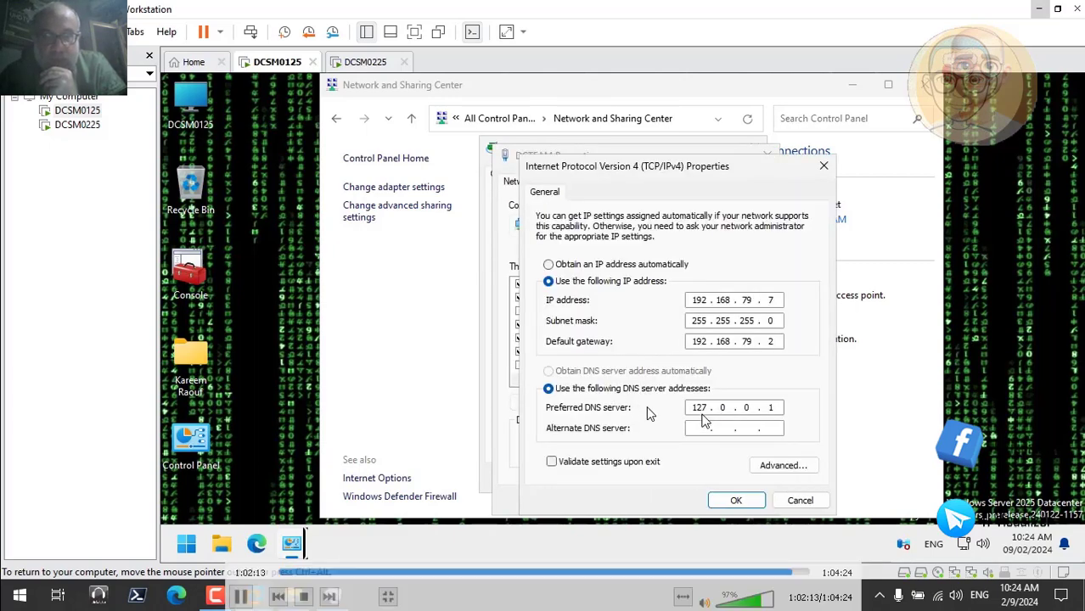
pyautogui.doubleClick(699, 407)
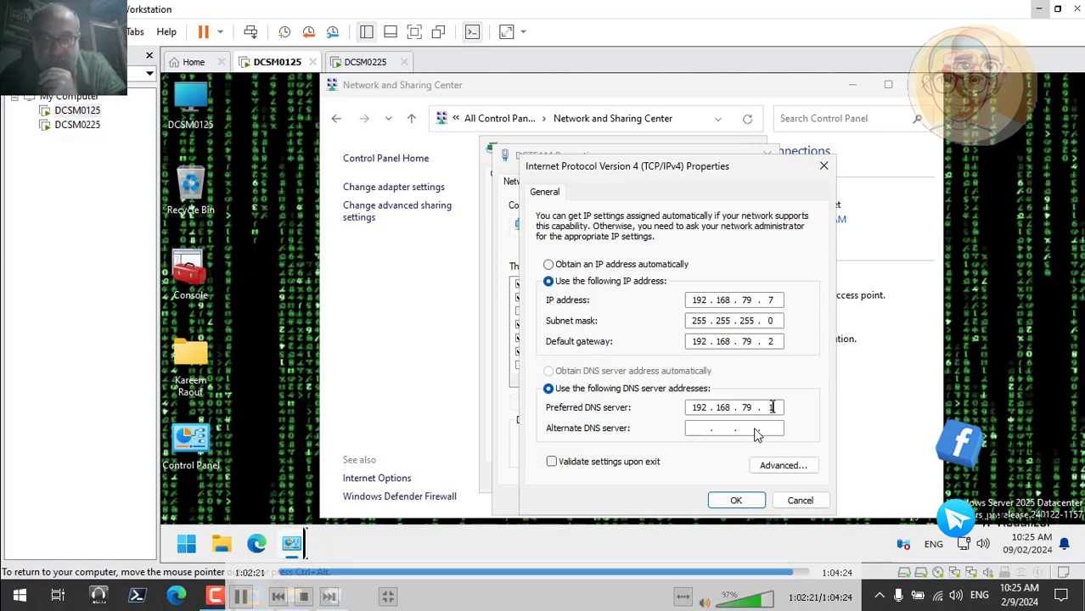
pyautogui.write('7')
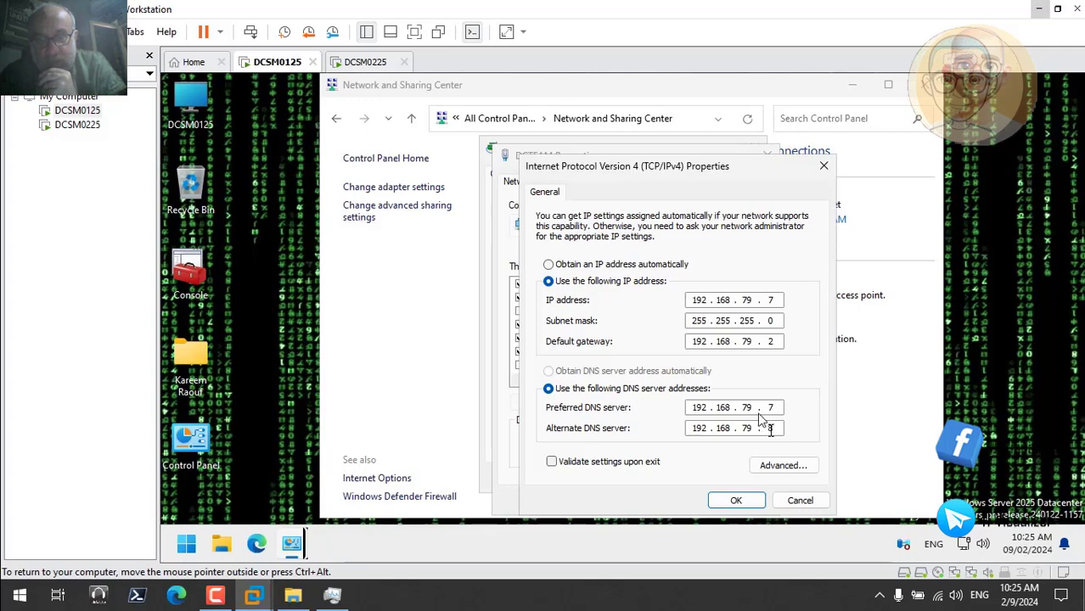
pyautogui.click(736, 501)
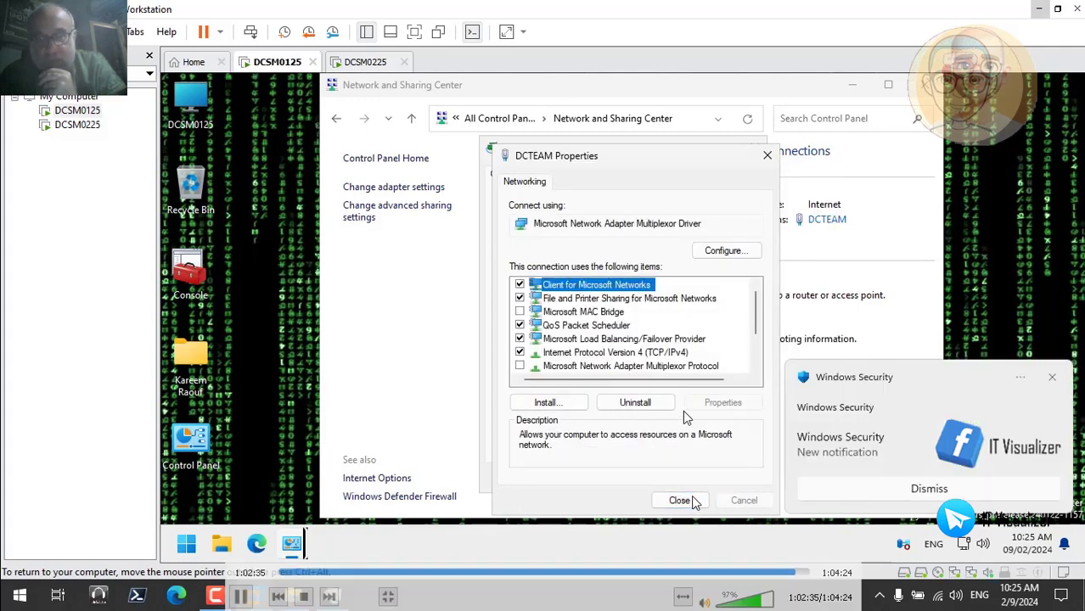
# Close the DCTEAM dialogs and the Network and Sharing Center, dismissing the Windows Security notification
pyautogui.click(686, 500)
pyautogui.click(732, 480)
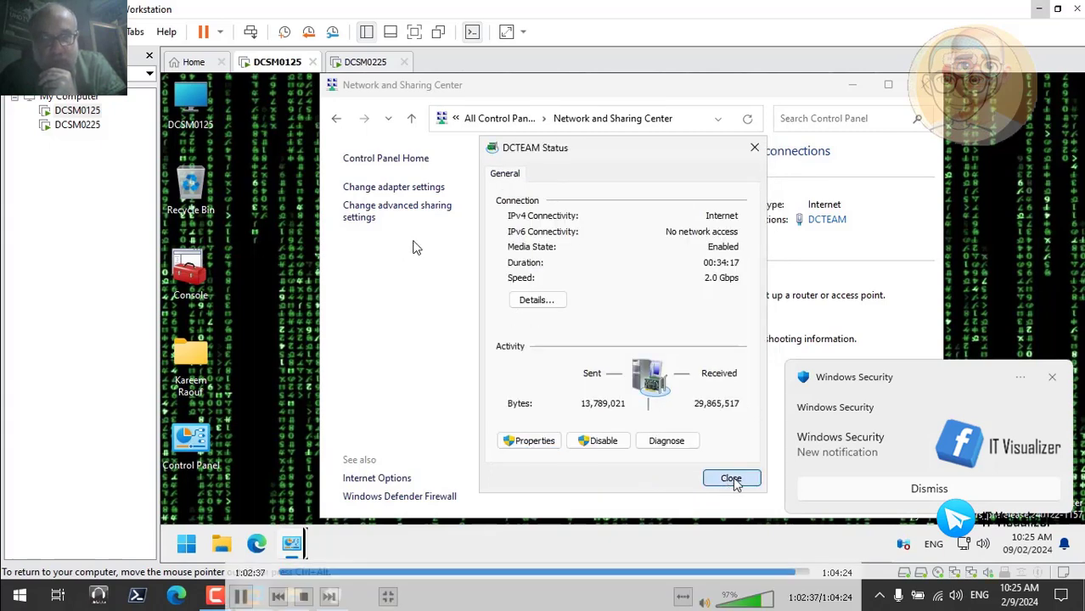
pyautogui.click(931, 489)
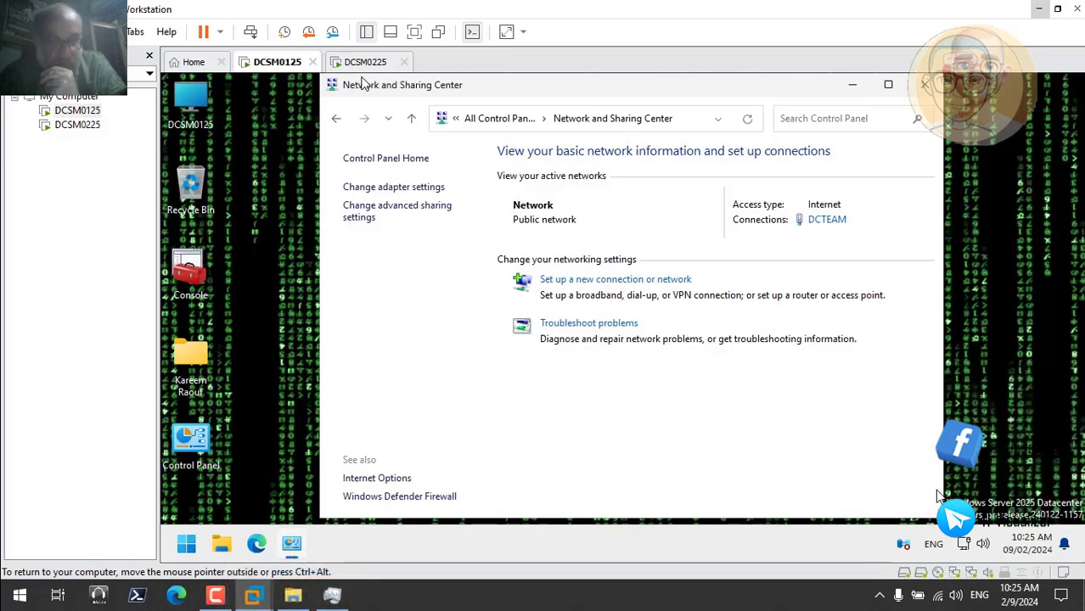
pyautogui.click(925, 86)
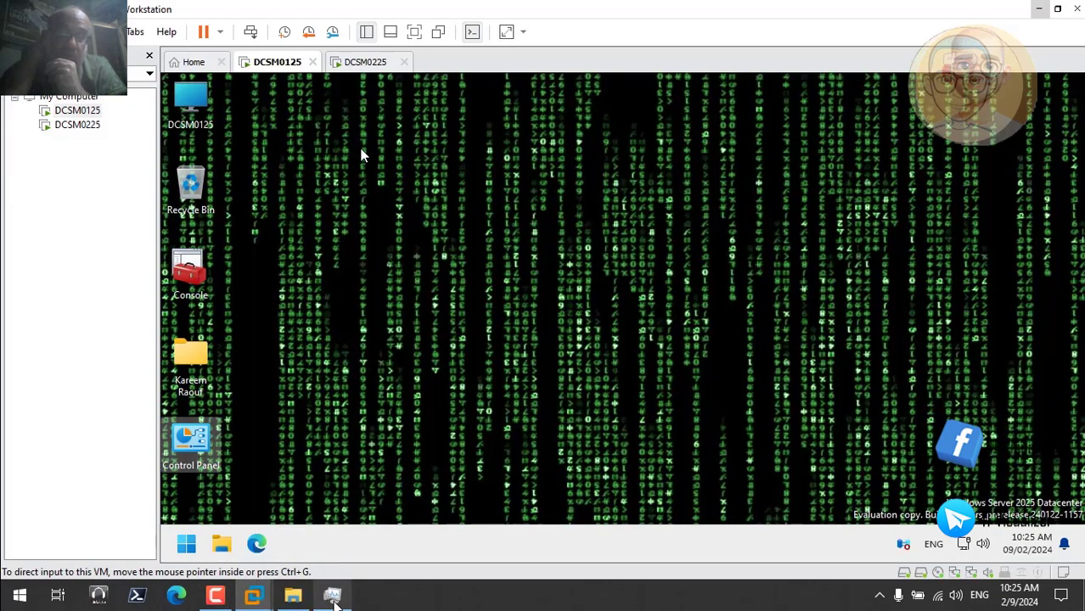
# Switch back to the DCSM0225 virtual machine
pyautogui.click(333, 601)
pyautogui.click(333, 601)
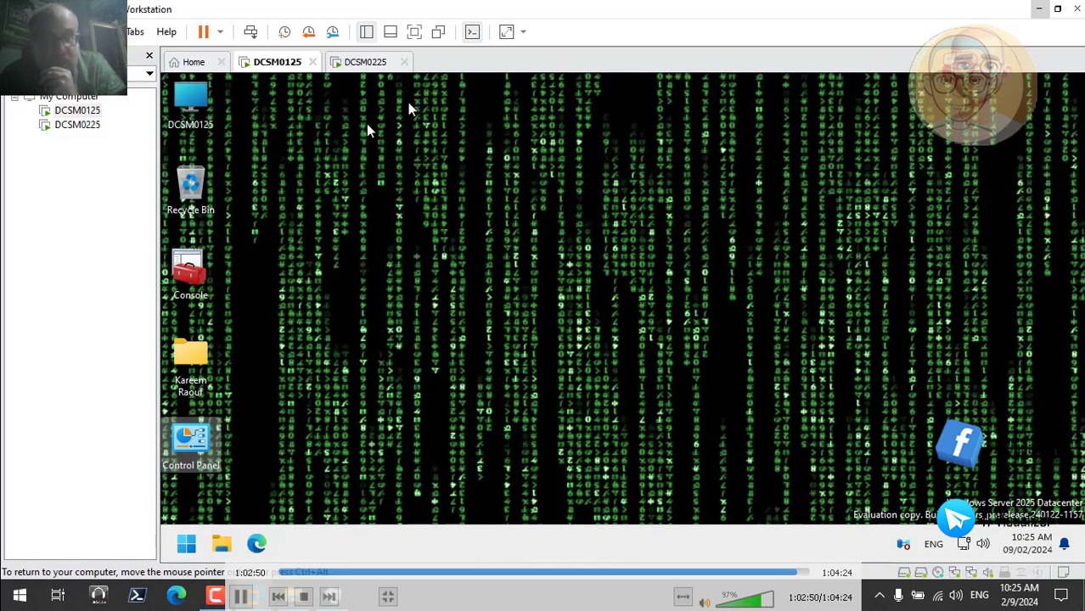
pyautogui.click(84, 126)
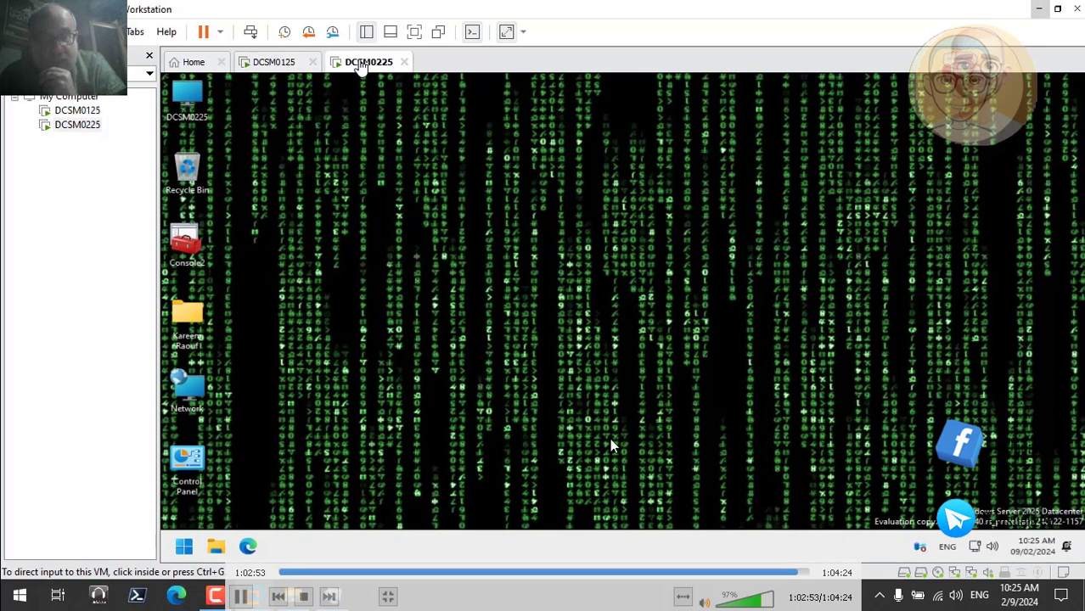
# Skip the recording forward to its closing part on the DCSM0125 desktop
pyautogui.click(802, 574)
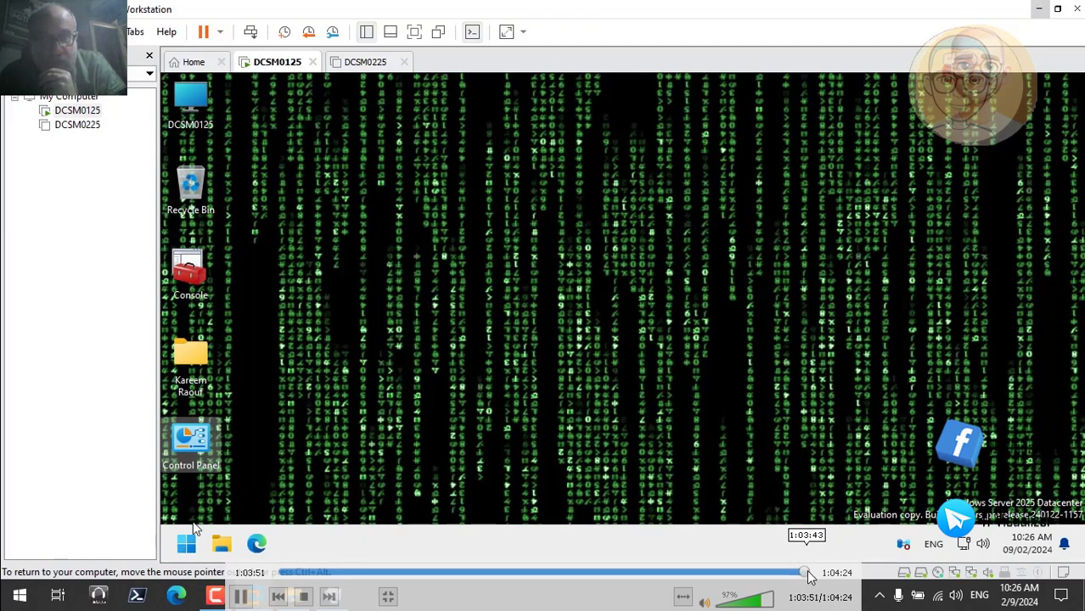
pyautogui.click(809, 572)
pyautogui.click(814, 570)
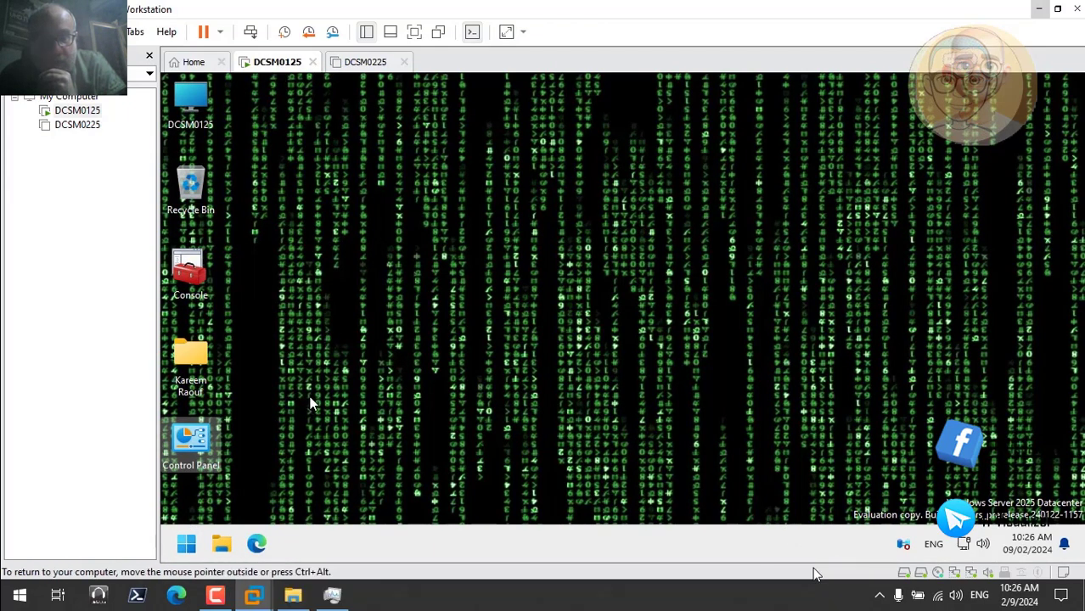